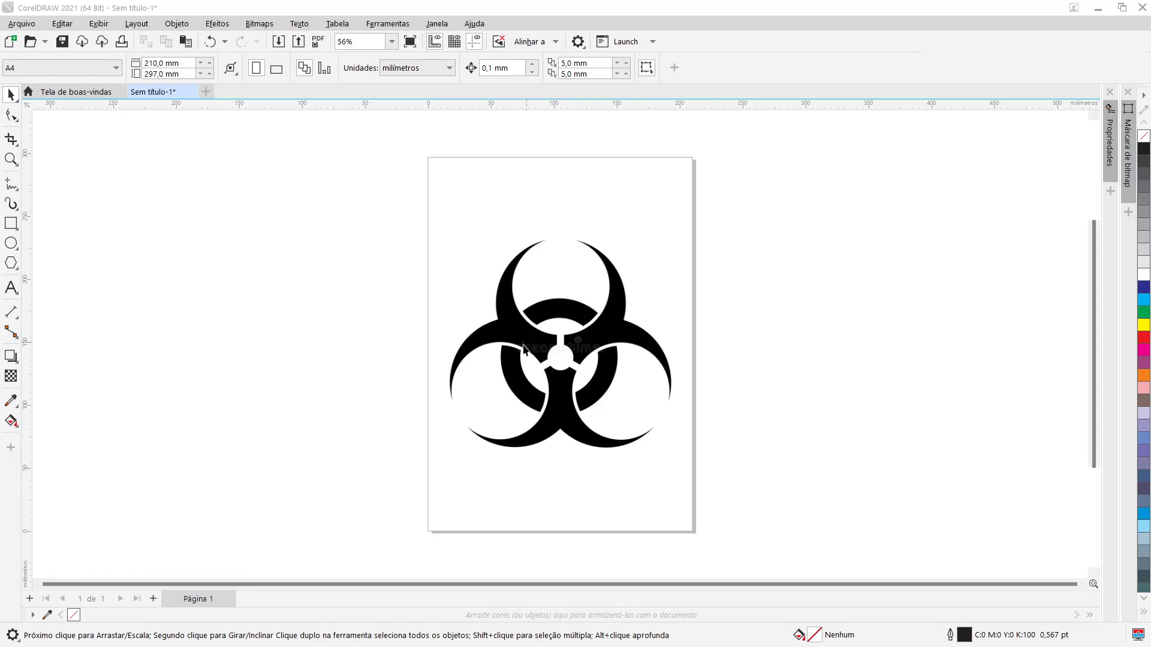
- Examine the biohazard reference image, including its outer arcs, ring and central hub
scroll(555, 372, "up", 3)
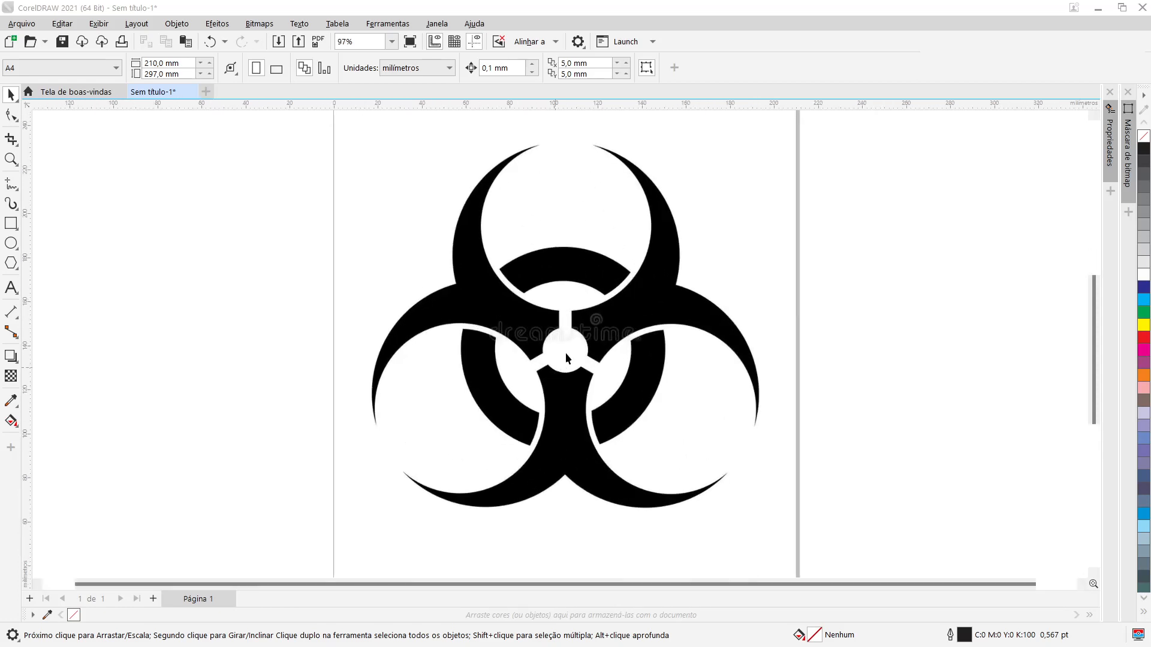
left_click(1094, 116)
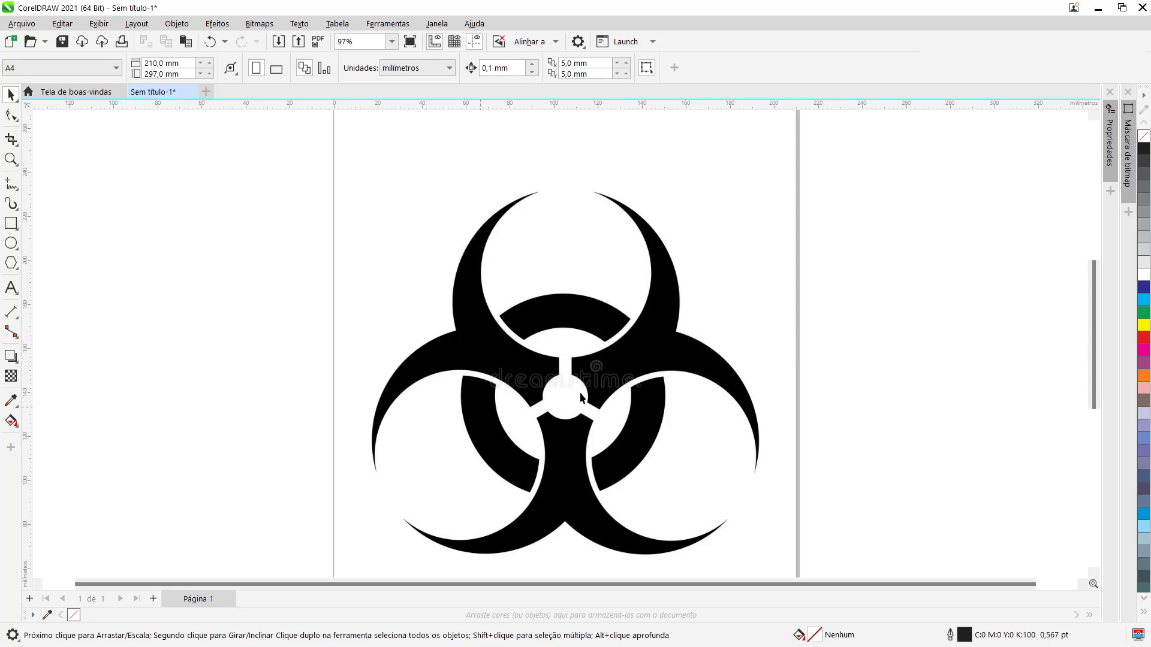
left_click(1094, 572)
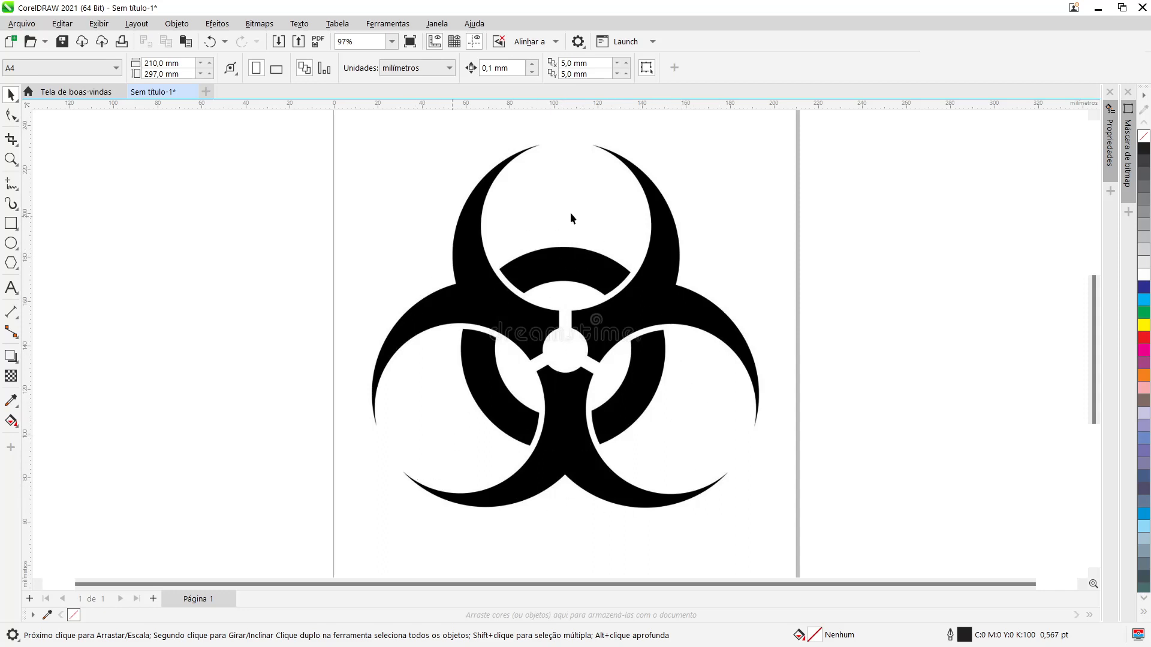
scroll(573, 339, "down", 1)
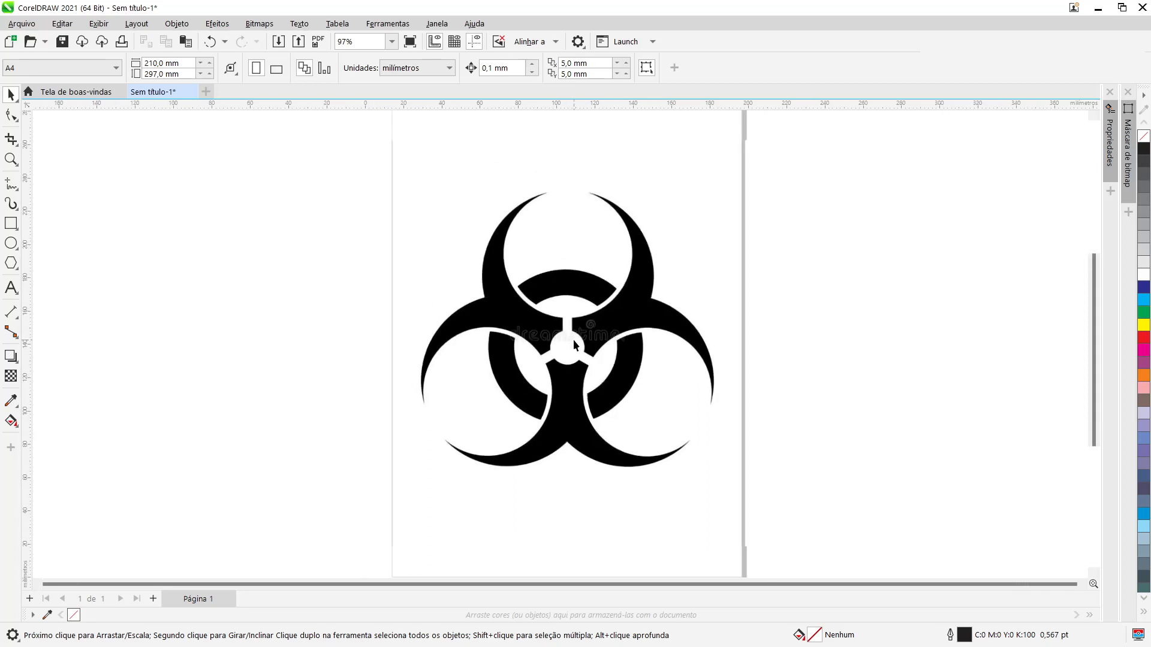
left_click(572, 377)
scroll(574, 376, "up", 2)
scroll(574, 376, "up", 1)
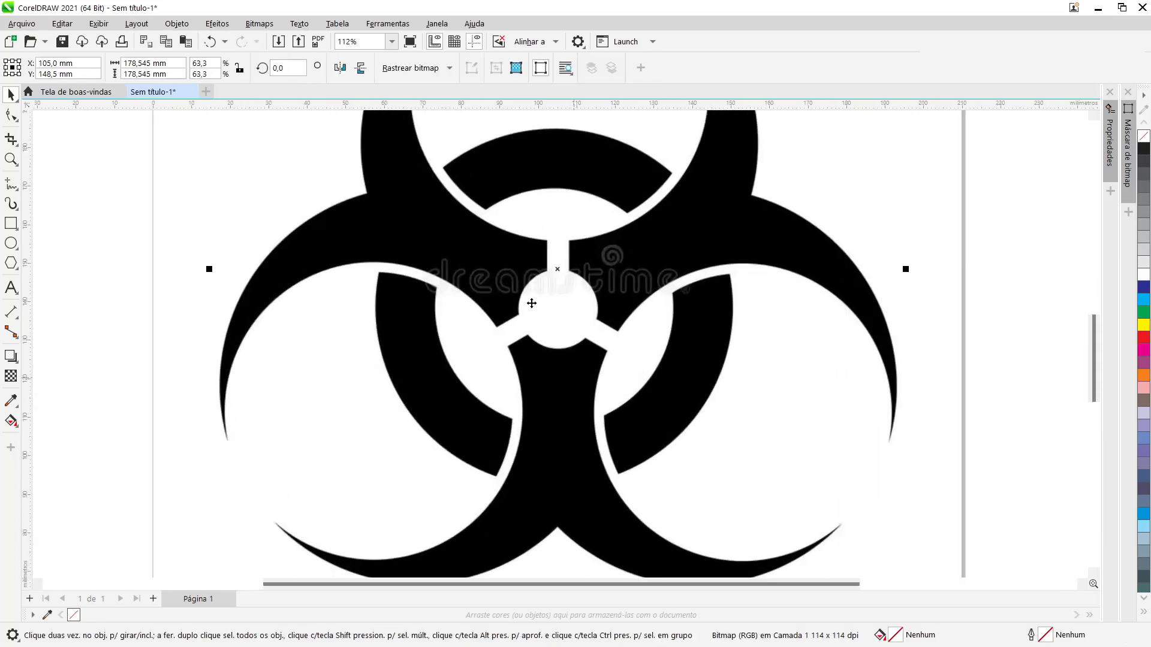
scroll(524, 279, "up", 1)
scroll(570, 286, "down", 3)
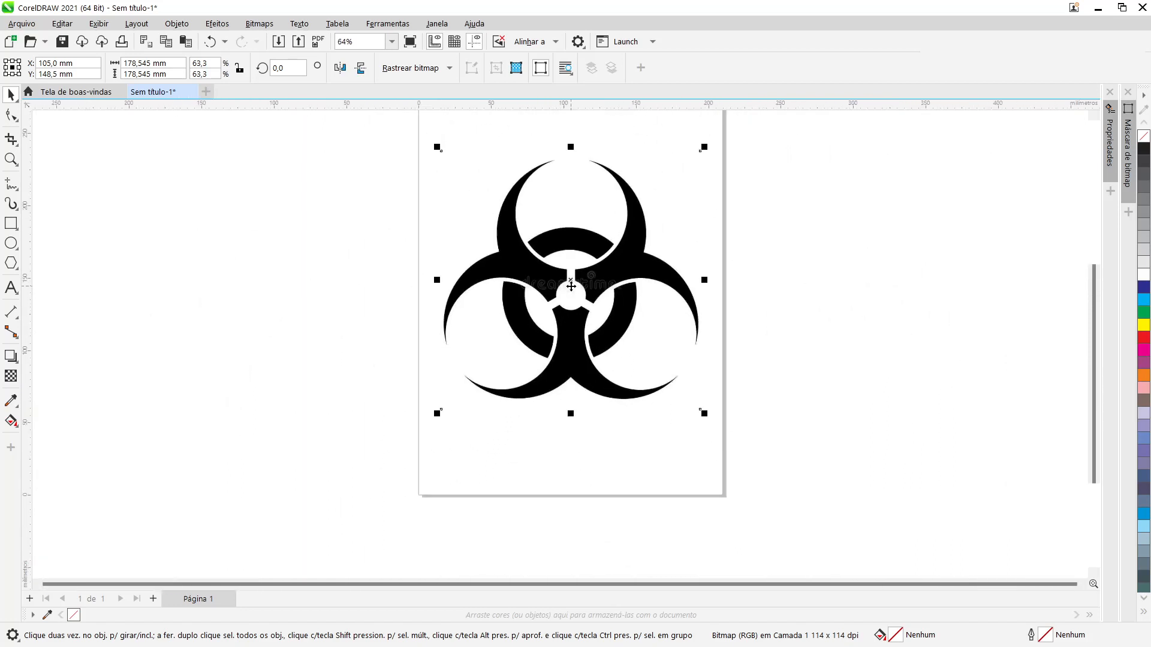
- Move the biohazard reference bitmap off the page to the empty area on its right, level with the page's middle
left_click(584, 455)
key("shift+F4")
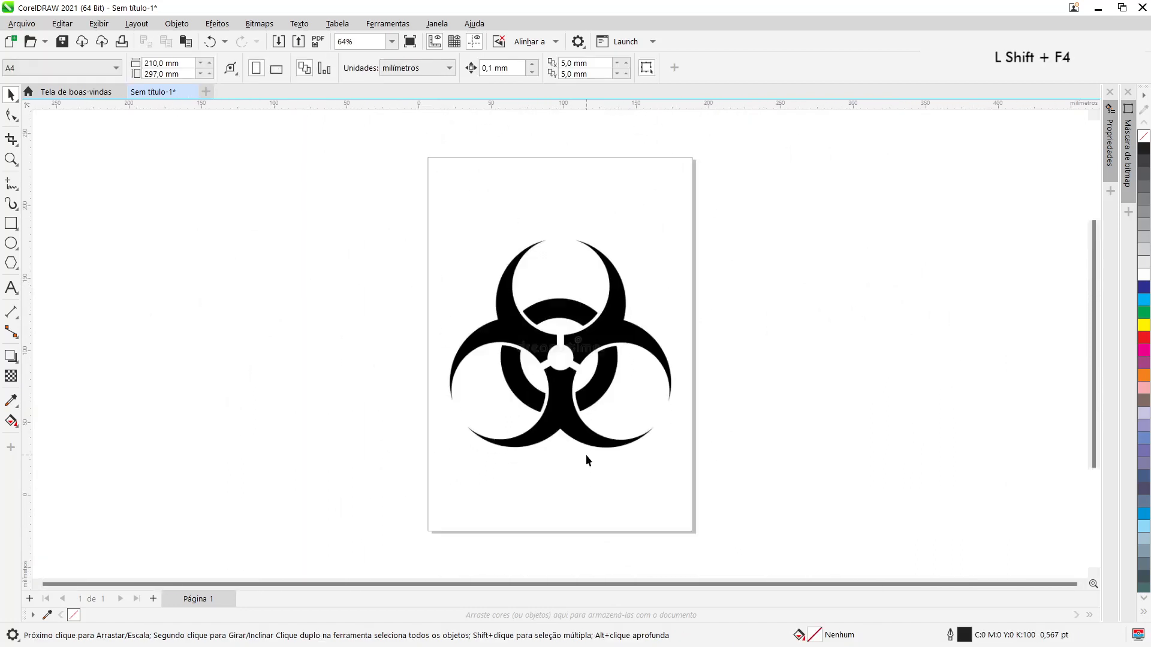
left_click_drag(585, 454, 815, 393)
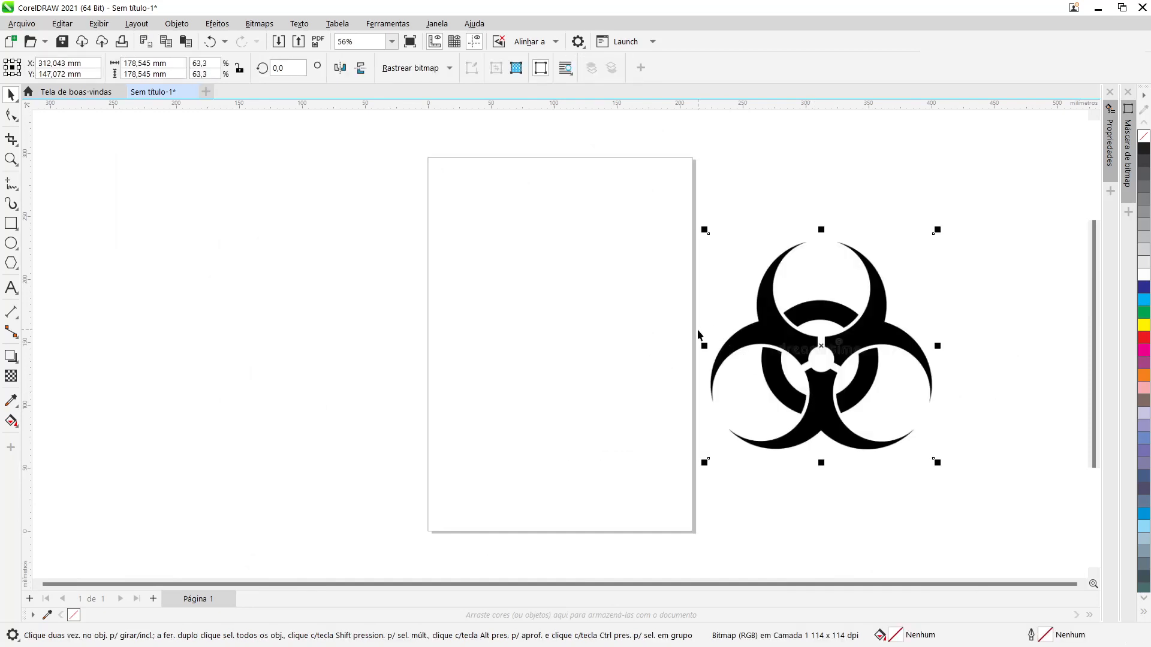
scroll(698, 334, "up", 2)
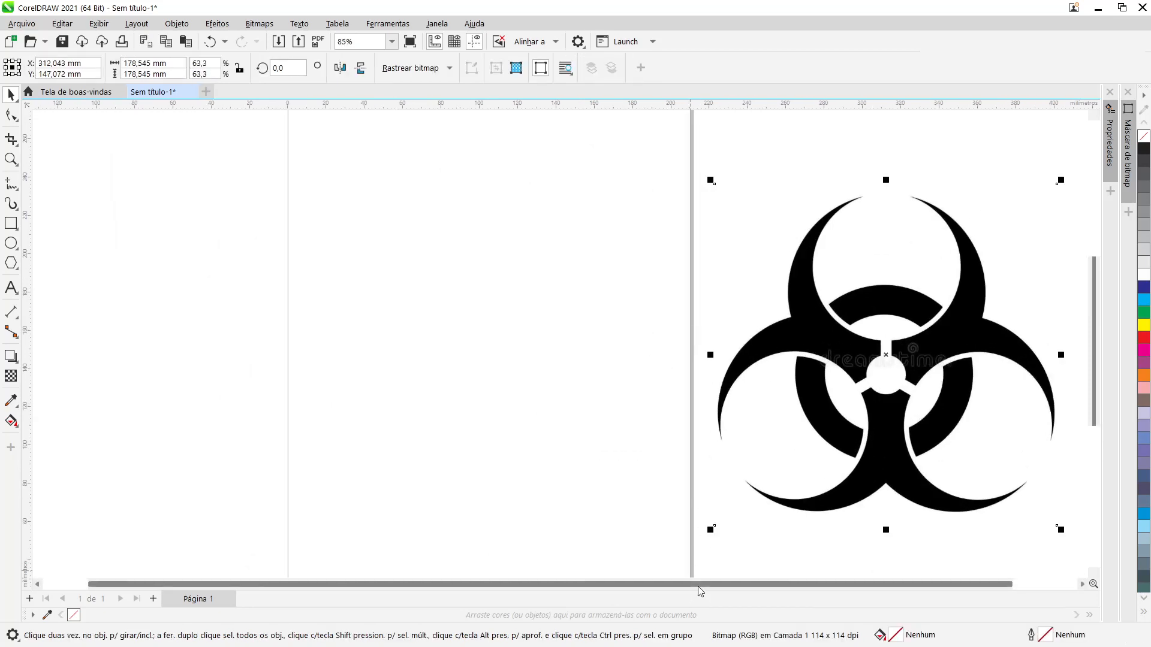
left_click_drag(697, 587, 769, 578)
left_click(582, 414)
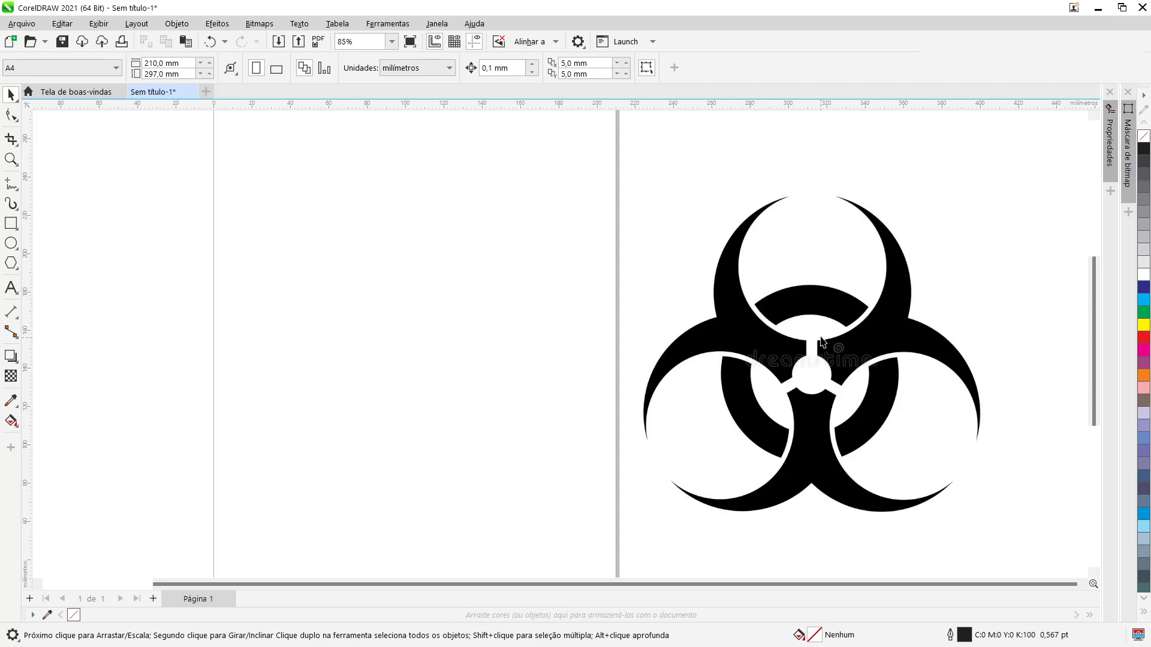
- Draw a circle about 20 mm in diameter on the blank page, matching the size of the reference symbol's central hub
scroll(821, 341, "up", 5)
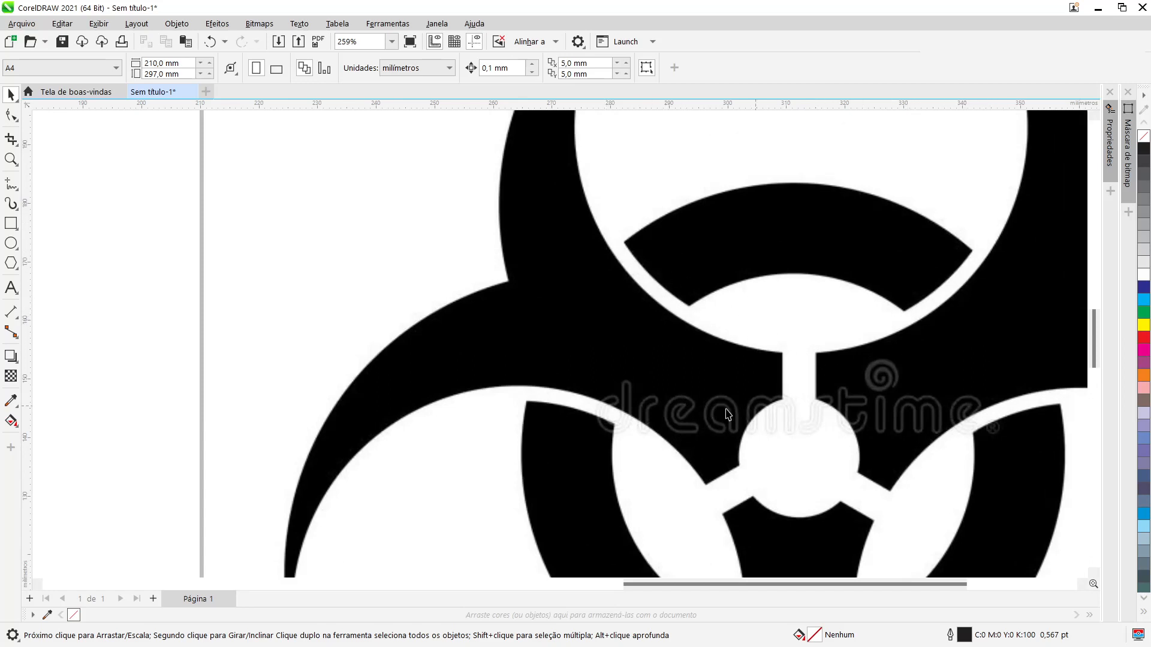
scroll(809, 444, "down", 3)
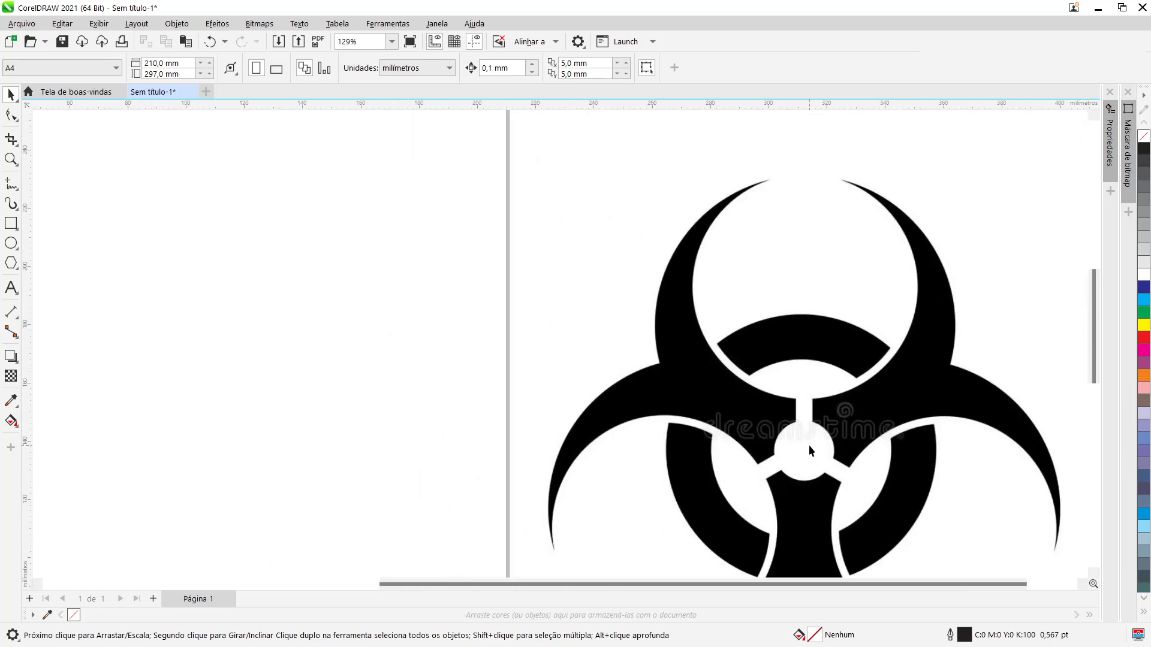
scroll(797, 444, "down", 1)
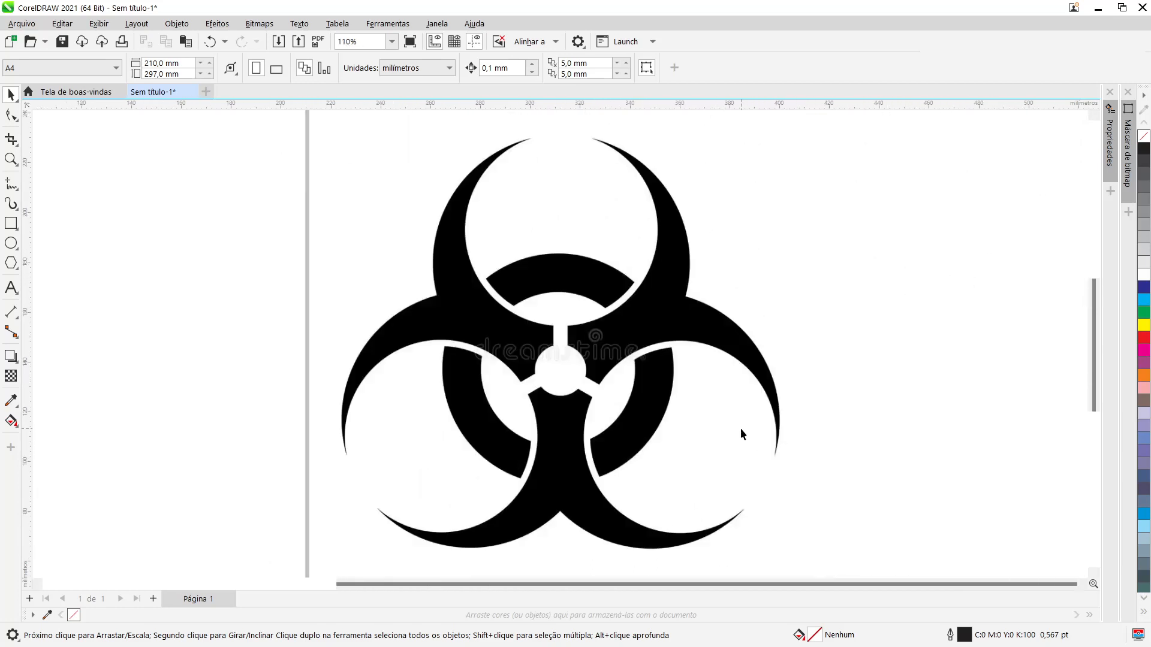
scroll(740, 428, "down", 2)
scroll(716, 367, "up", 1)
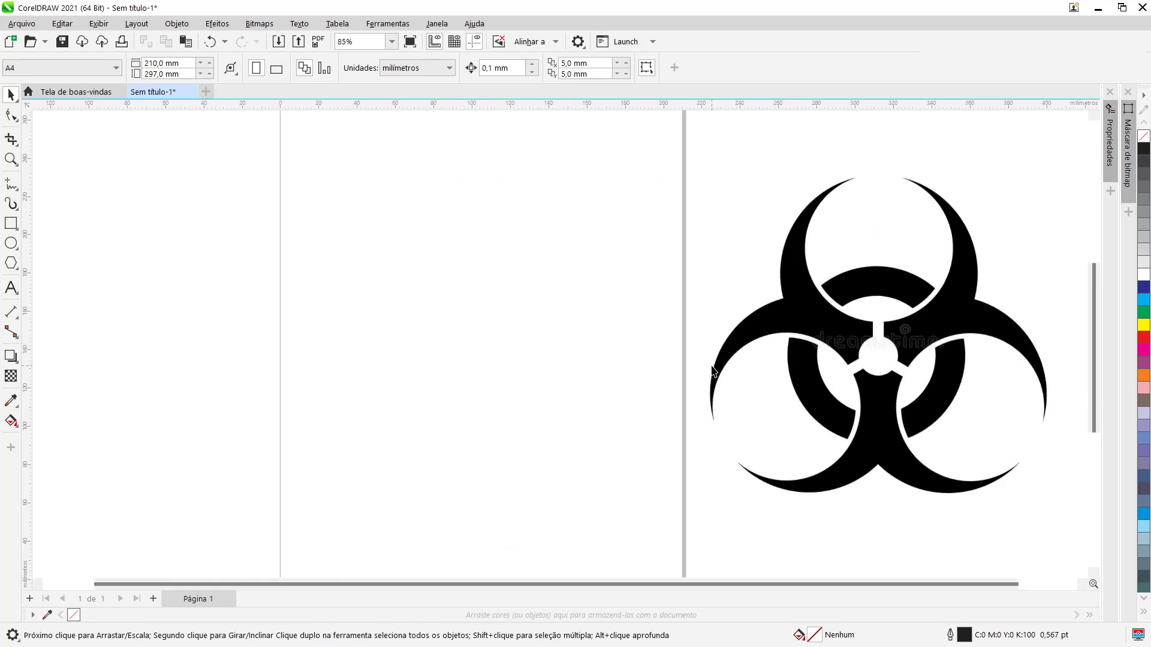
scroll(714, 372, "up", 1)
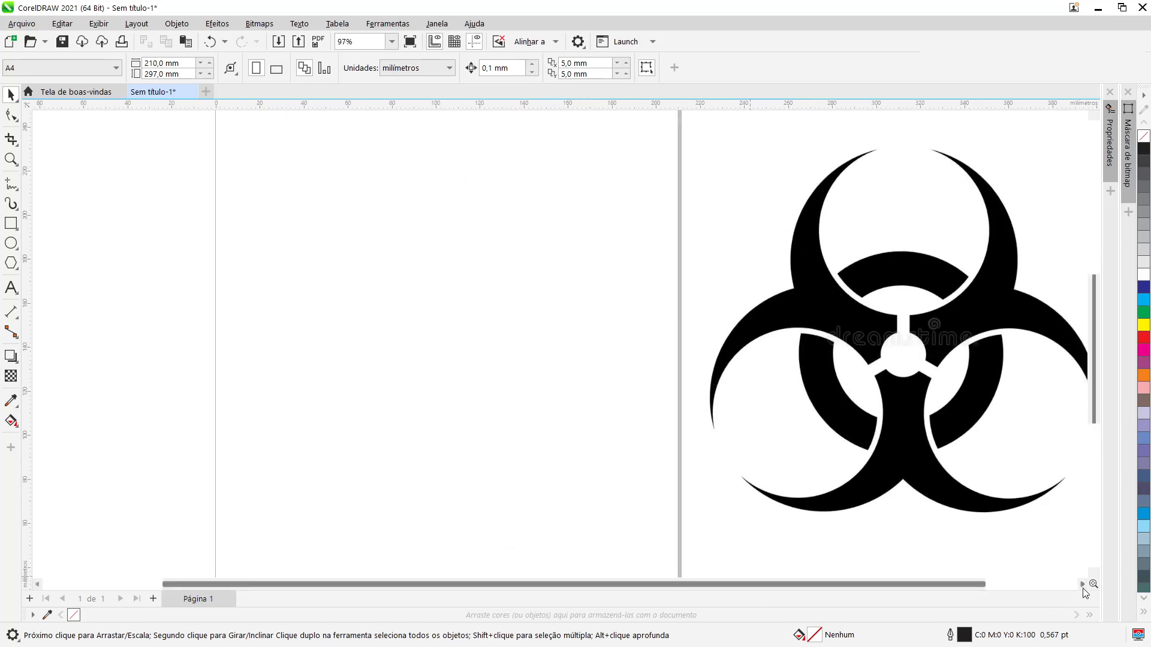
left_click(1082, 585)
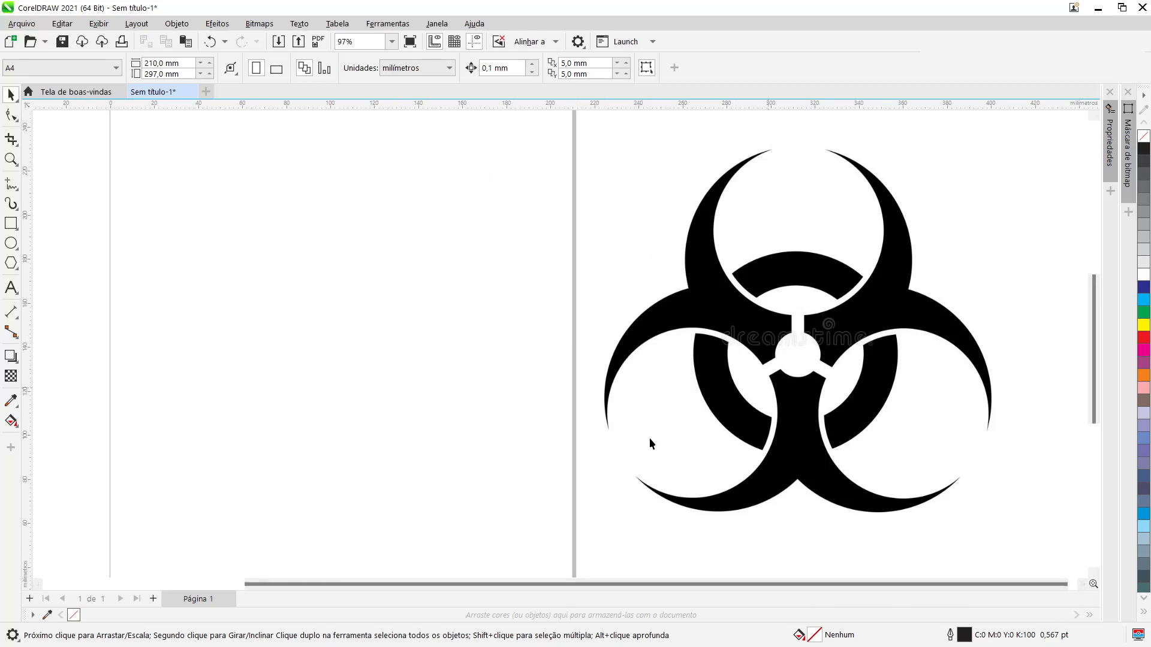
left_click(10, 243)
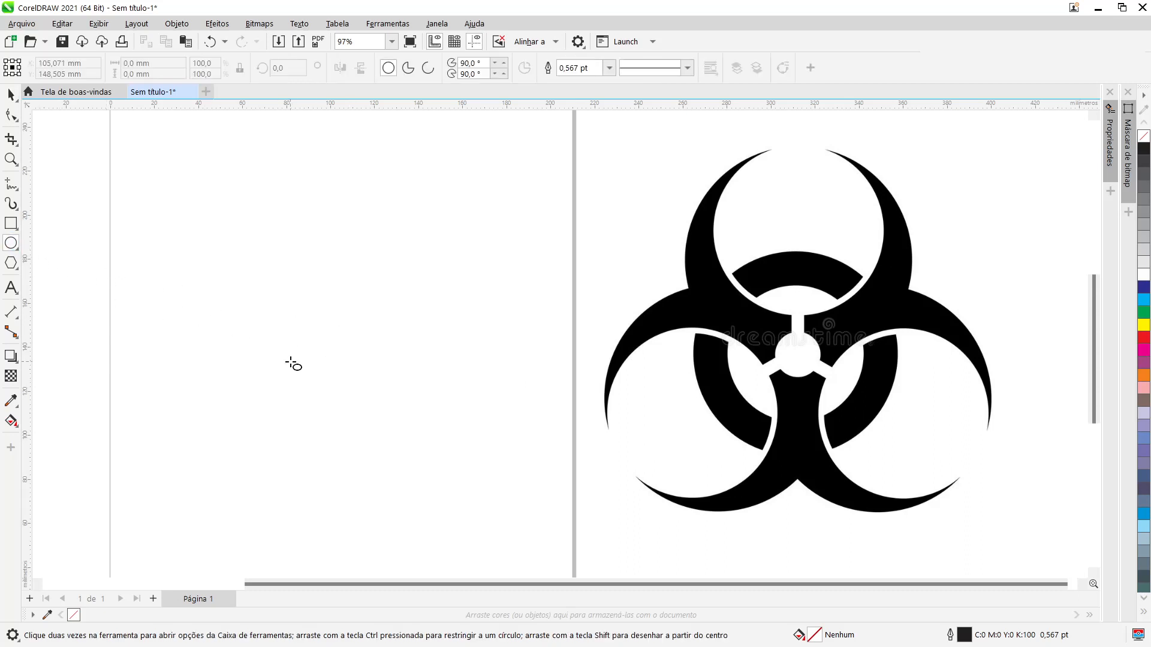
mouse_move(331, 363)
left_mouse_down()
mouse_move(367, 387)
mouse_move(329, 394)
mouse_move(378, 391)
mouse_move(332, 358)
mouse_move(352, 388)
left_mouse_up()
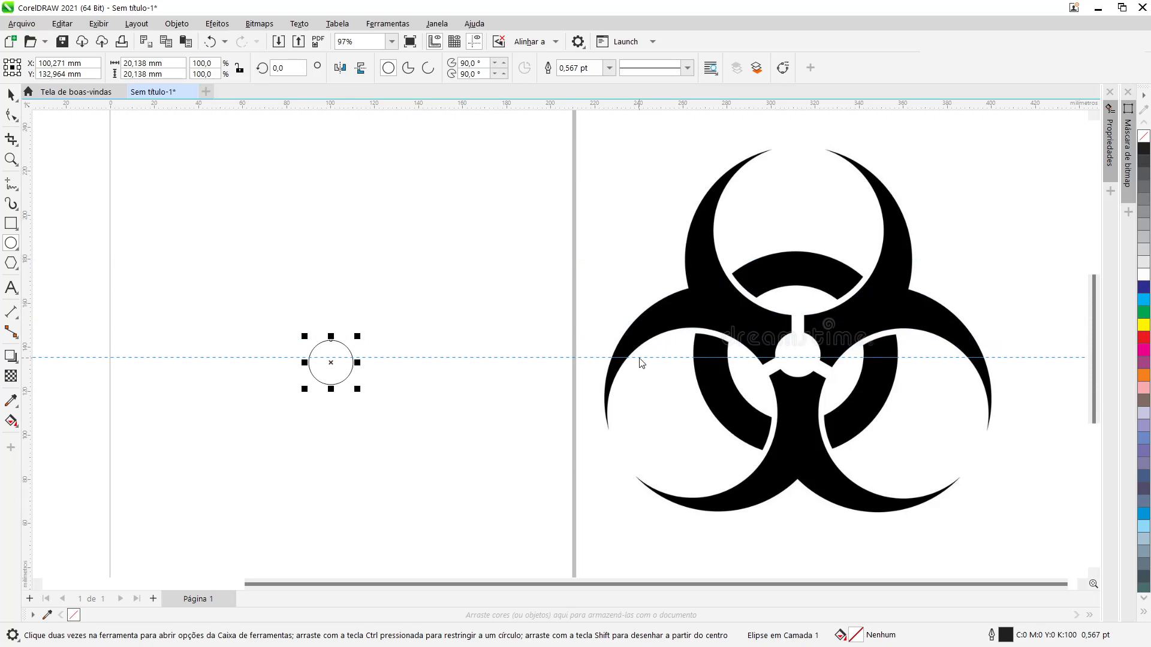
- Place a horizontal guide near the reference hub's centre, nudge the circle up to centre it on the guide, and delete the guide
left_click_drag(639, 358, 639, 358)
left_click(10, 94)
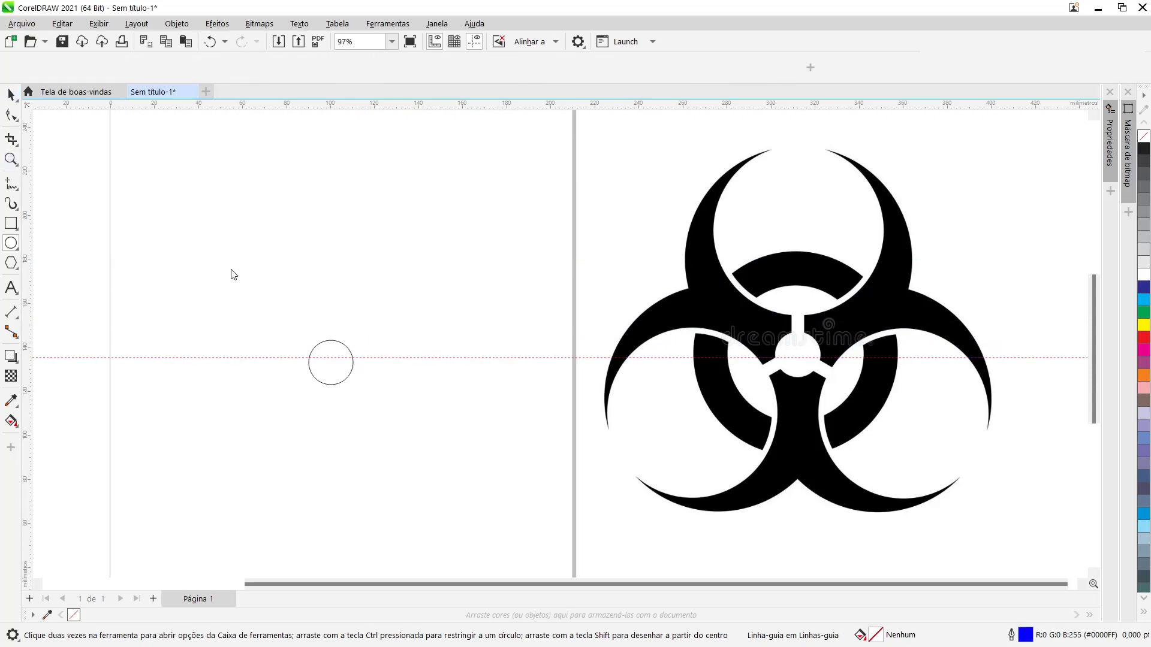
left_click(325, 383)
key("Up")
key("Up")
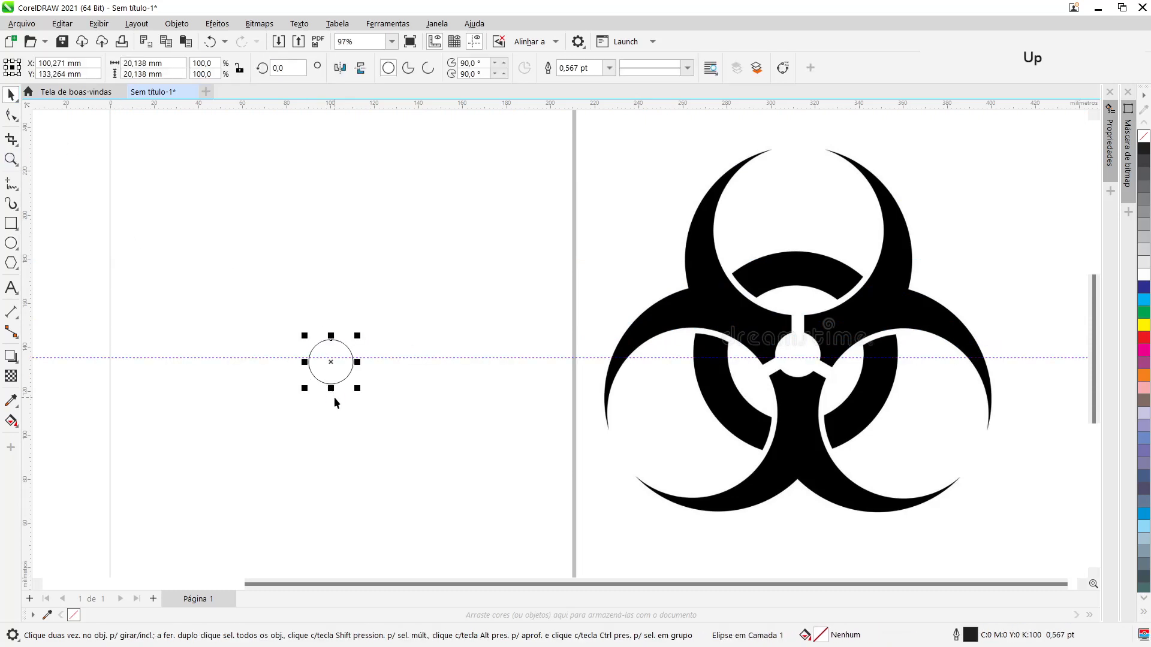
left_click(471, 211)
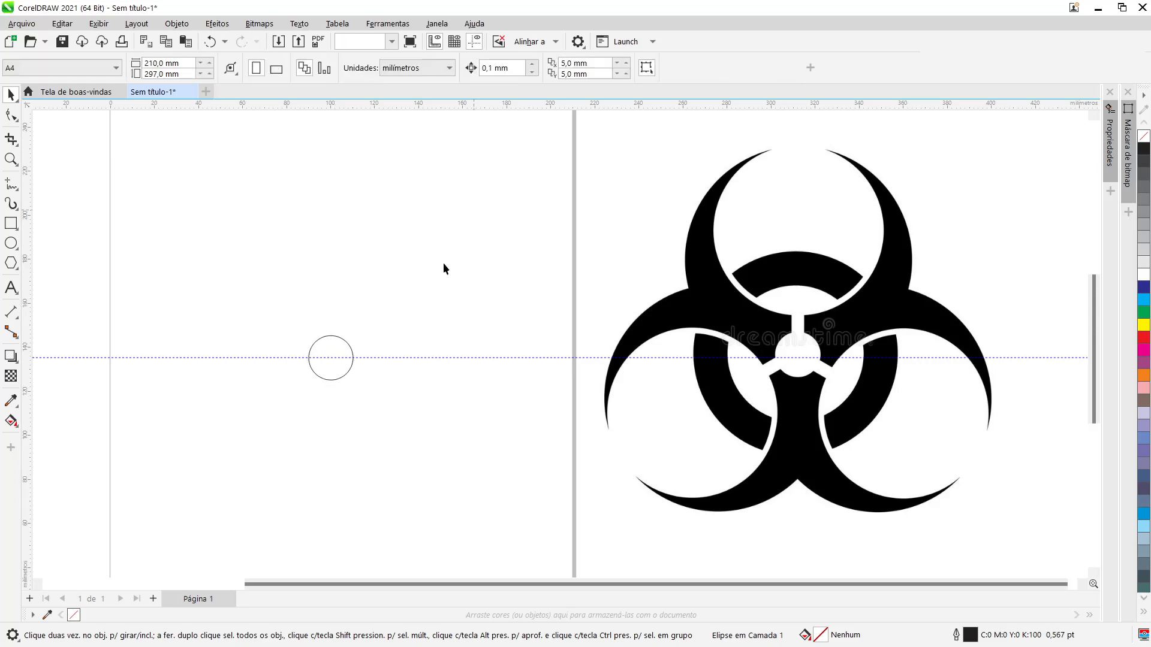
left_click(401, 359)
key("Delete")
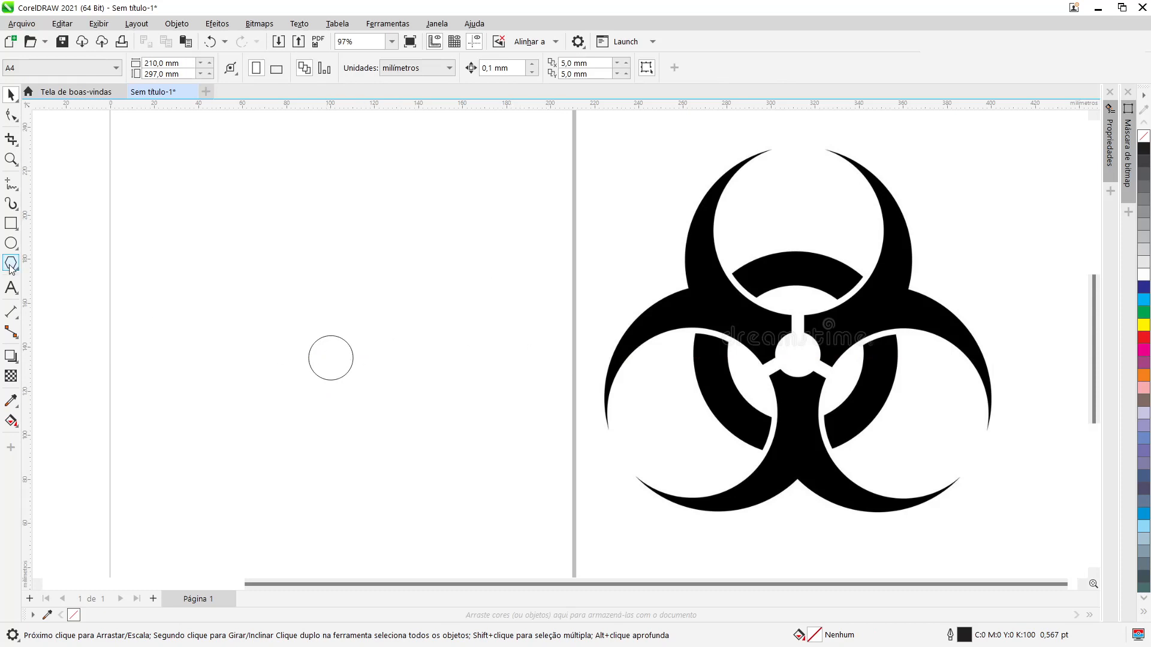
- Draw a rectangle about 5.7 by 18.6 mm upward from the circle's centre and centre it horizontally on the circle
left_click(11, 223)
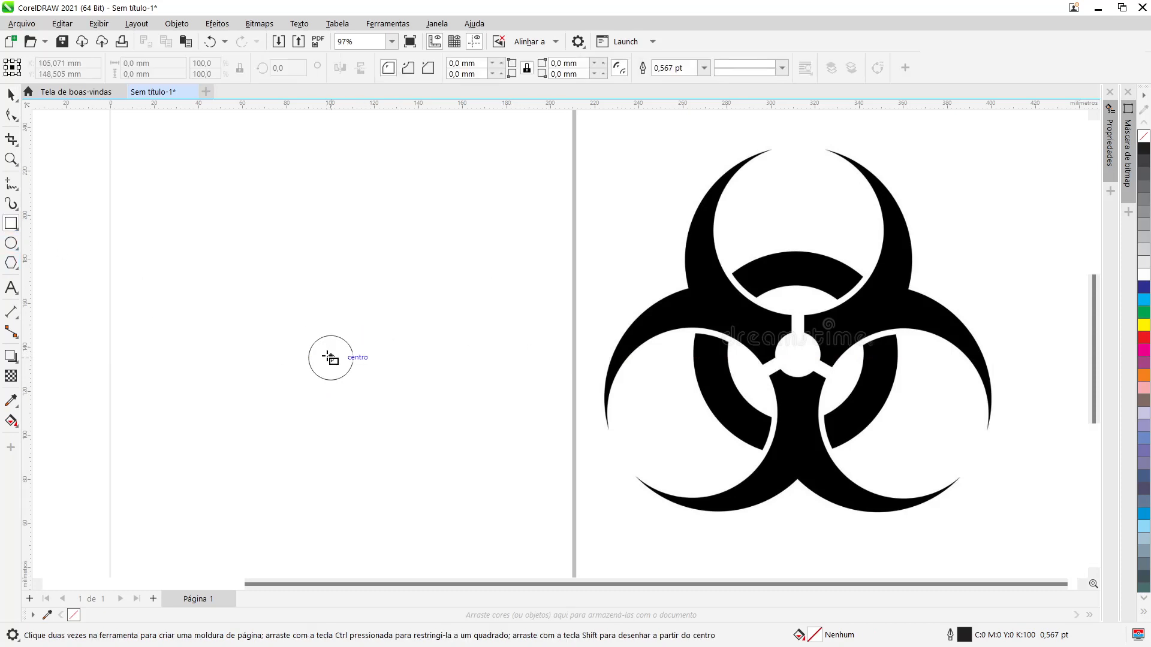
left_click_drag(332, 358, 344, 316)
left_click(11, 94)
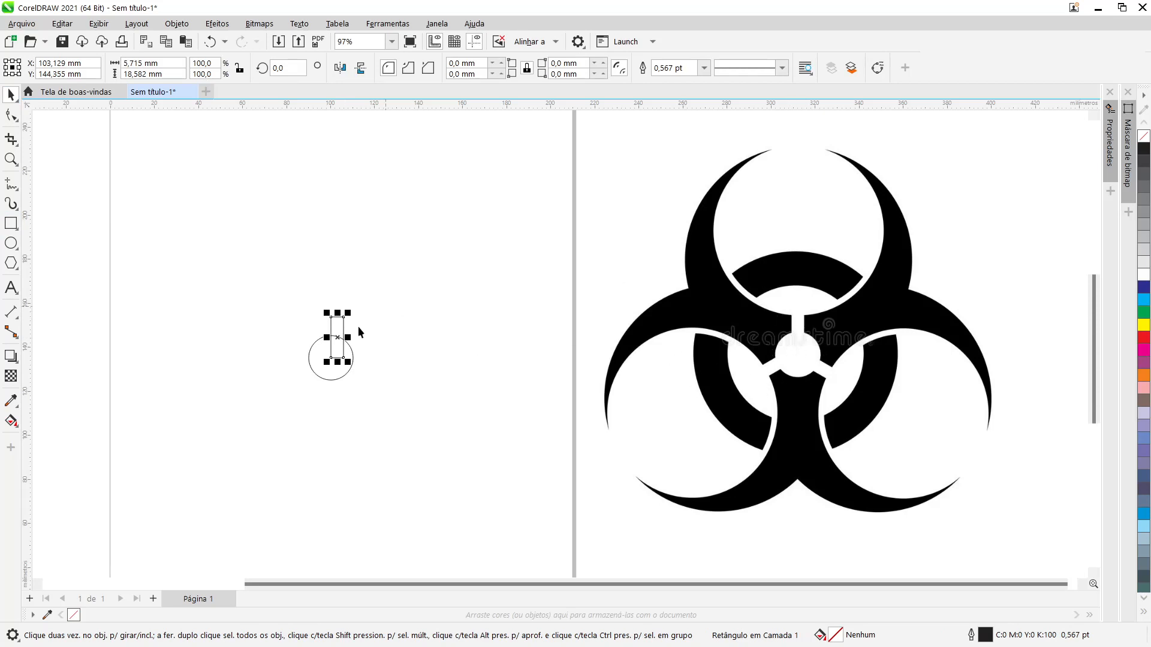
left_click(339, 376, "shift")
left_click(467, 359)
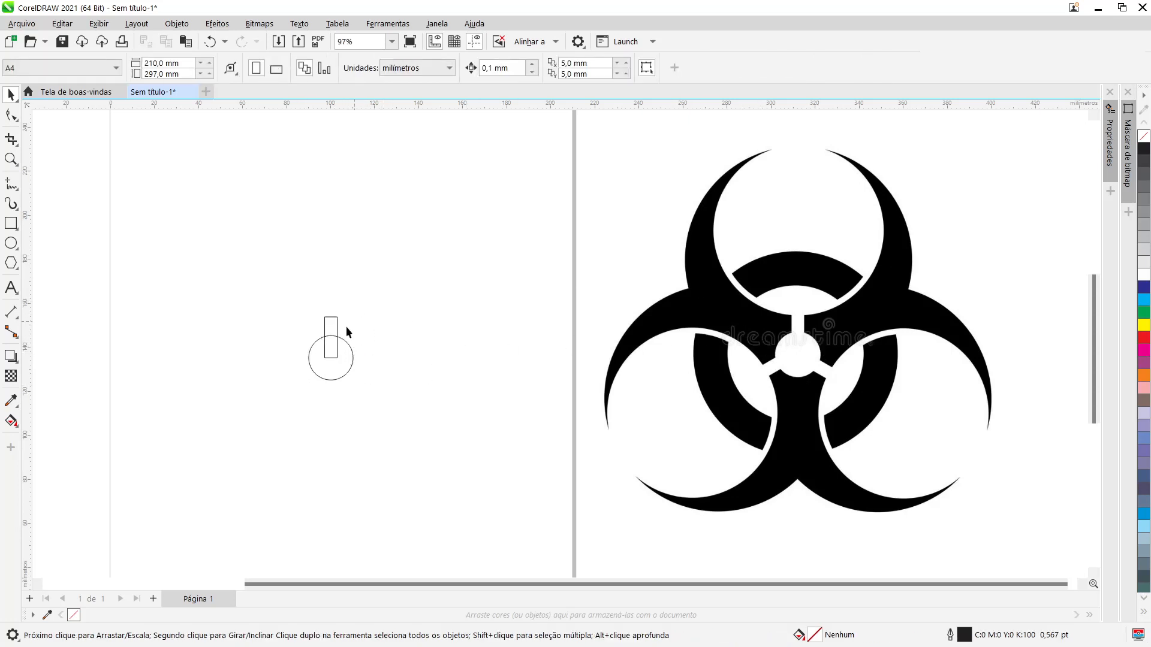
- Move the rectangle to the right of the circle and realign it to the circle's vertical centre line
left_click(336, 329)
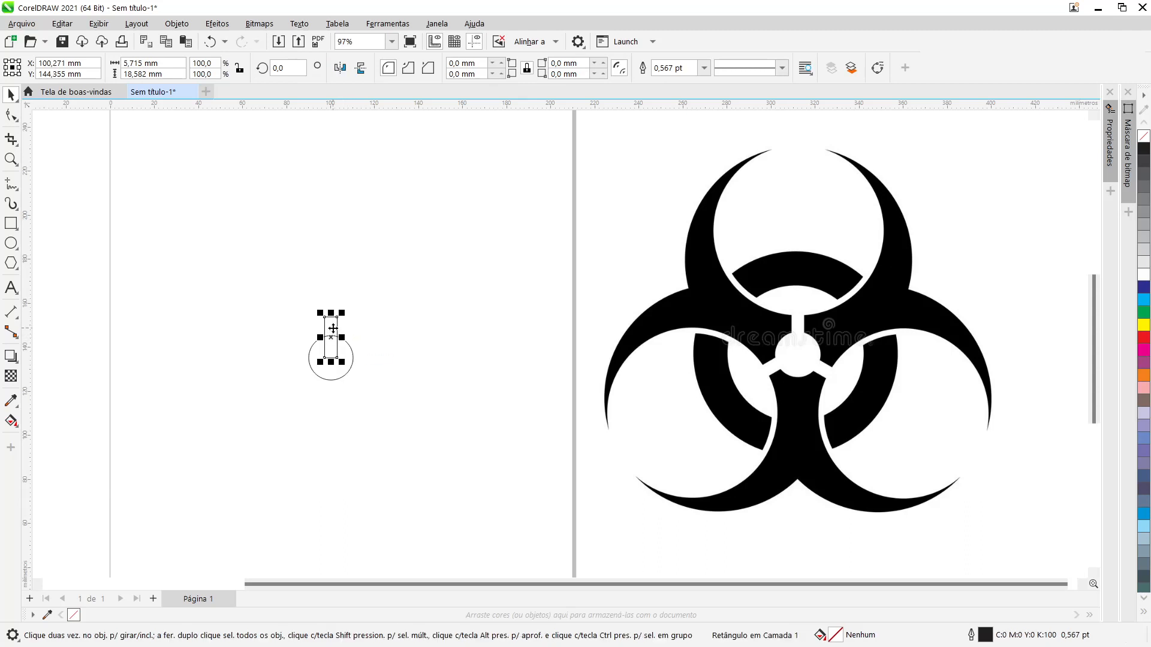
left_click_drag(333, 329, 415, 331)
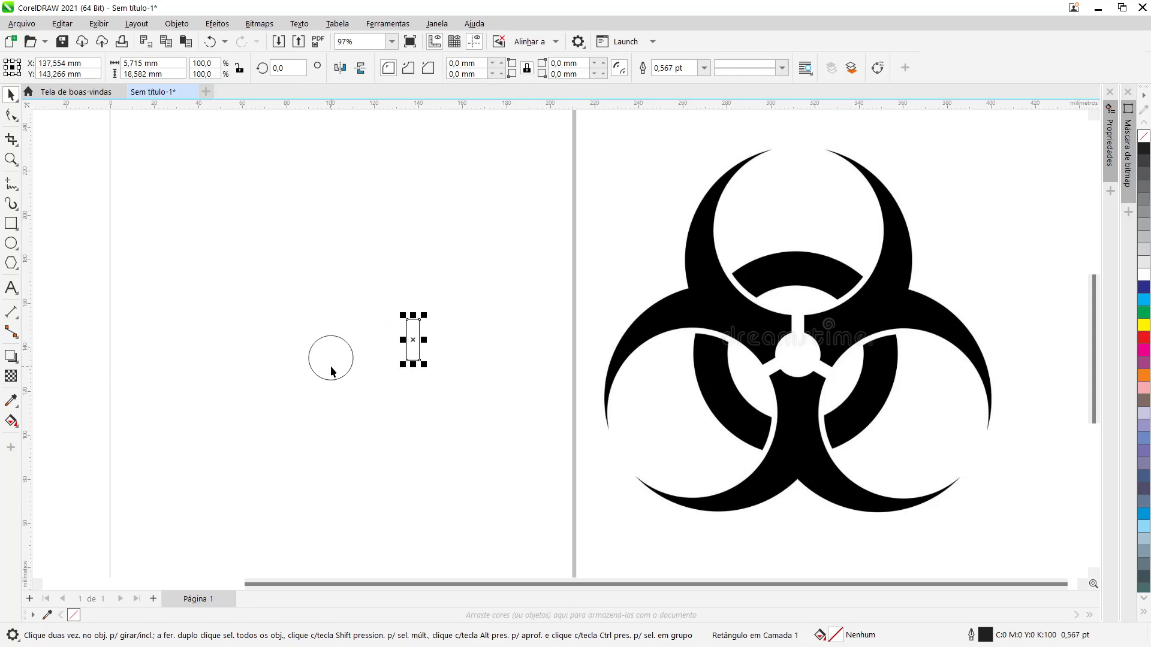
left_click(313, 361, "shift")
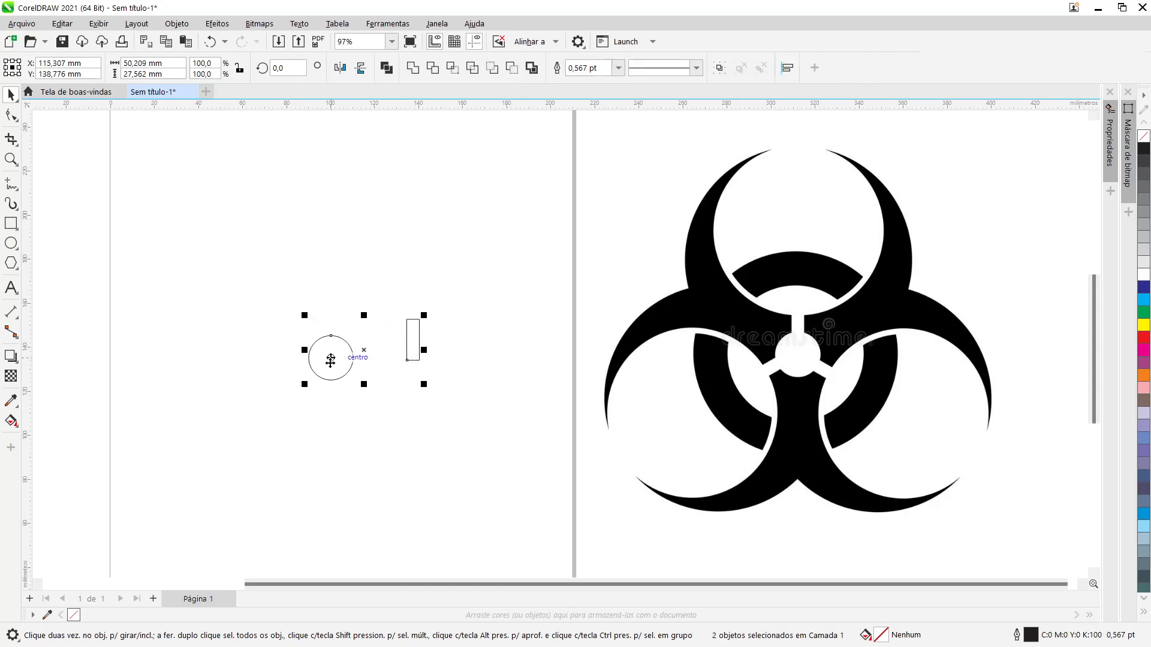
key("c")
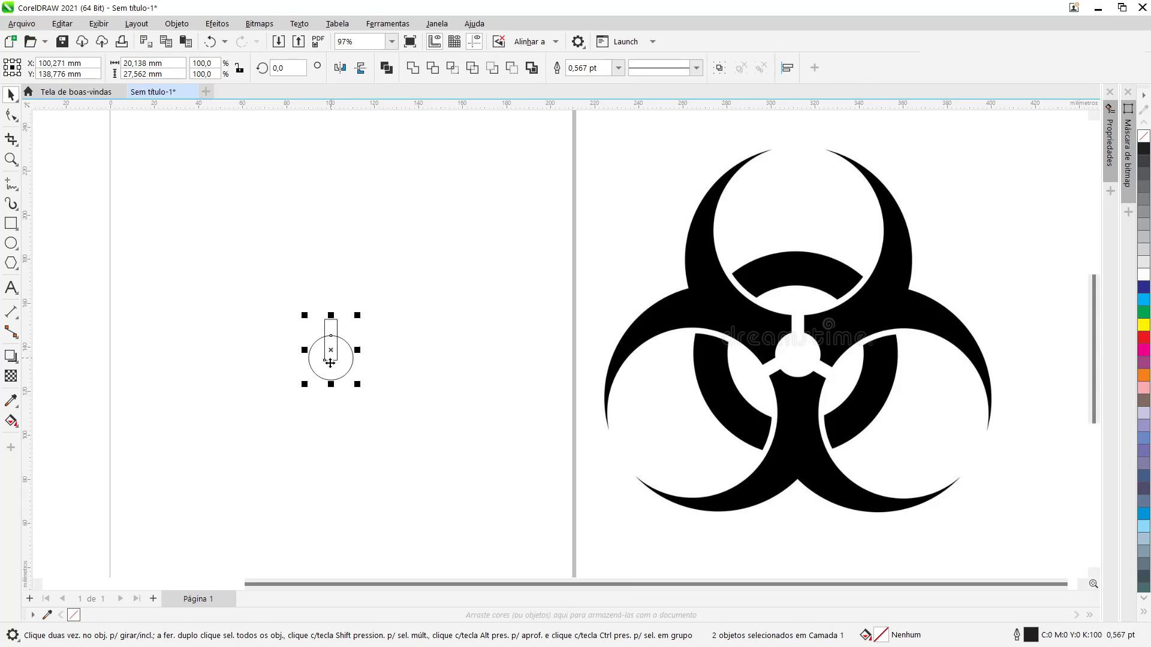
left_click(420, 344)
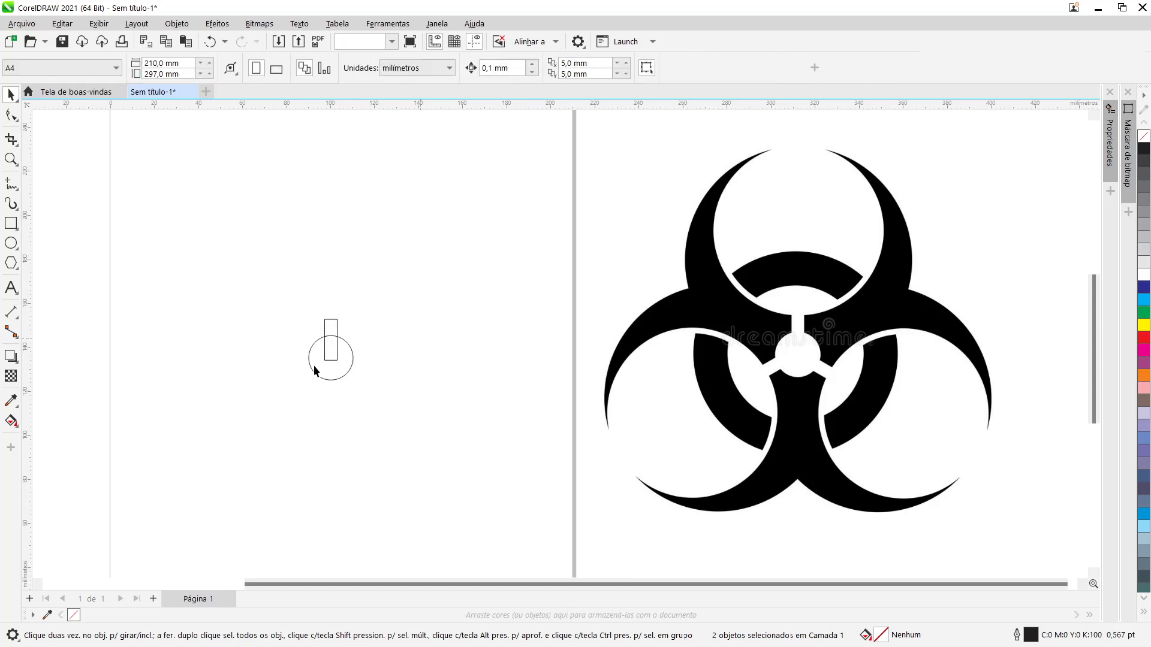
- Move the rectangle's rotation centre onto the circle's centre, then try a freehand counterclockwise rotation and undo it
scroll(313, 366, "up", 6)
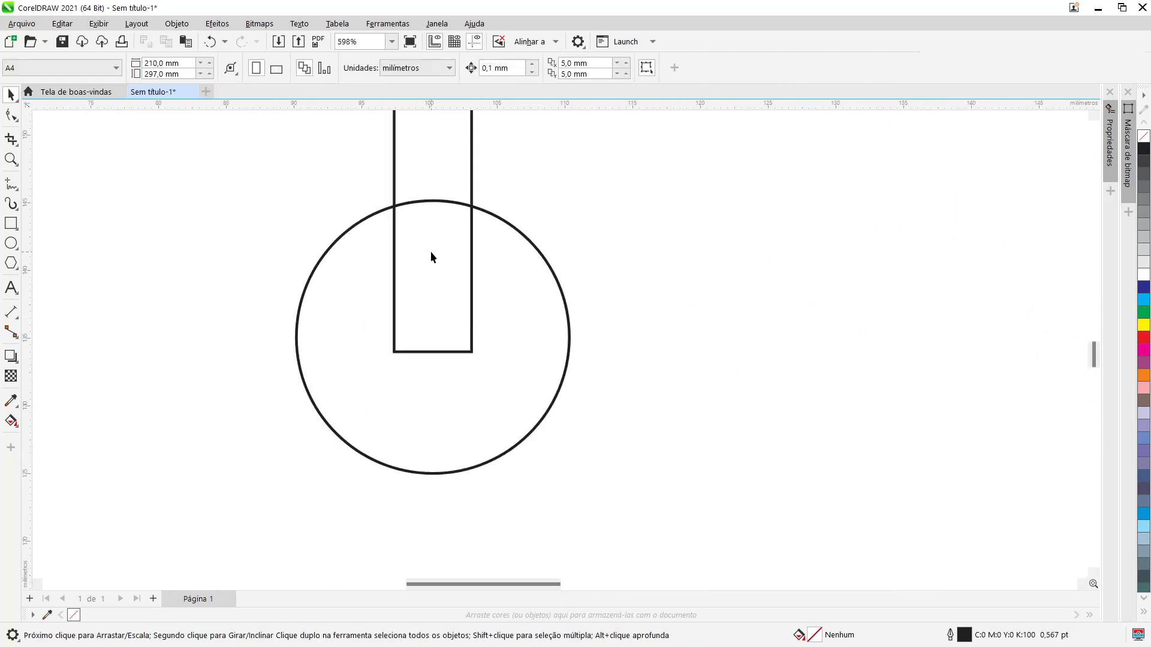
scroll(430, 250, "down", 1)
left_click(425, 166)
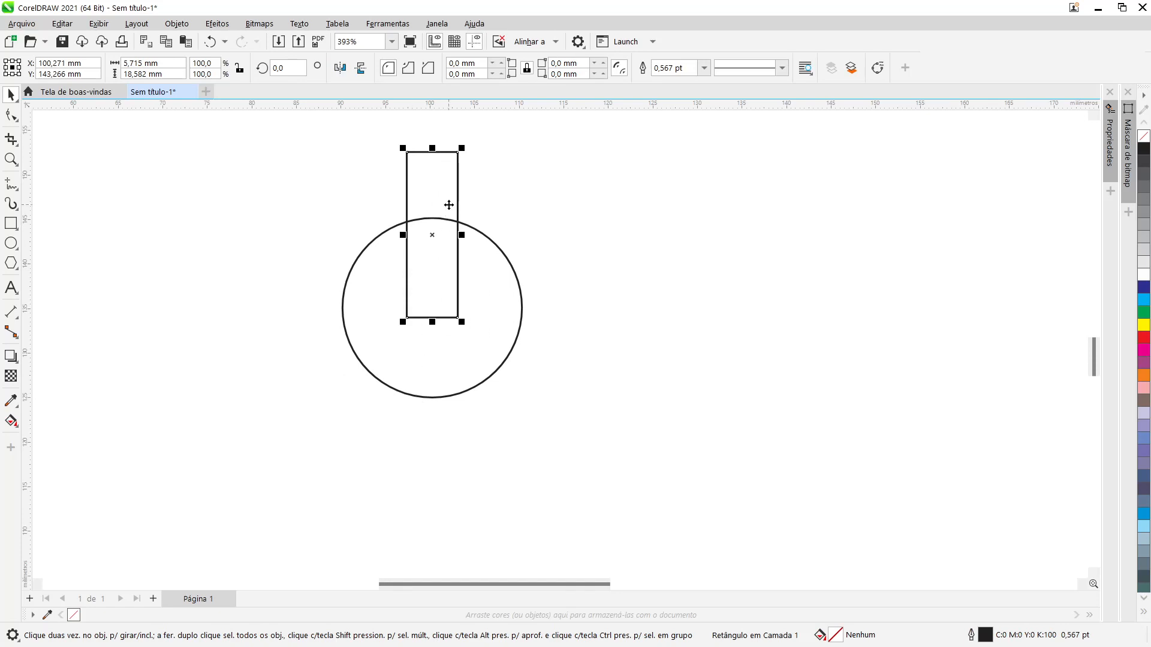
left_click(435, 172)
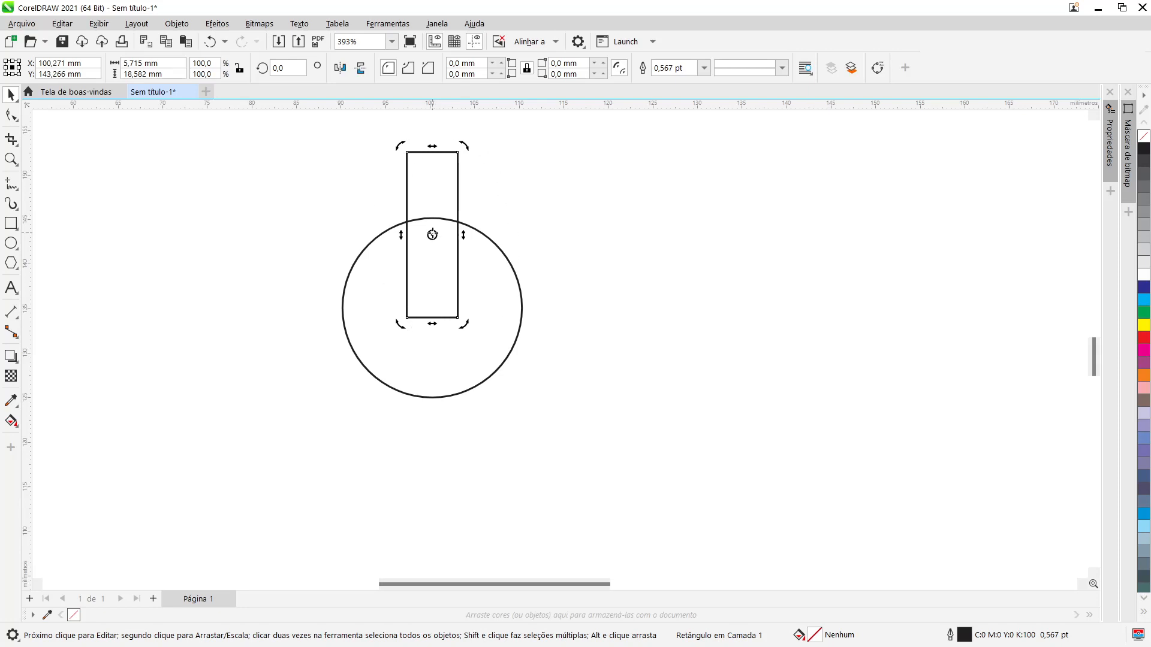
left_click_drag(431, 235, 432, 307)
mouse_move(465, 143)
left_mouse_down()
mouse_move(532, 188)
mouse_move(583, 314)
mouse_move(473, 450)
mouse_move(270, 385)
mouse_move(539, 362)
mouse_move(550, 210)
mouse_move(527, 402)
mouse_move(387, 427)
mouse_move(593, 330)
mouse_move(464, 186)
mouse_move(354, 192)
mouse_move(303, 226)
mouse_move(285, 290)
mouse_move(305, 210)
left_mouse_up()
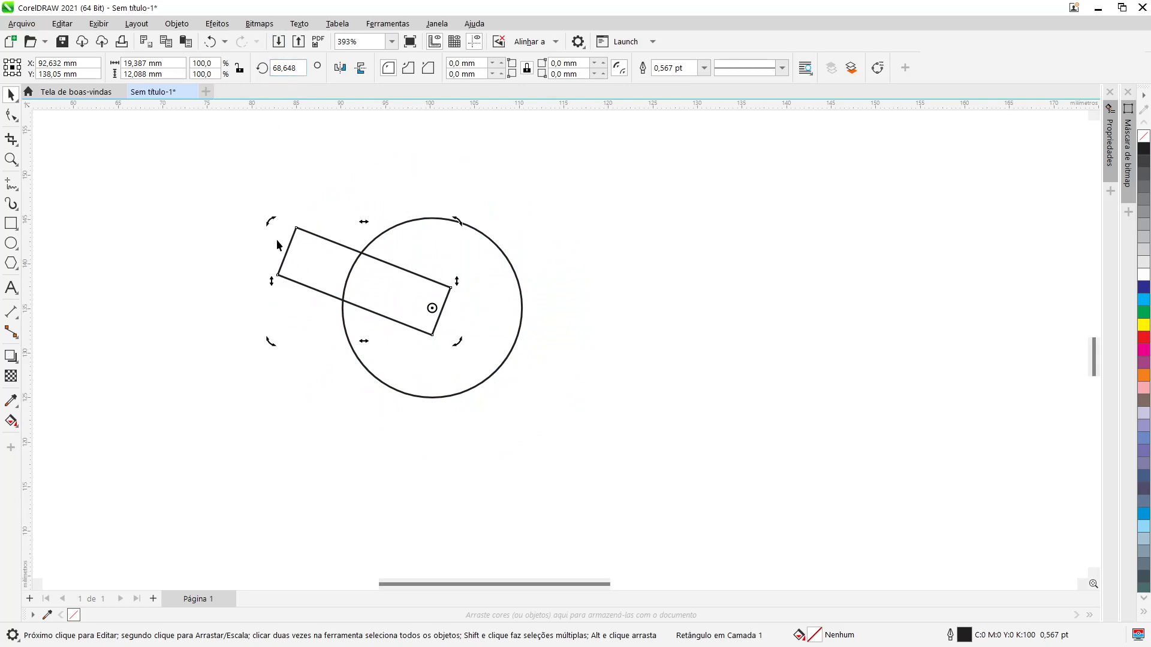
left_click(211, 42)
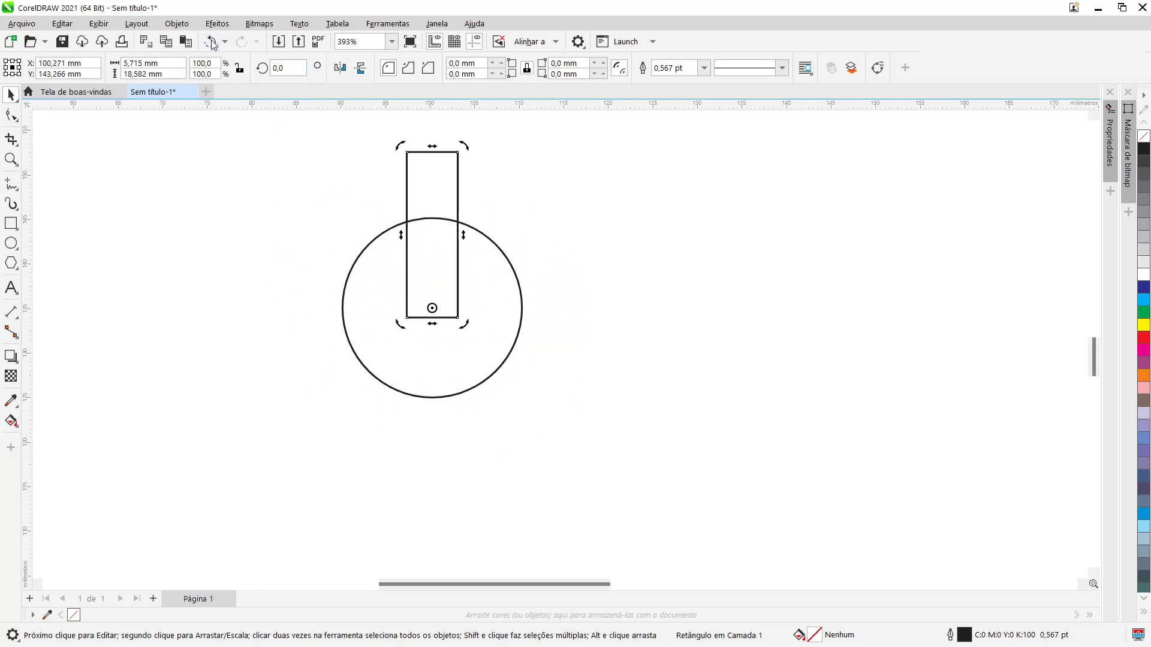
- Make two rotated copies of the rectangle around the circle's centre at 120° steps, forming three evenly spaced spokes
left_click_drag(397, 146, 289, 451)
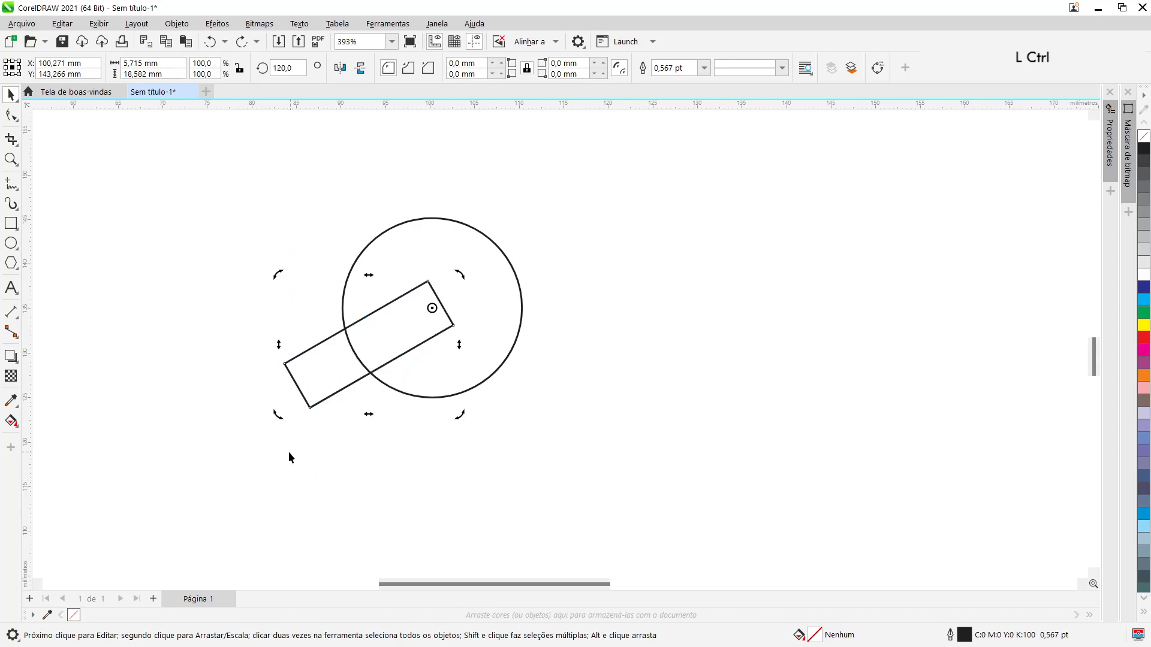
key("ctrl+z")
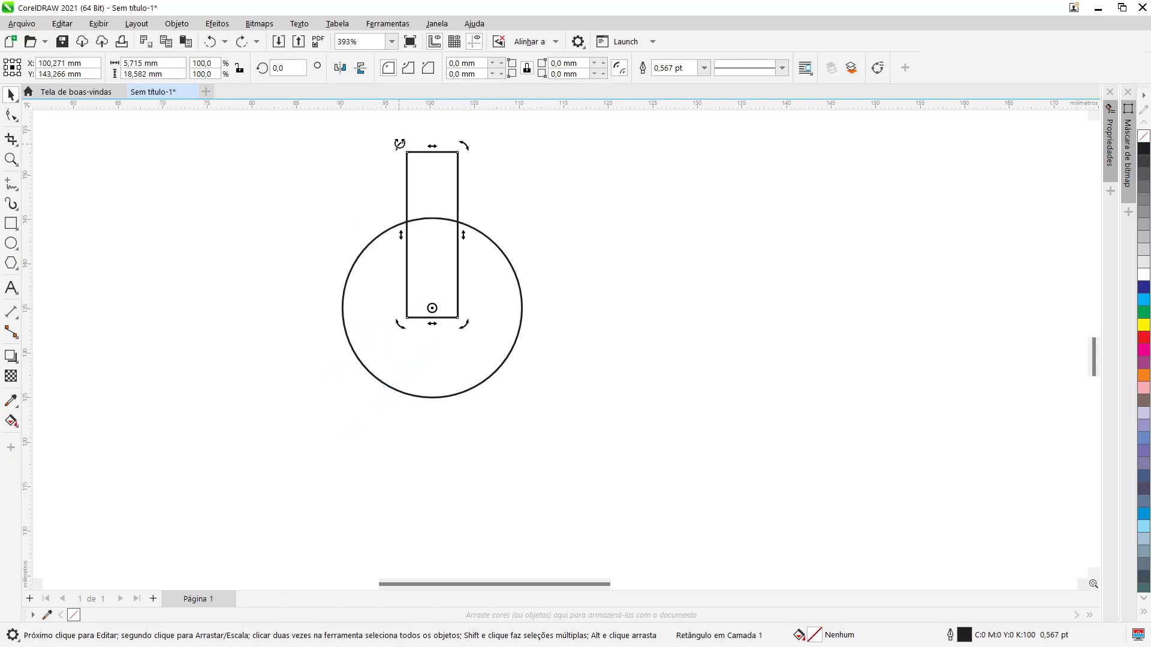
left_click_drag(400, 144, 258, 477)
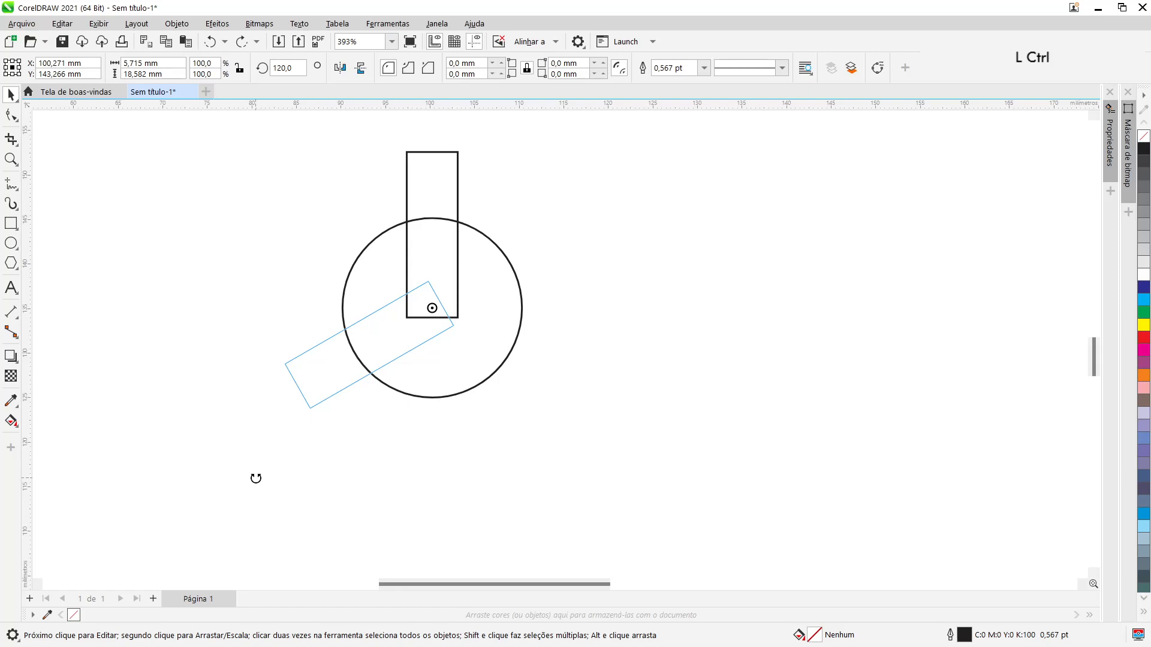
left_click_drag(256, 477, 255, 477)
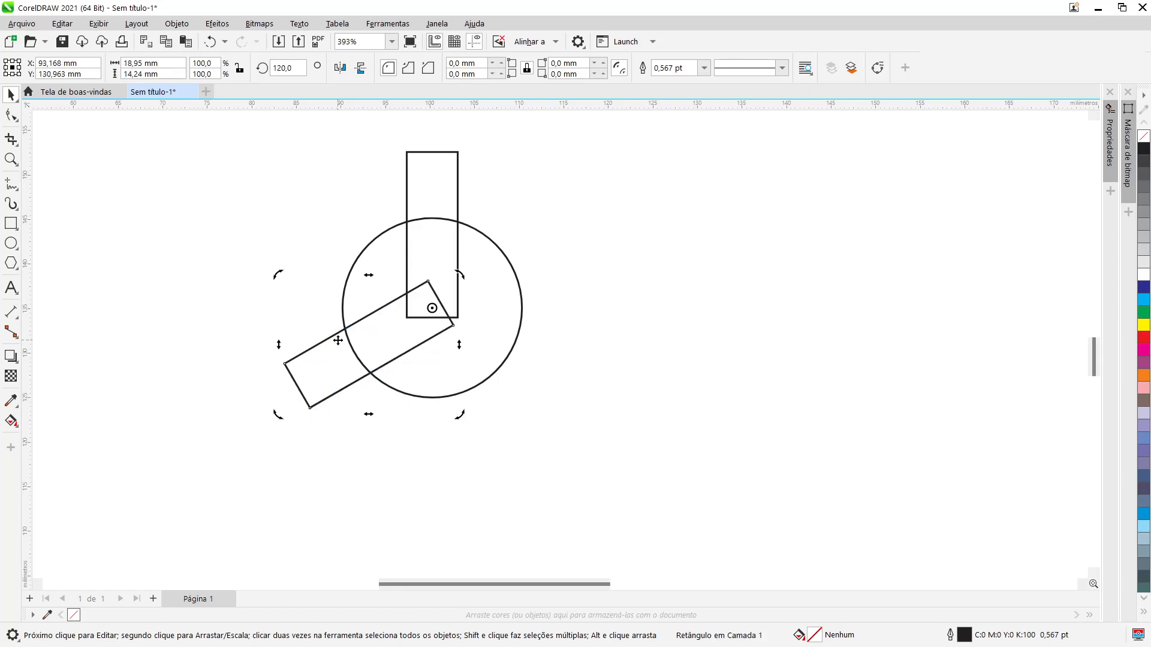
left_click_drag(278, 412, 573, 384)
left_click(597, 193)
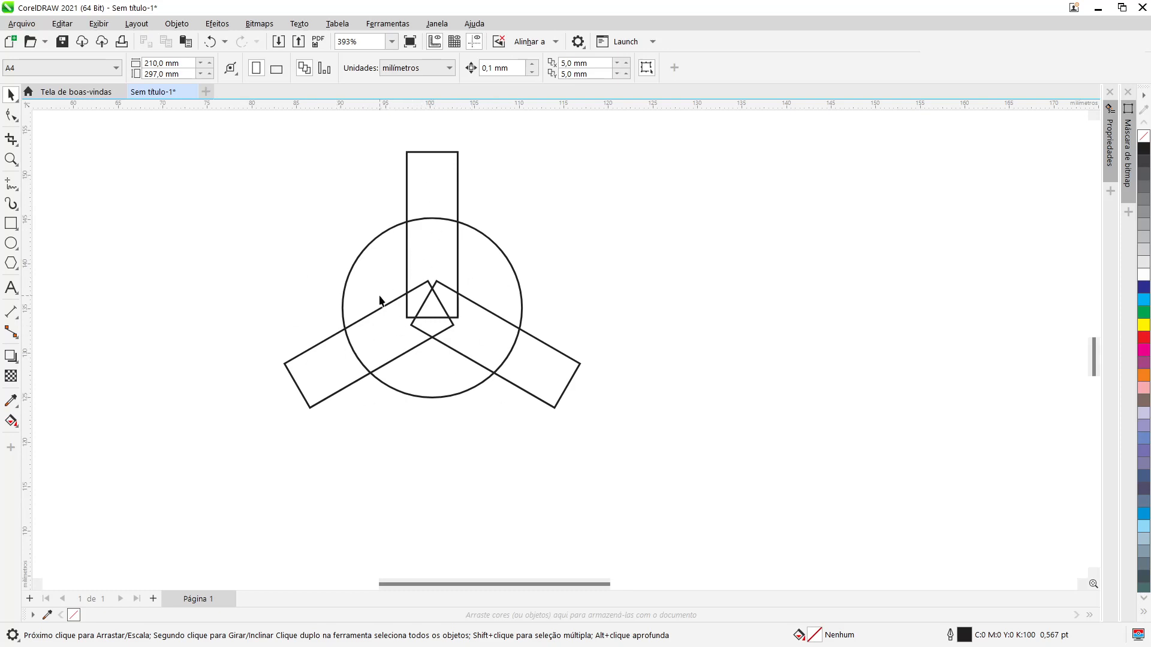
- Fill the circle and its three spokes with 10% black
scroll(451, 321, "down", 1)
scroll(449, 317, "down", 6)
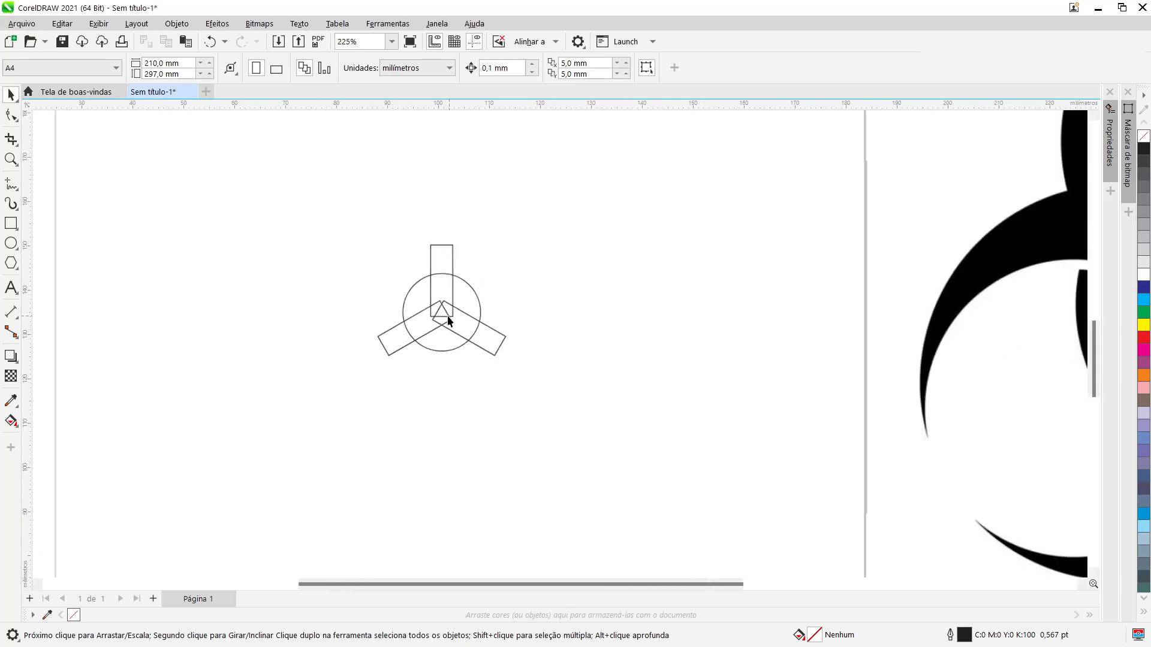
left_click_drag(494, 586, 594, 594)
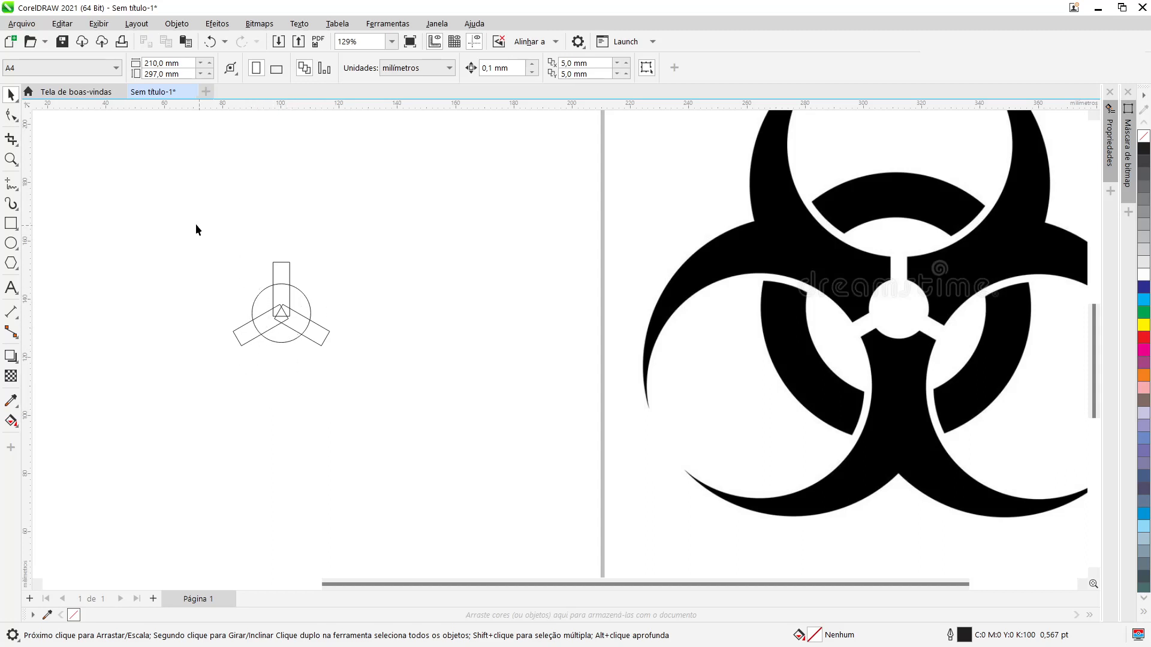
left_click_drag(185, 222, 272, 275)
left_click_drag(329, 314, 375, 381)
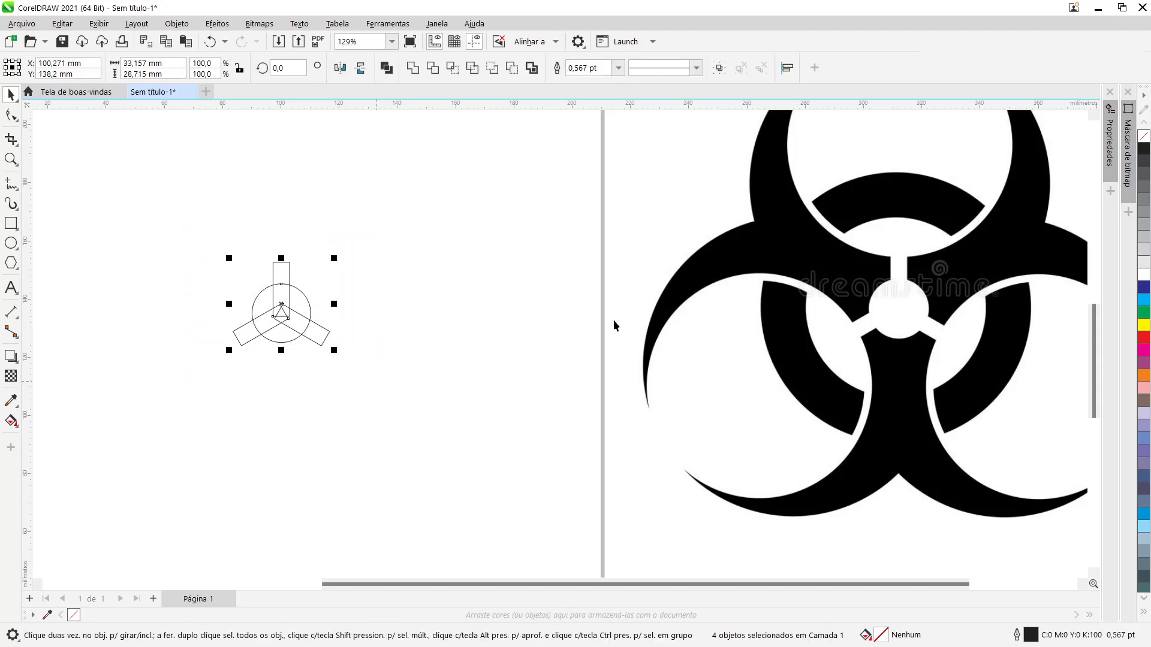
left_click(1144, 279)
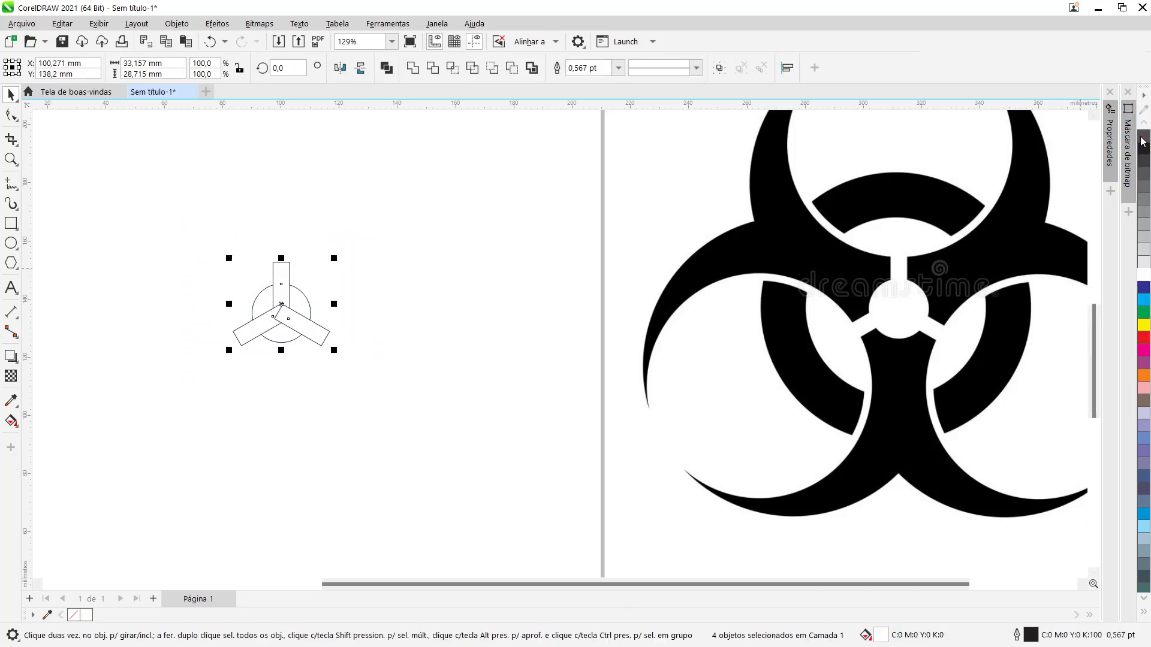
left_click(1142, 263)
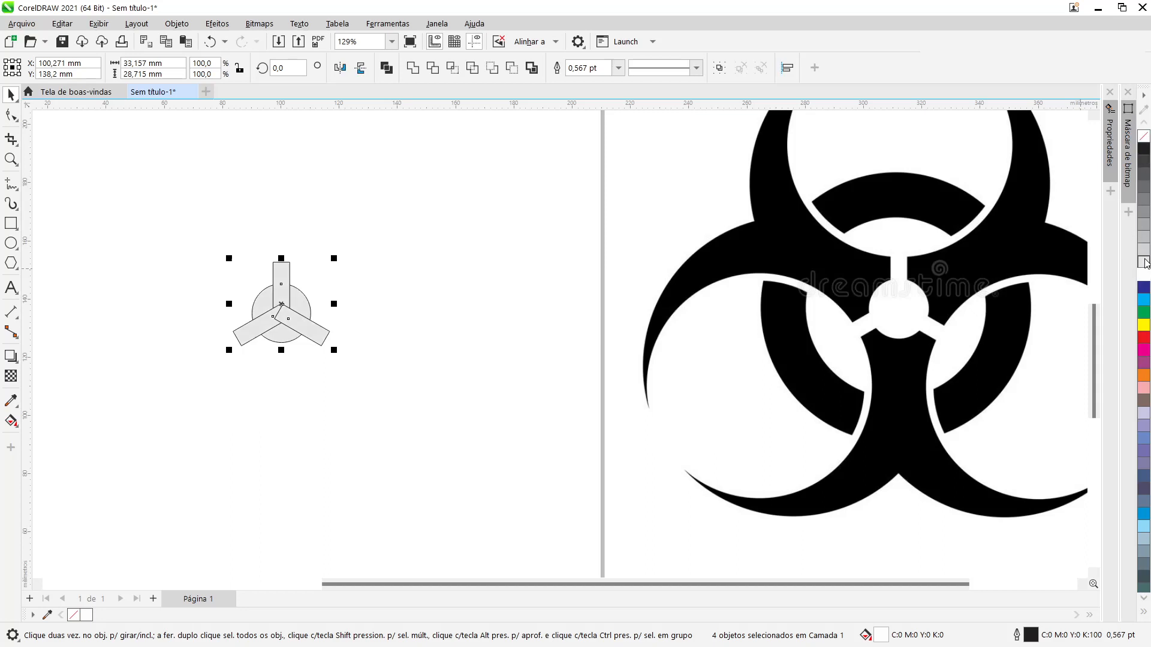
left_click(311, 339)
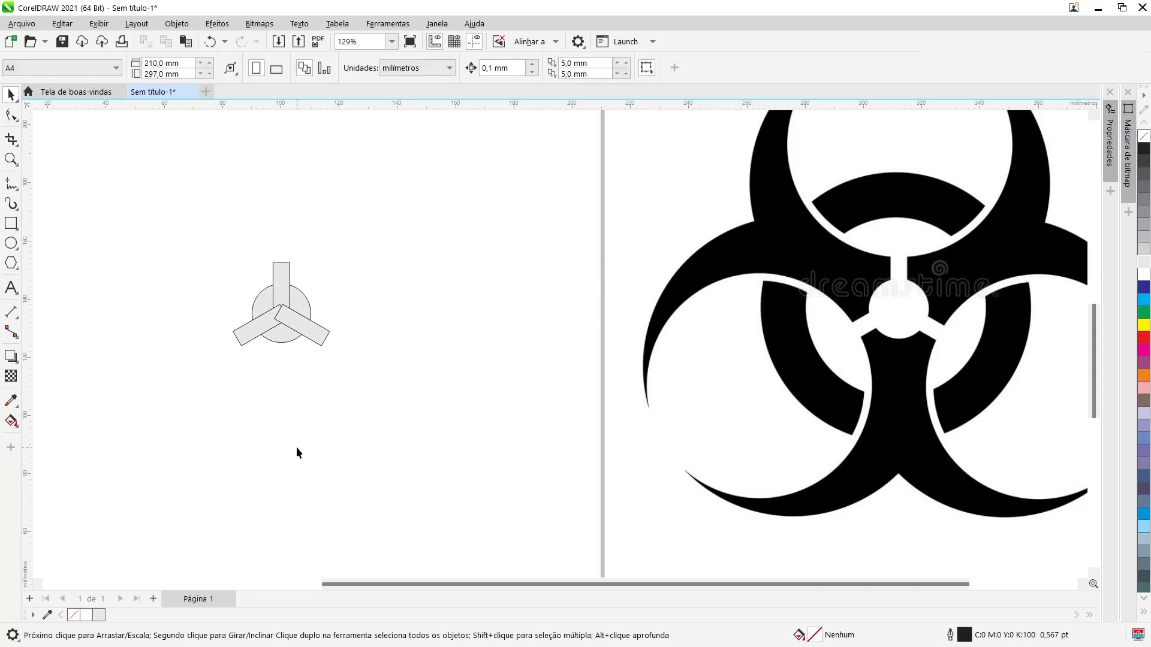
- Group the filled circle and the three spokes
left_click_drag(408, 414, 407, 414)
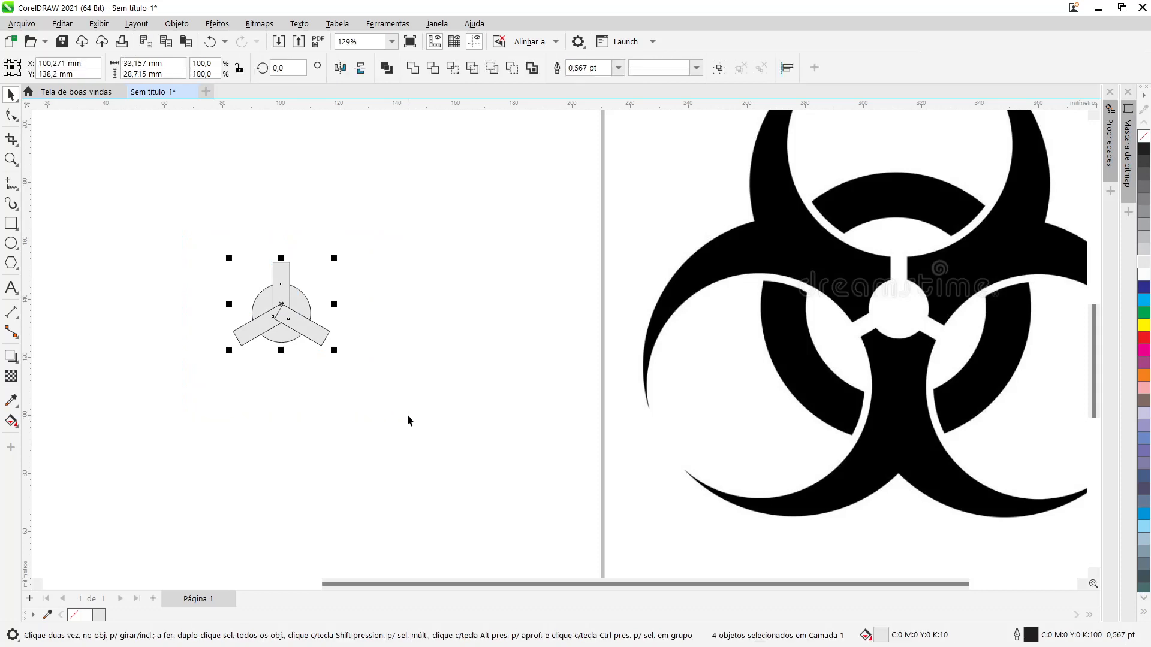
key("ctrl+g")
left_click(408, 415)
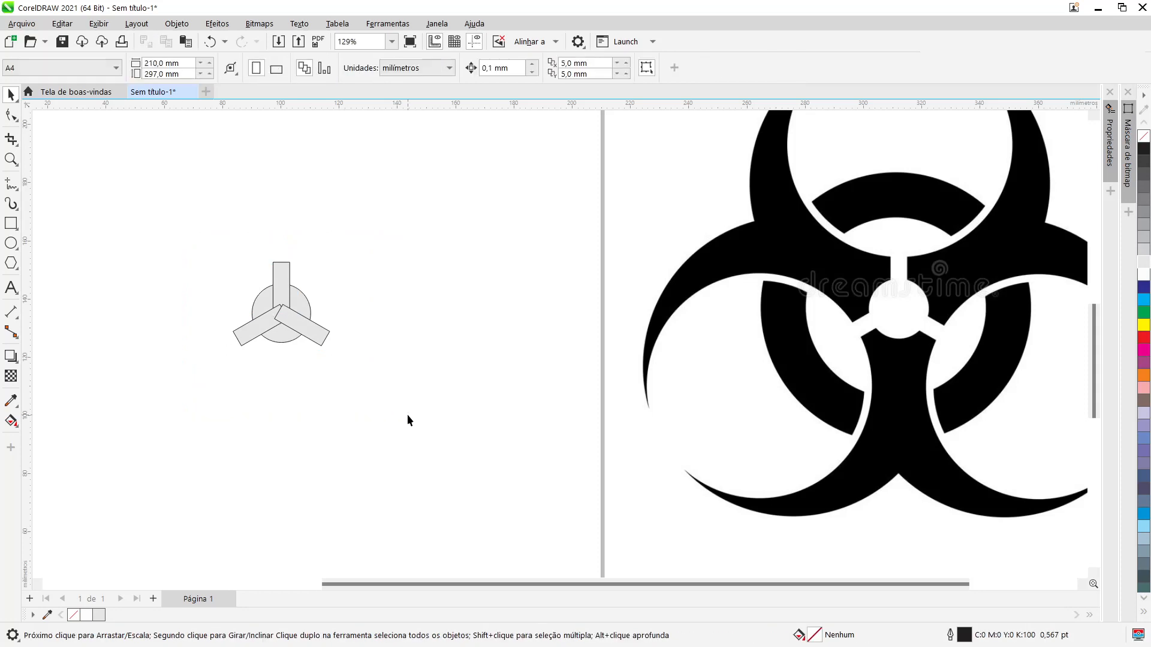
- Draw a circle about 95 mm in diameter above the spoke group, with its lower edge overlapping the hub
scroll(639, 307, "down", 2)
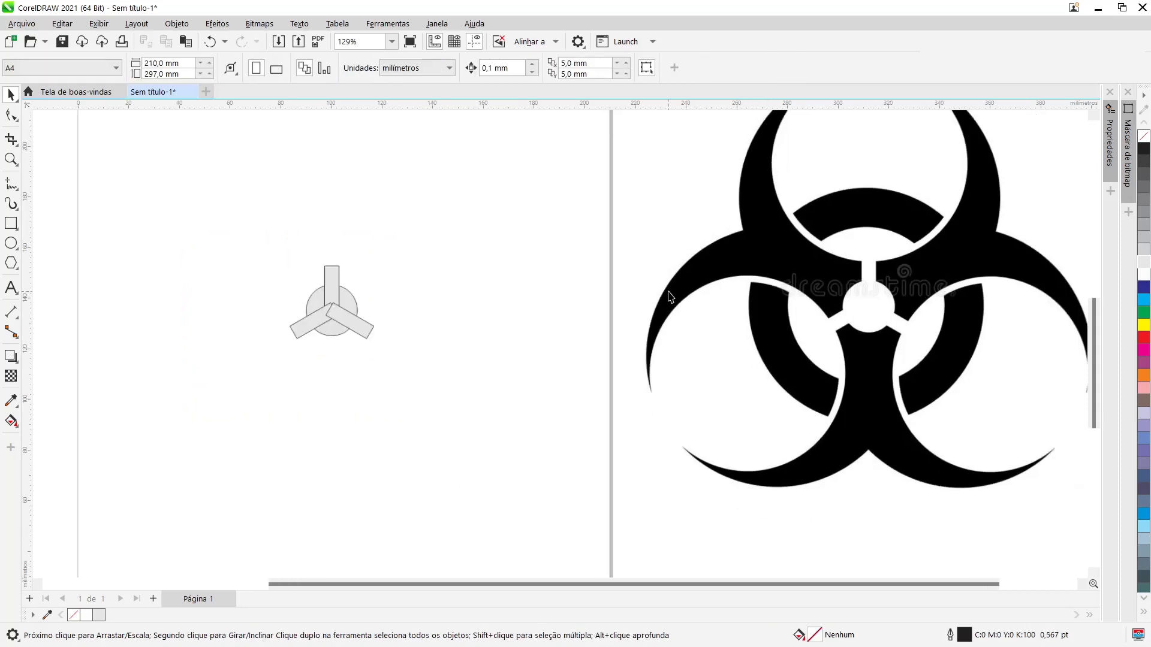
scroll(626, 308, "up", 3)
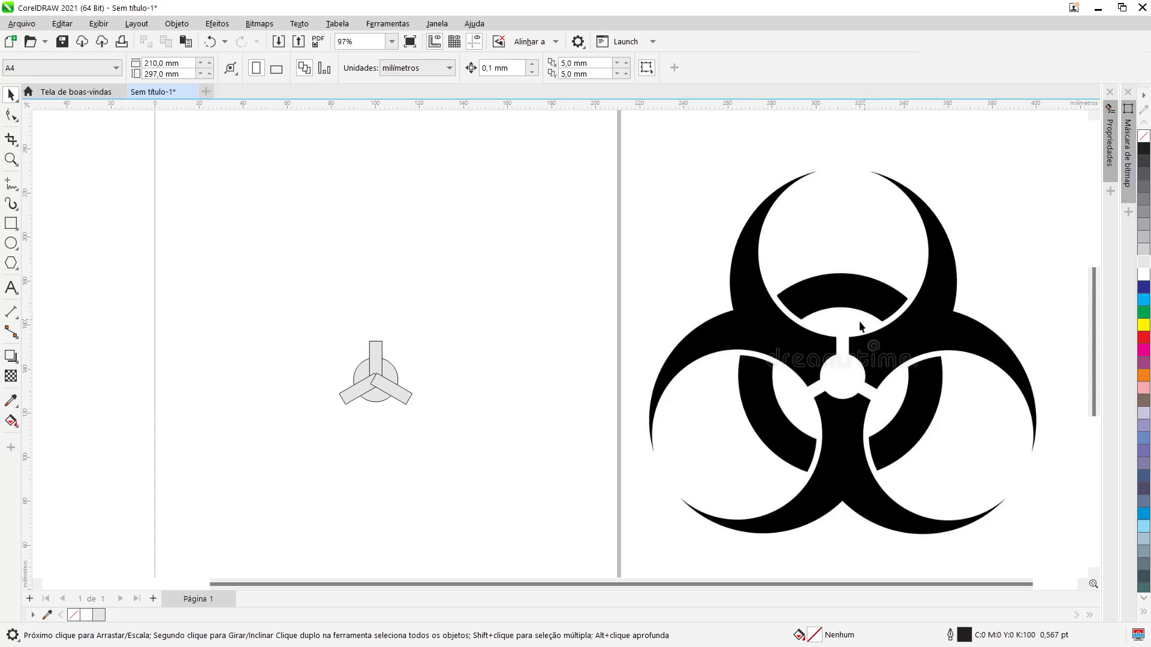
left_click(11, 243)
left_click_drag(267, 182, 479, 387)
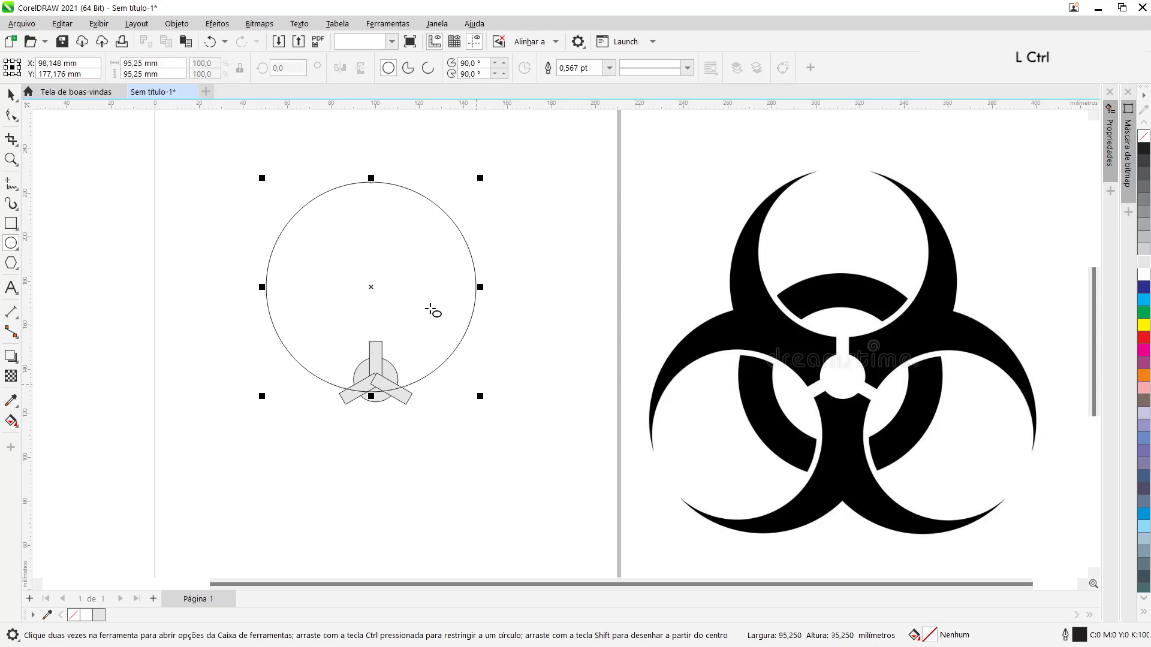
- Place a horizontal guide at the reference's upper horn tips and fit the large circle to the upper lobe at about 103 mm diameter
left_click_drag(620, 105, 857, 169)
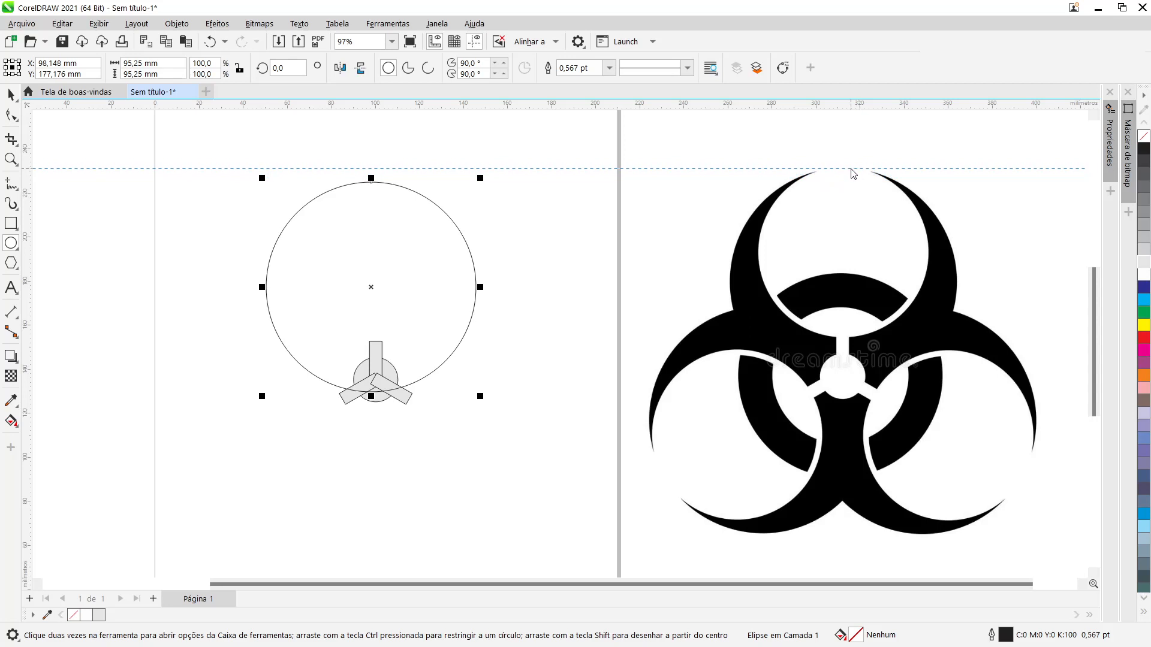
left_click_drag(852, 170, 852, 170)
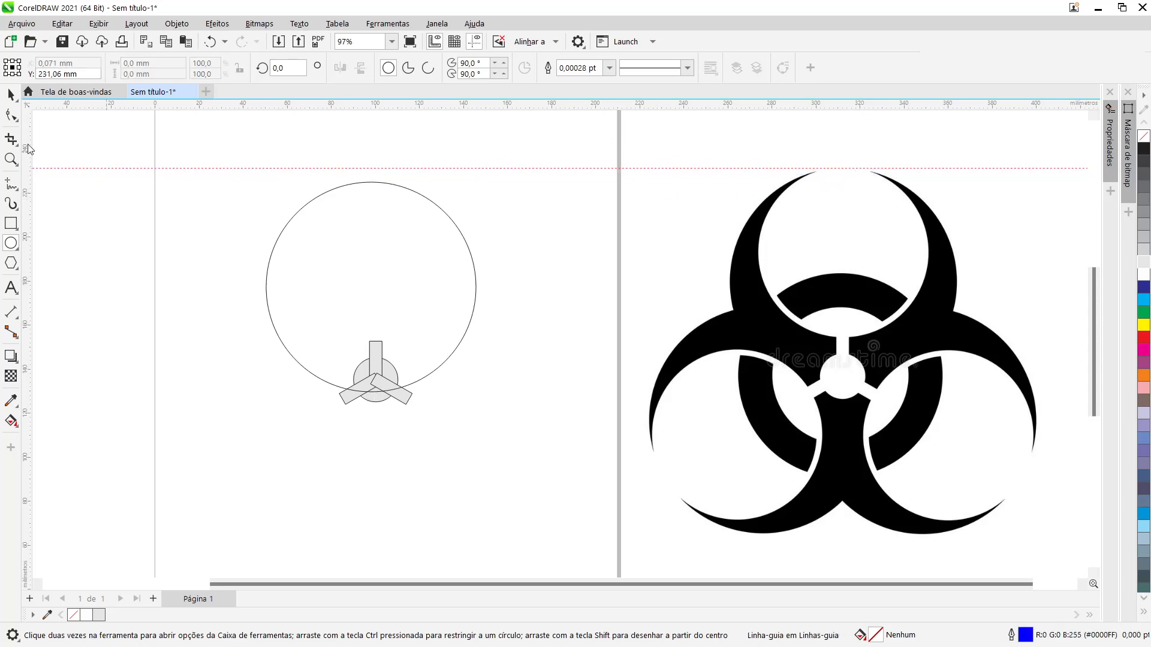
left_click(11, 94)
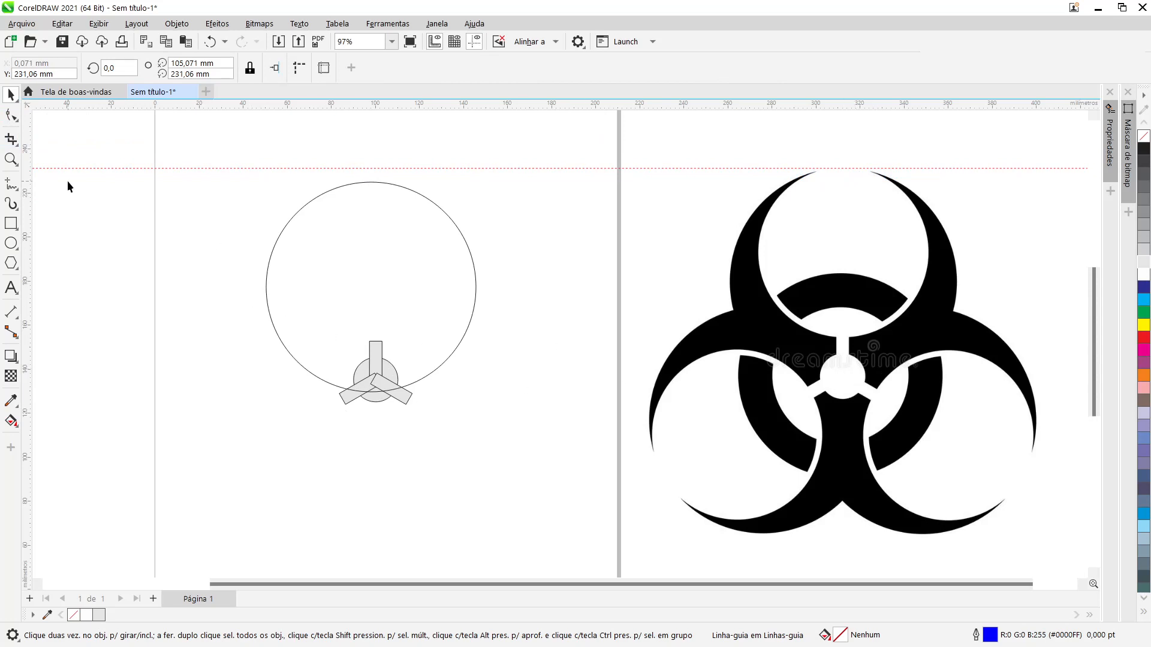
left_click(350, 265)
left_click_drag(383, 274, 823, 263)
left_click_drag(944, 382, 963, 423)
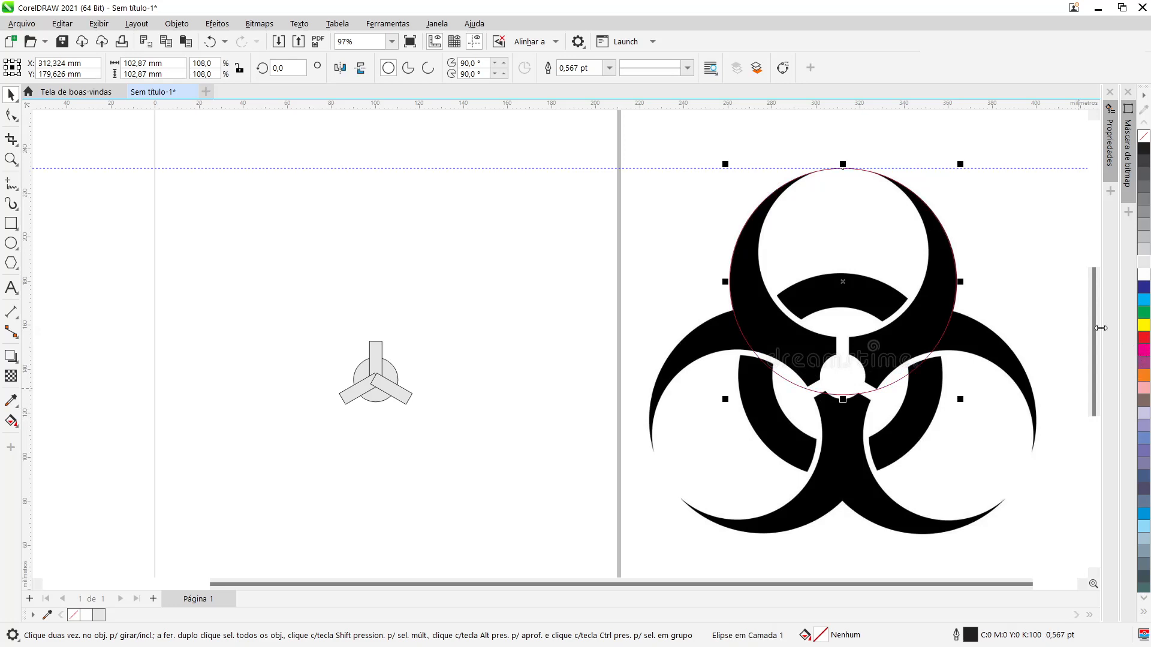
- Give the fitted circle a red outline 4.0 pt wide and inspect its fit on the reference
left_click(609, 68)
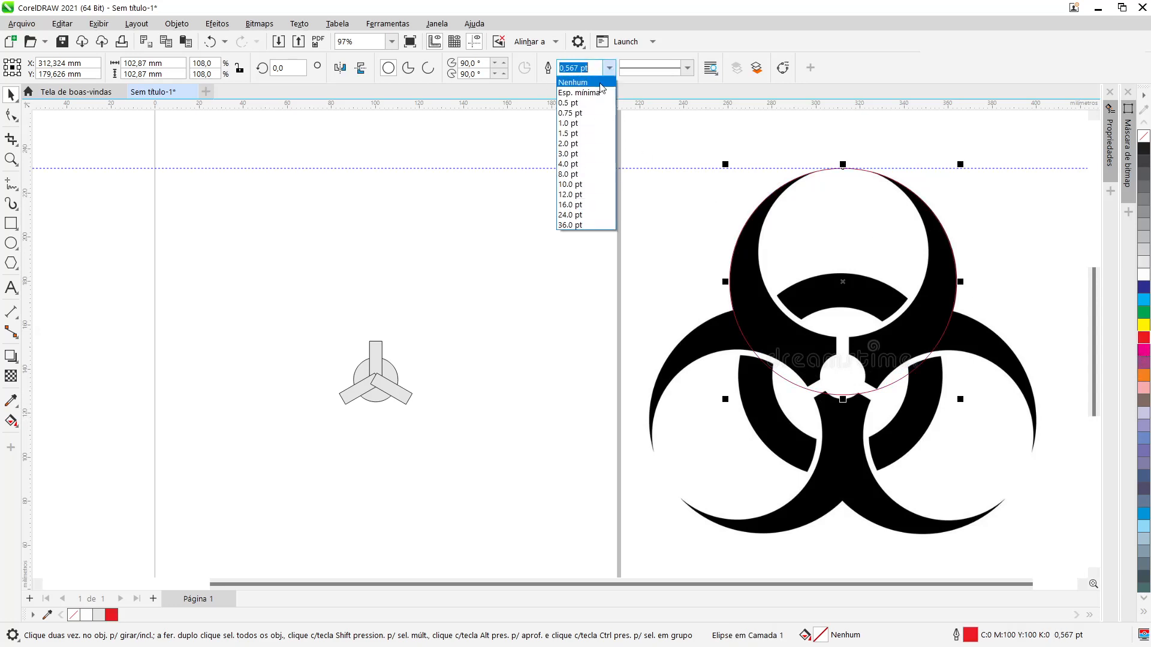
left_click(585, 170)
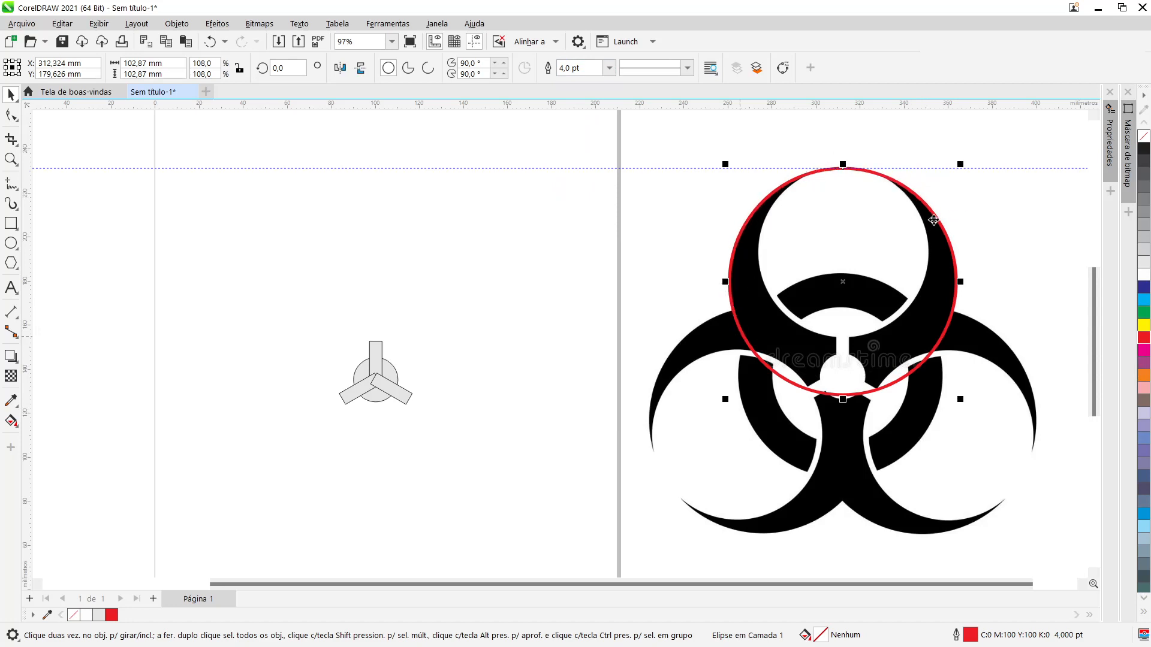
scroll(779, 366, "up", 4)
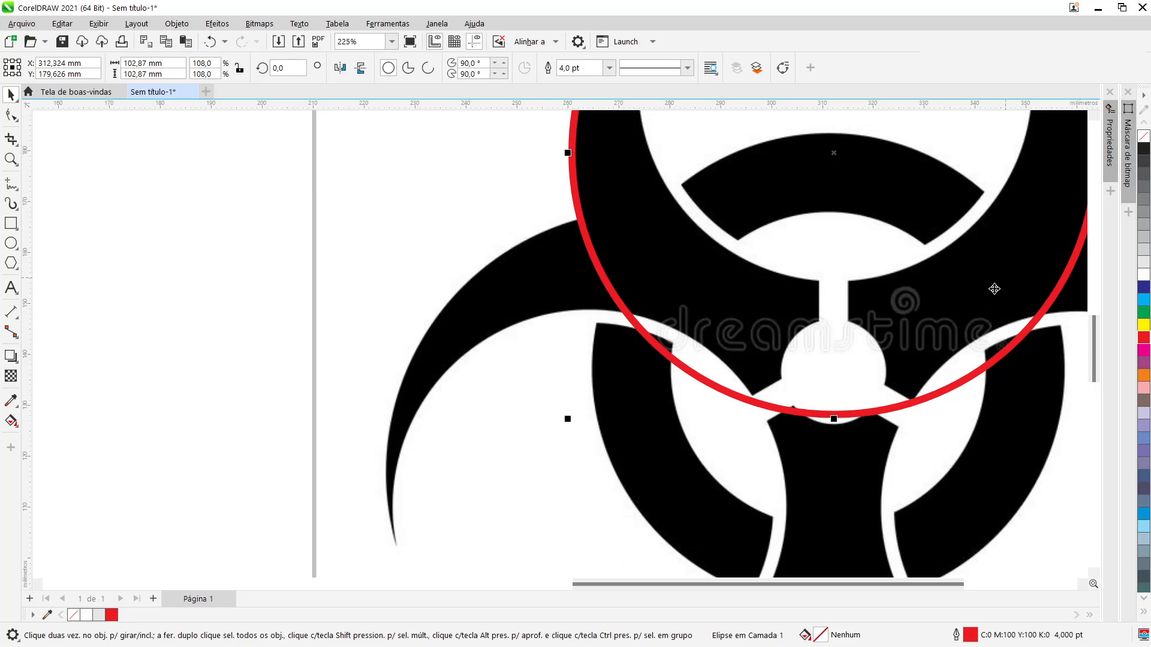
scroll(1004, 282, "down", 1)
scroll(1004, 282, "down", 1)
scroll(986, 311, "up", 2)
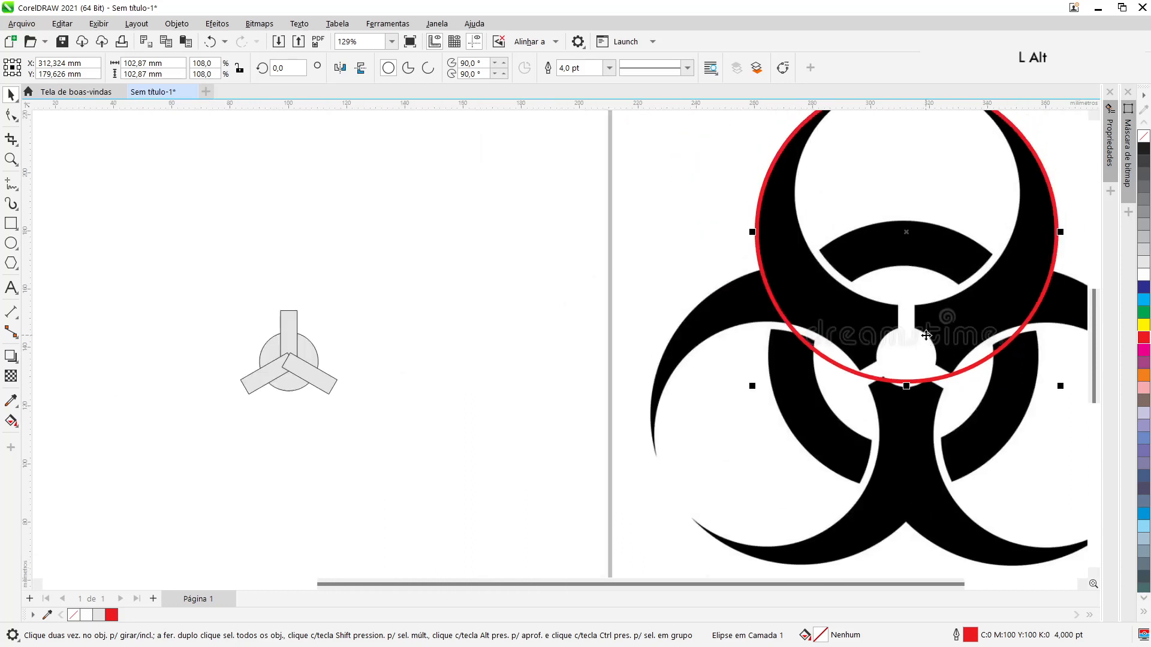
scroll(927, 336, "up", 1)
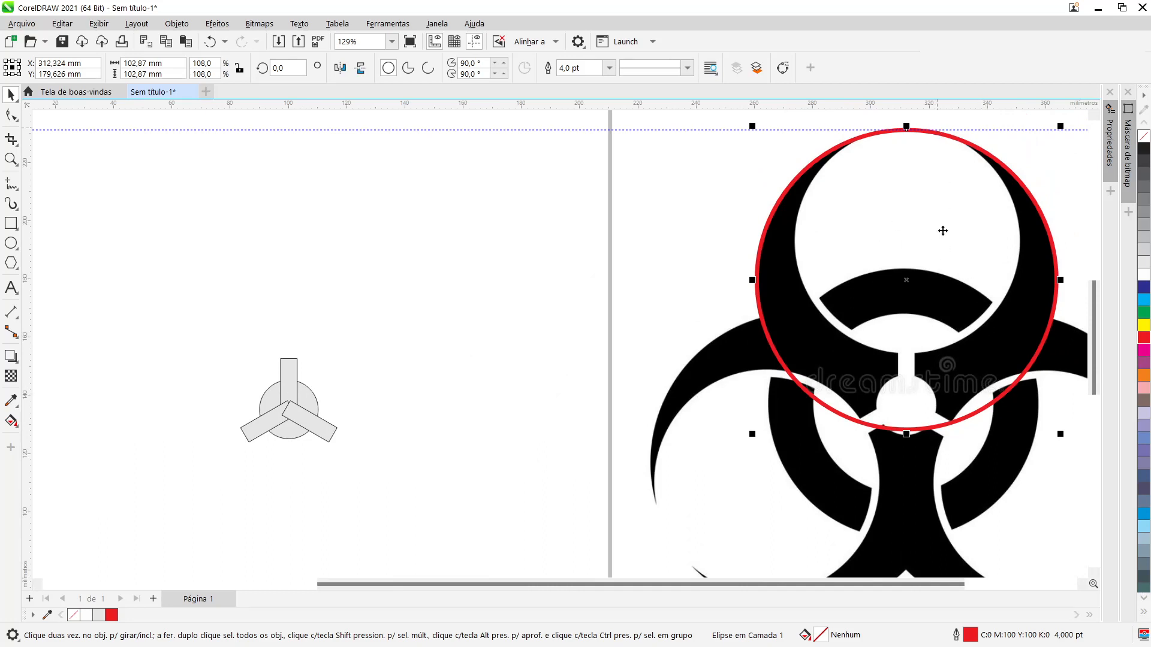
- Move the red circle back to the spoke group and centre it horizontally on the group
left_click_drag(906, 283, 438, 279)
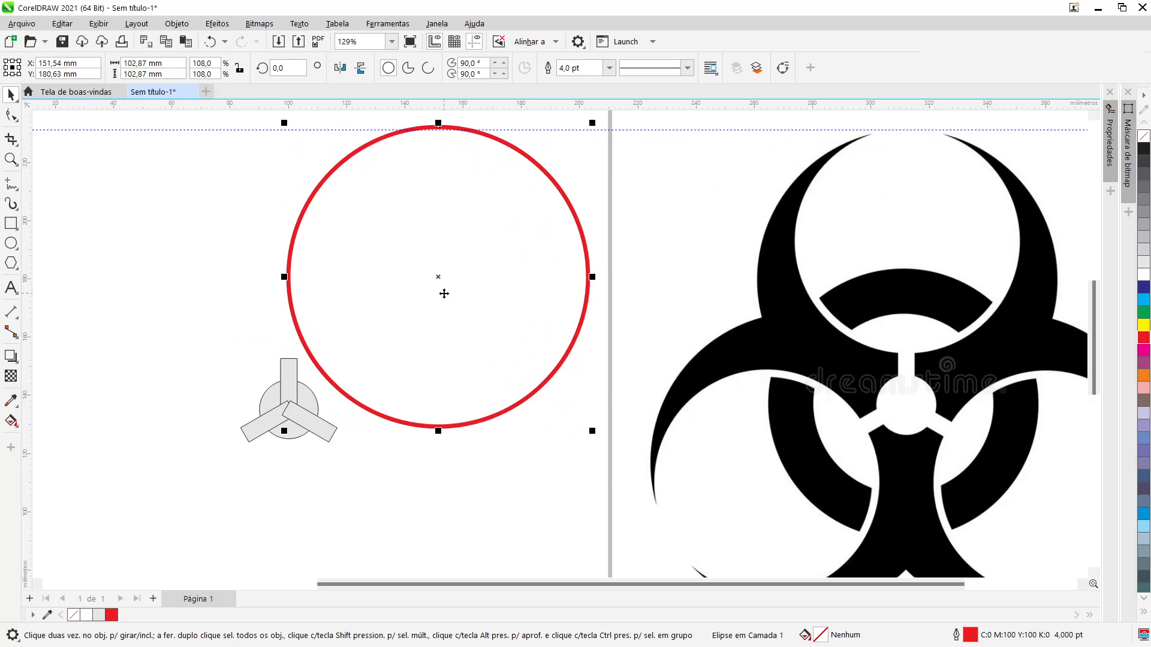
left_click(275, 401, "shift")
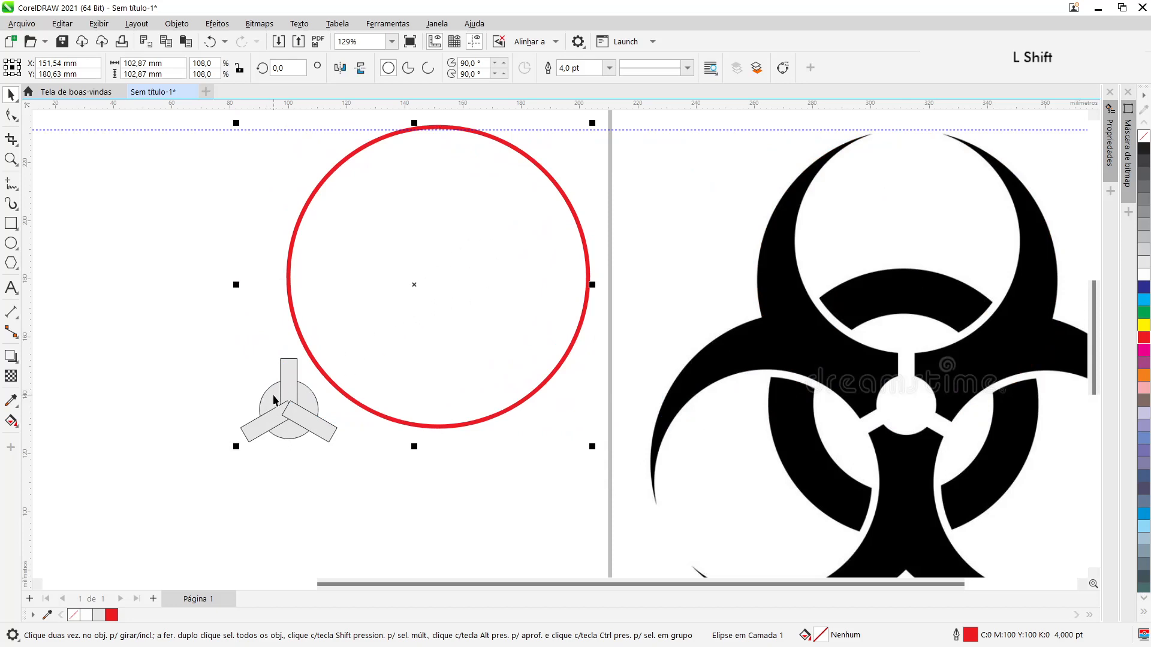
key("c")
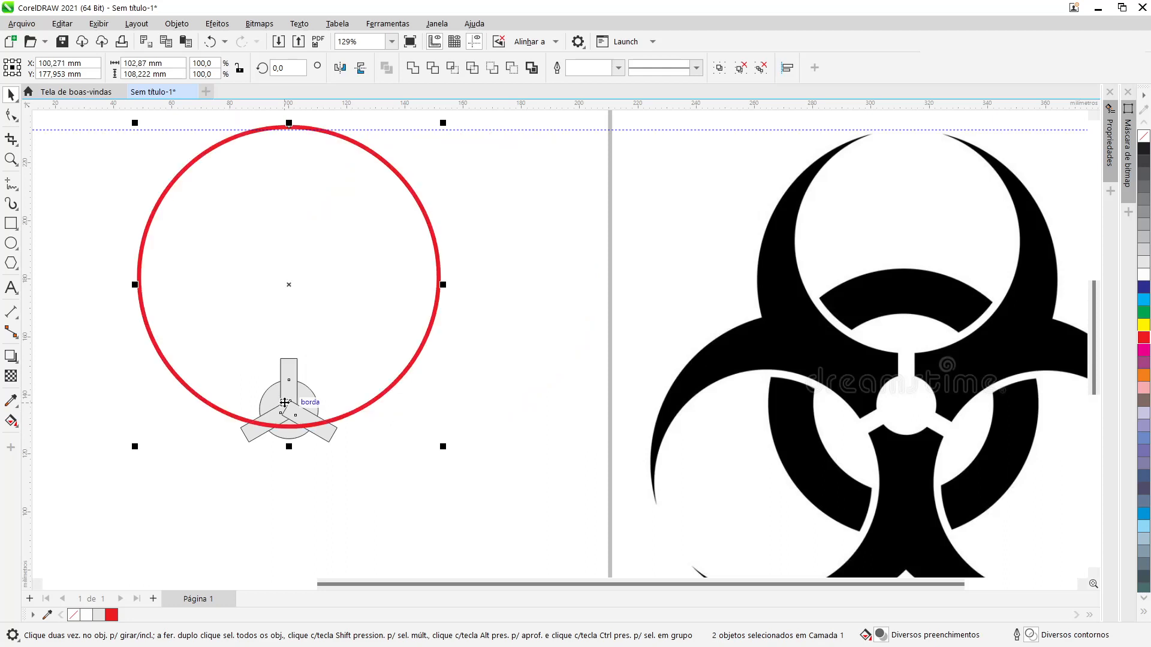
left_click(494, 398)
left_click(285, 405)
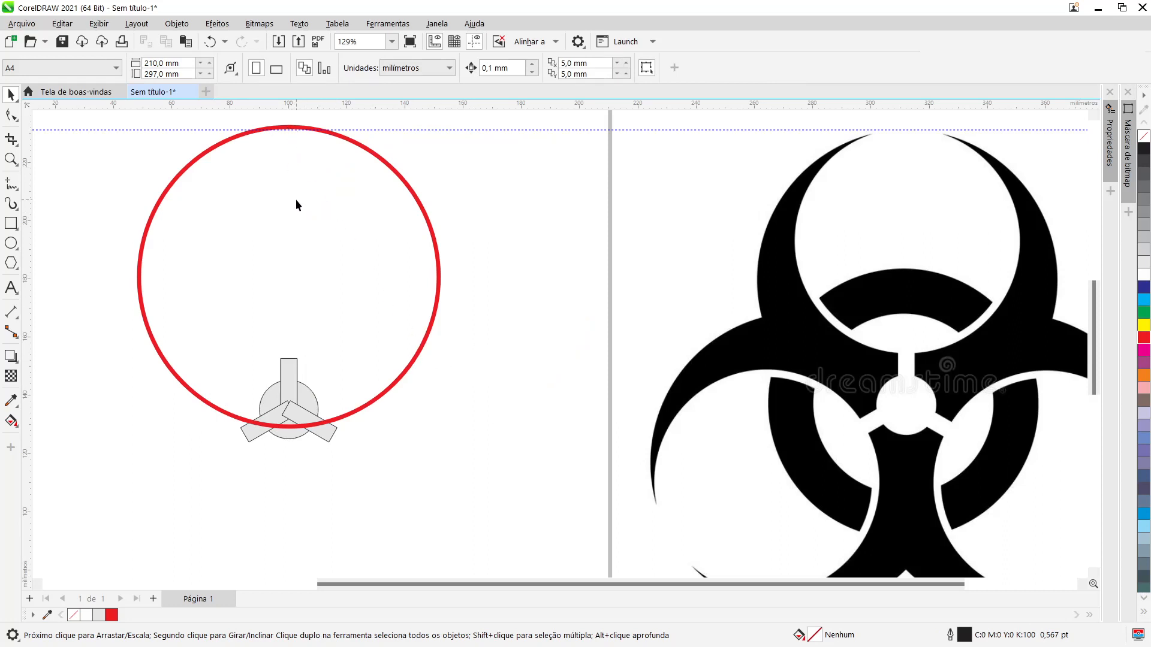
- Nudge the red circle down about 1.9 mm so its top edge sits just under the horizontal guide
left_click(289, 181)
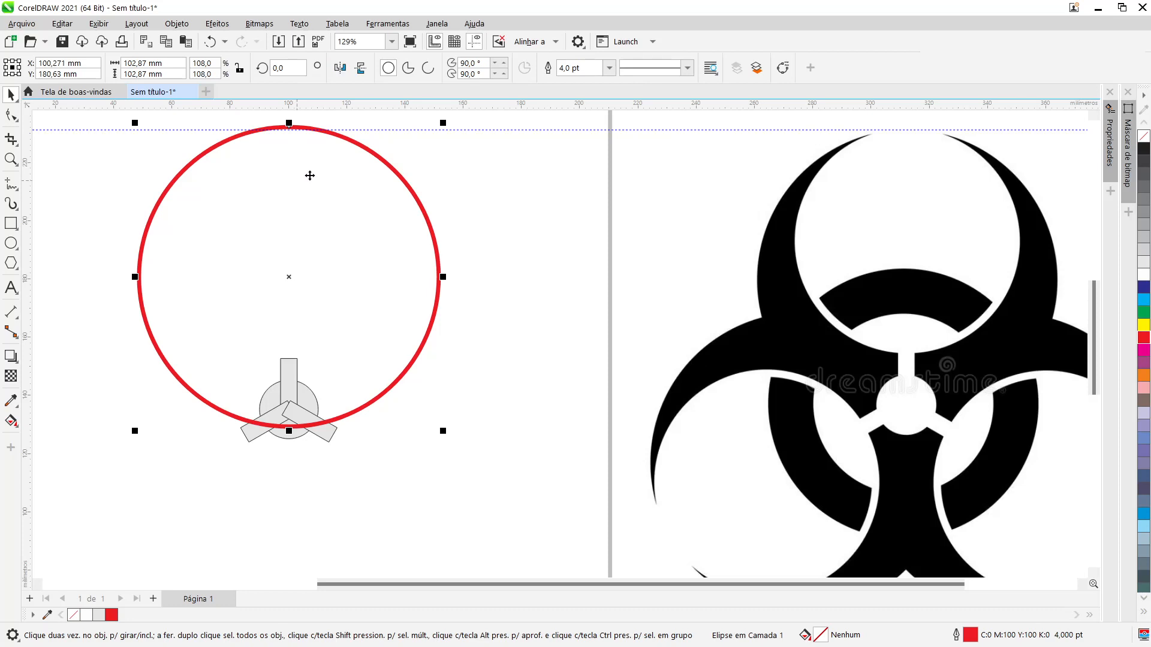
key("Down")
key("Down")
key("Down")
key("Down")
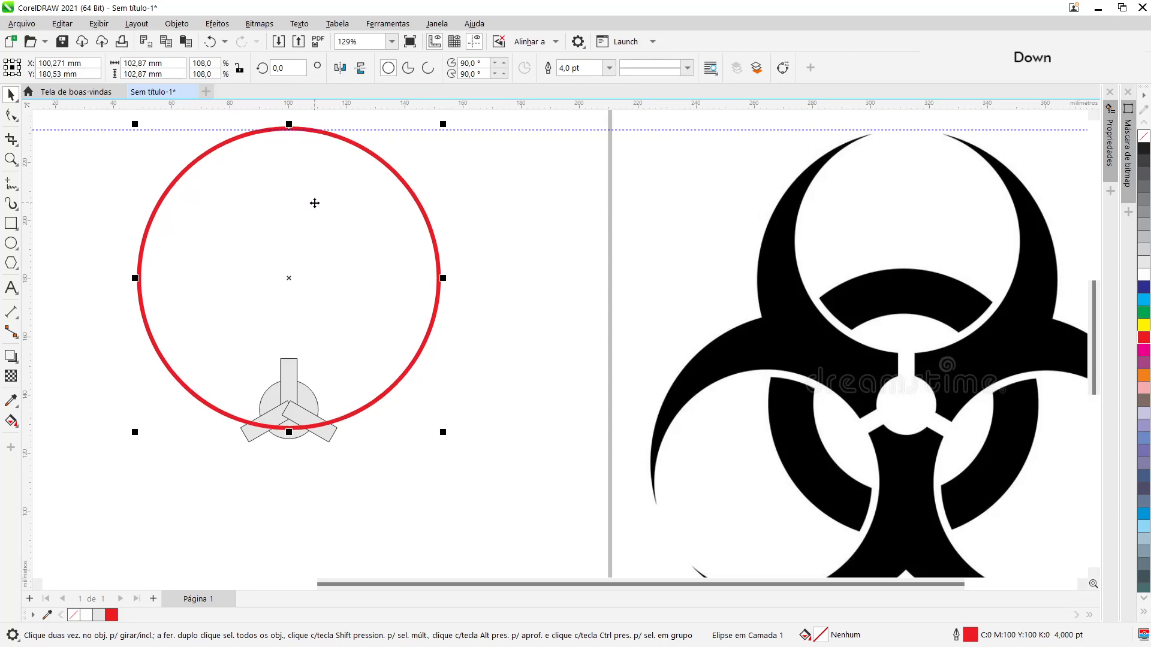
key("Down")
key("Down")
key("Down")
key("Down")
key("Down")
key("Down")
key("Down")
key("Down")
key("Down")
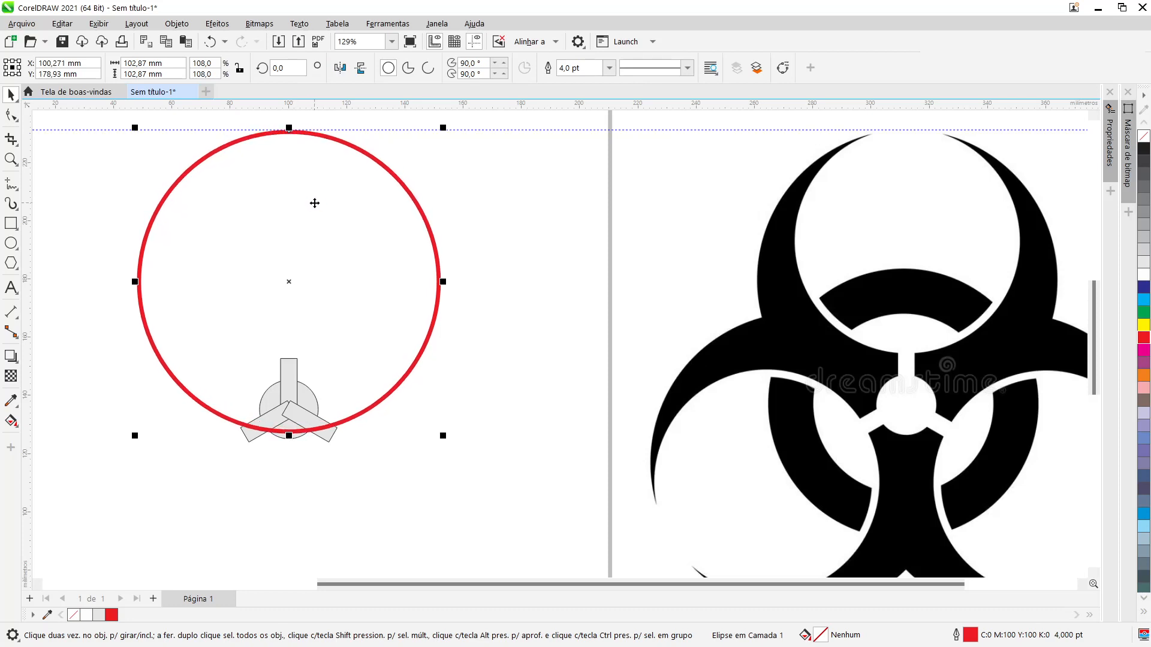
key("Down")
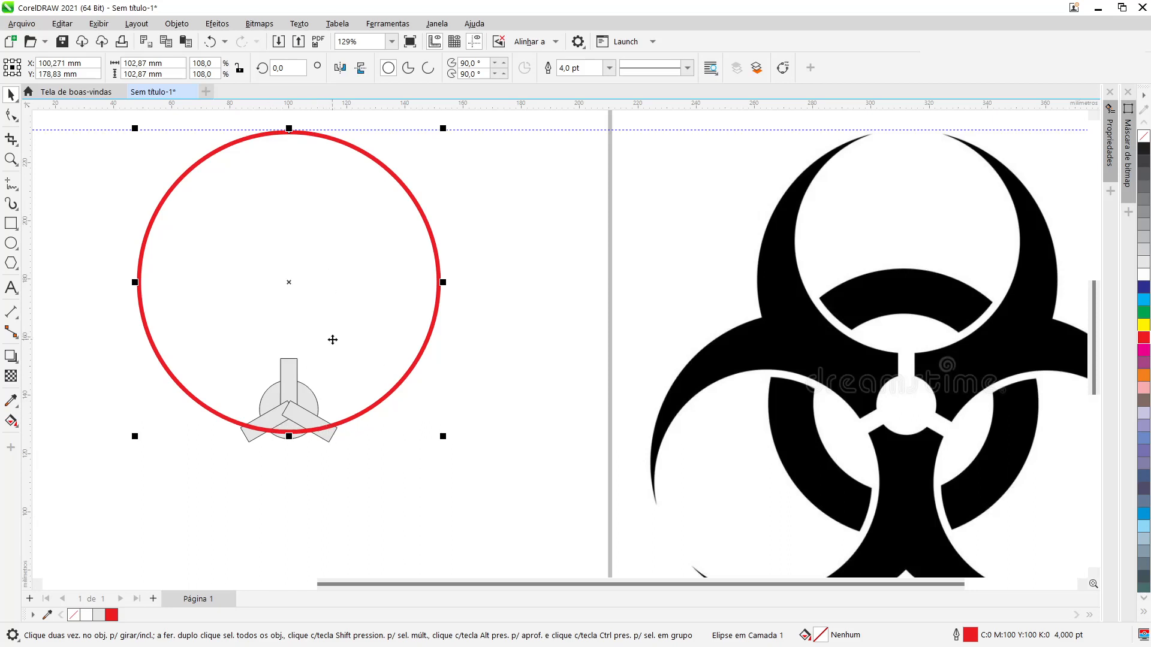
key("Down")
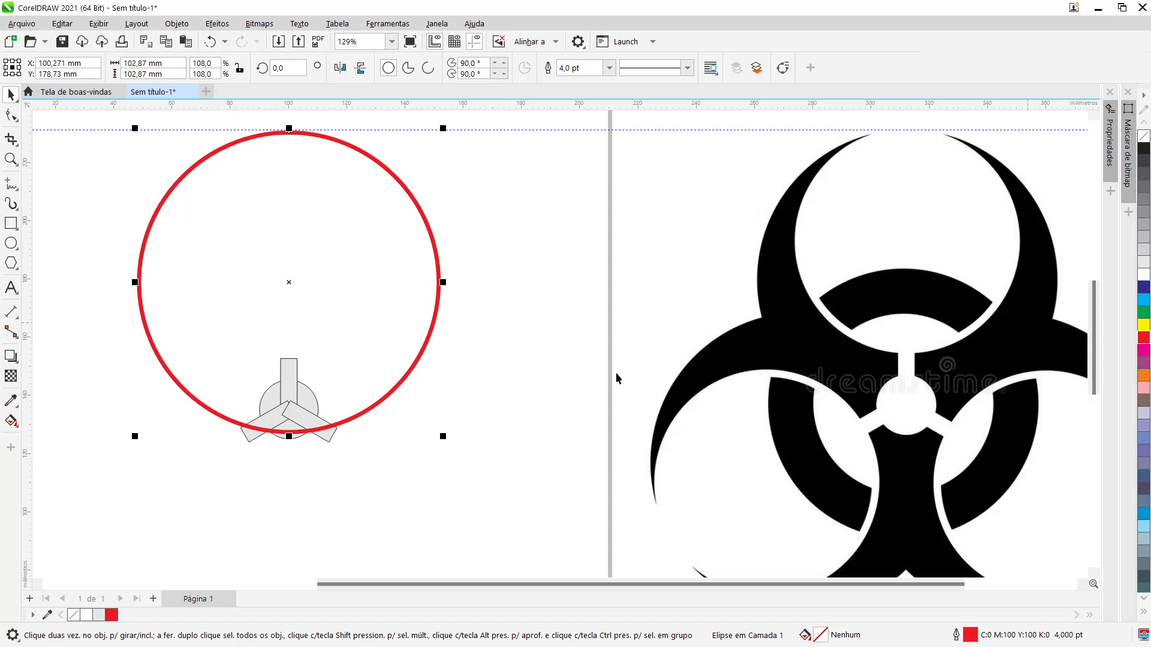
left_click(529, 399)
left_click(264, 281)
left_click_drag(443, 439, 381, 379)
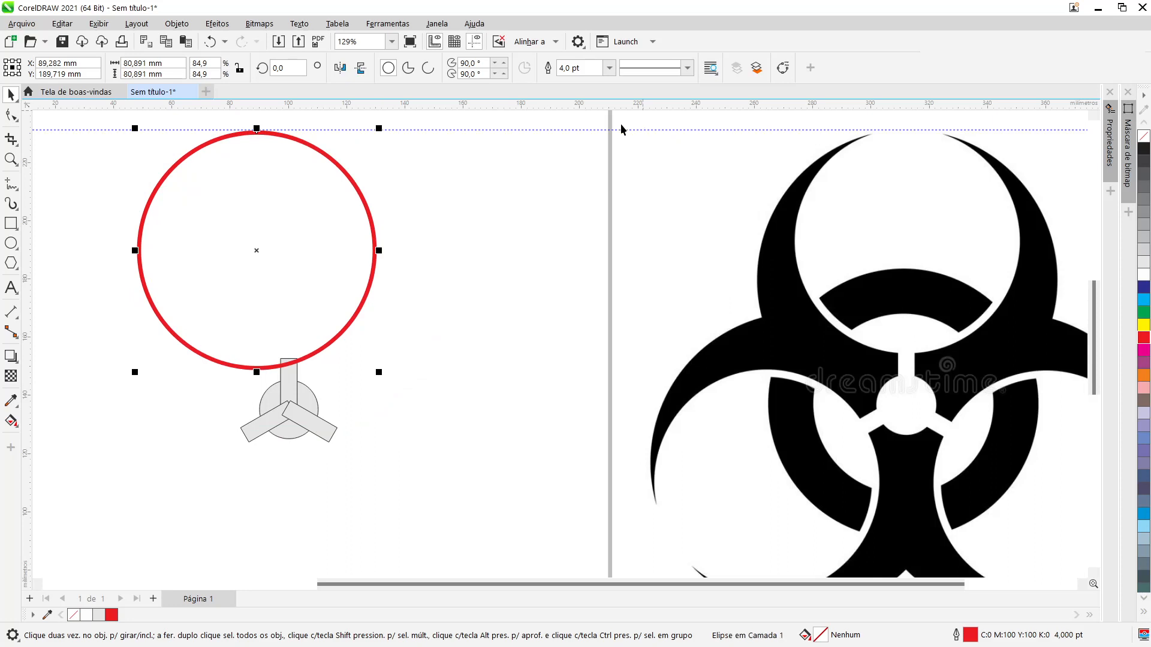
left_click(211, 42)
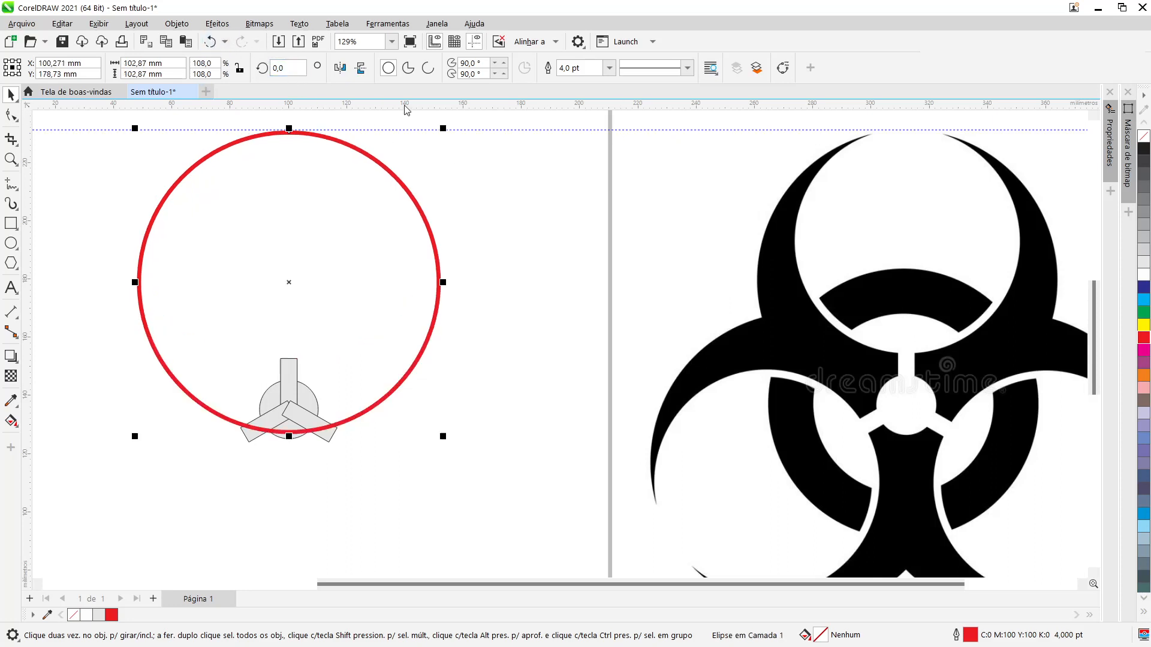
- Place a horizontal guide at the bottom of the reference's upper inner circle and make a copy of the red circle scaled down to about 76.4 mm
left_click_drag(558, 107, 911, 355)
left_click(383, 328)
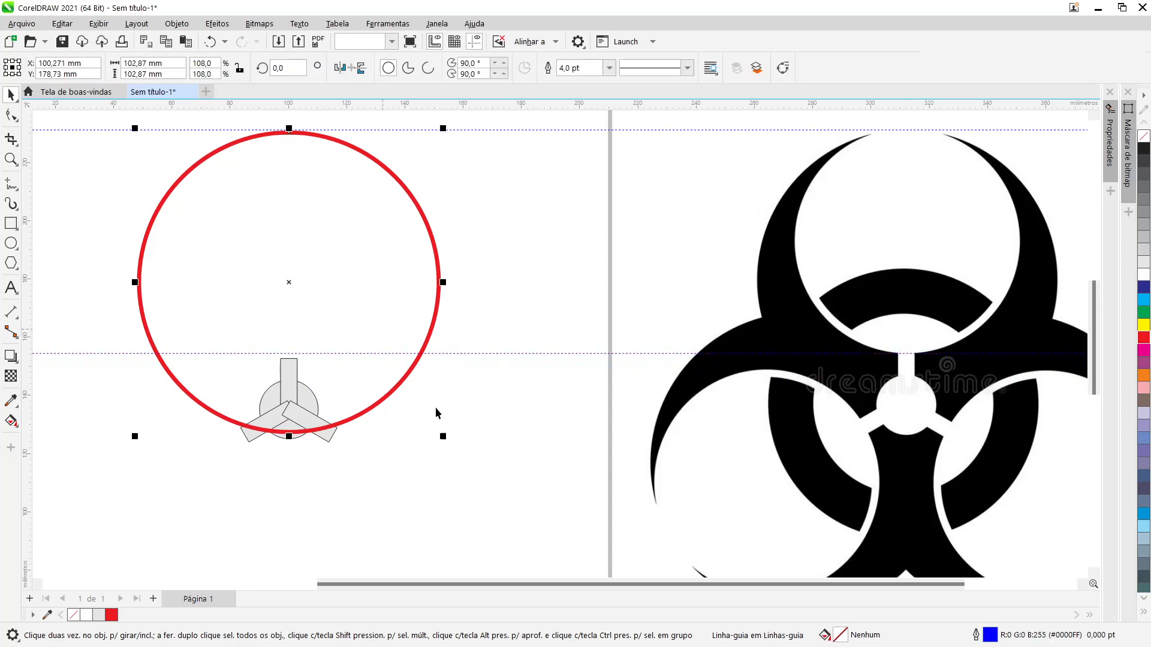
left_click_drag(447, 438, 365, 382)
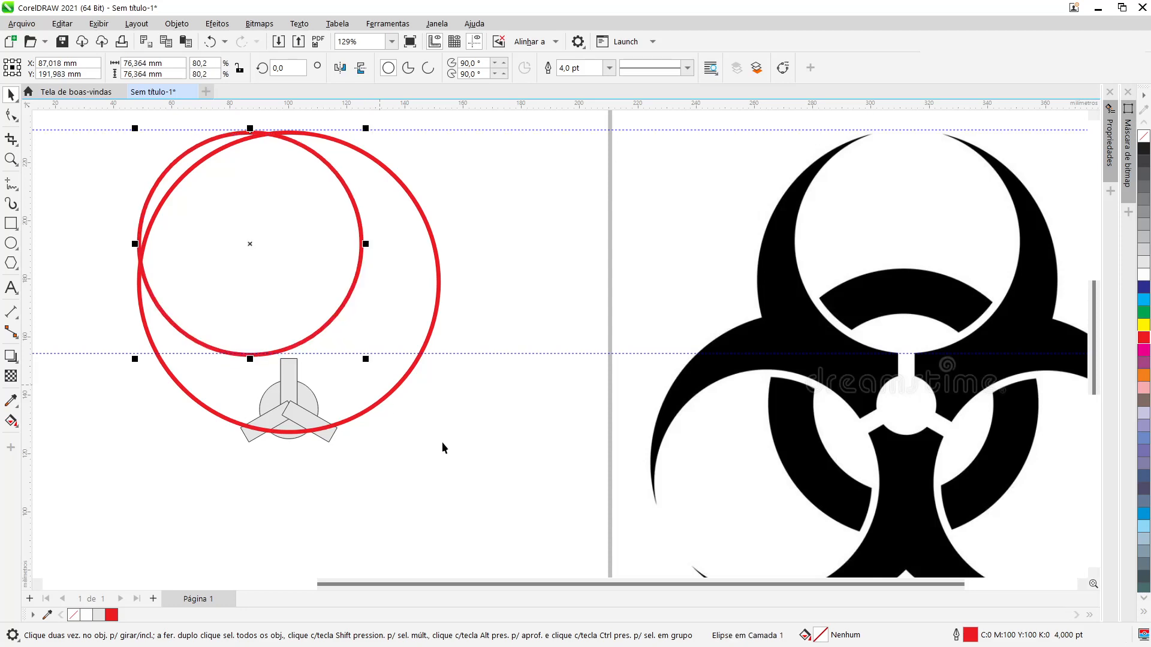
- Centre the smaller red circle horizontally on the large red circle
left_click(418, 269, "shift")
key("c")
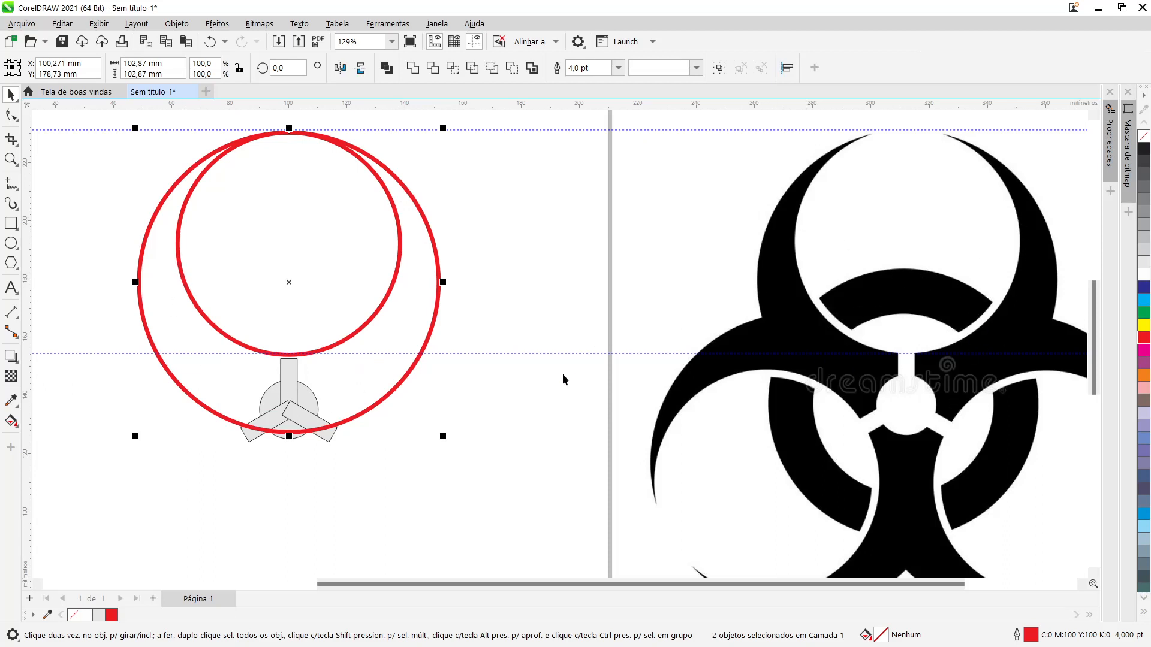
left_click(547, 431)
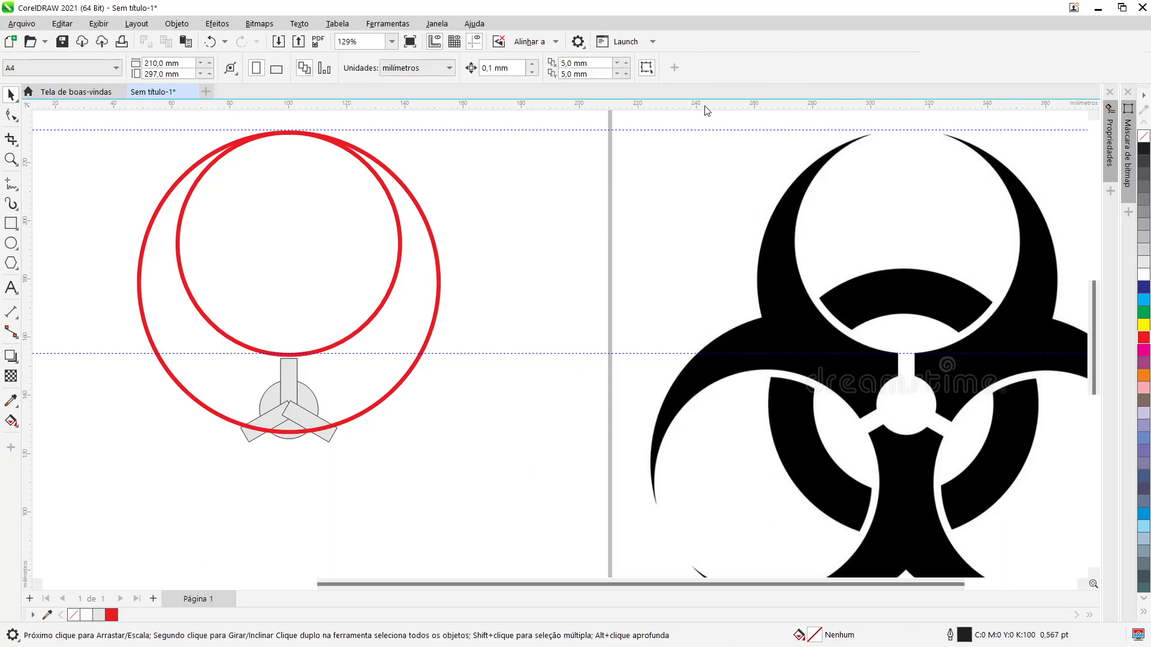
- Place two horizontal guides at the upper and lower edges of the reference's central white hub circle
left_click_drag(707, 111, 926, 381)
left_click(926, 379)
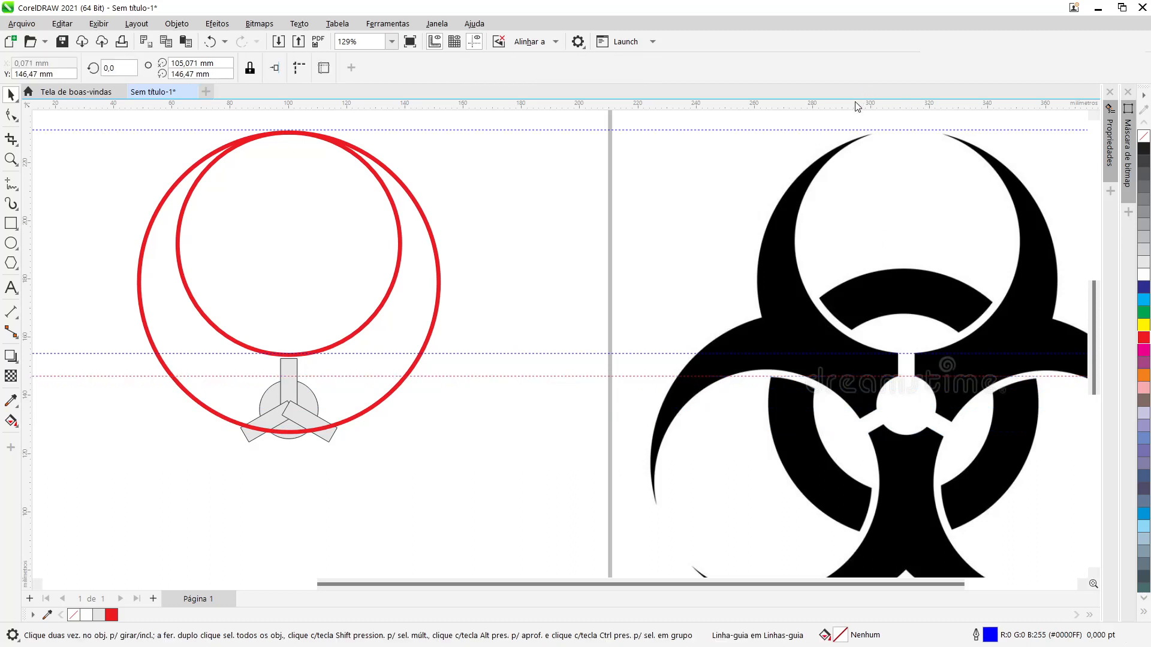
left_click_drag(858, 107, 778, 435)
left_click(188, 508)
- Nudge the spoke group up to Y 139.6 mm so its hub circle sits between the two hub guides
left_click_drag(375, 324, 349, 325)
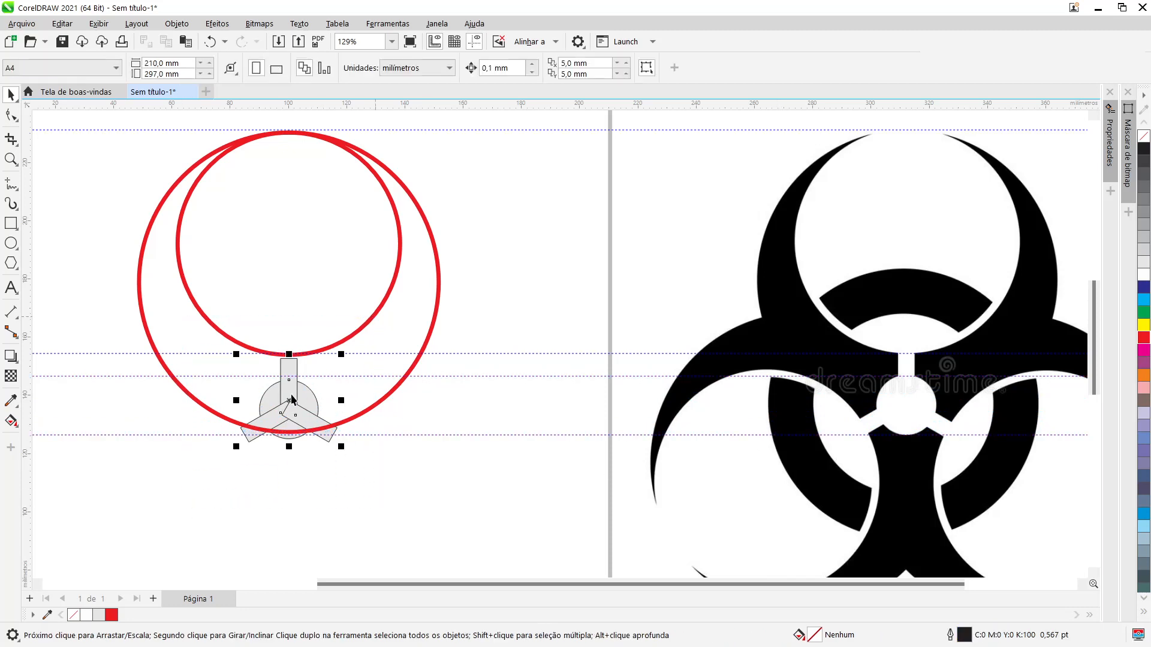
key("Up")
key("Up")
key("Up")
key("Up")
key("Up")
key("Up")
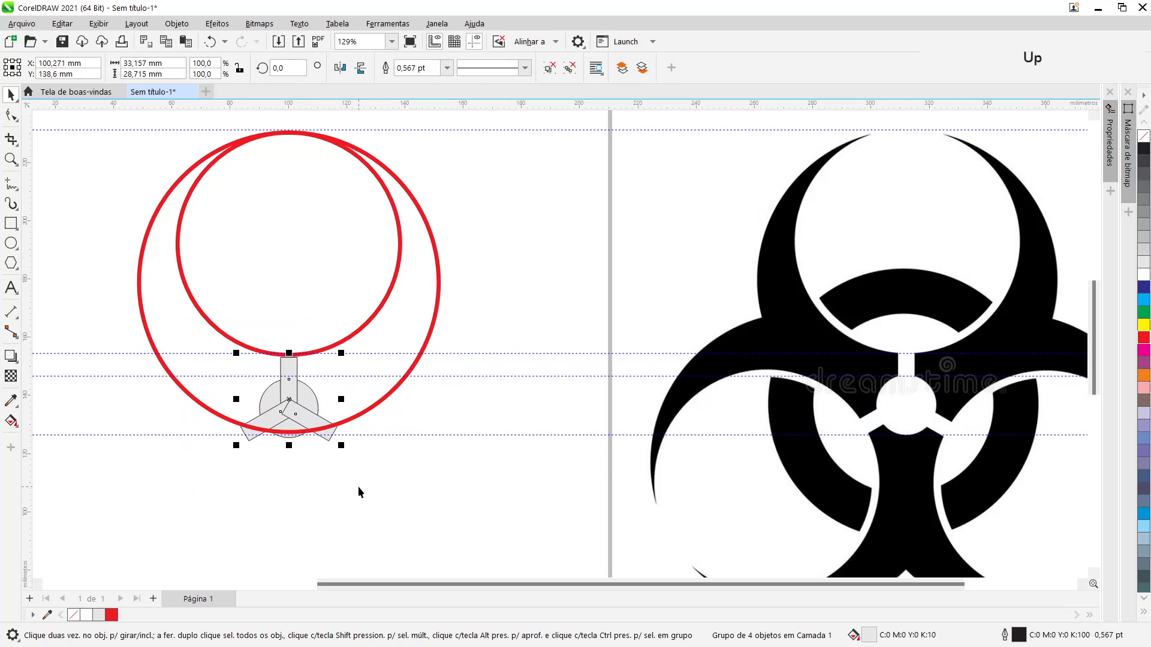
key("Up")
key("Up")
key("Up")
key("Up")
key("Up")
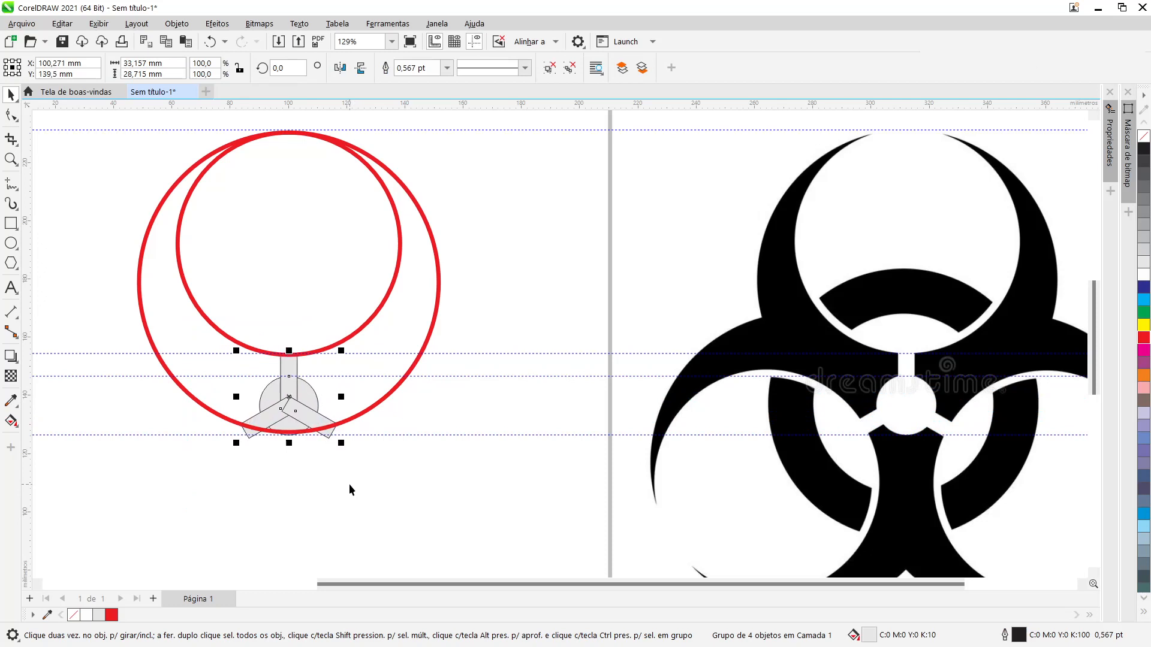
key("Up")
- Bring the spoke group to the front, above both red circles
left_click(303, 464)
left_click(310, 398)
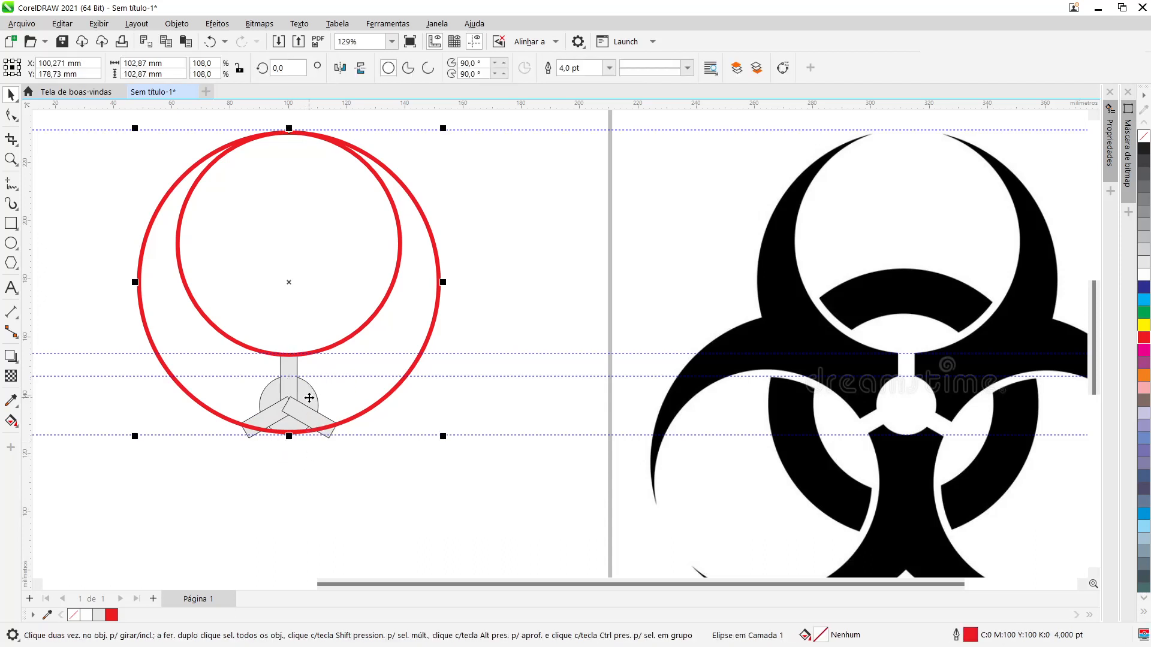
left_click(333, 448)
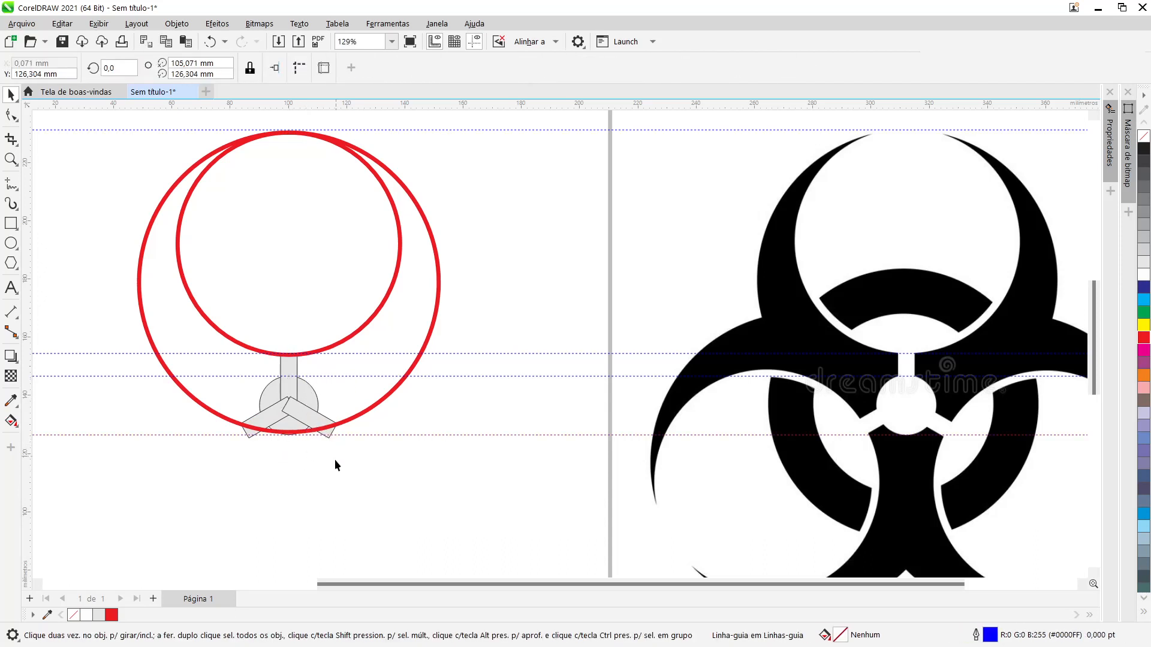
left_click(247, 438)
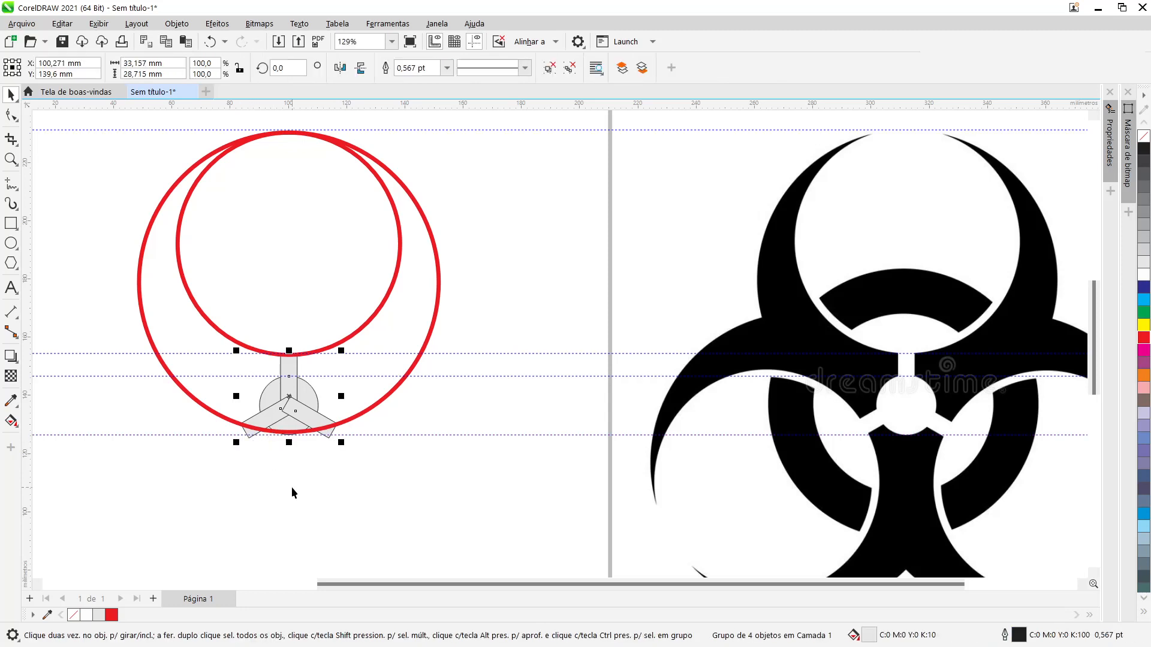
key("shift+Page_Up")
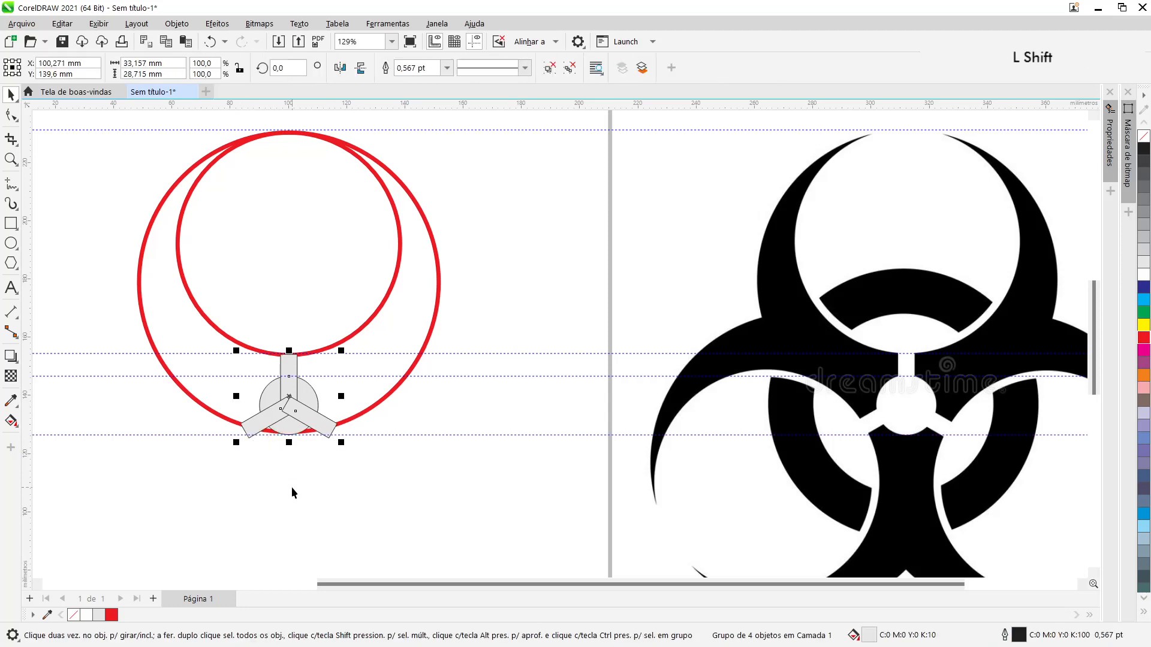
- Ungroup the spoke group and enlarge the hub circle from its centre to about 21.1 mm in diameter
key("ctrl+u")
left_click(291, 487)
left_click(308, 401)
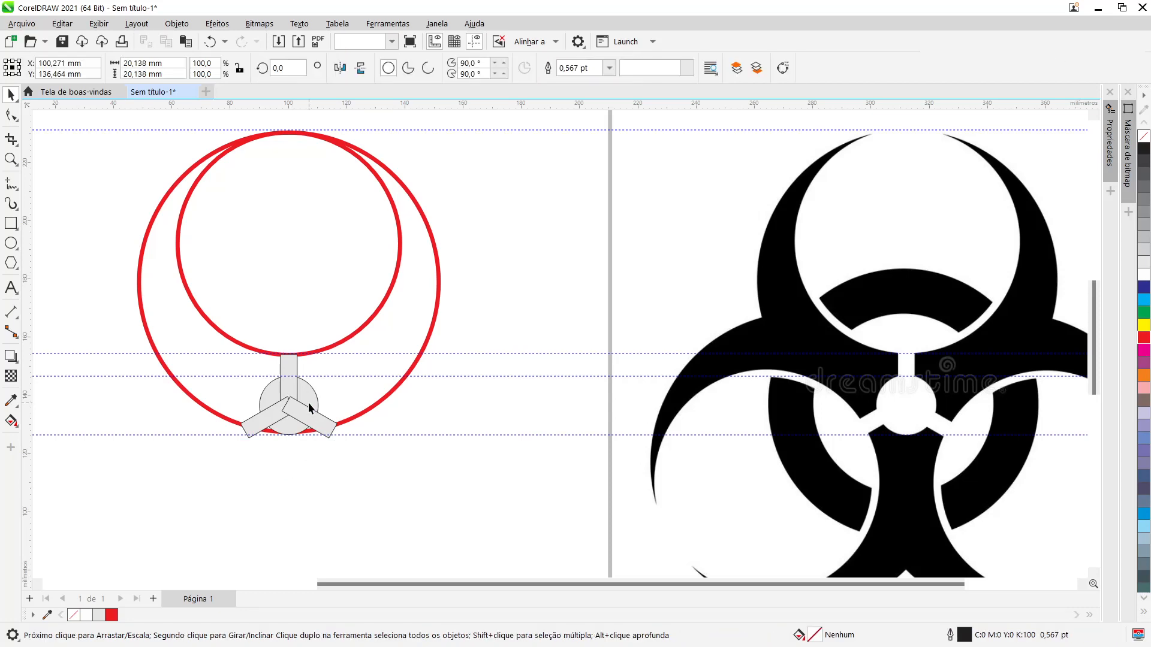
scroll(266, 451, "up", 3)
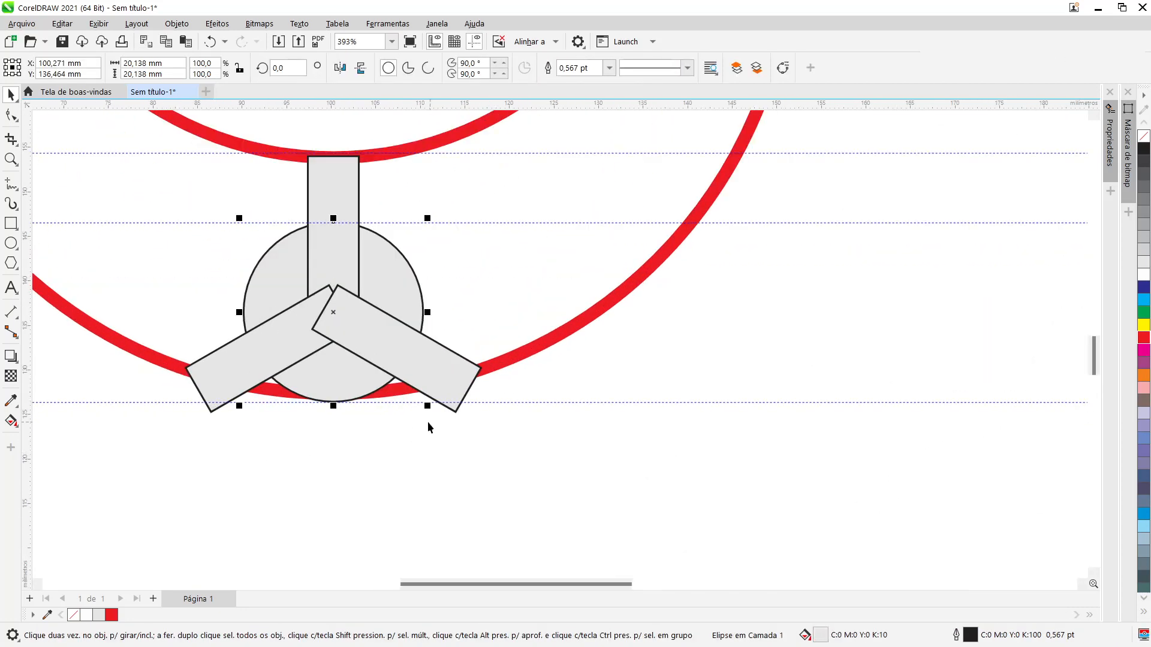
left_click_drag(428, 410, 433, 437)
left_click(422, 494)
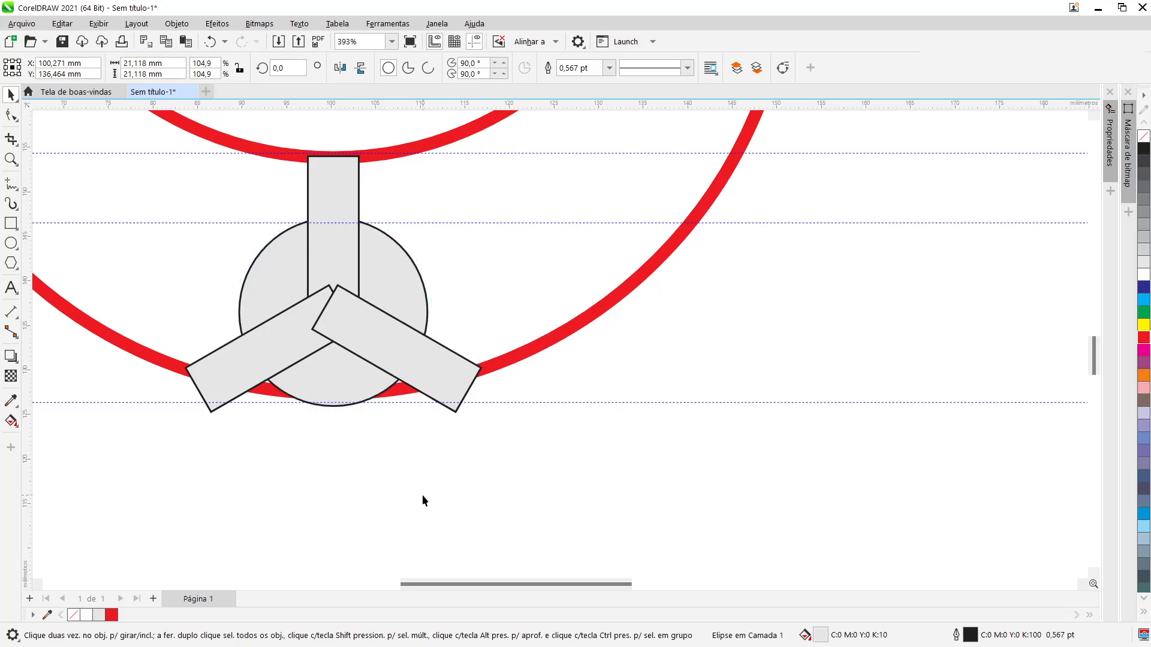
- Group the enlarged hub circle with the three spokes again
scroll(337, 316, "down", 5)
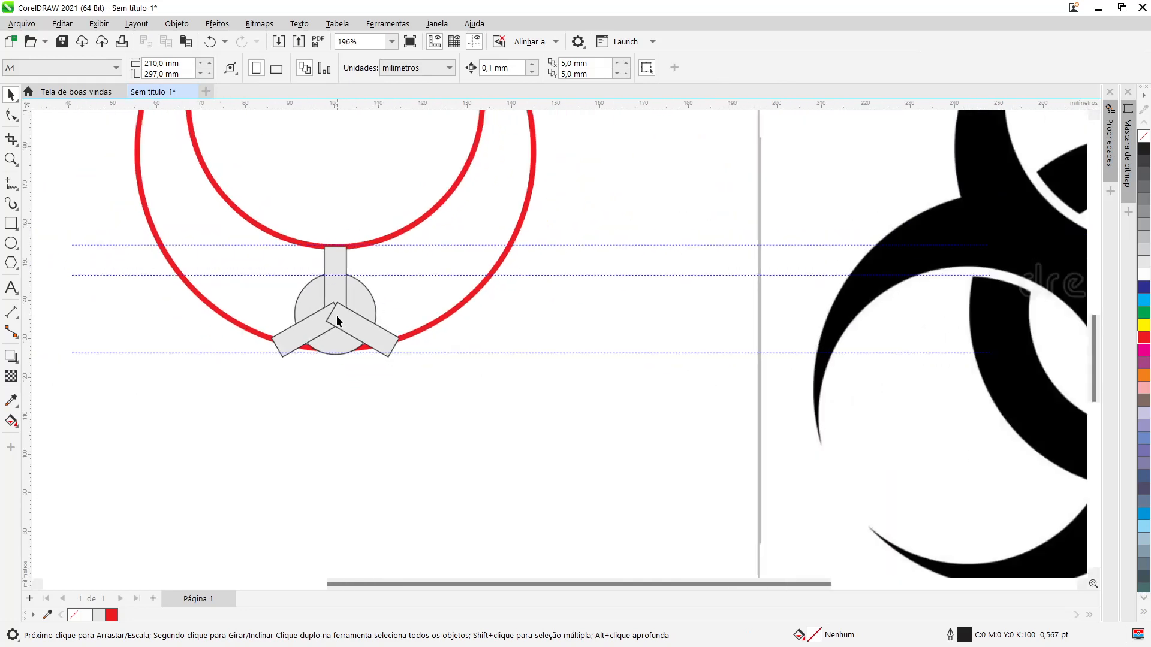
scroll(335, 316, "up", 3)
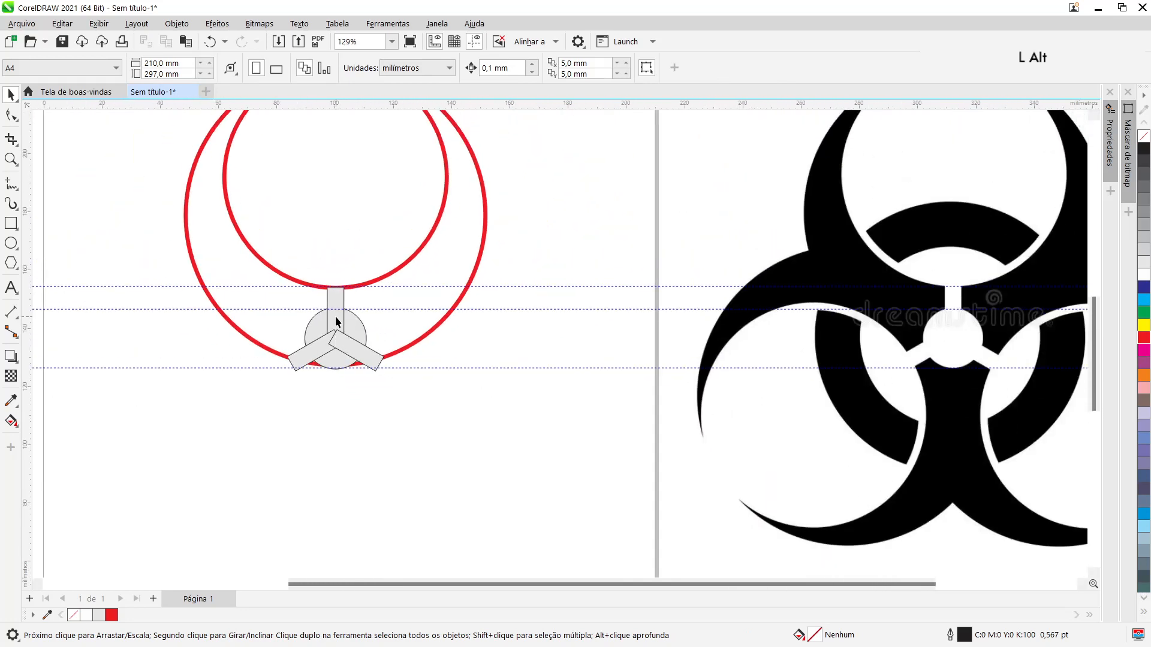
scroll(342, 328, "up", 1)
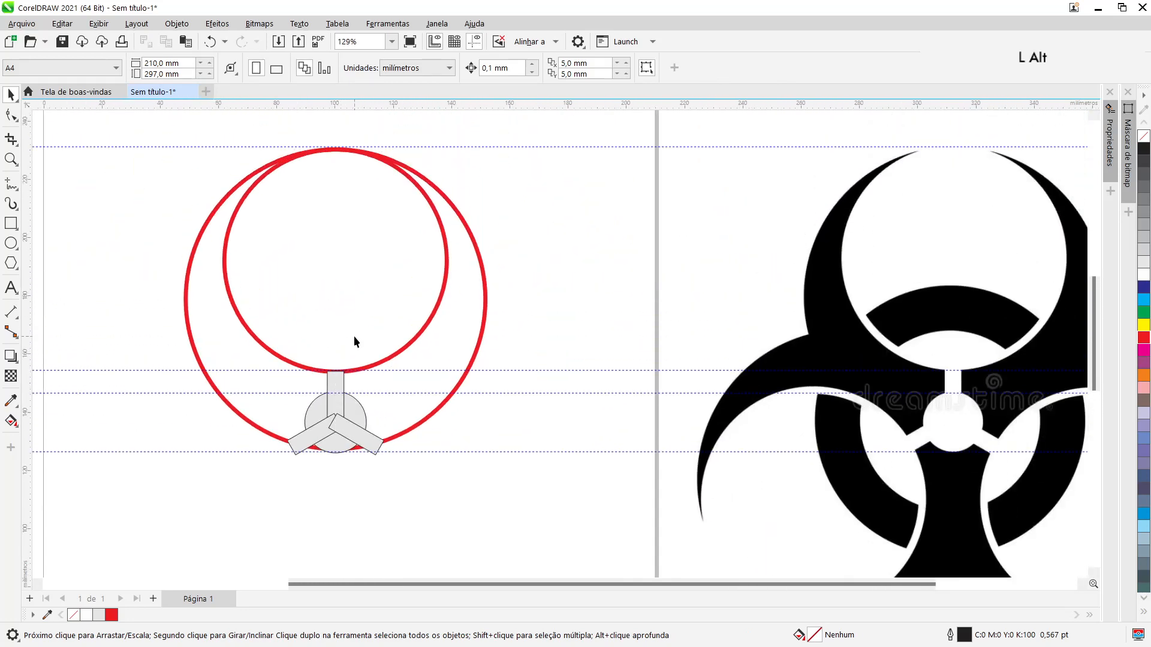
left_click(336, 449)
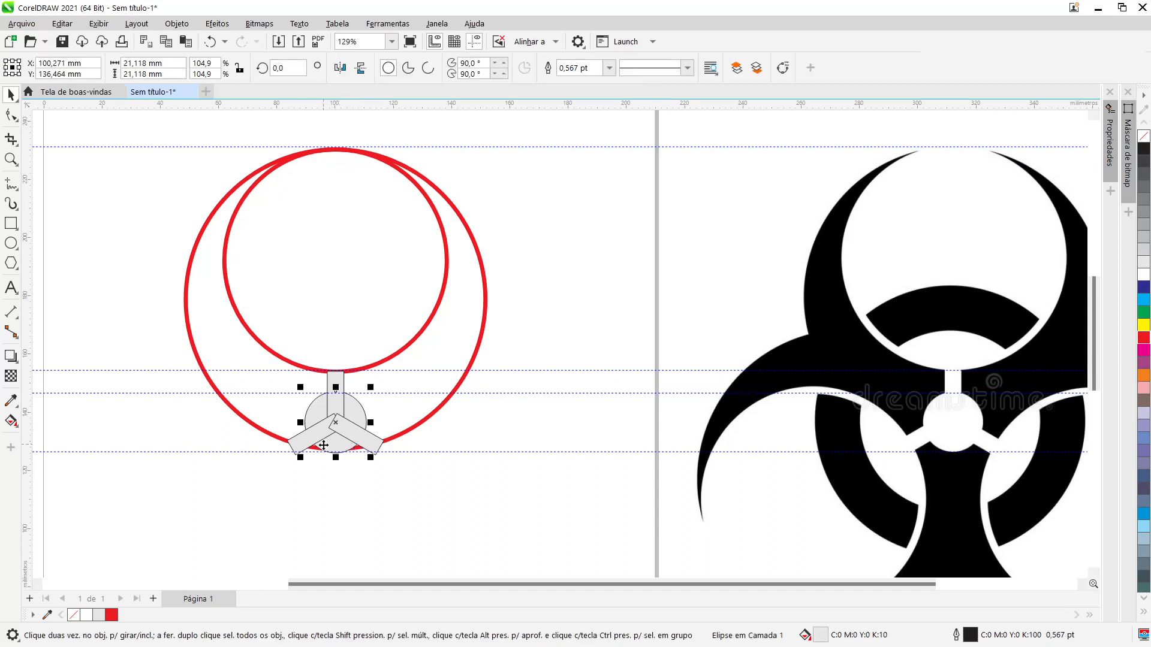
left_click(253, 487)
left_click_drag(409, 304, 408, 304)
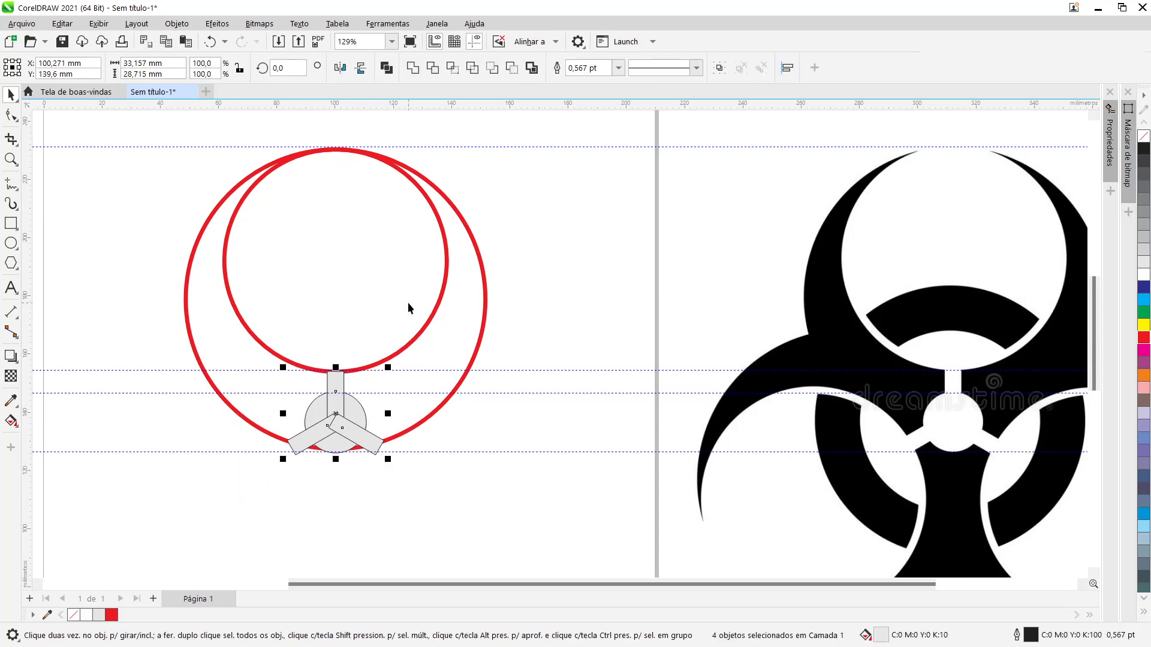
key("ctrl+g")
left_click(550, 231)
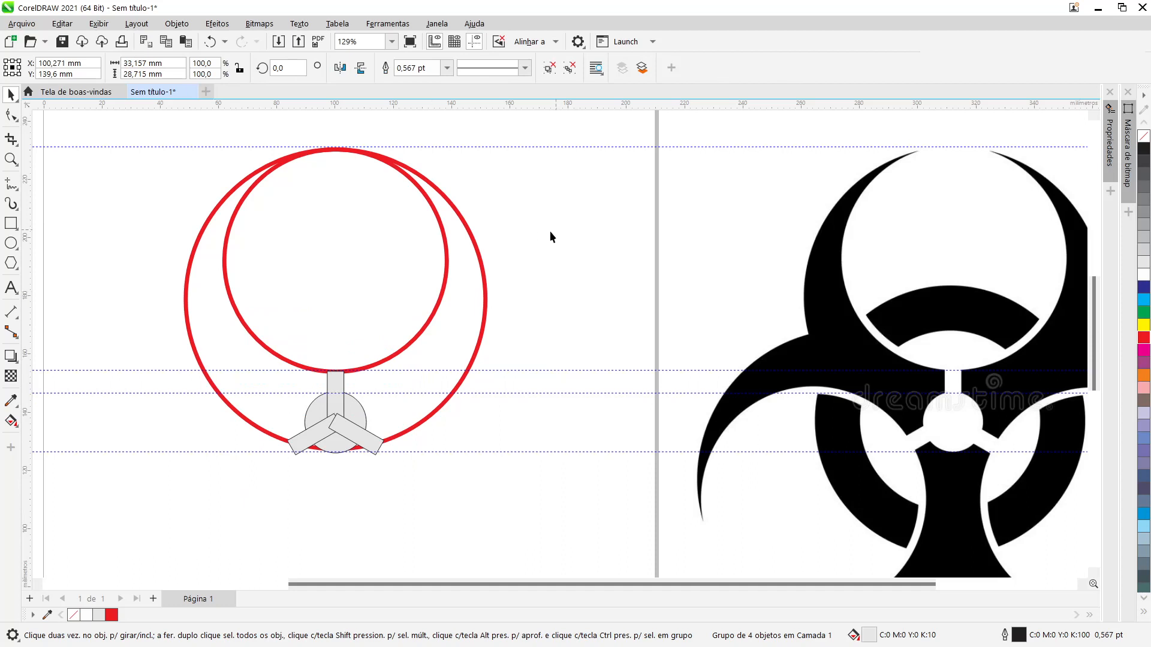
- Fill the smaller red-outlined circle with 40% black and the large one with dark grey
left_click(340, 175)
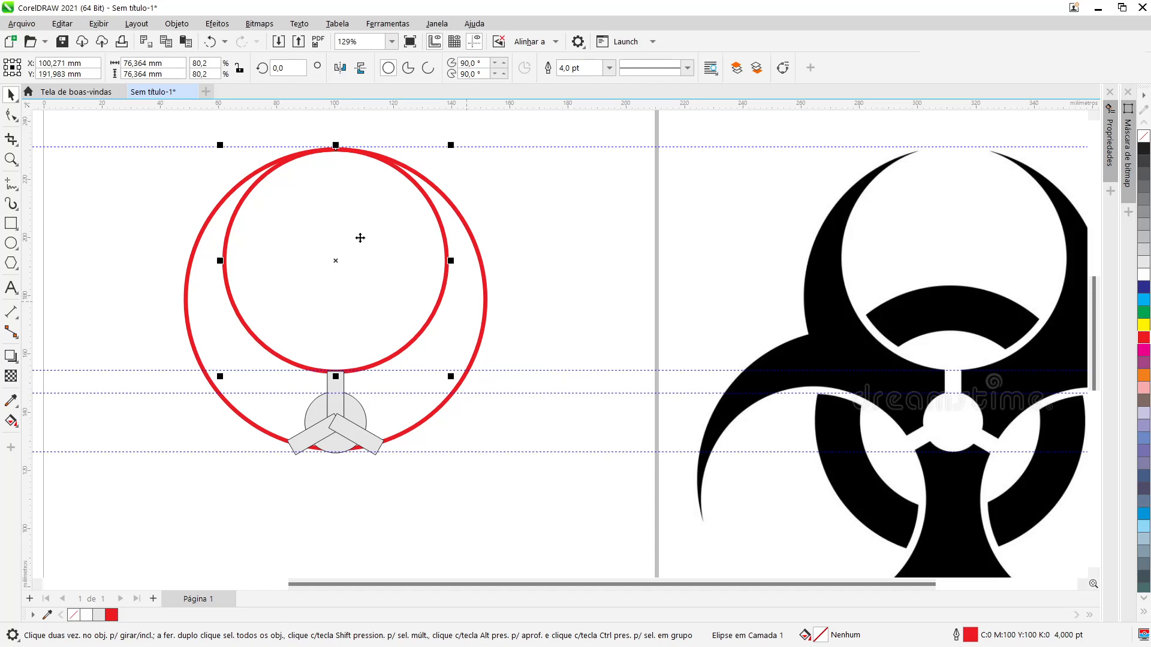
left_click(475, 312, "shift")
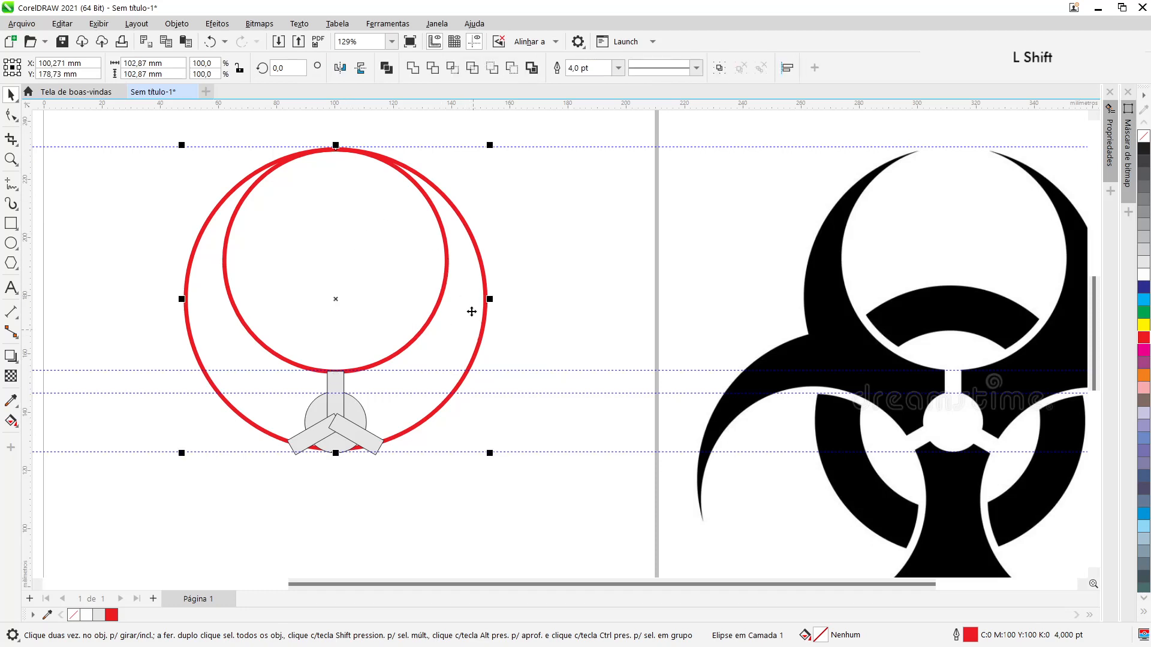
left_click(513, 246)
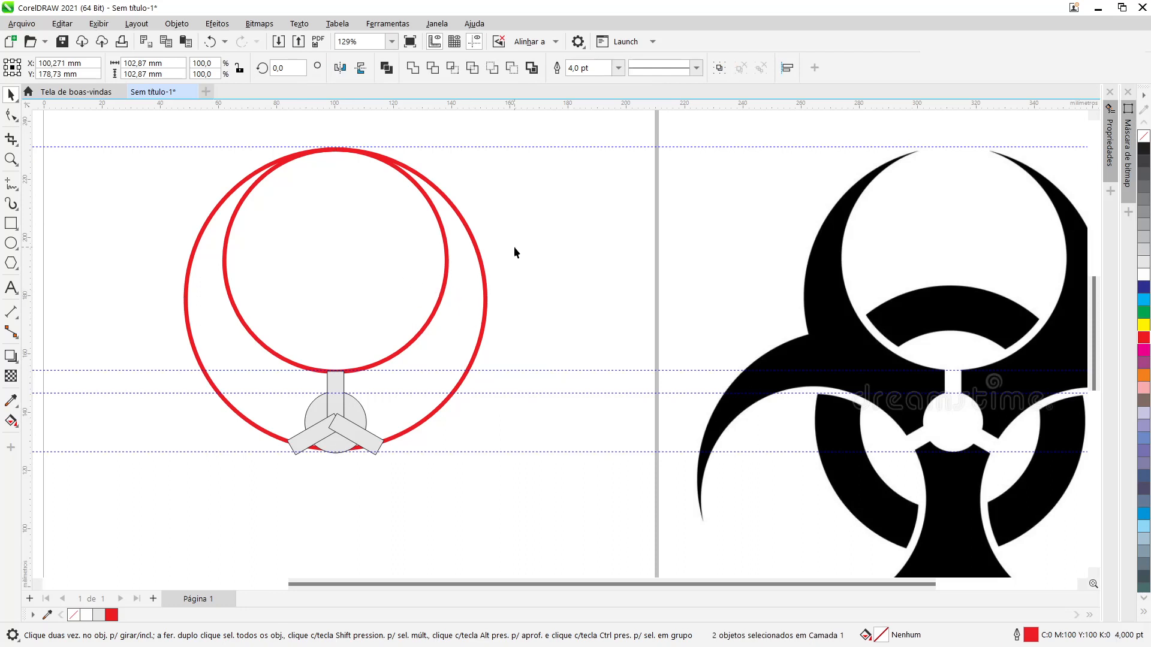
left_click(391, 276)
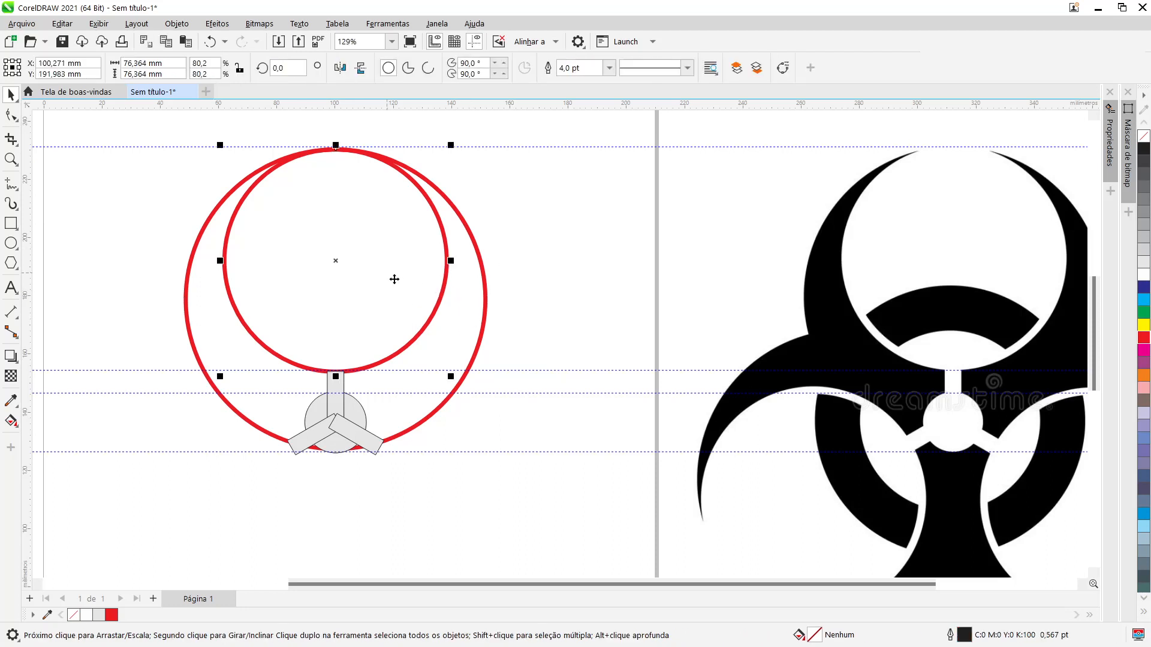
left_click(1145, 228)
left_click(486, 301)
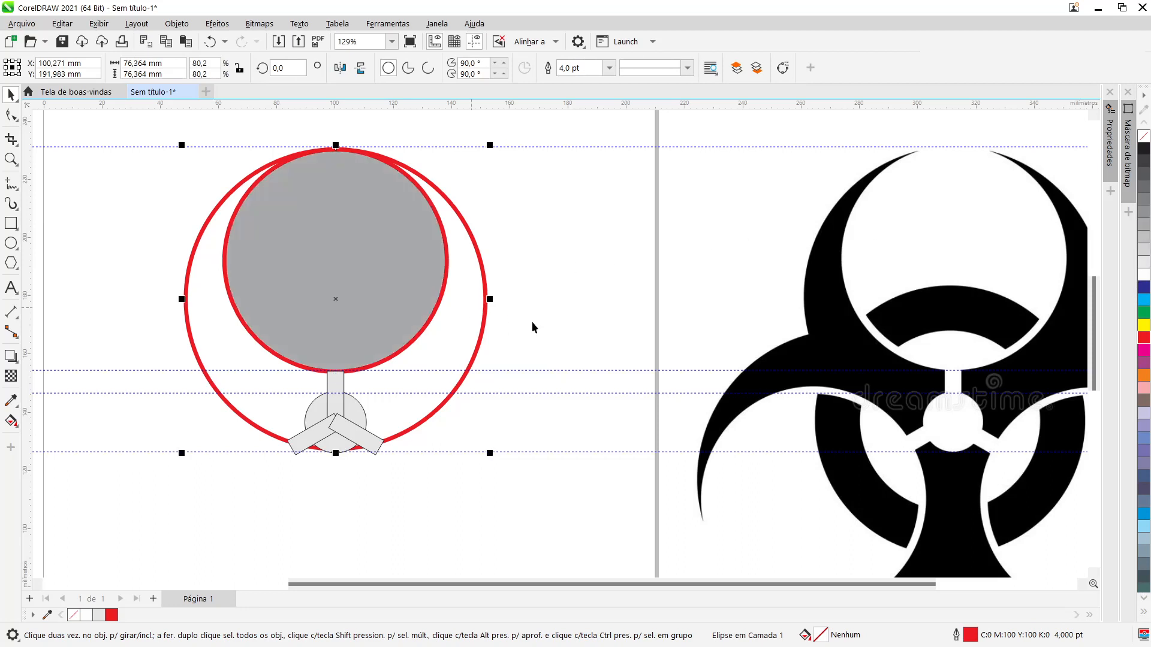
left_click(1145, 162)
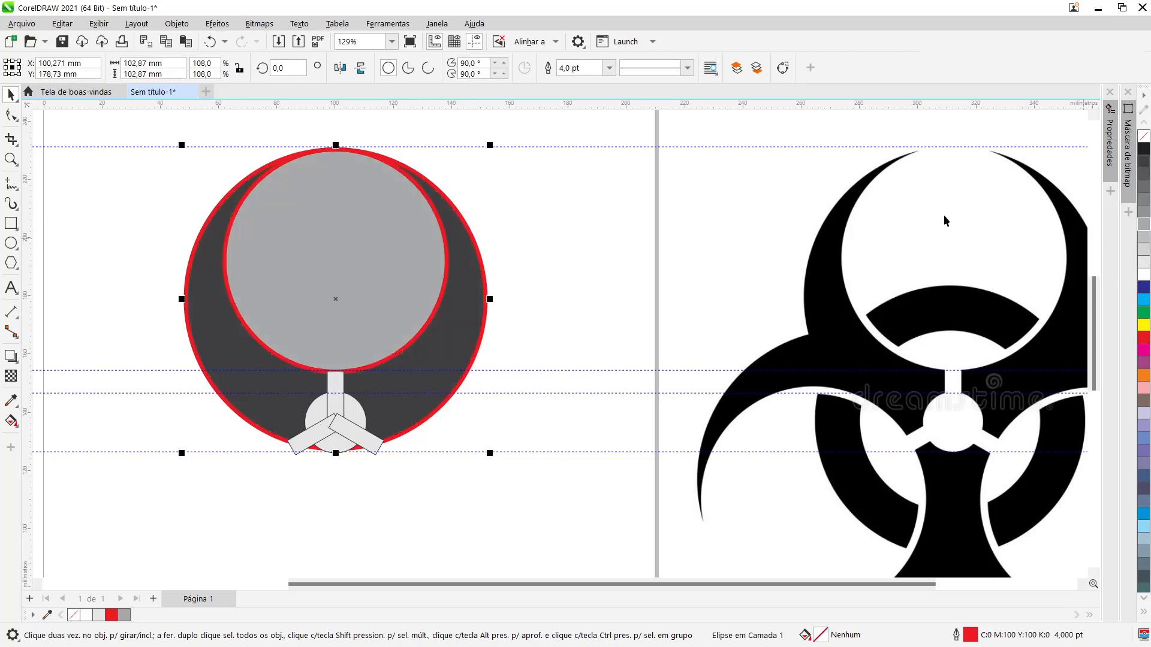
- Trim the large dark circle with the smaller grey circle, and move the grey circle aside to about X 140.4 mm, Y 199.6 mm
left_click(319, 244)
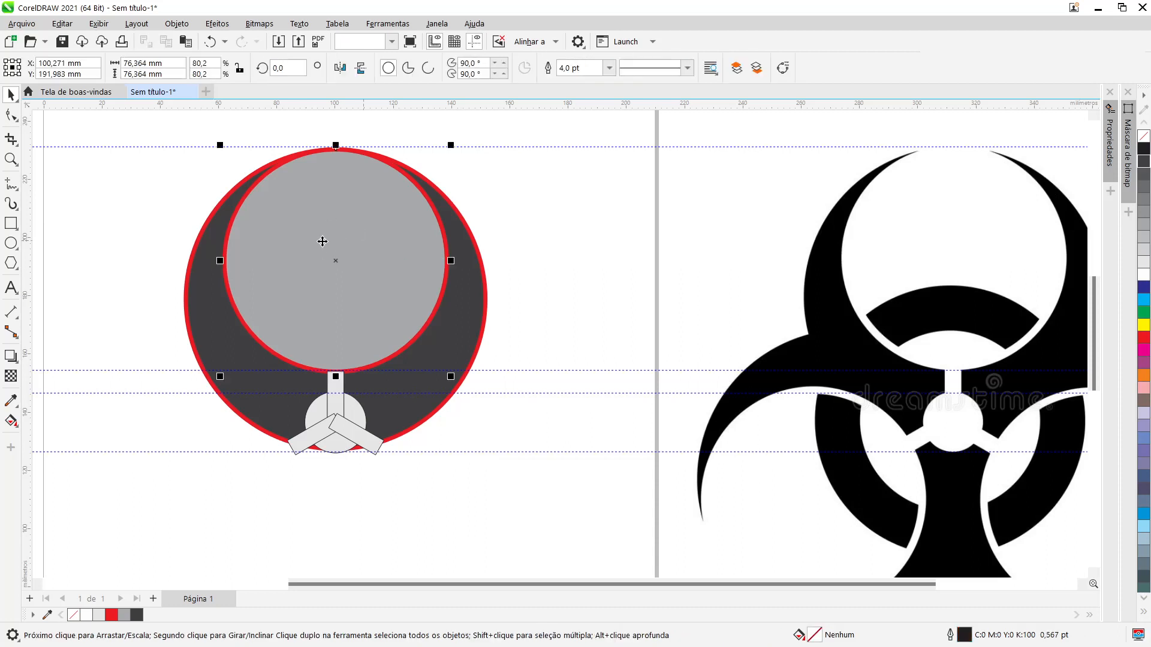
left_click(457, 295, "shift")
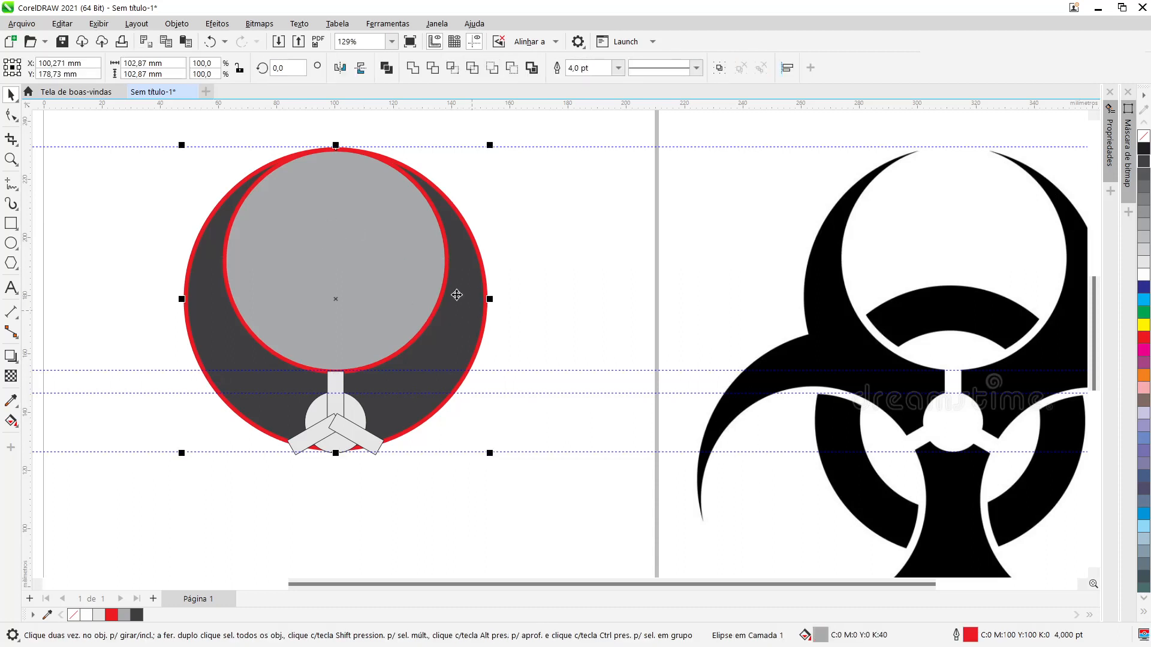
left_click(429, 71)
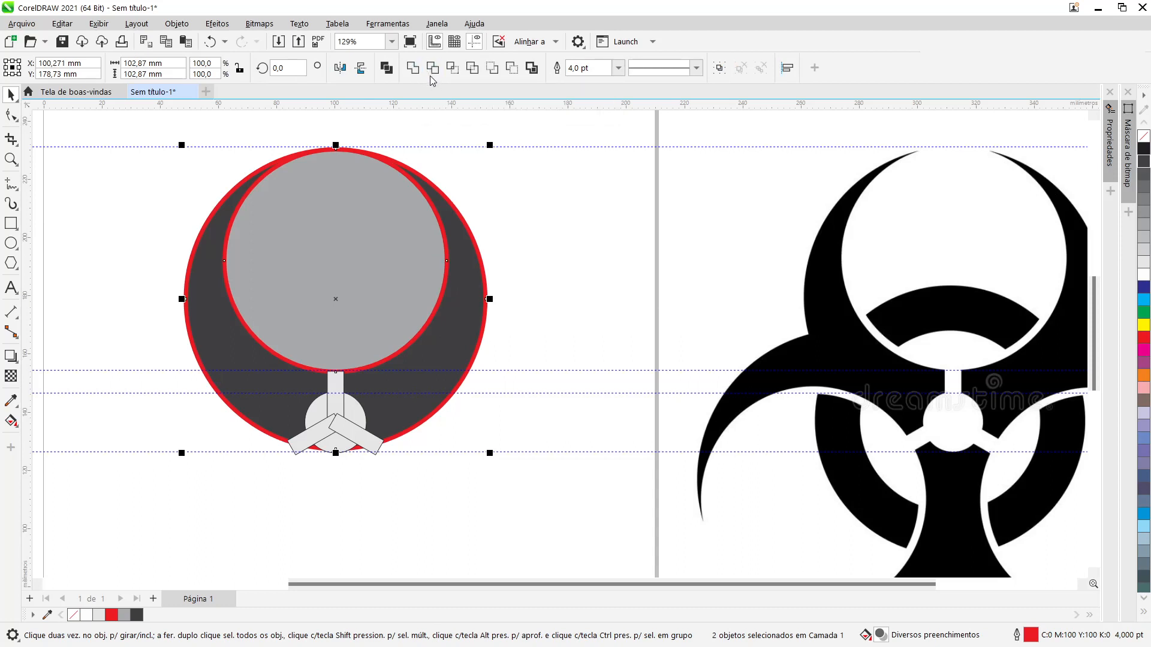
left_click(516, 221)
left_click_drag(433, 277, 502, 252)
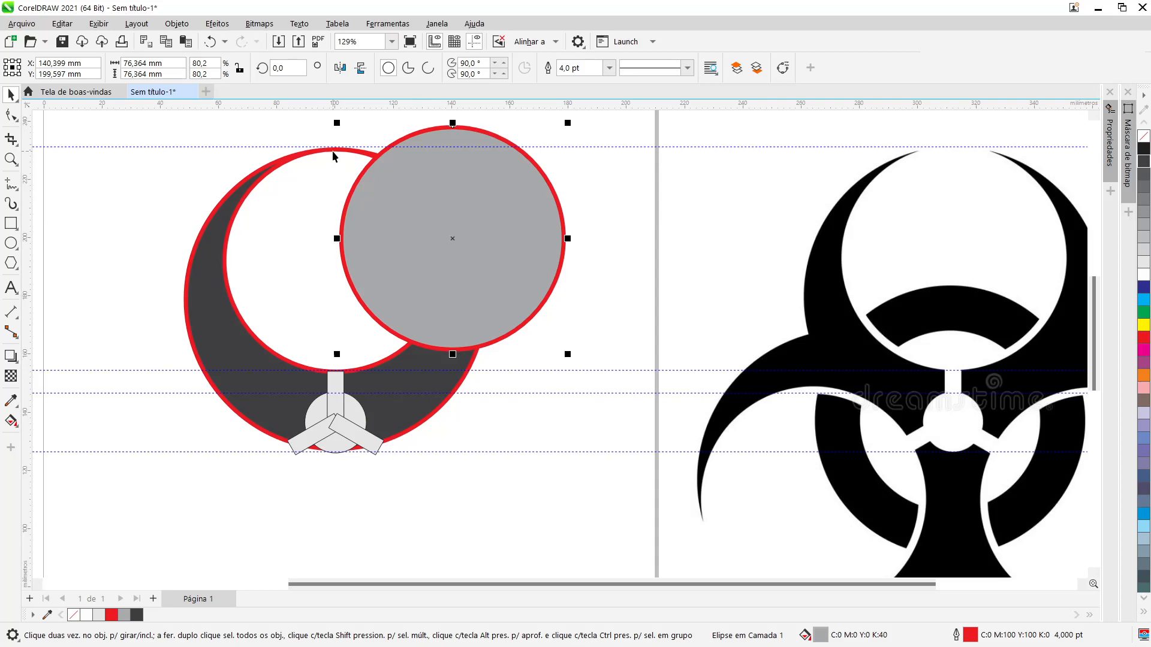
scroll(333, 157, "up", 5)
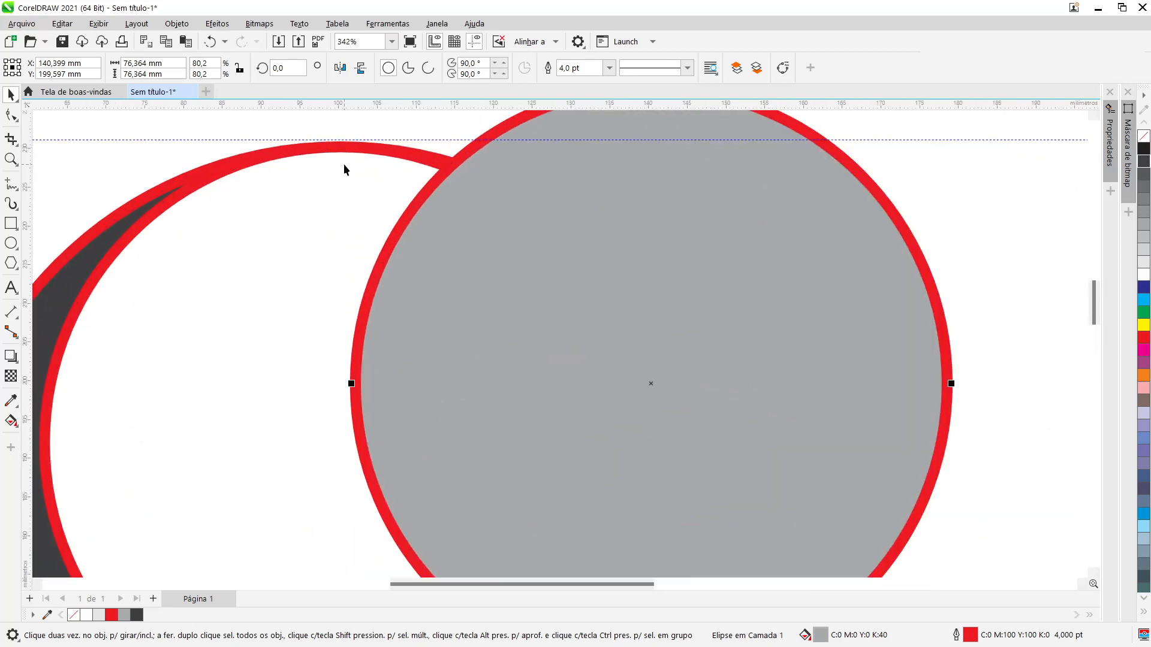
scroll(343, 164, "down", 4)
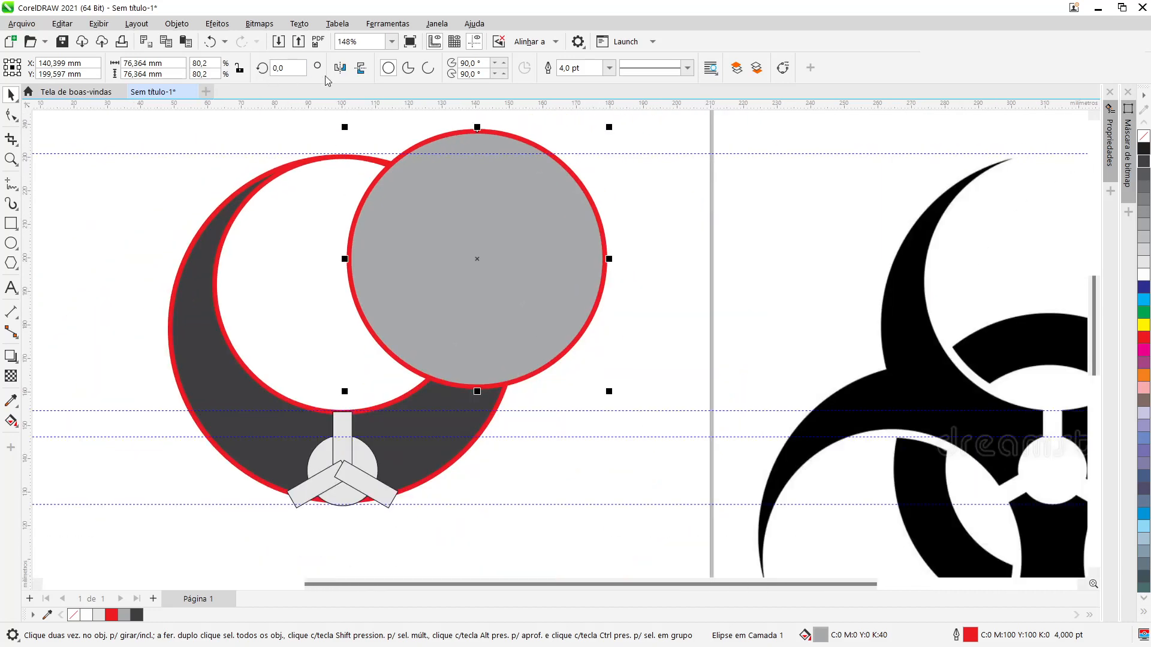
- Undo the grey circle's move and enlarge the circle from its centre to about 78.3 mm in diameter
left_click(211, 42)
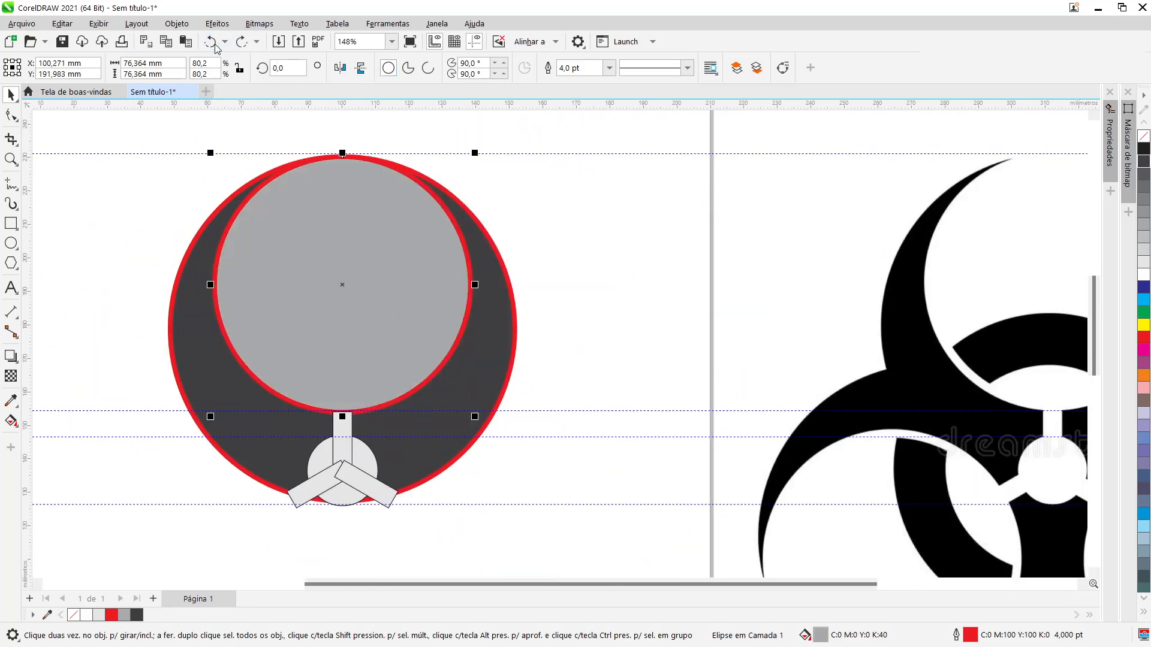
left_click(688, 268)
left_click(378, 236)
mouse_move(474, 421)
left_mouse_down()
mouse_move(487, 427)
mouse_move(477, 422)
left_mouse_up()
key("shift")
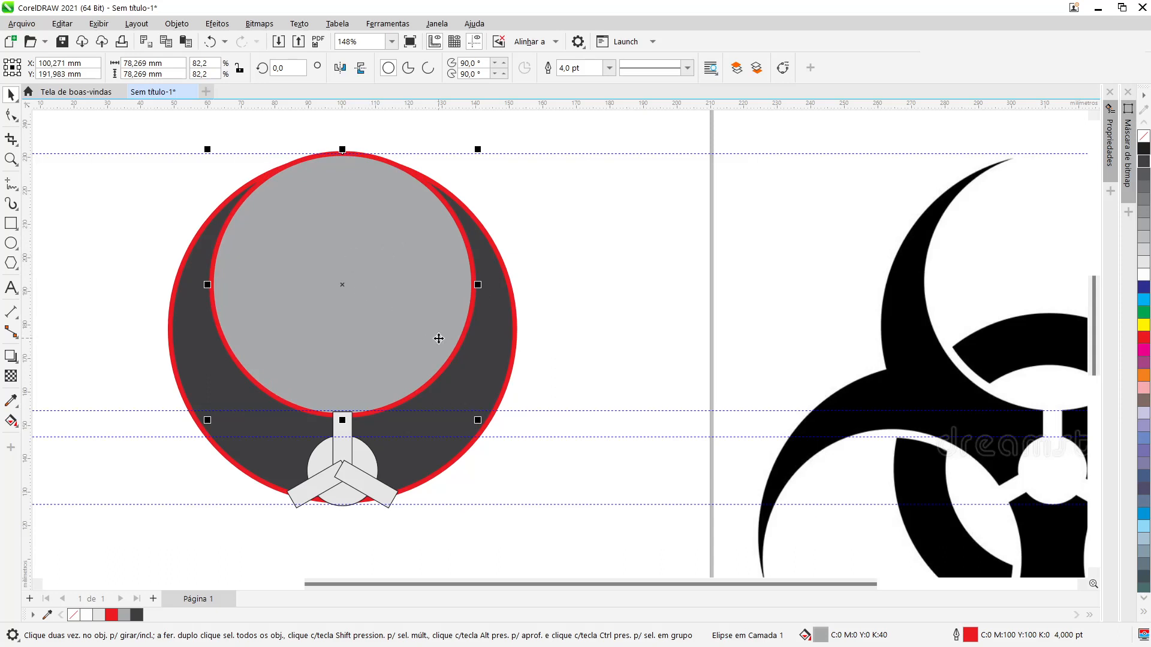
key("shift")
- Trim the large dark shape with the enlarged grey circle, then move the grey circle aside and delete it
left_click(506, 333, "shift")
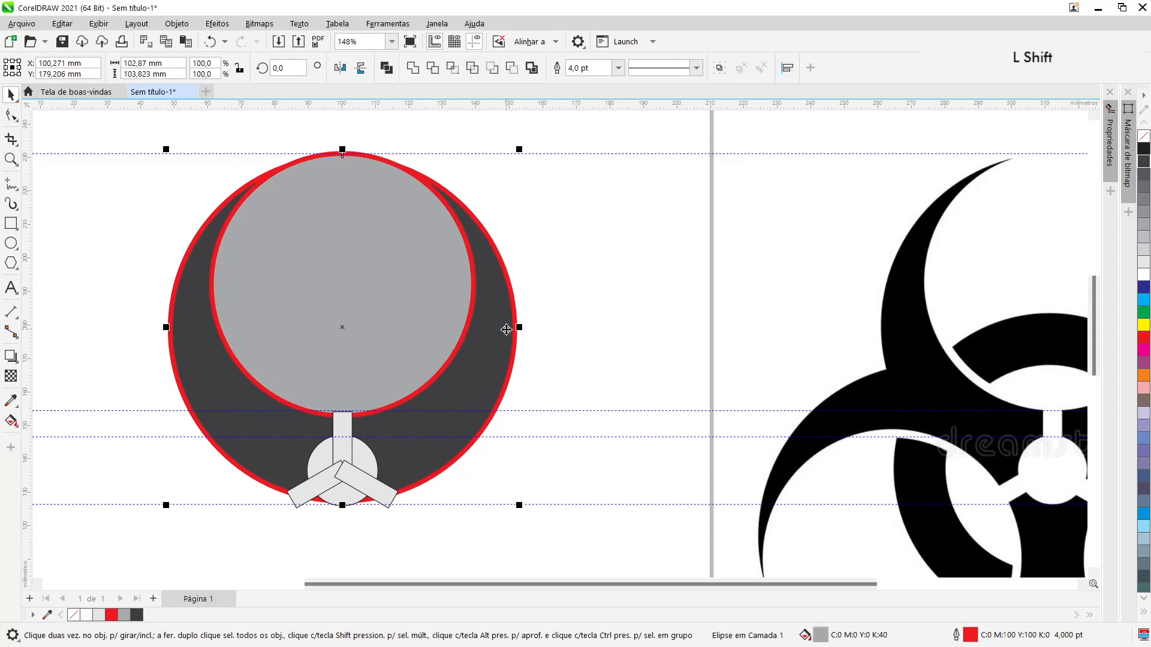
left_click(439, 72)
left_click(537, 217)
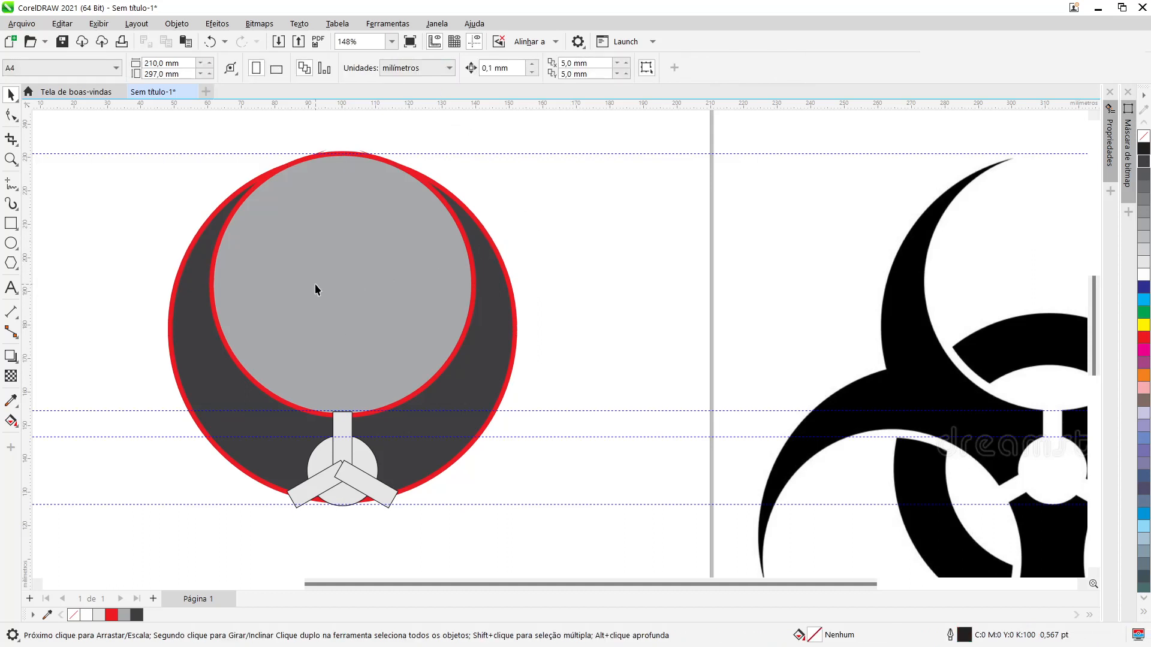
left_click_drag(316, 287, 701, 286)
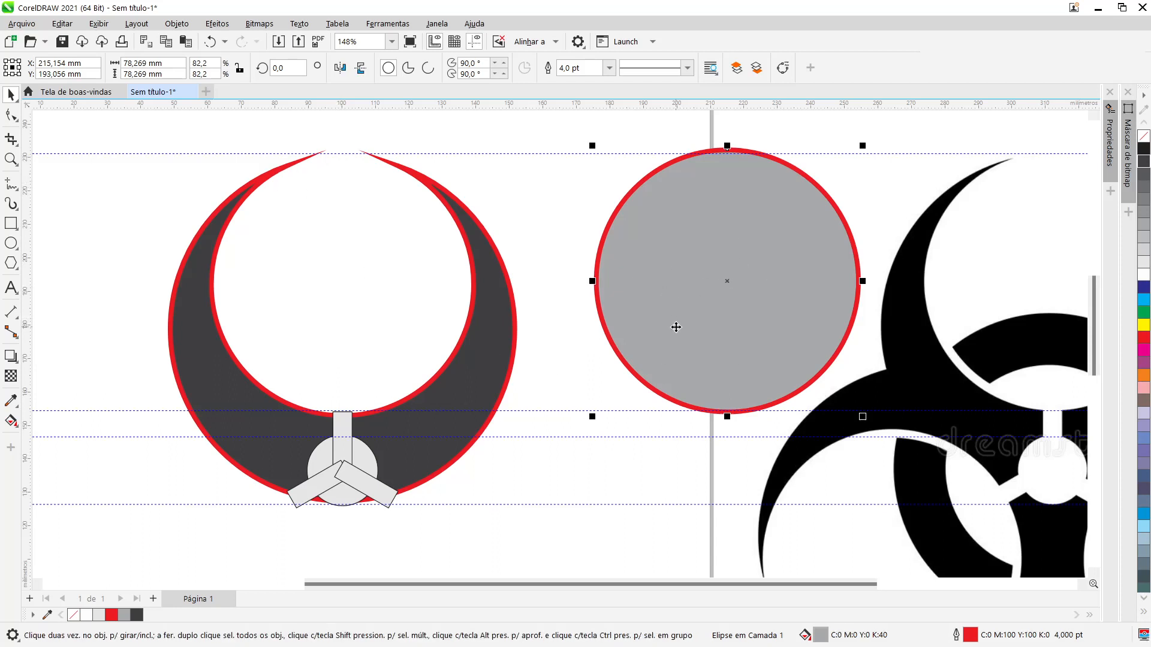
key("Delete")
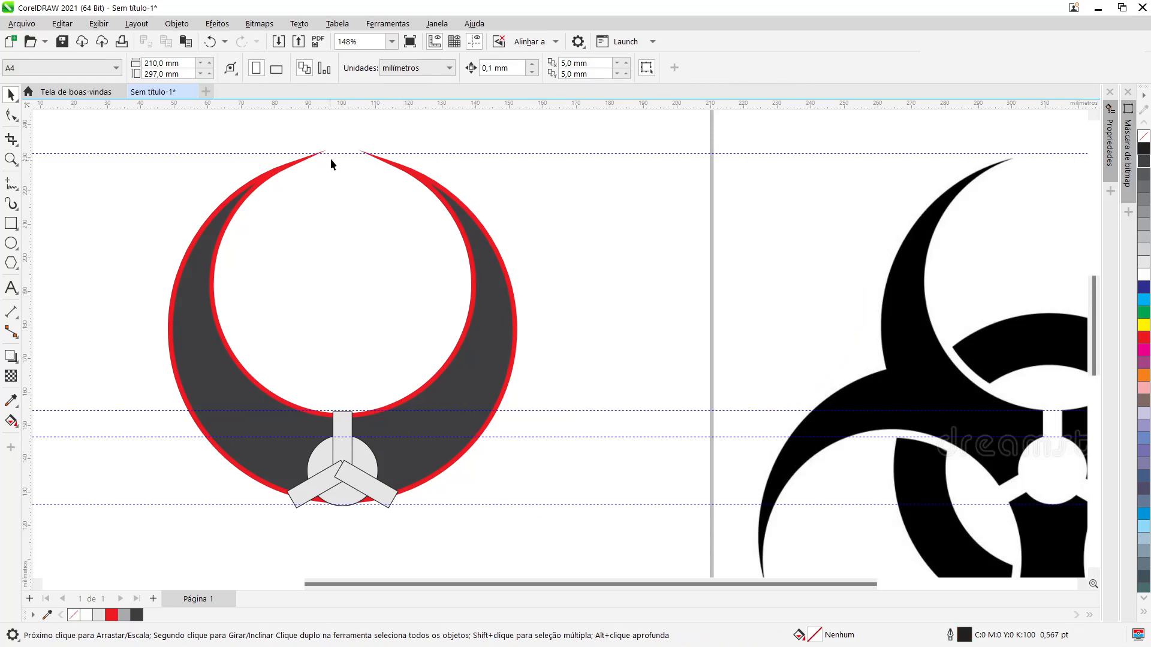
- Set the dark crescent's outline to round corners and round line caps
scroll(336, 160, "up", 3)
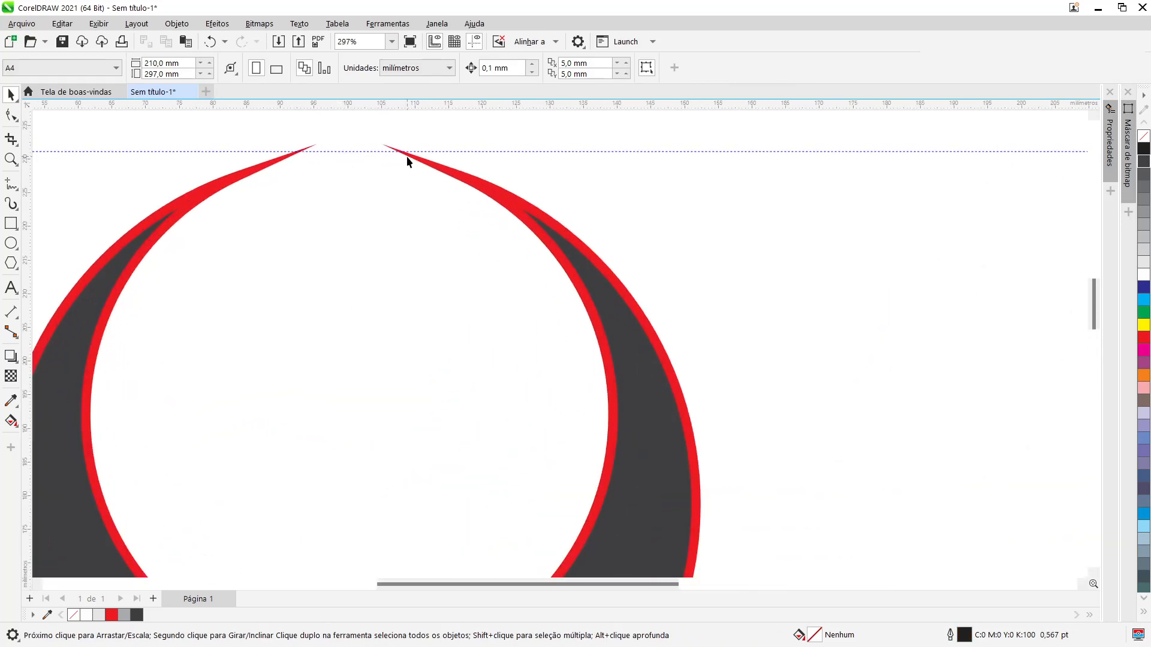
scroll(397, 164, "down", 3)
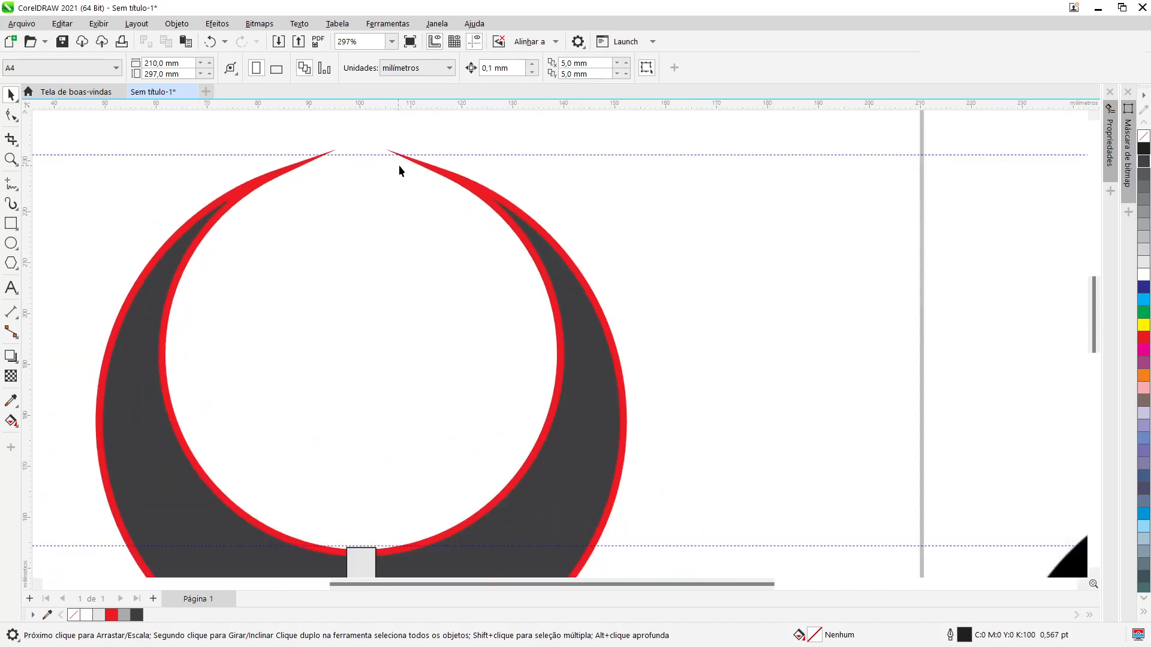
scroll(401, 168, "down", 1)
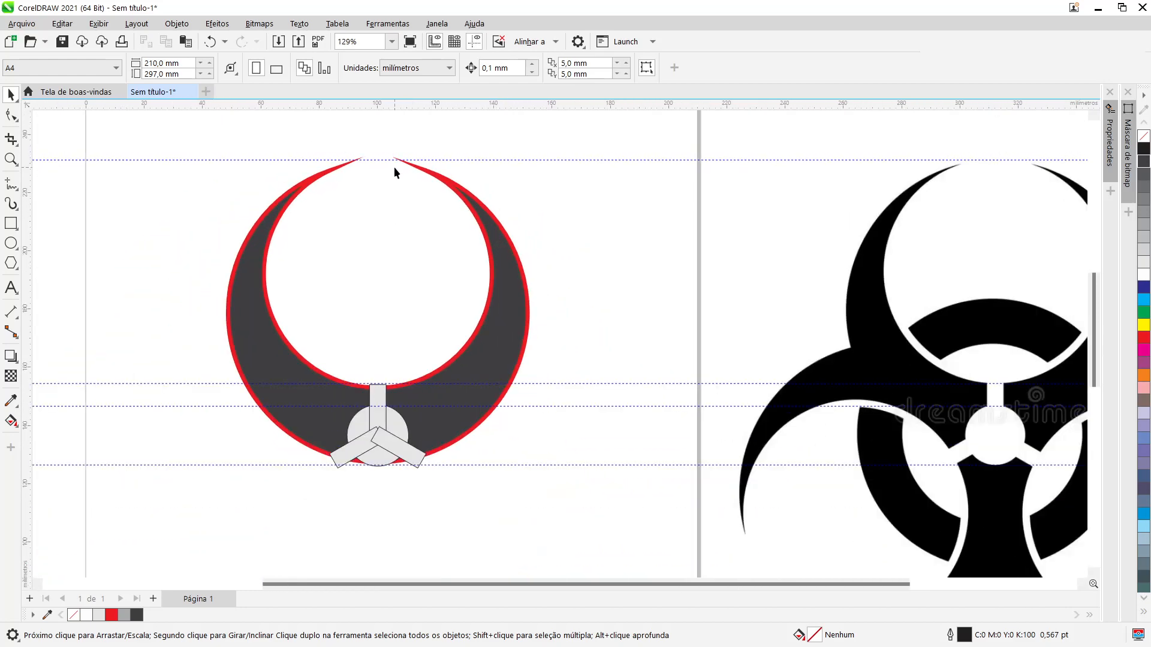
scroll(377, 199, "up", 3)
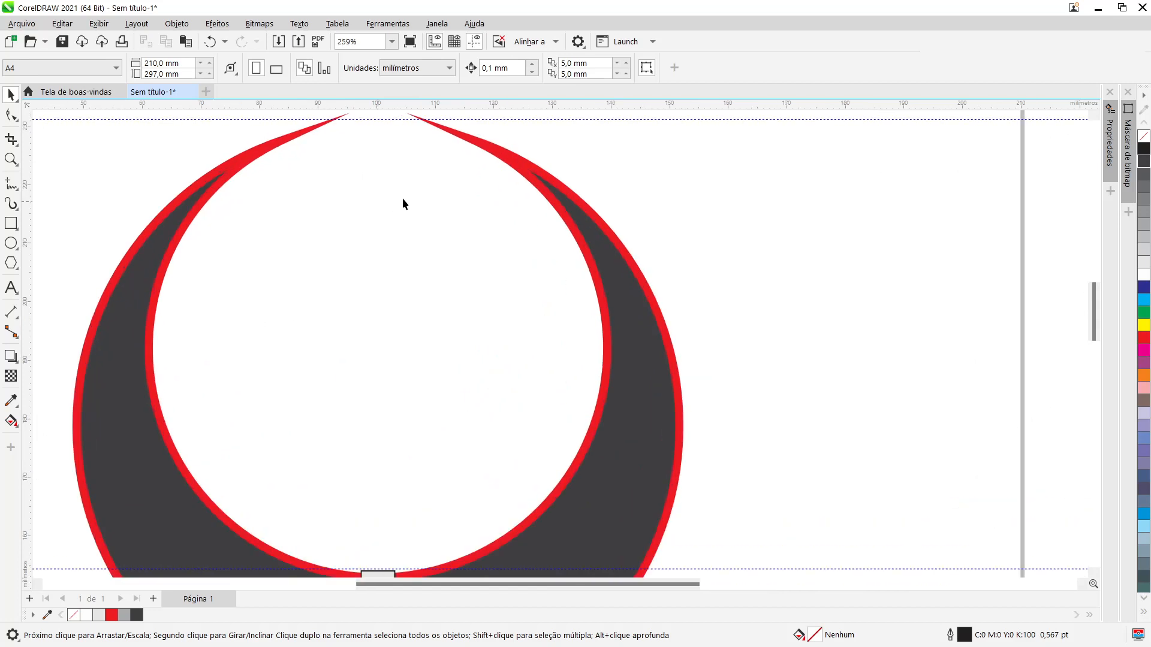
left_click(519, 167)
scroll(452, 227, "down", 1)
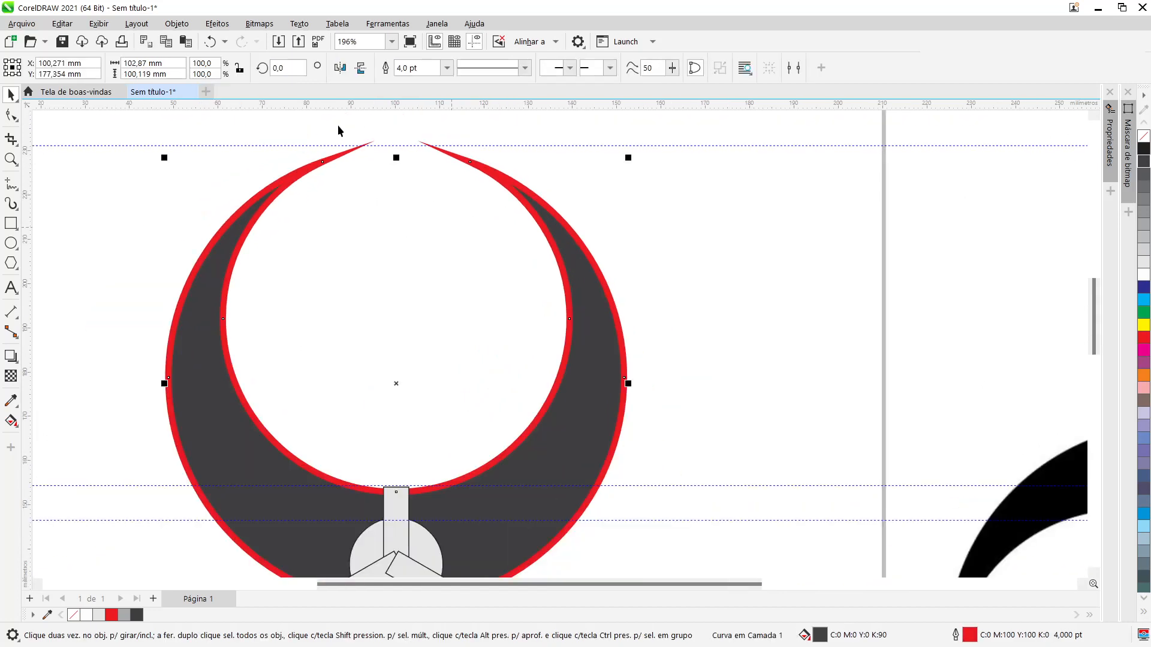
double_click(972, 638)
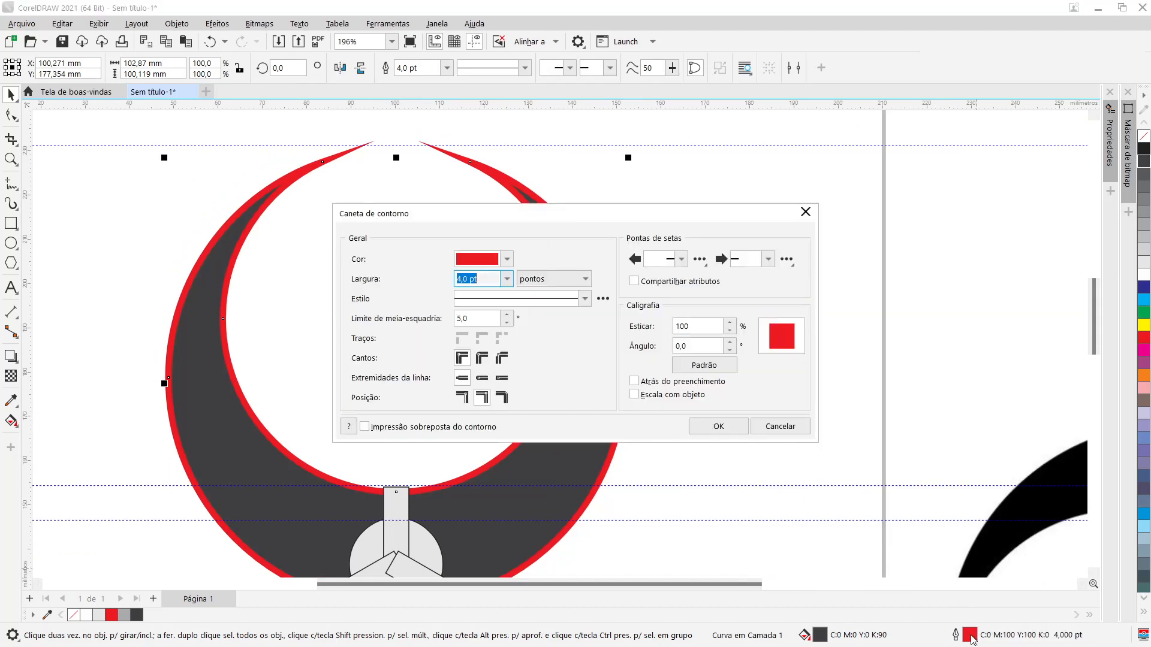
left_click_drag(574, 216, 773, 203)
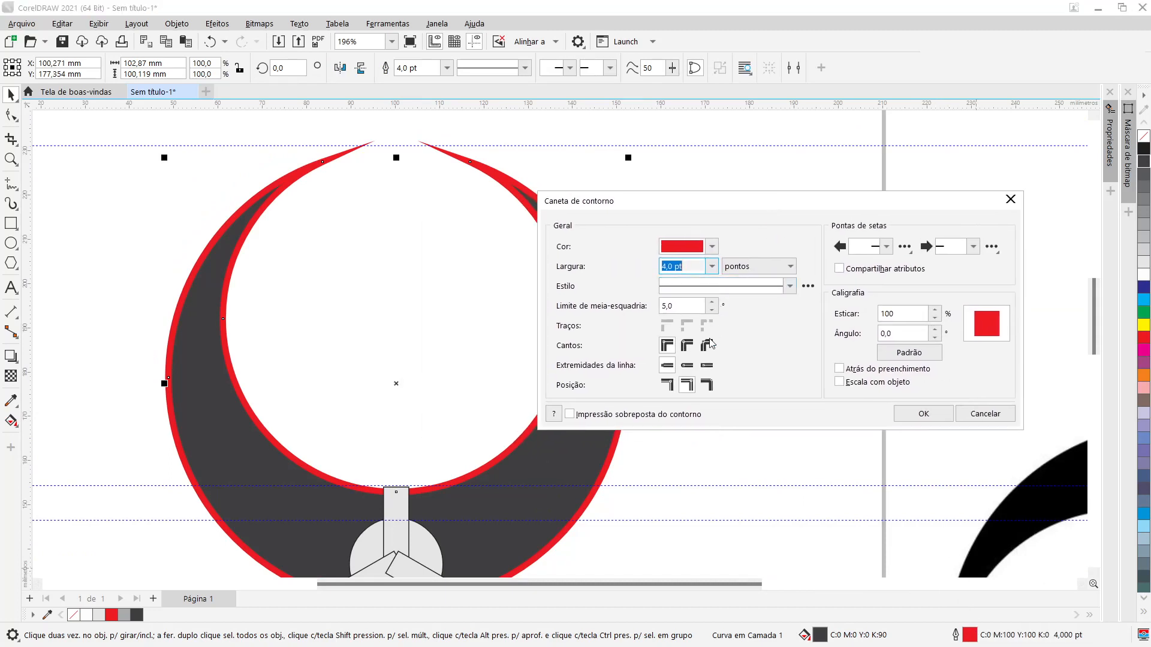
left_click(686, 367)
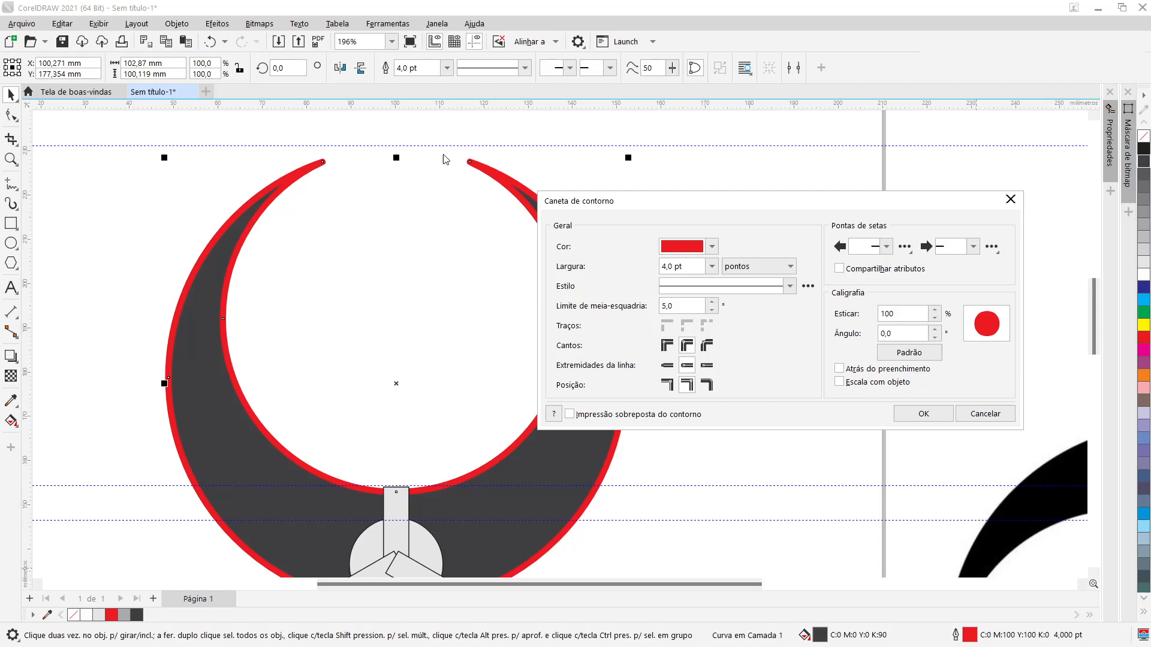
left_click(920, 415)
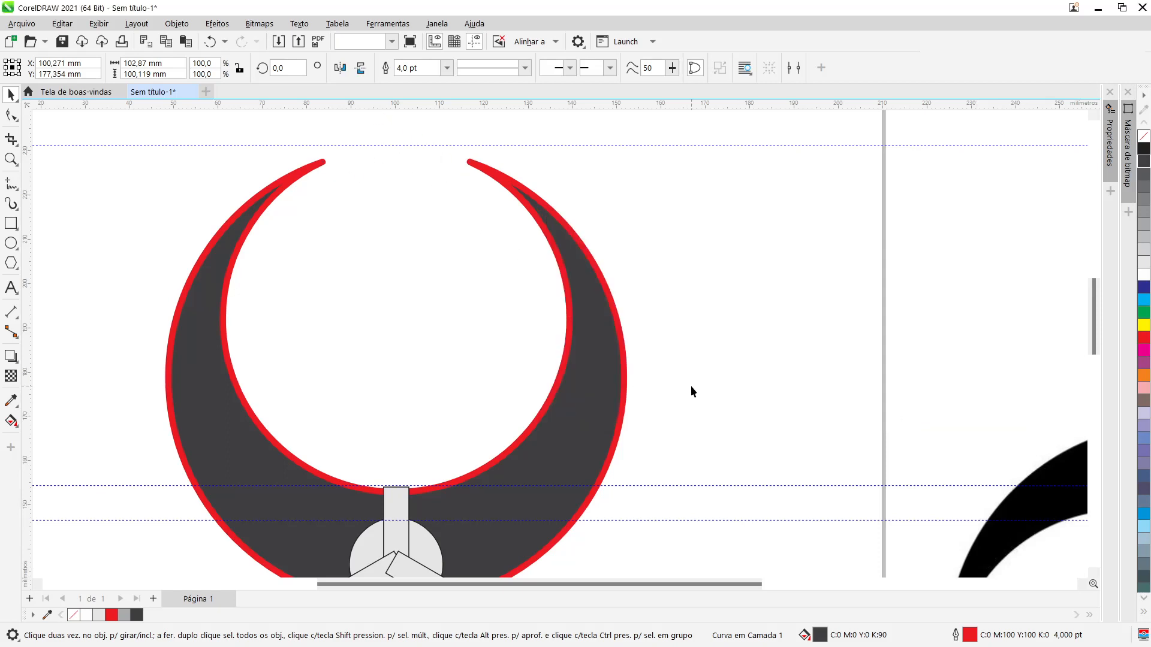
left_click(691, 386)
- Examine the rotation centres of the crescent and the spoked hub group against the hub circle's centre
scroll(691, 386, "down", 3)
left_click_drag(679, 582, 771, 564)
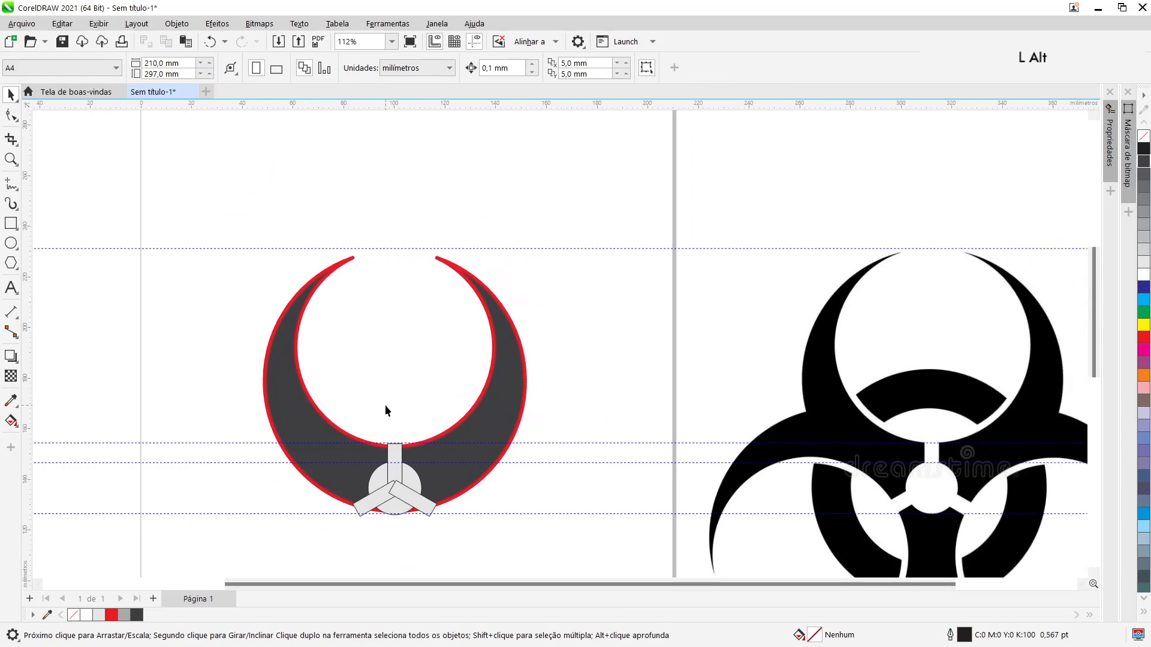
scroll(387, 409, "down", 1)
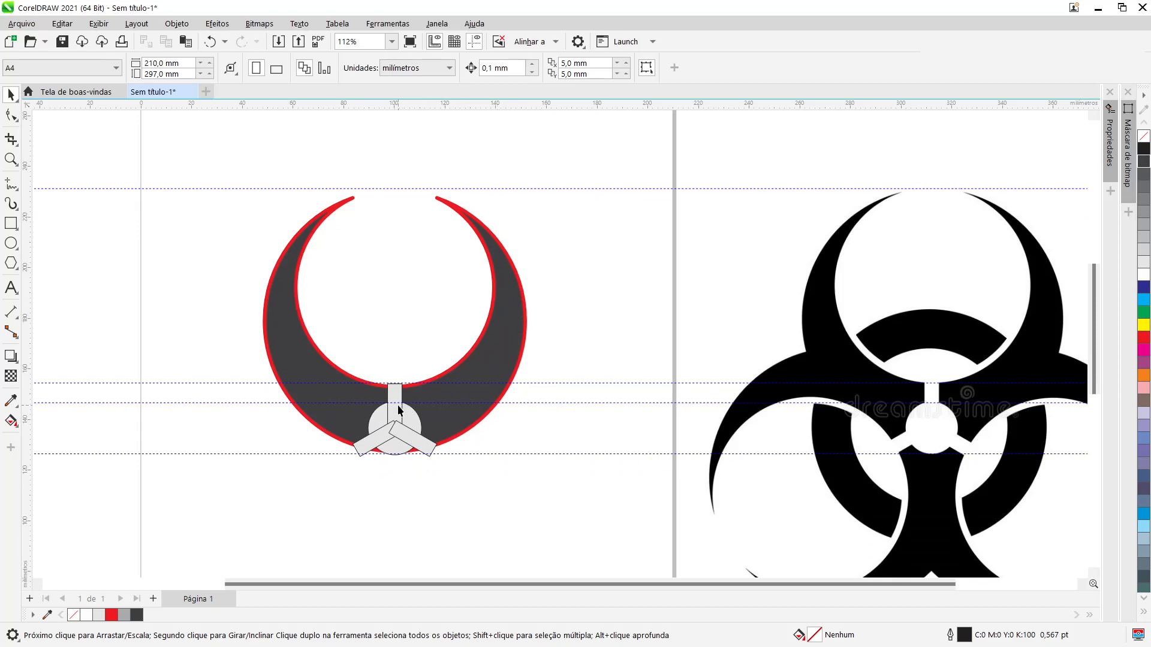
left_click(509, 304)
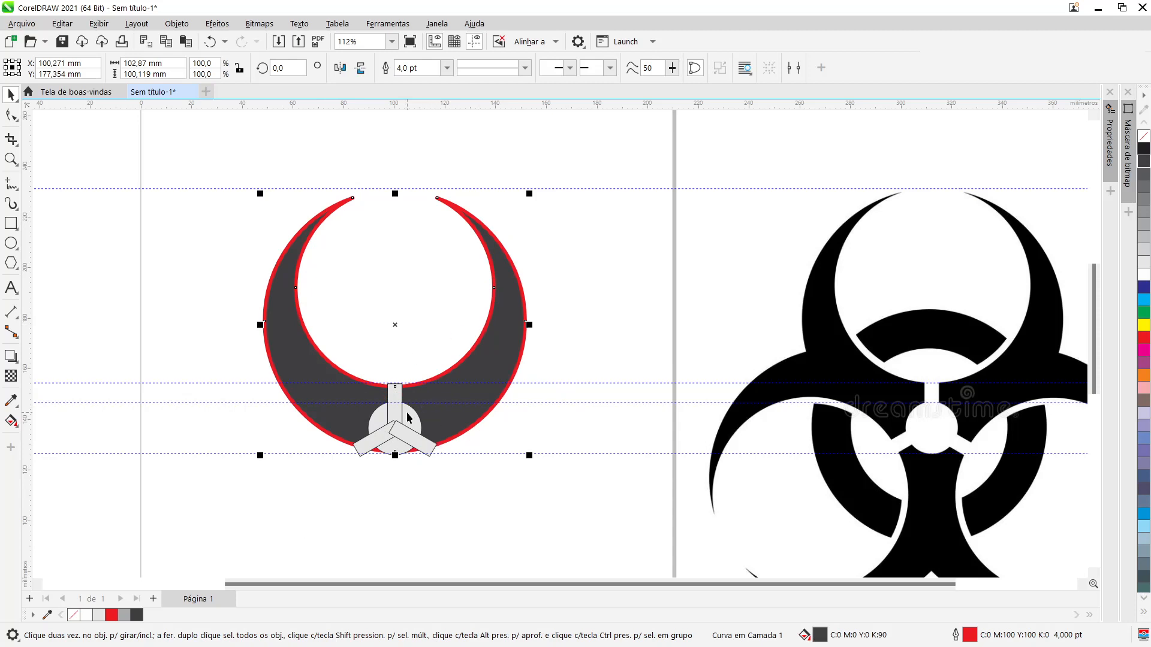
scroll(403, 360, "down", 2)
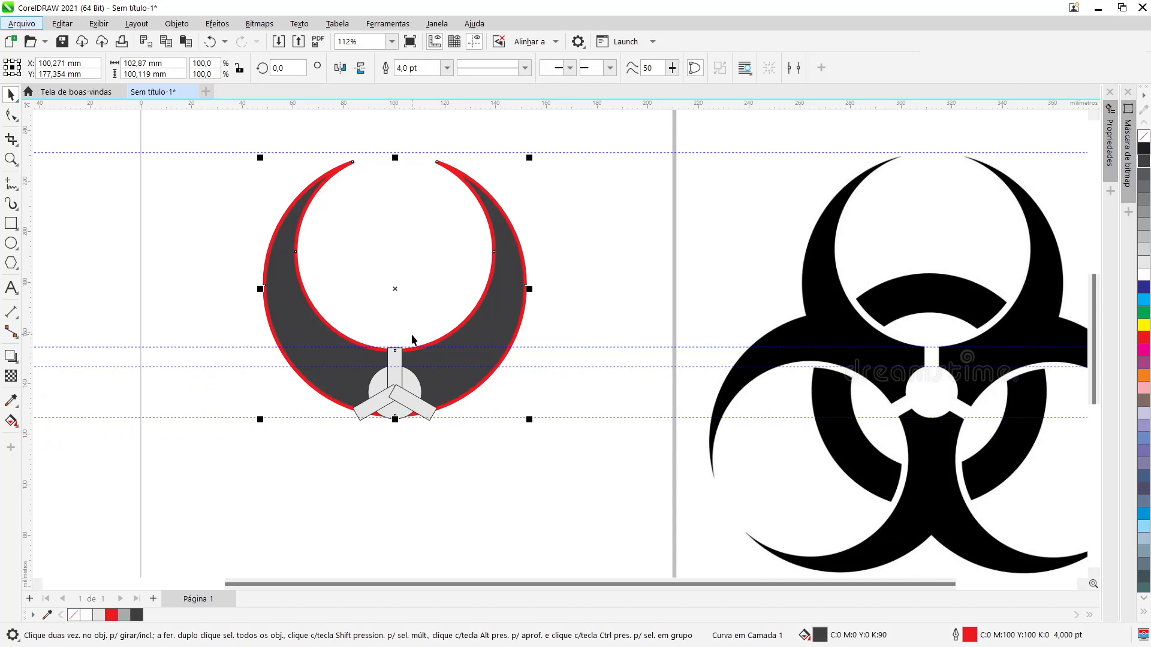
left_click(499, 295)
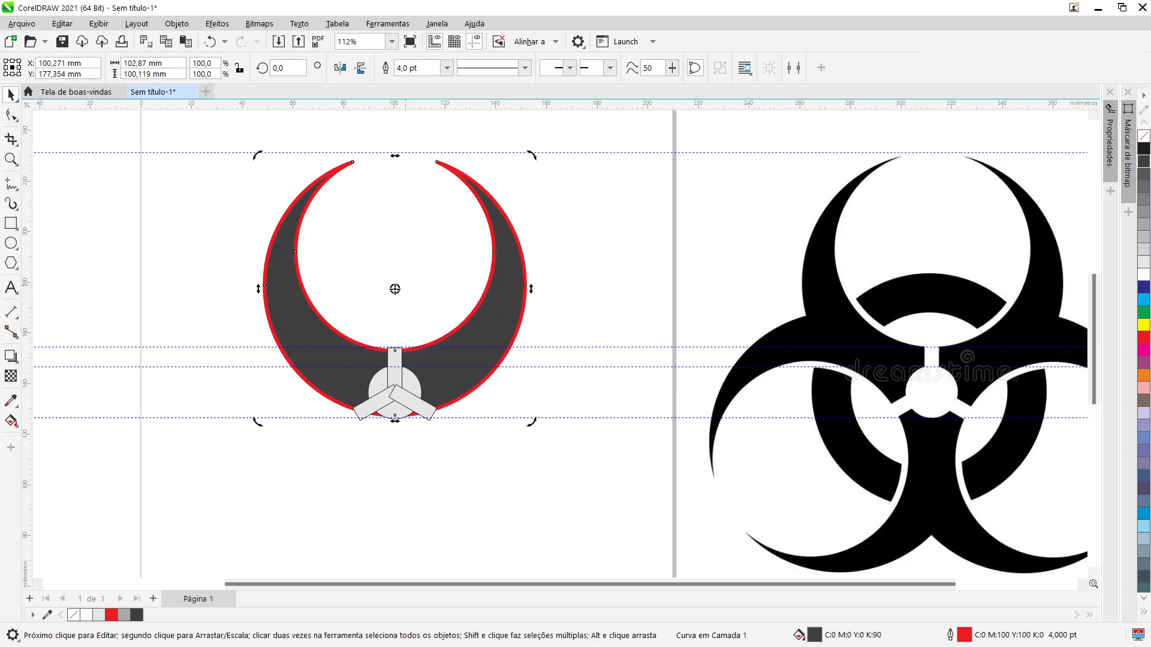
scroll(391, 417, "up", 3)
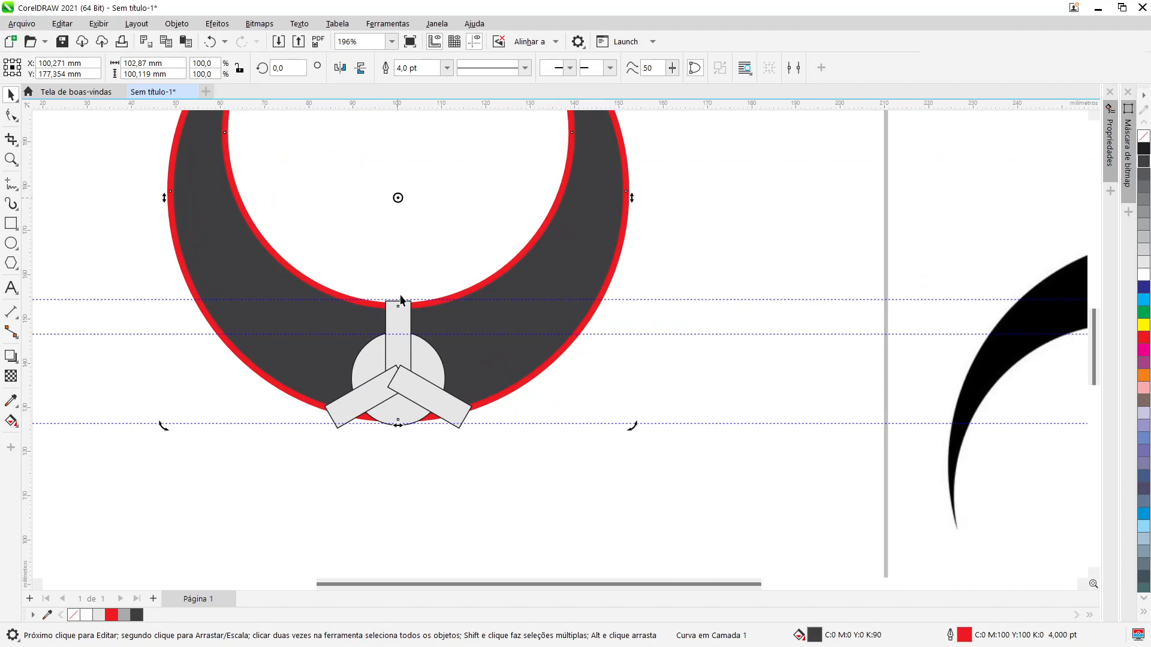
left_click(427, 386)
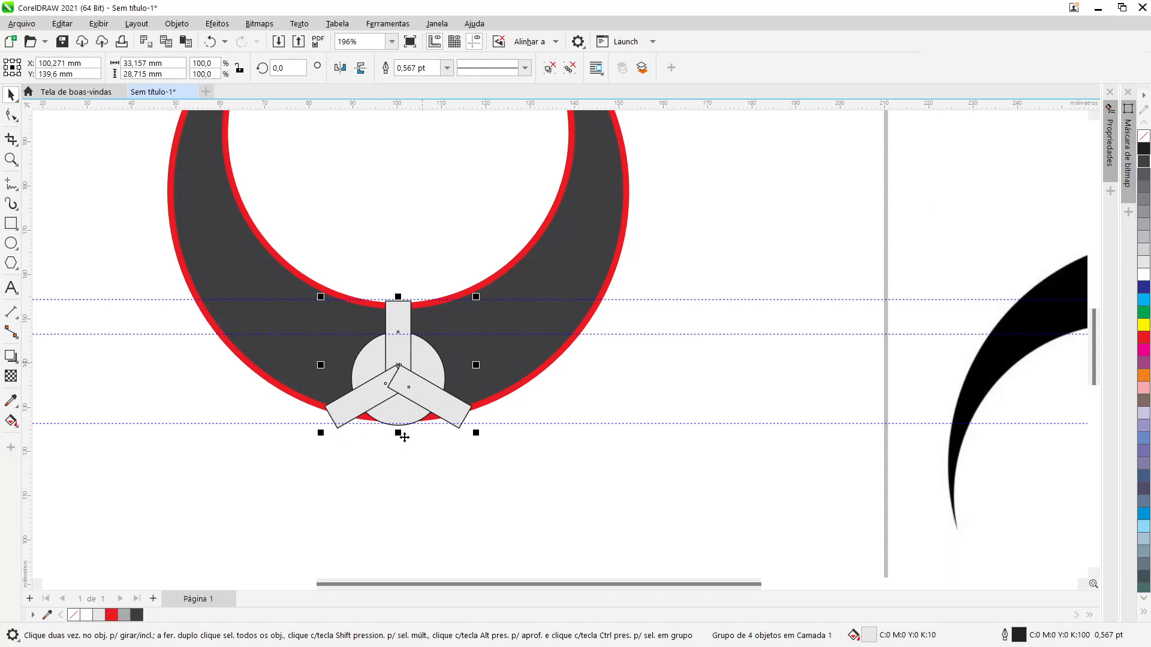
scroll(421, 394, "up", 2)
scroll(418, 394, "up", 1)
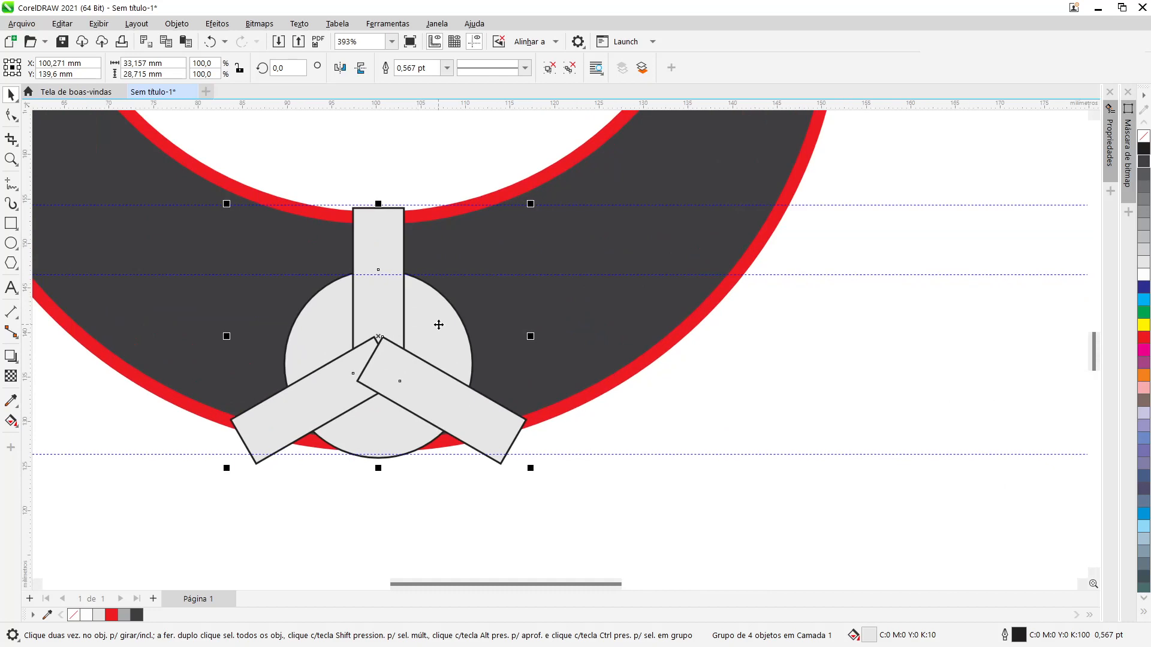
left_click(440, 326)
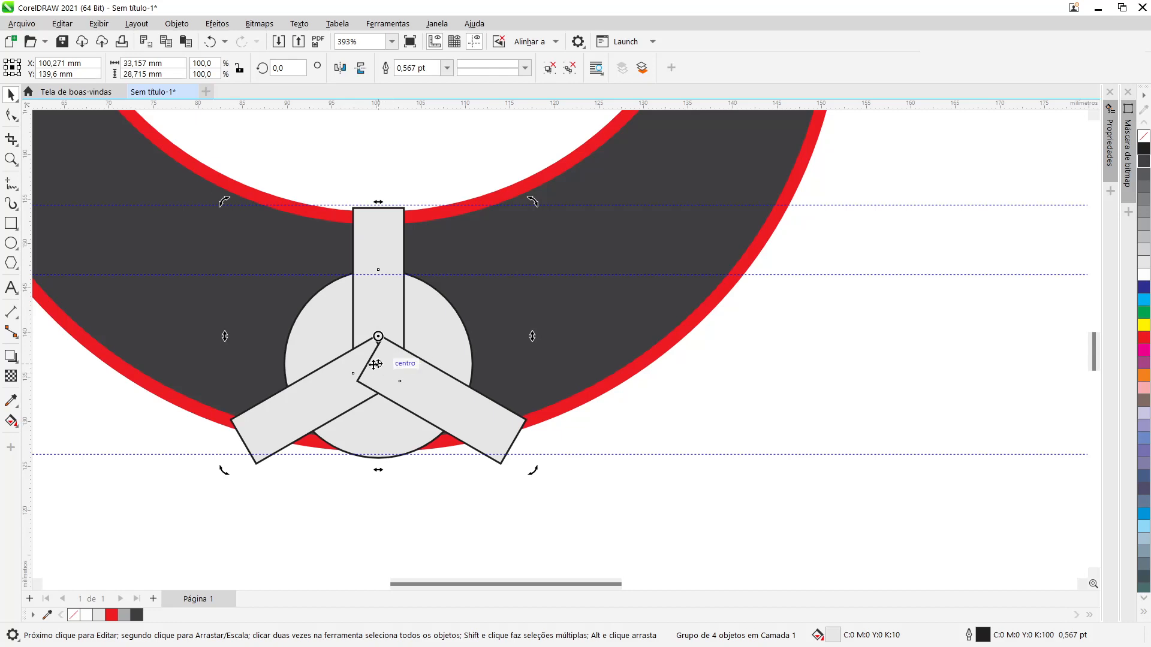
left_click(560, 451)
- Move the crescent's rotation centre onto the centre of the hub circle
left_click(594, 298)
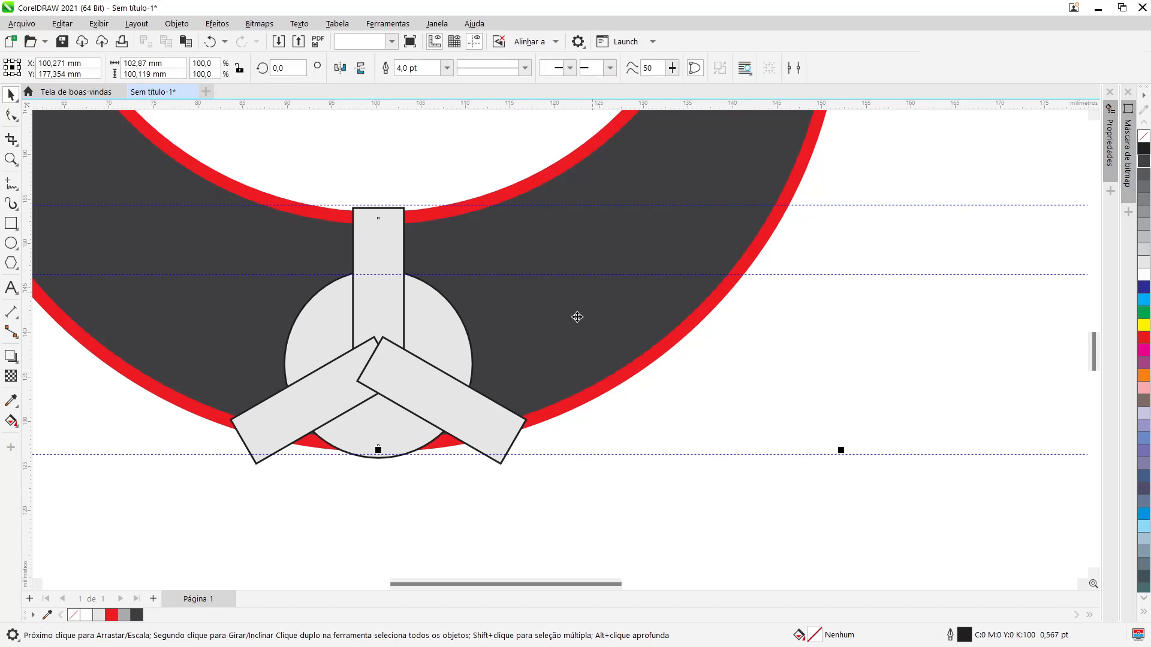
scroll(577, 316, "down", 4)
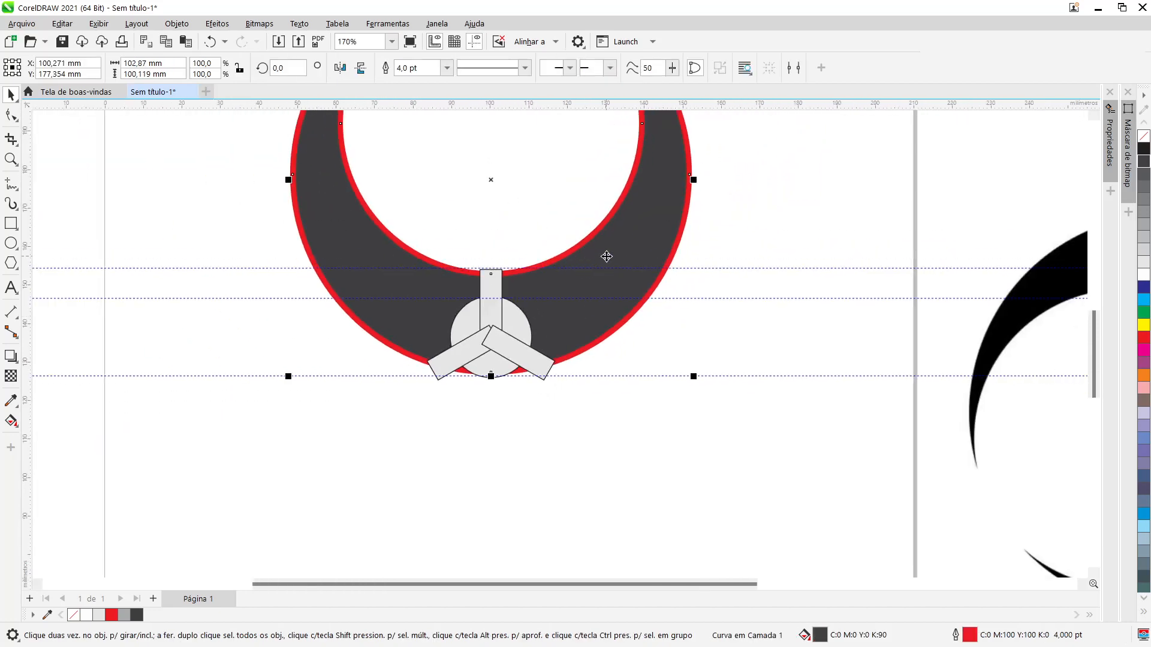
left_click(607, 256)
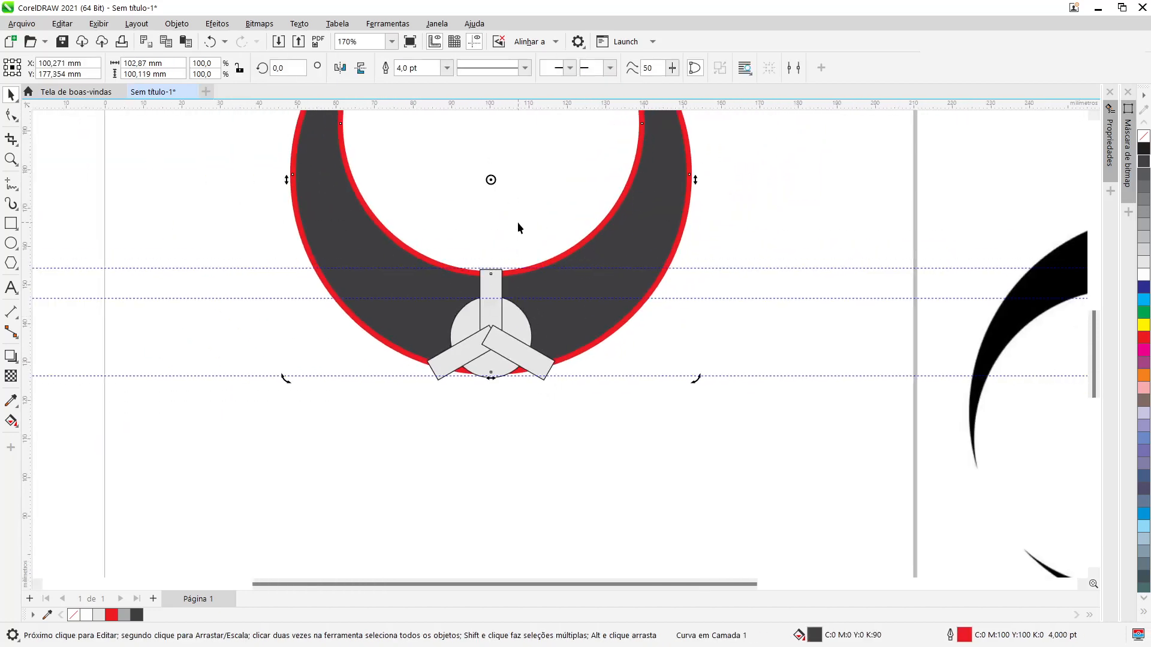
scroll(500, 228, "up", 3)
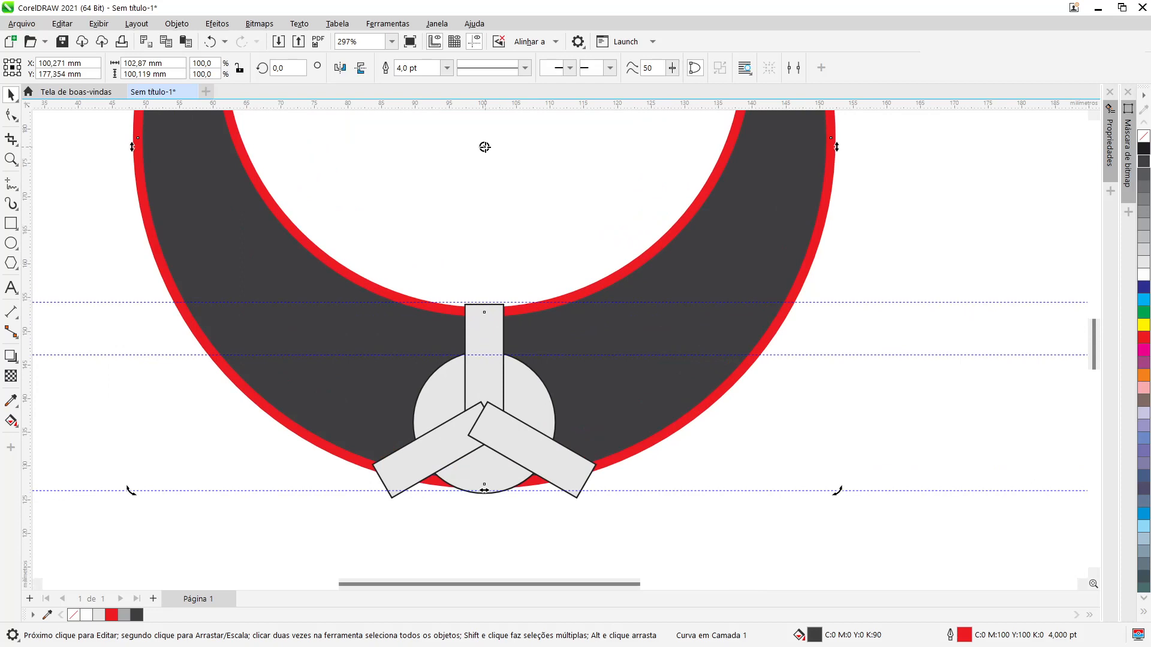
left_click_drag(484, 146, 484, 422)
left_click_drag(485, 423, 485, 423)
scroll(484, 423, "up", 2)
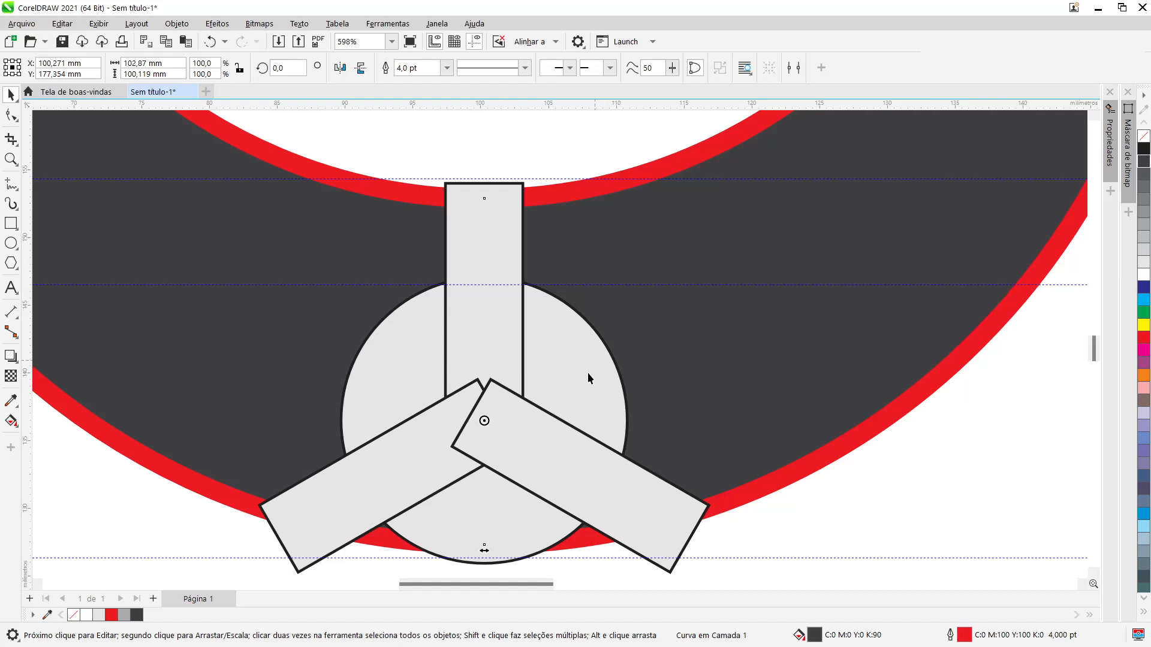
- Create two copies of the crescent rotated about the hub centre to 120° and 240°
scroll(579, 377, "down", 4)
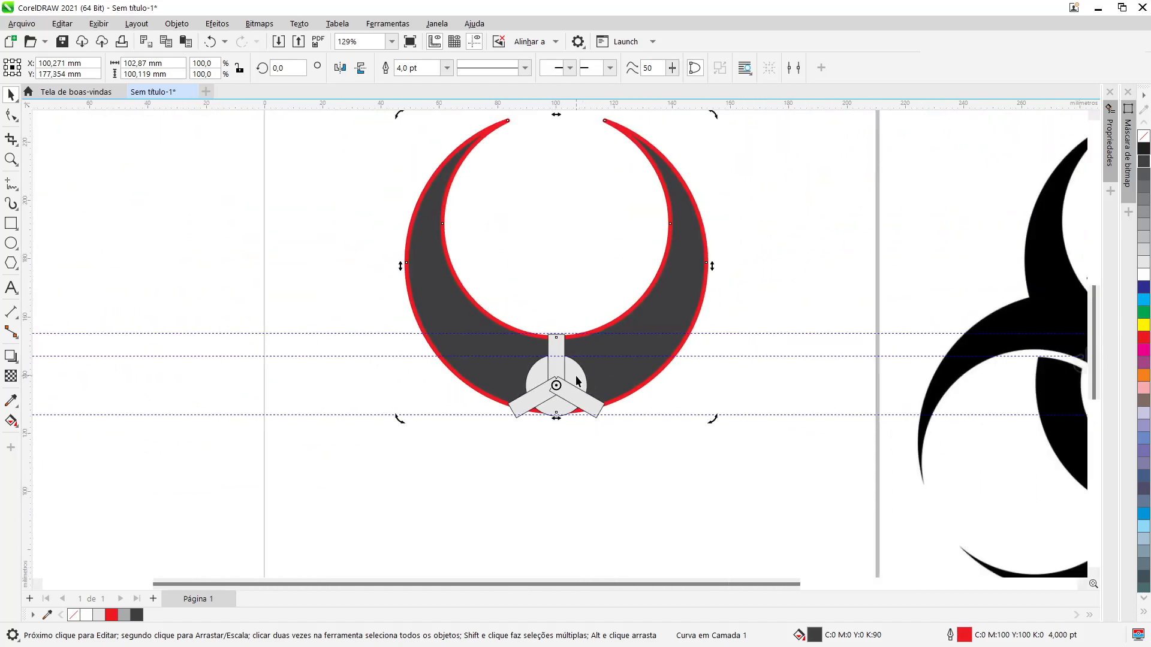
scroll(578, 381, "up", 1)
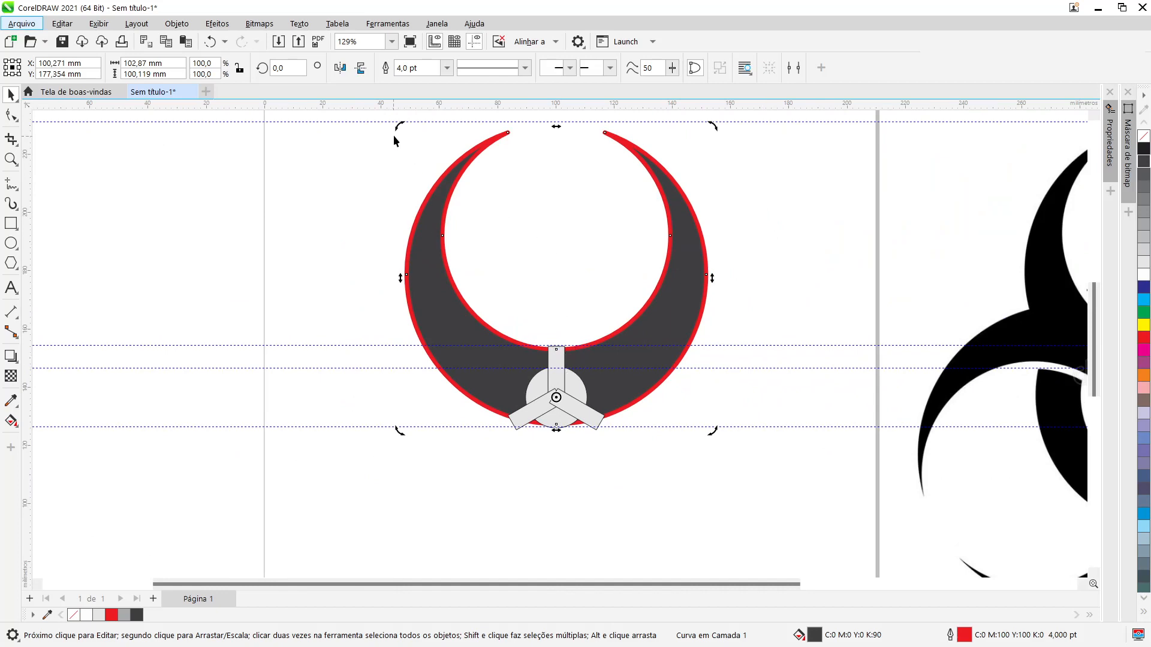
left_click_drag(397, 130, 425, 492)
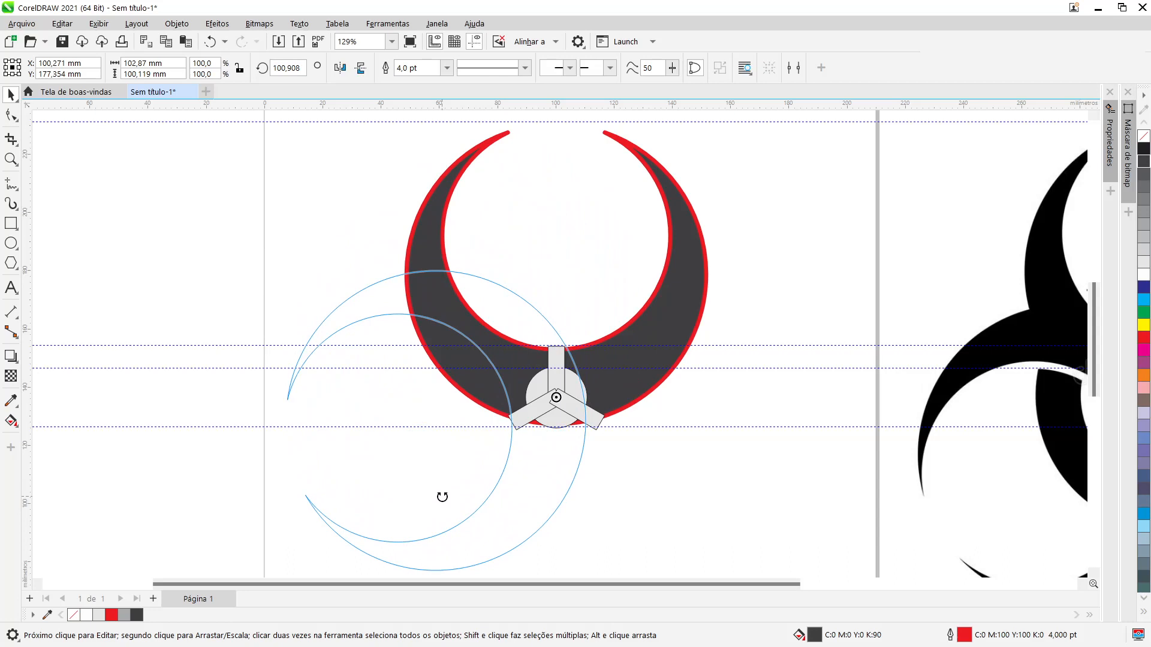
left_click_drag(442, 497, 474, 519)
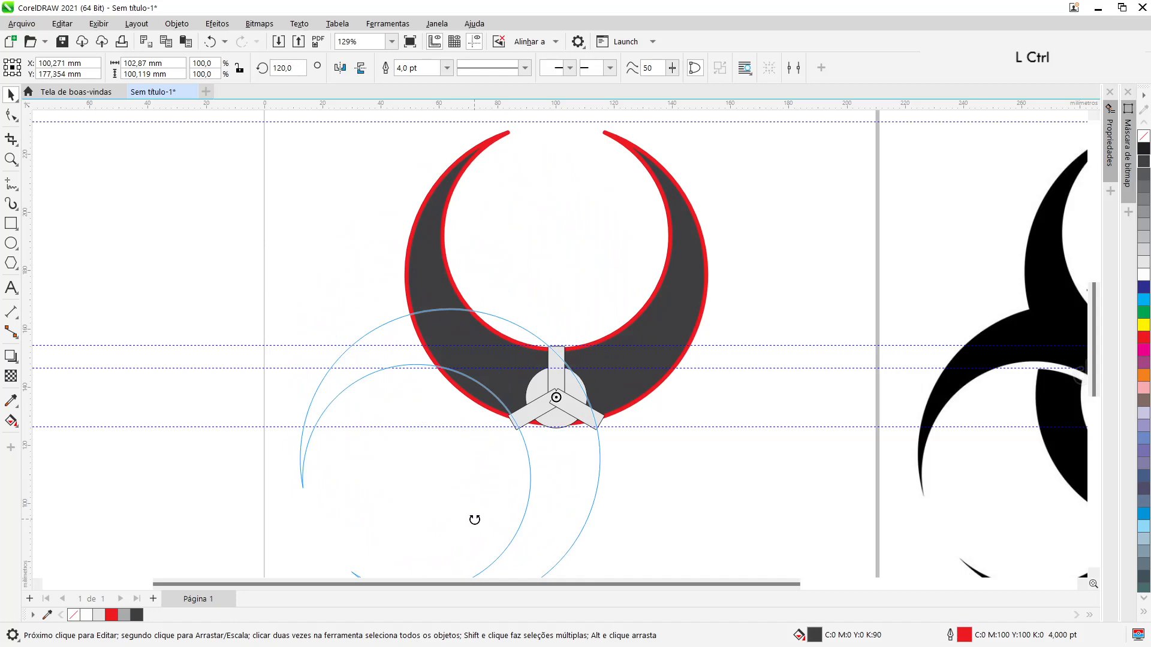
left_click_drag(474, 520, 473, 521)
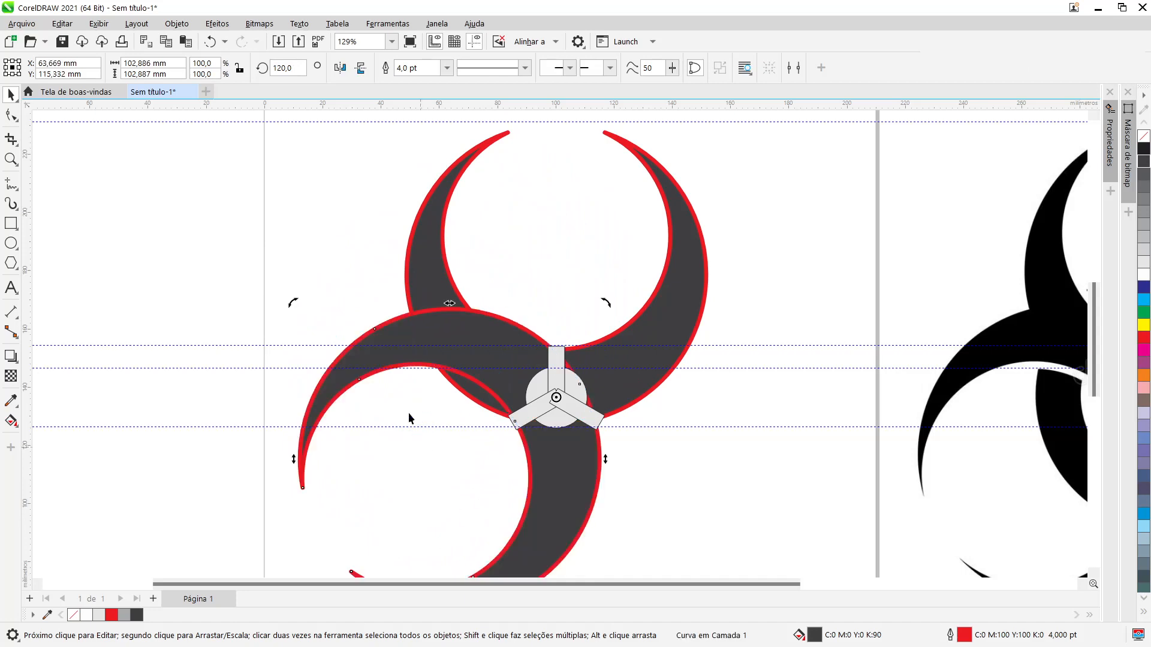
mouse_move(293, 305)
left_mouse_down()
mouse_move(498, 452)
mouse_move(637, 491)
mouse_move(635, 512)
mouse_move(570, 529)
left_mouse_up()
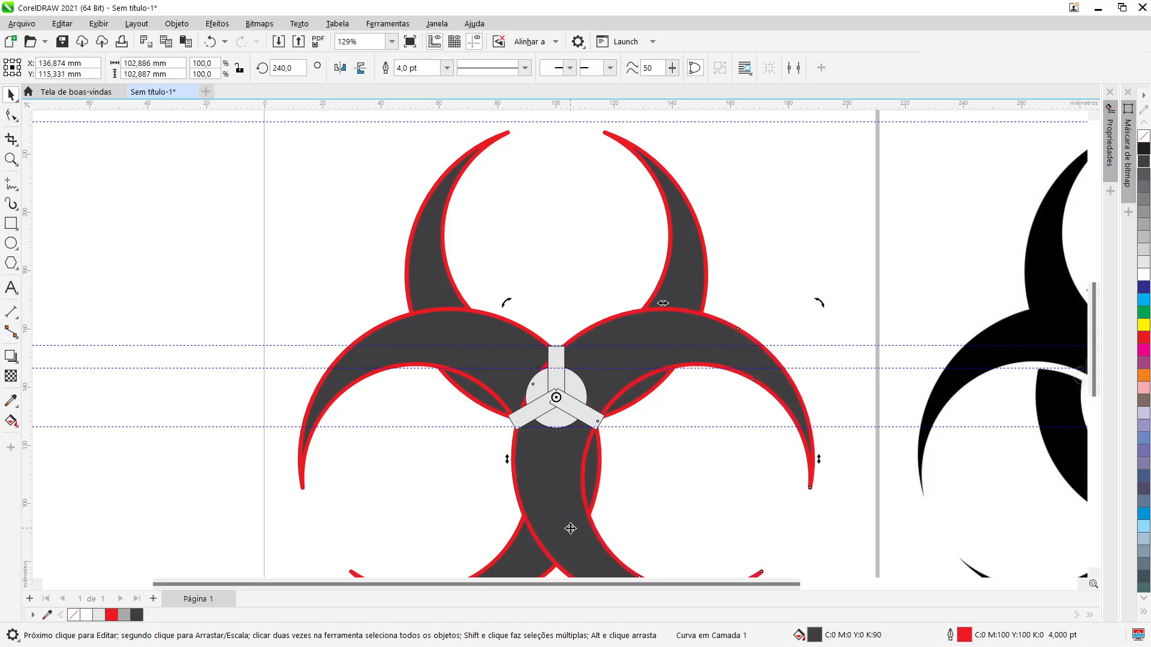
- Compare the three rotated crescents and their junction at the spoked hub with the reference biohazard bitmap
key("F4")
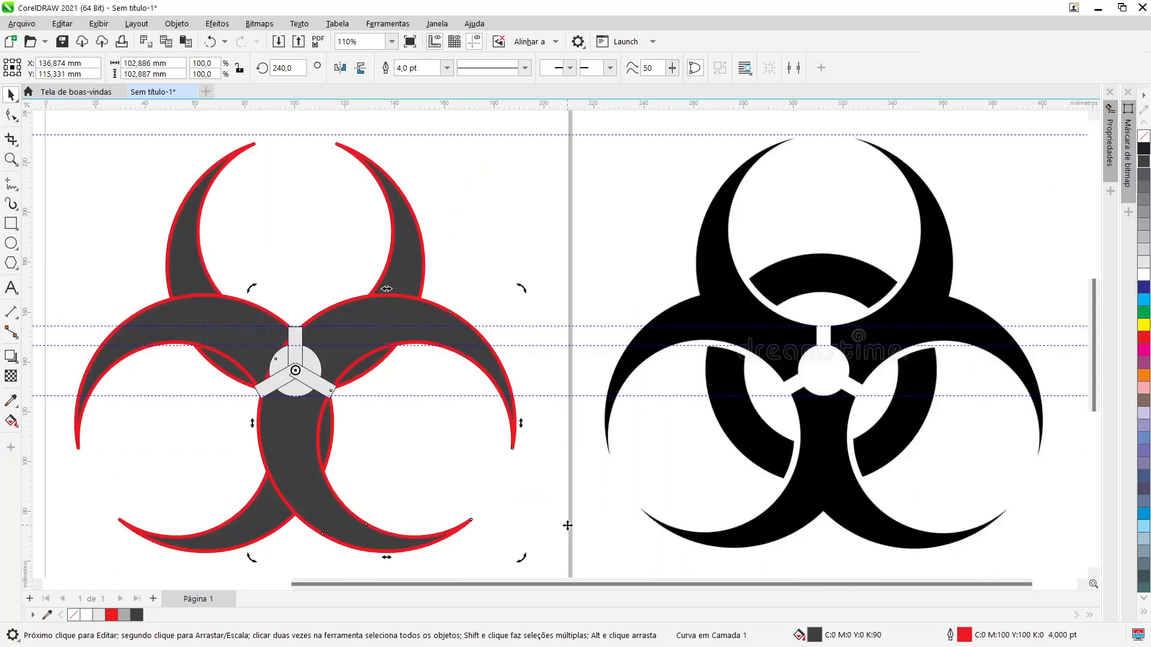
left_click(607, 153)
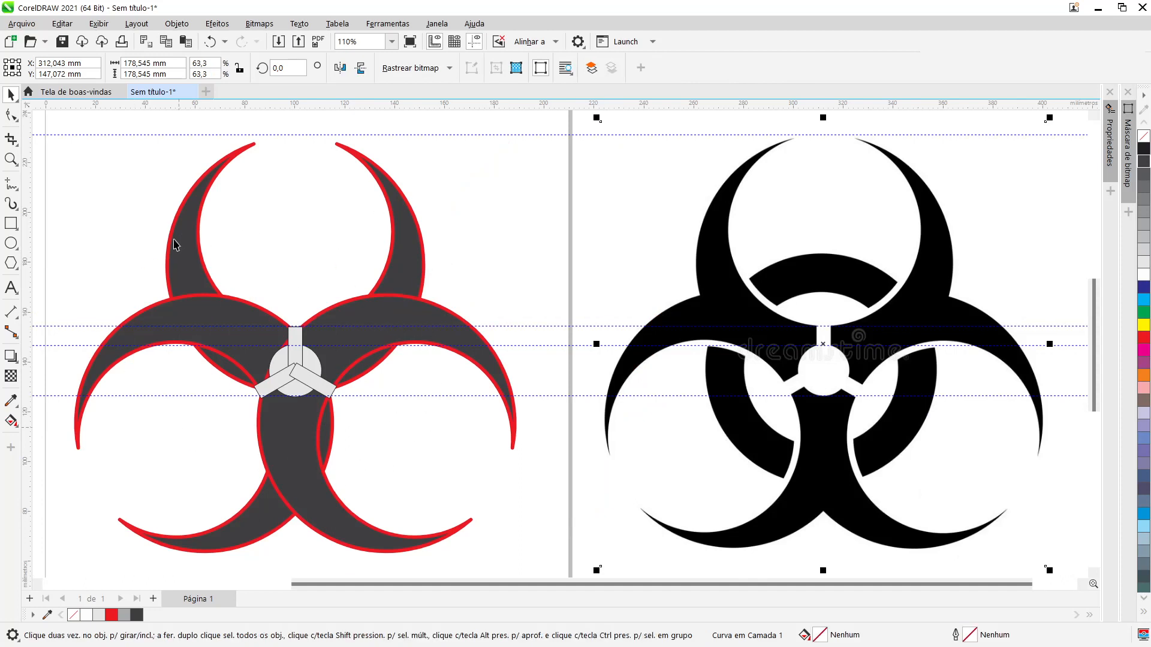
left_click(436, 435)
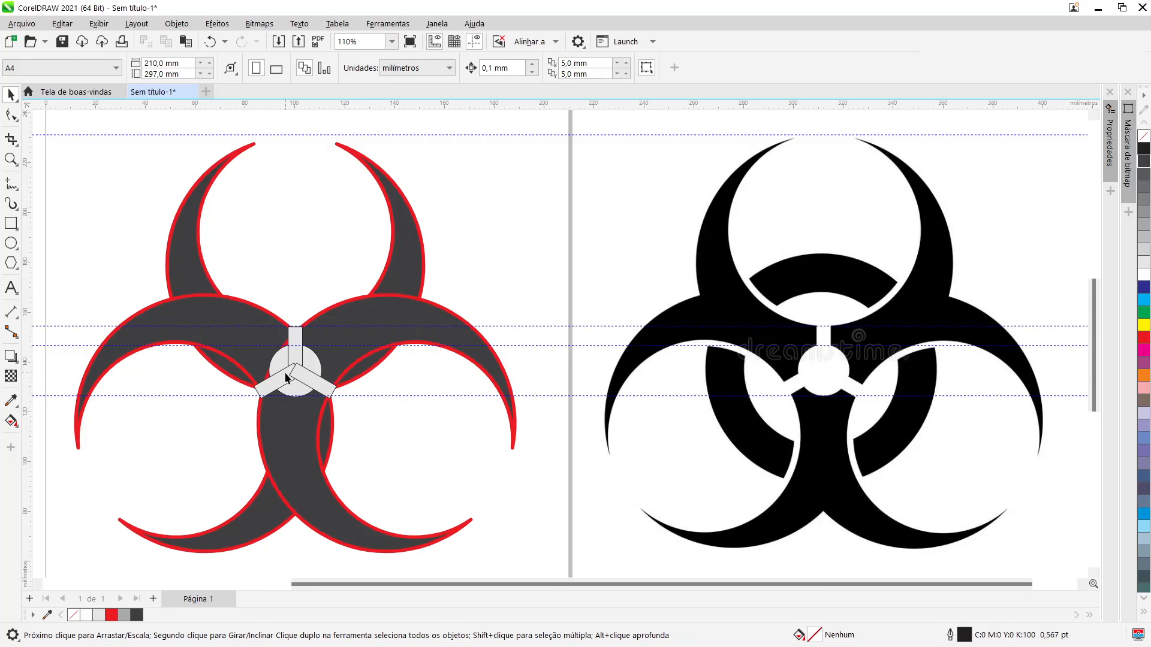
scroll(286, 377, "up", 2)
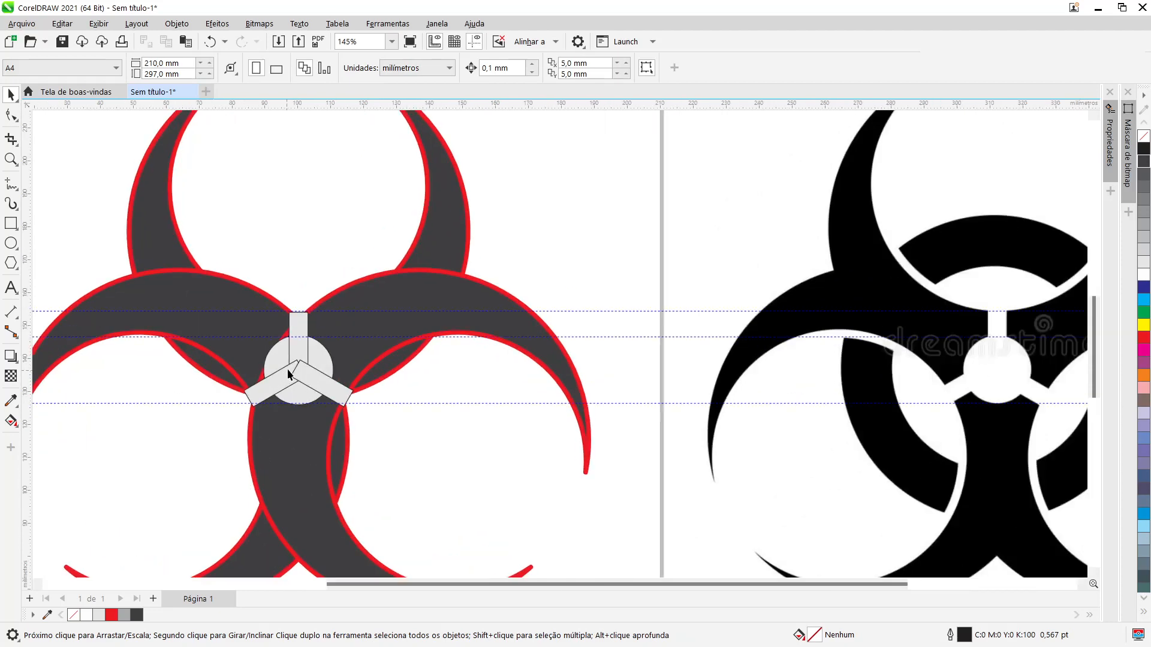
scroll(287, 369, "up", 6)
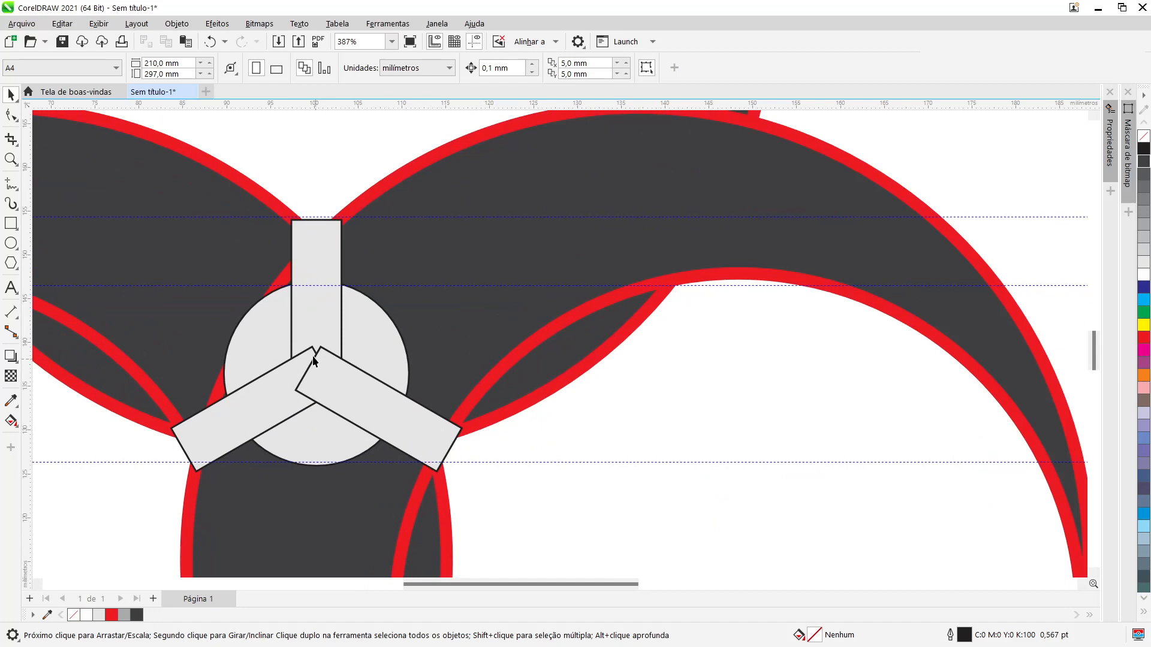
scroll(313, 357, "down", 9)
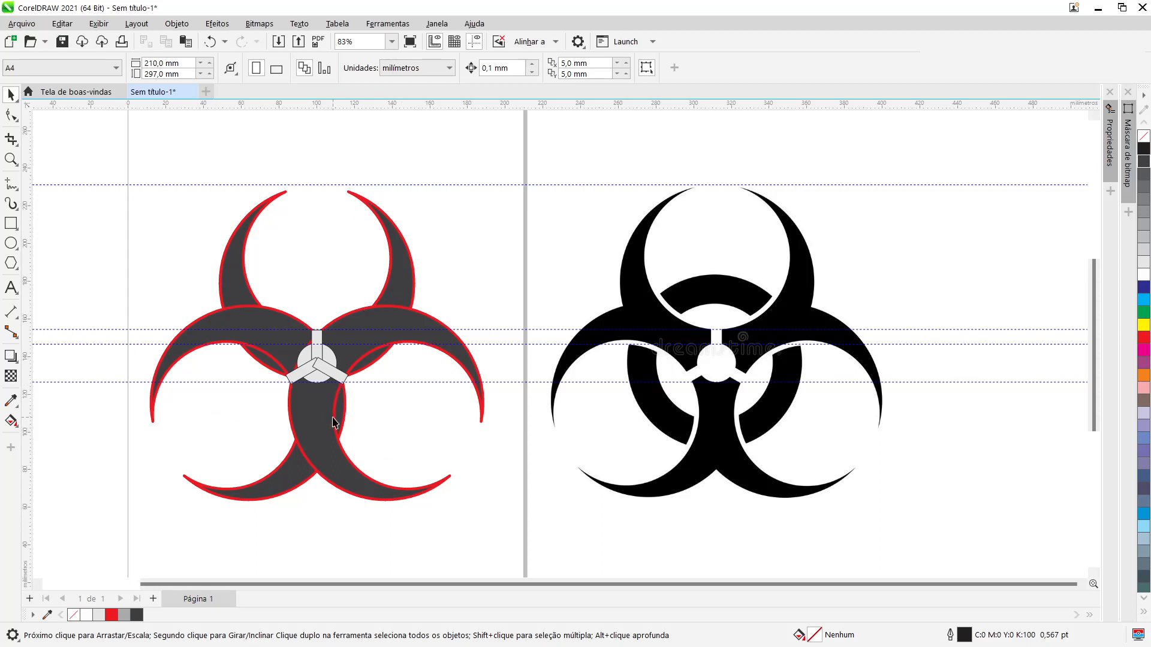
scroll(369, 420, "up", 1)
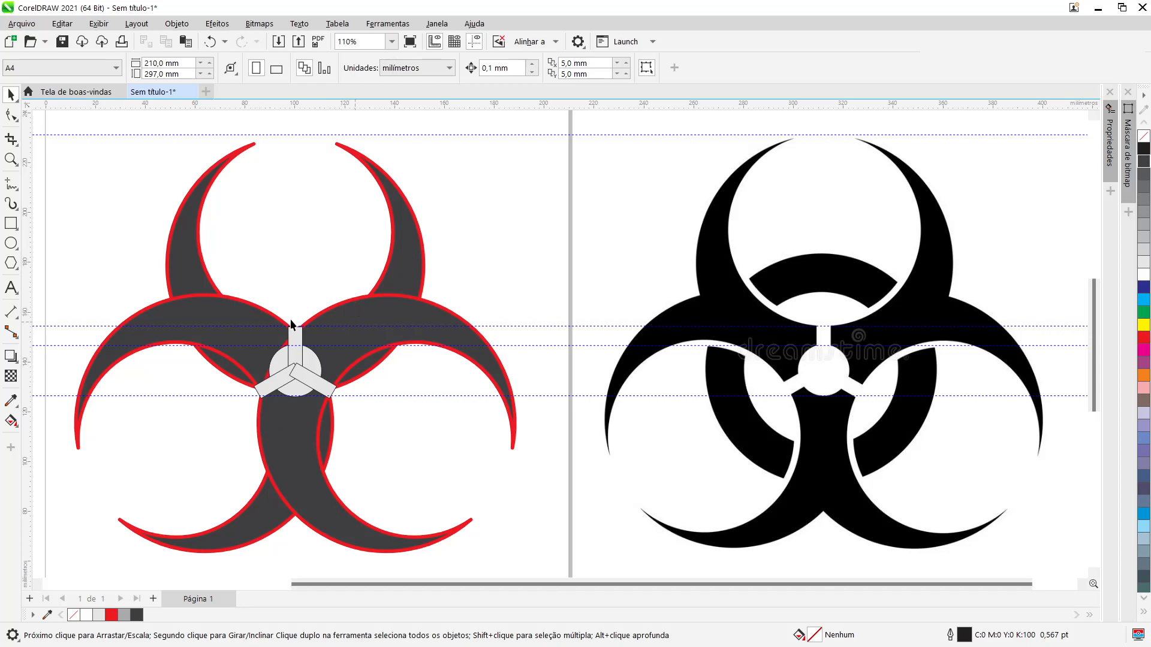
- Remove the dark fill from all three crescents, leaving only their red outlines
left_click(400, 326)
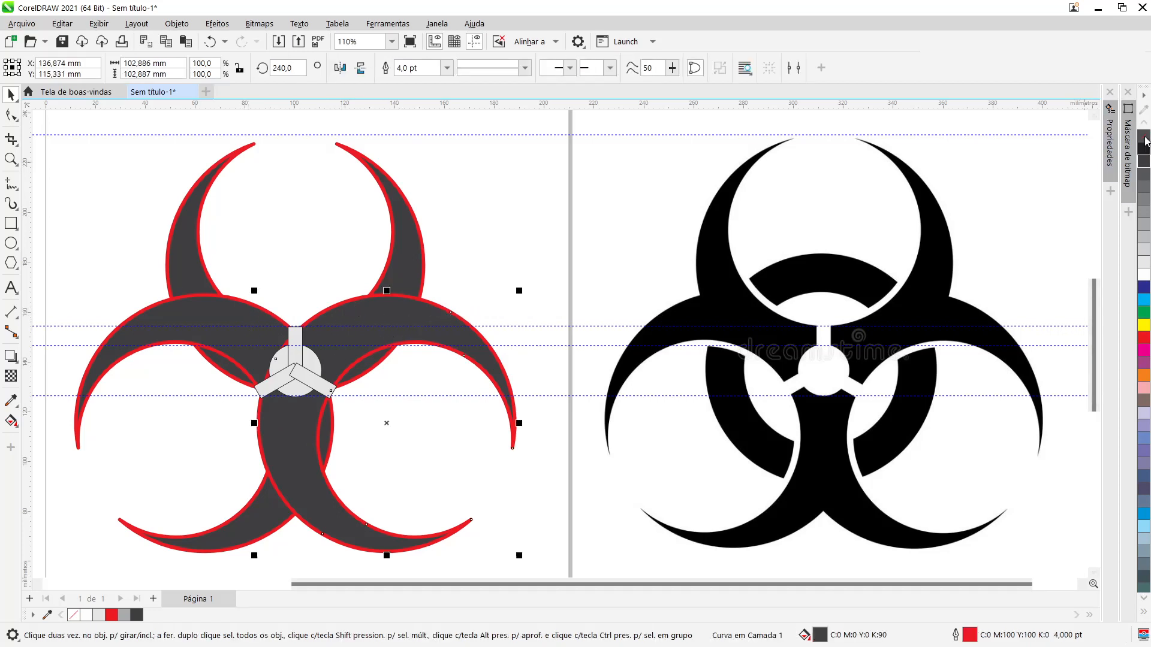
left_click(1144, 137)
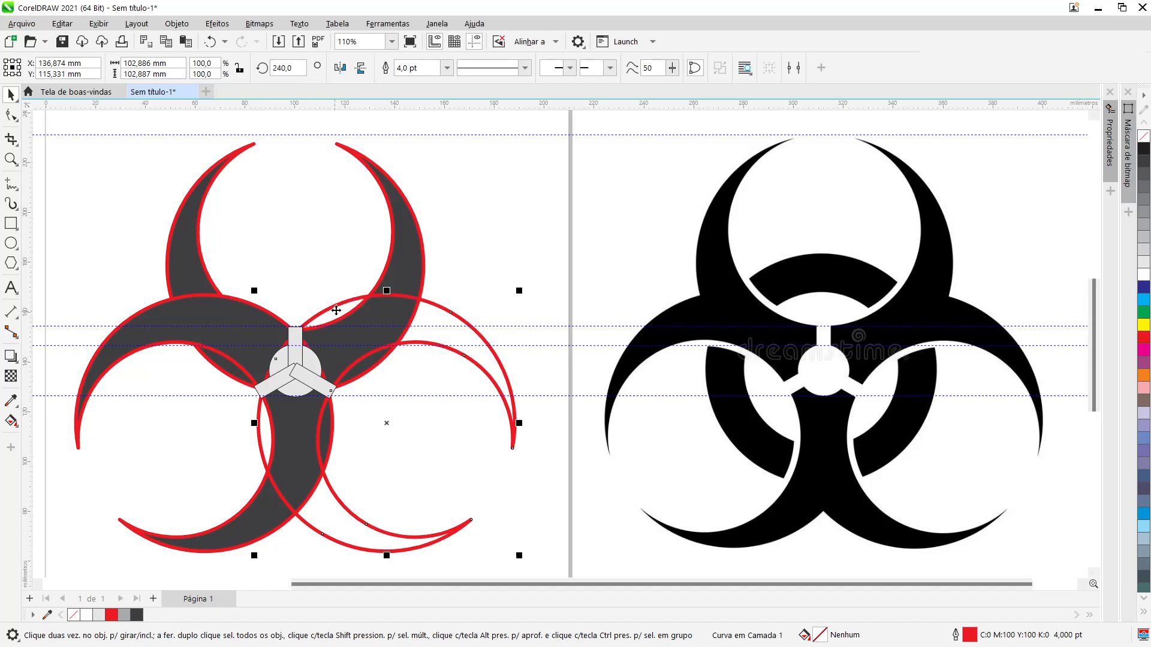
left_click(177, 271)
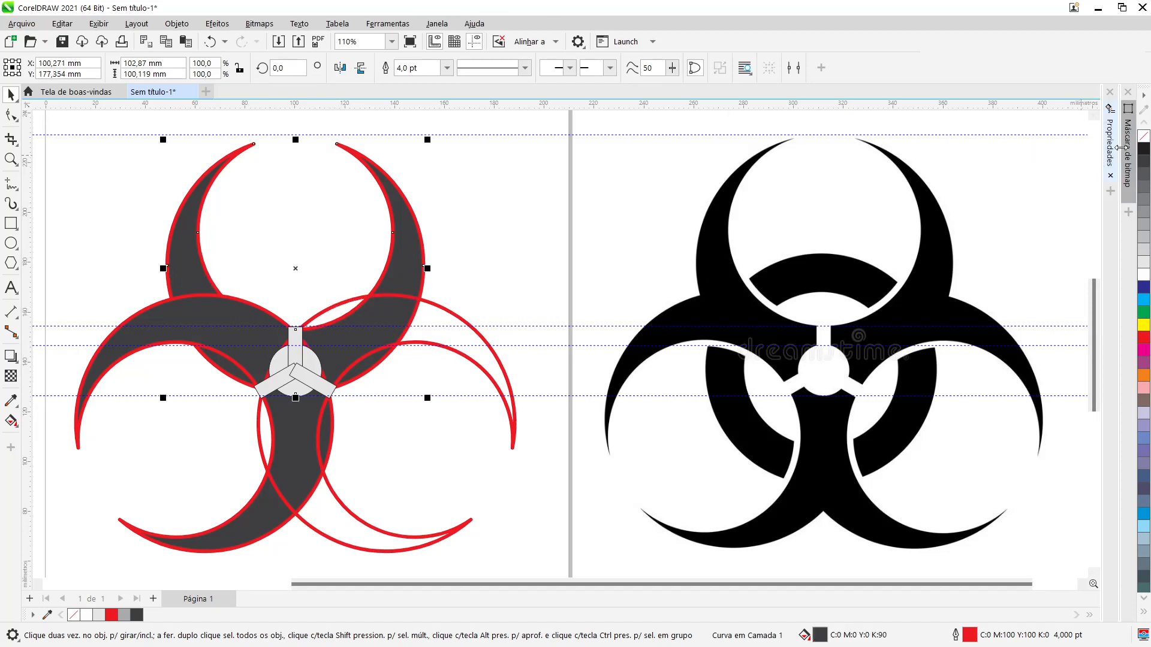
left_click(1144, 137)
left_click(146, 340)
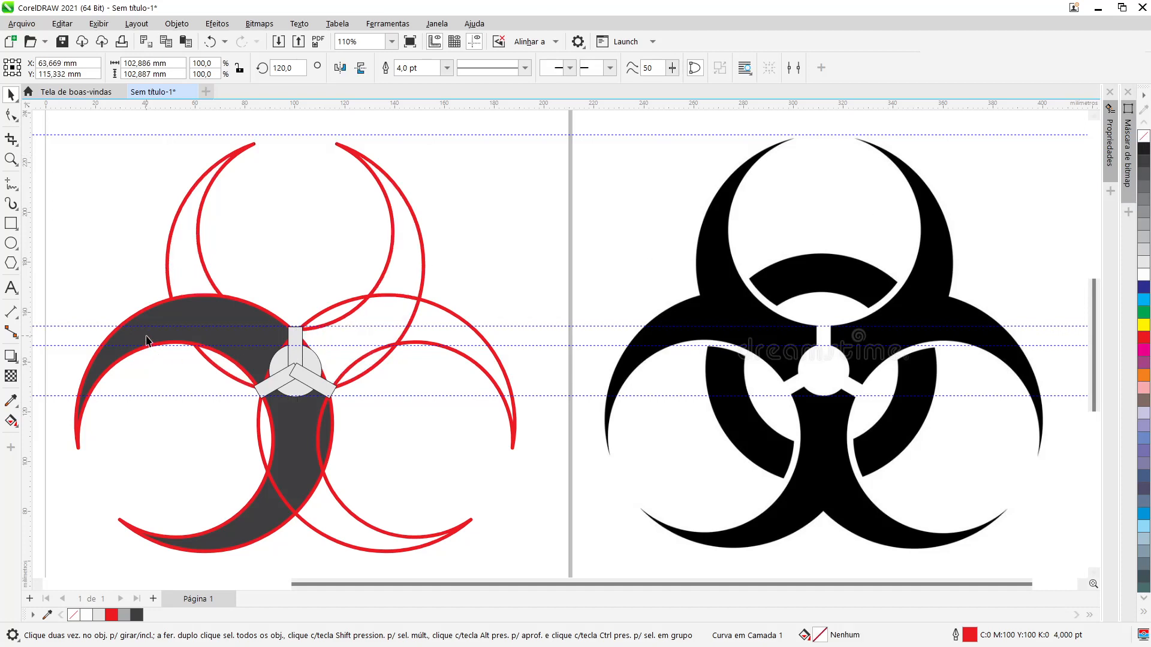
left_click(1142, 144)
left_click(556, 504)
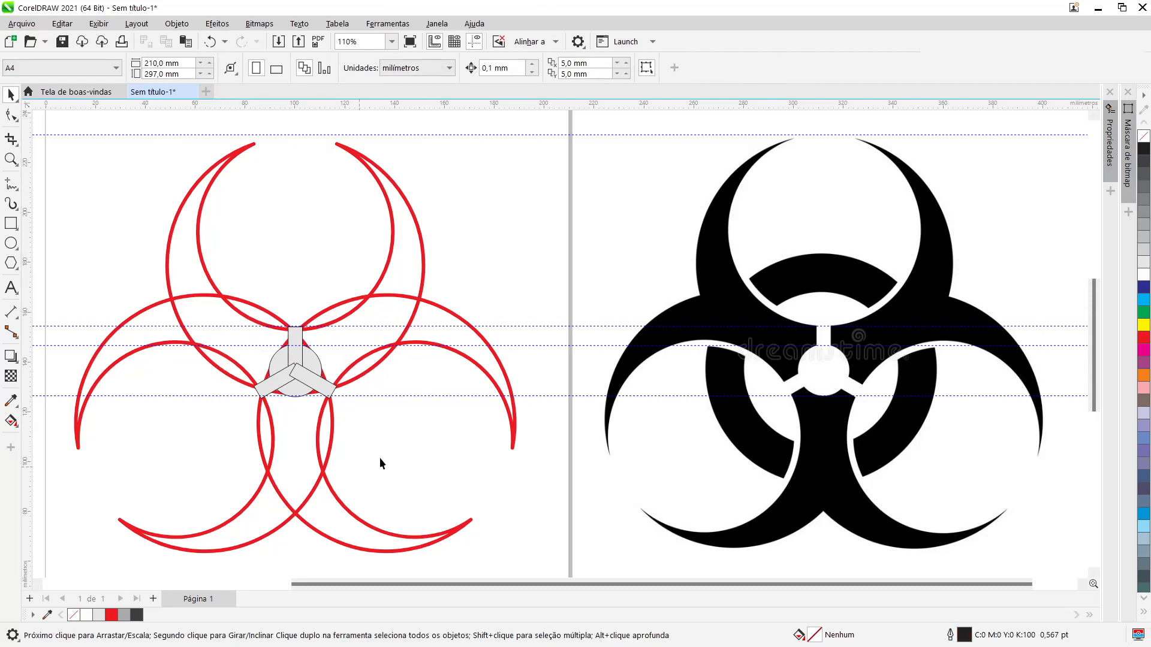
- Shift the reference bitmap farther from the page, and move the spoked hub group straight across into the gap, to about X 233 mm
left_click(297, 384)
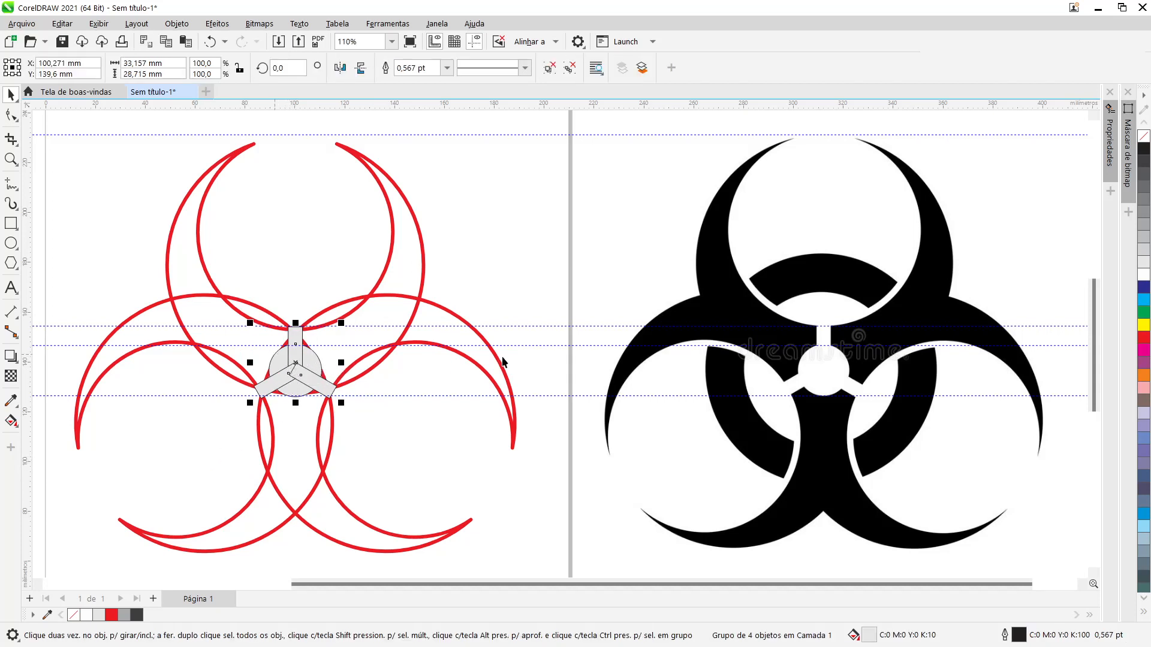
left_click(656, 334)
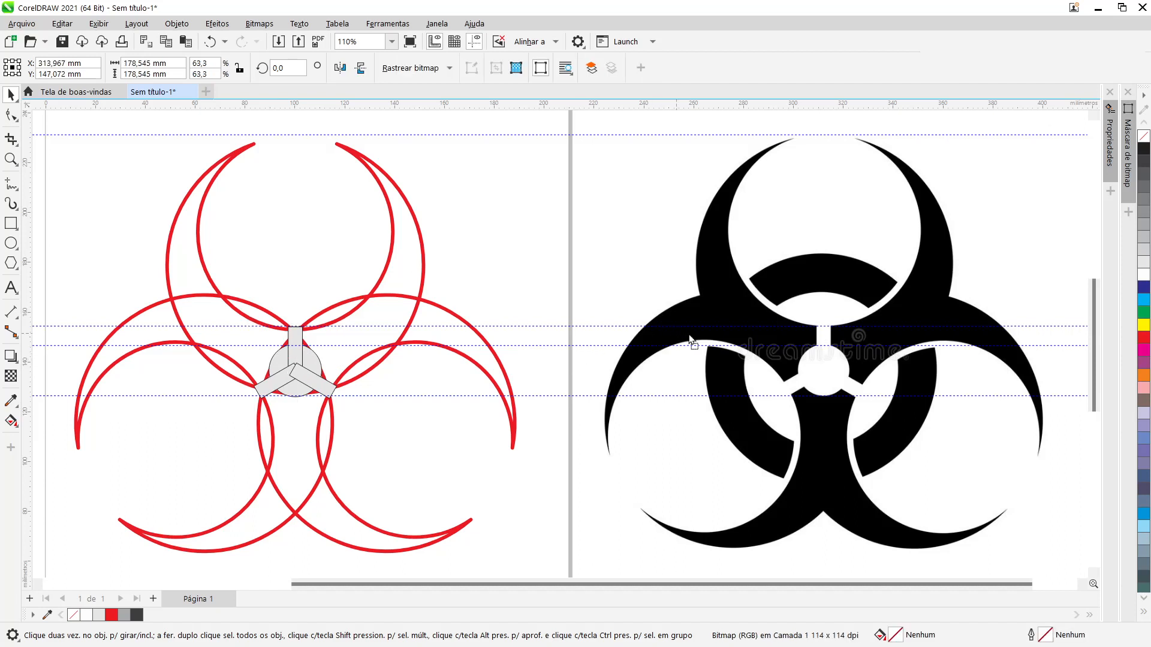
left_click_drag(693, 336, 757, 339)
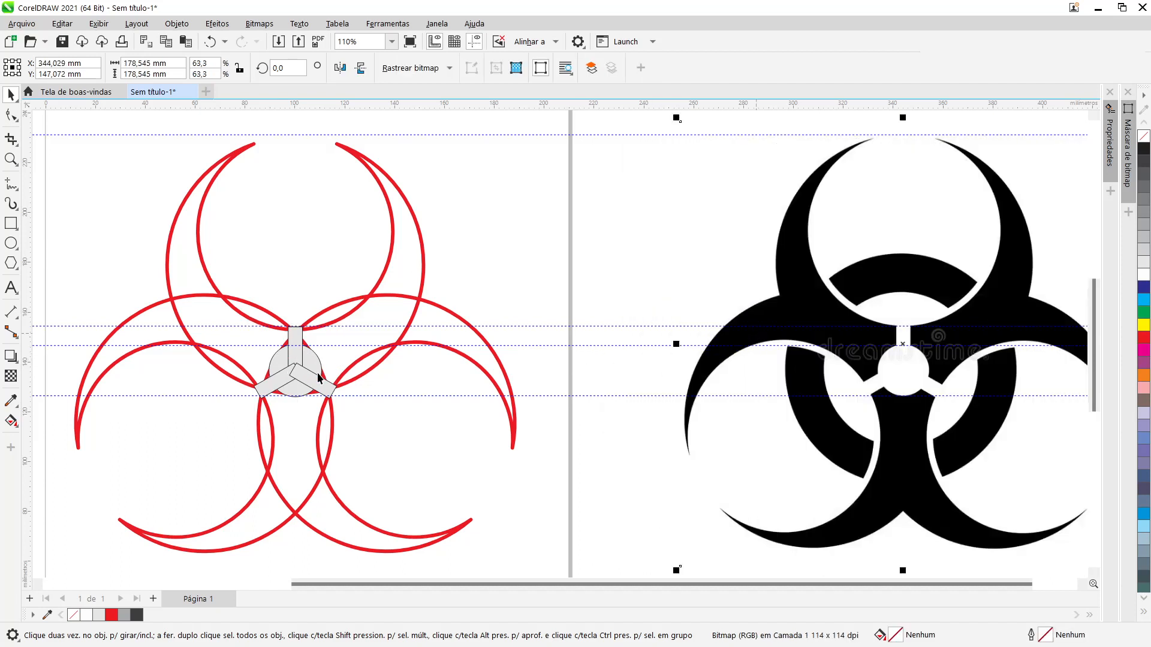
left_click(298, 371)
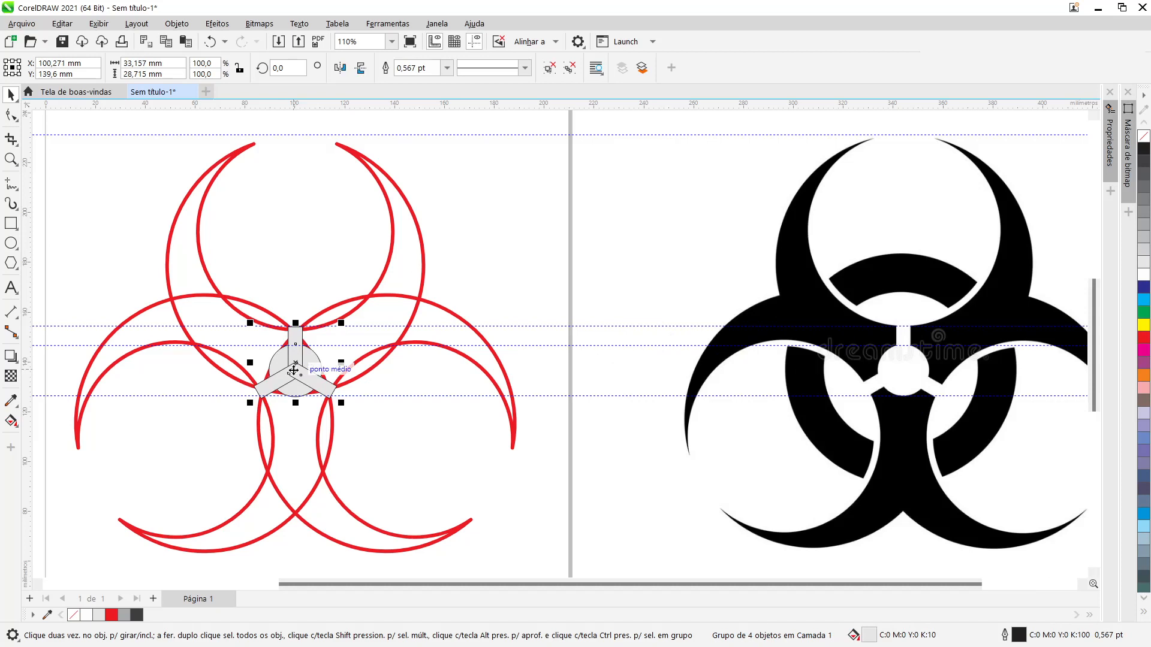
left_click_drag(300, 372, 623, 390)
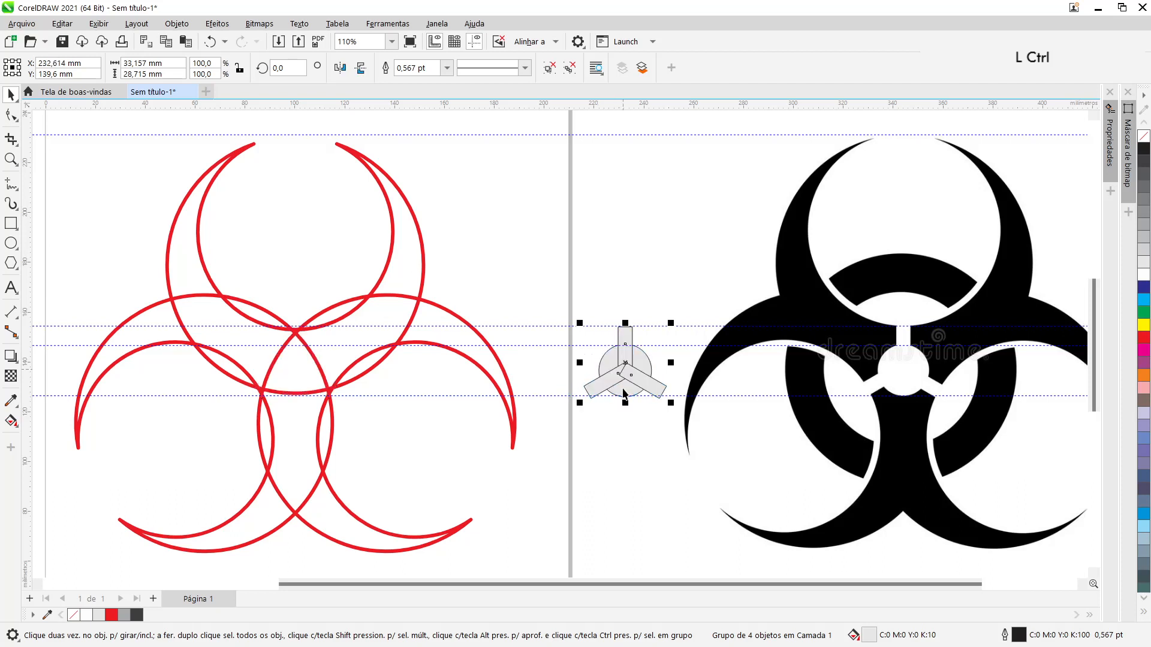
left_click(597, 245)
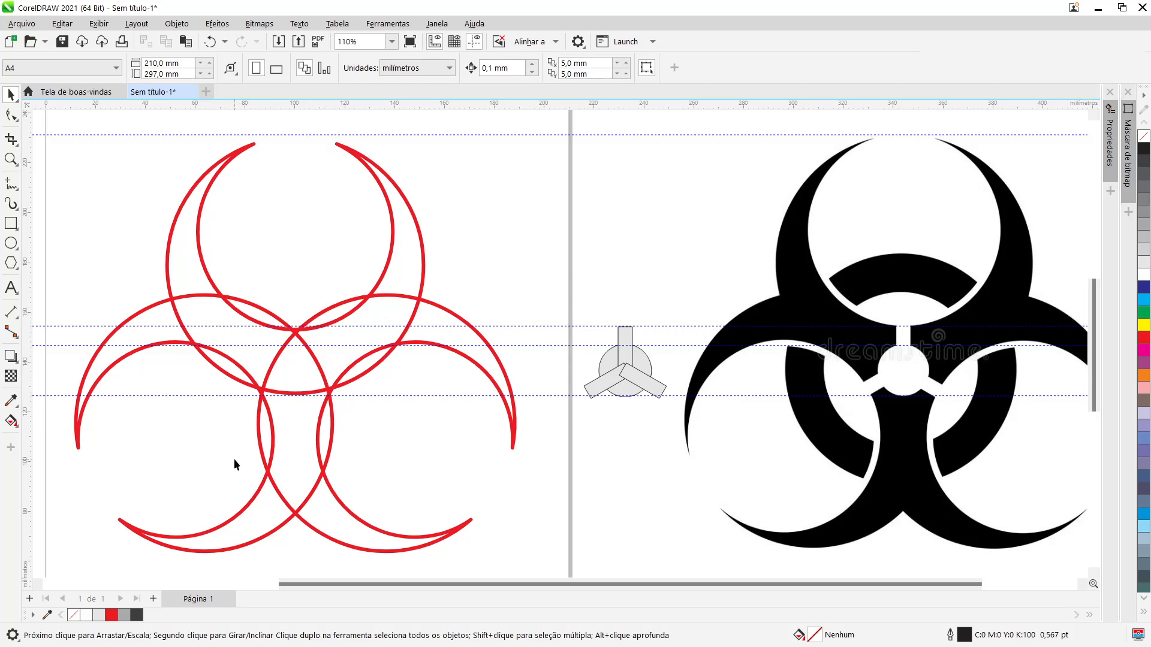
- Use Smart Fill to create light grey shapes in the six outer horn sections of the overlapping crescents
left_click(8, 422)
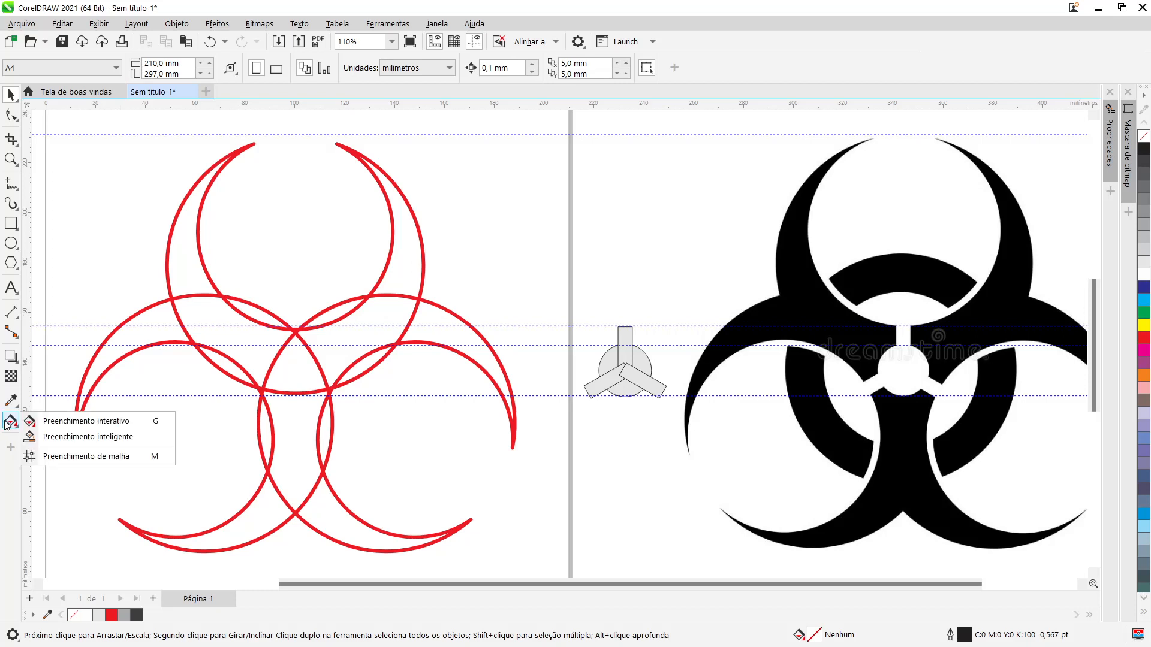
left_click(61, 437)
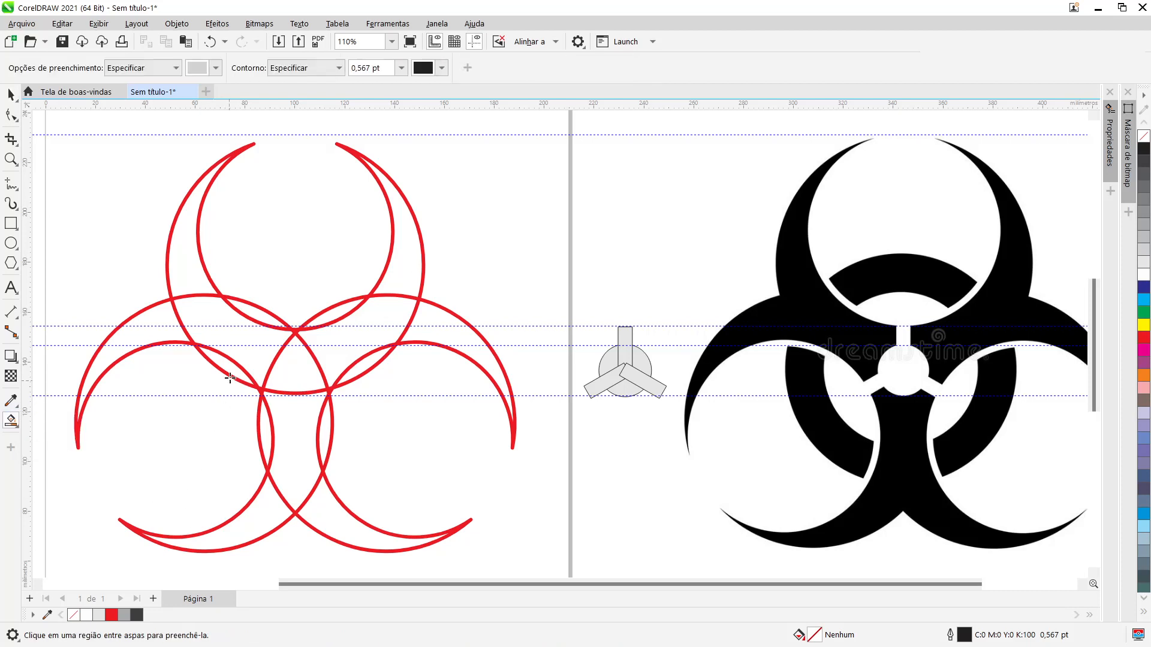
left_click(182, 262)
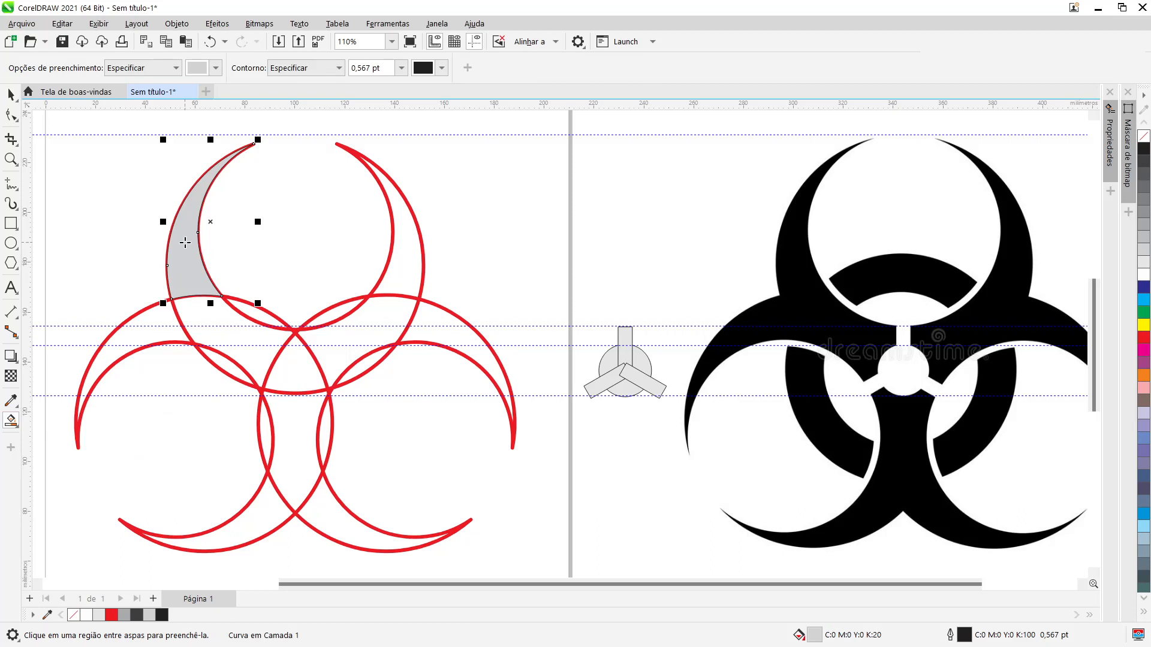
left_click(406, 268)
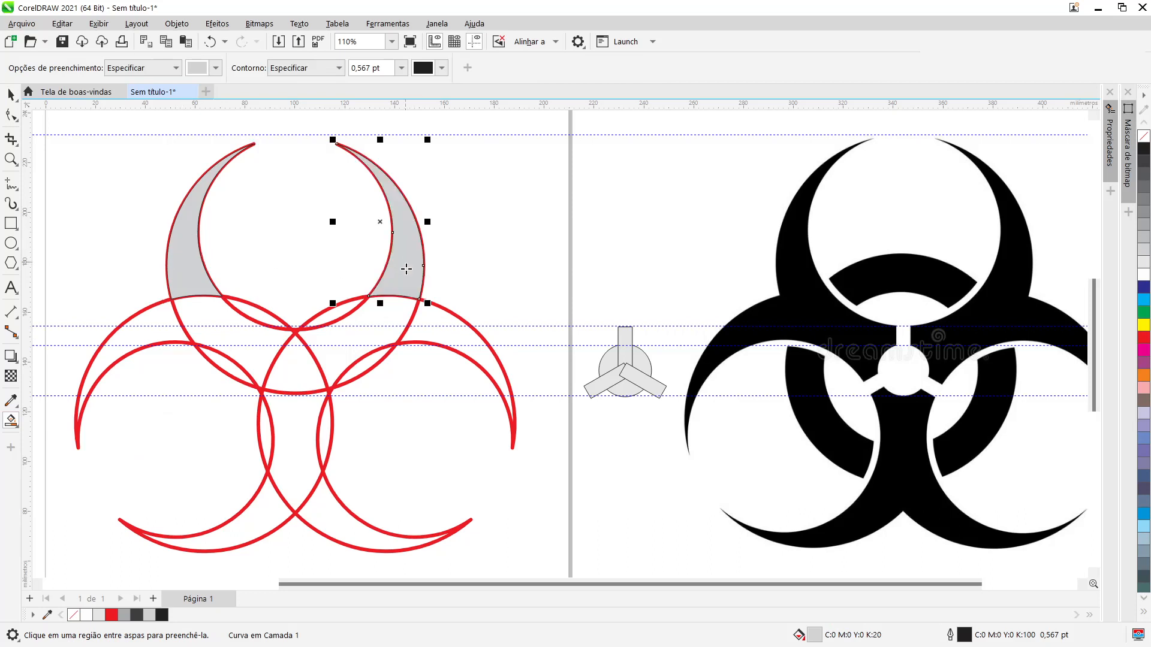
left_click(463, 340)
left_click(332, 529)
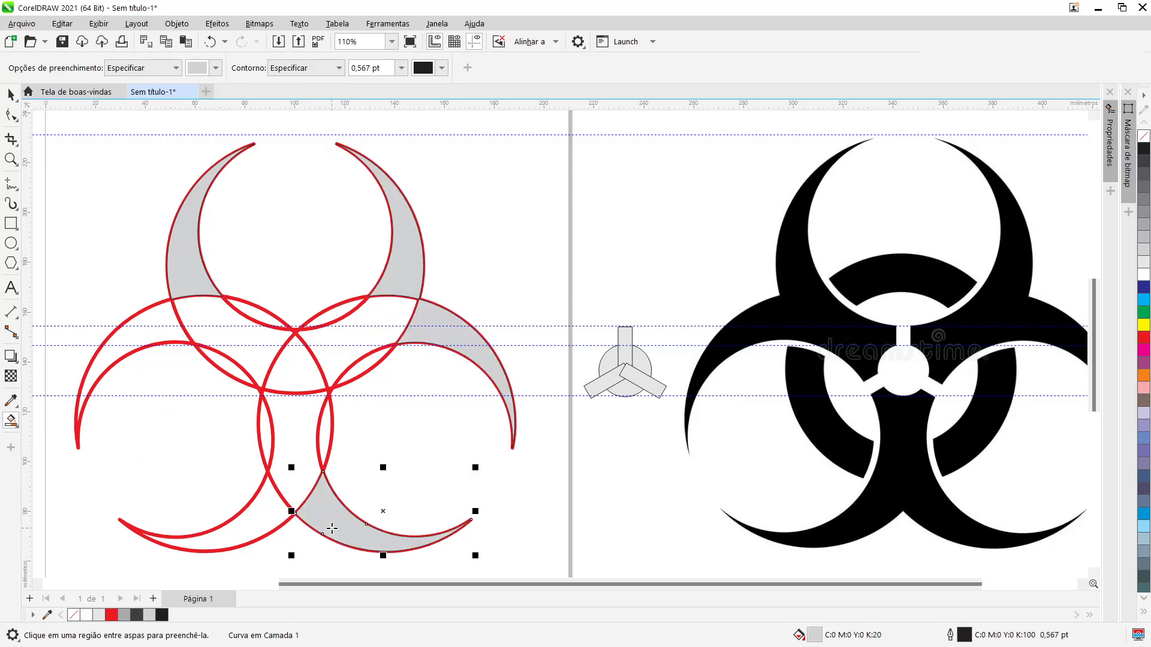
left_click(257, 520)
left_click(151, 333)
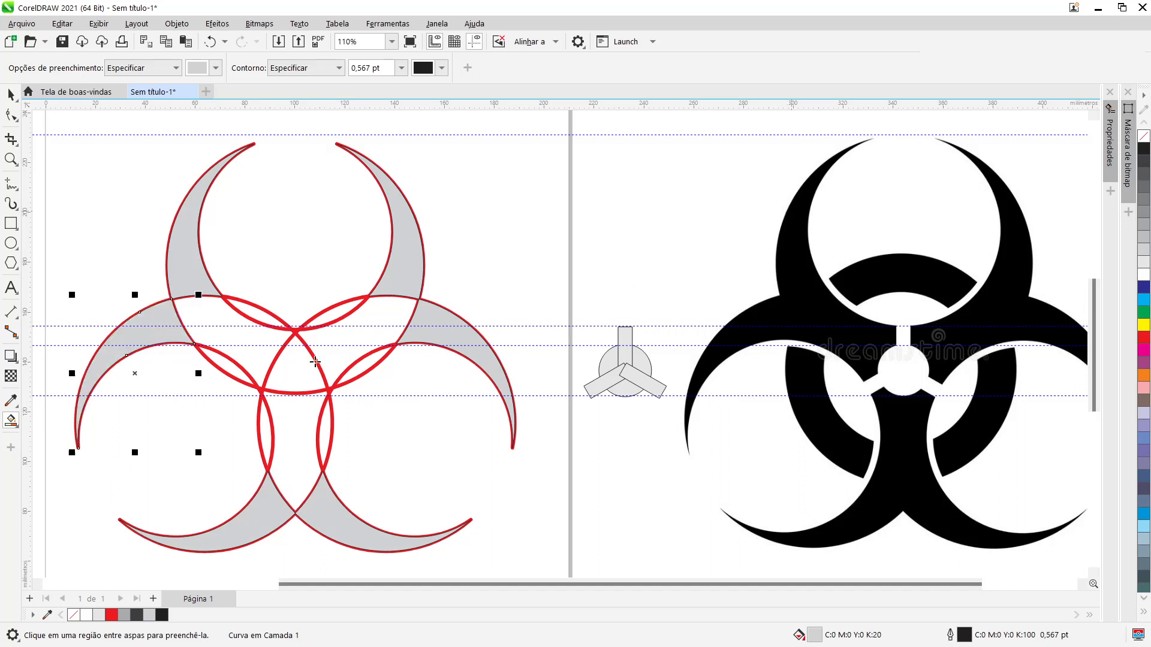
- Smart-fill the three inner arm sections and the central triangle of the symbol with the same light grey
left_click(233, 340)
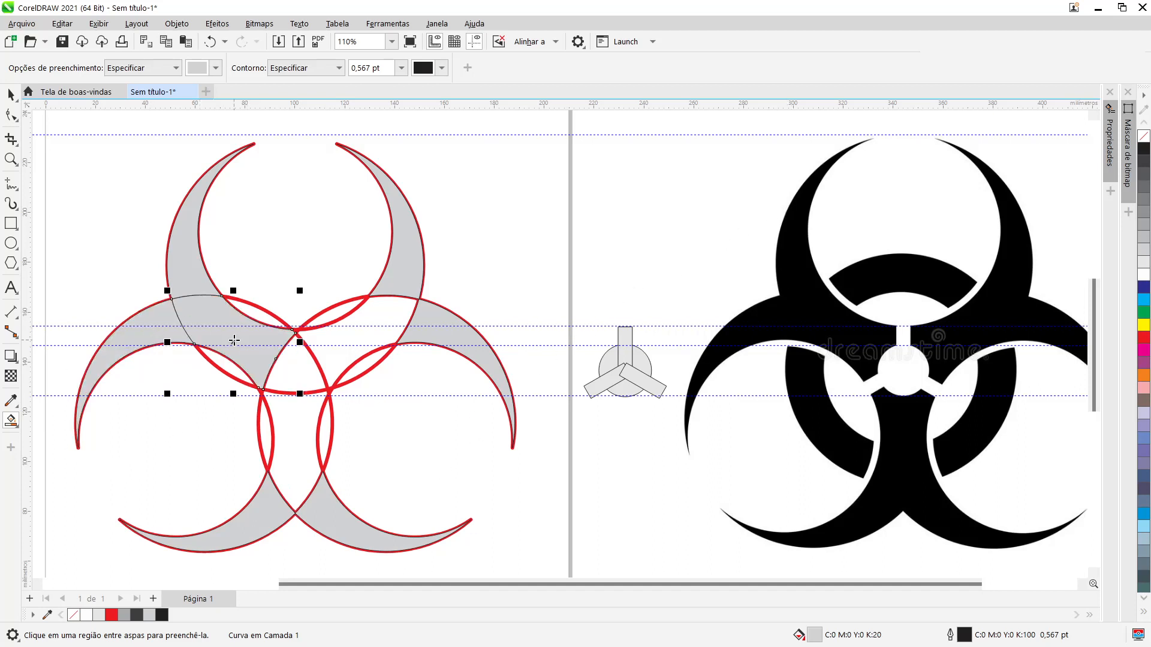
left_click(360, 339)
left_click(292, 436)
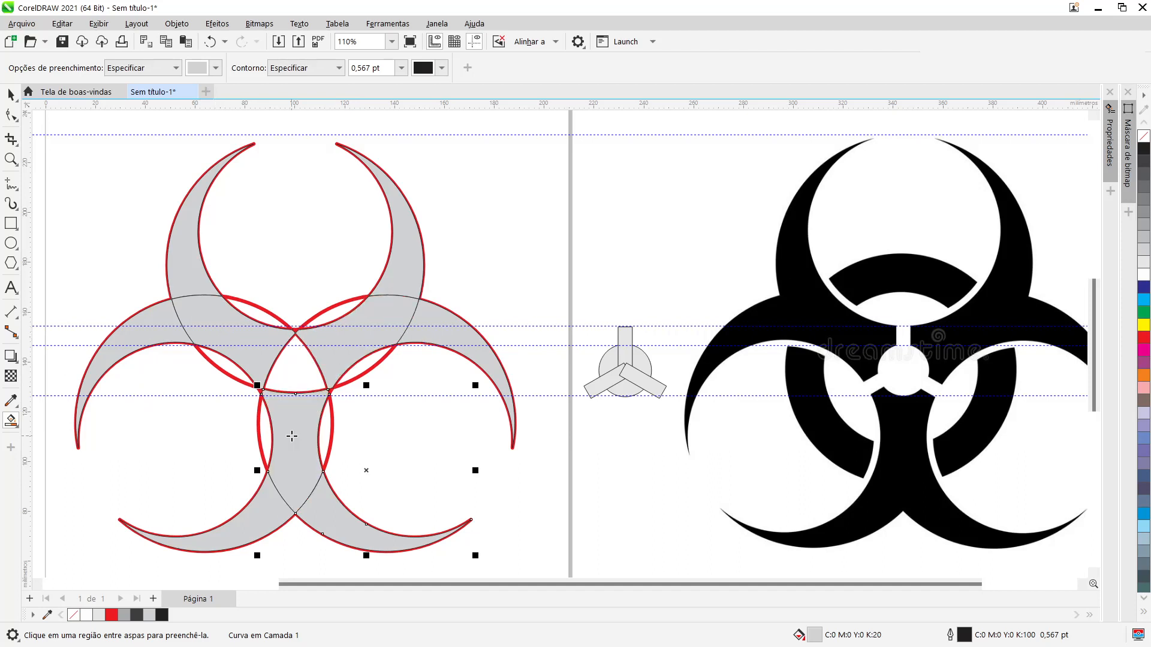
left_click(298, 368)
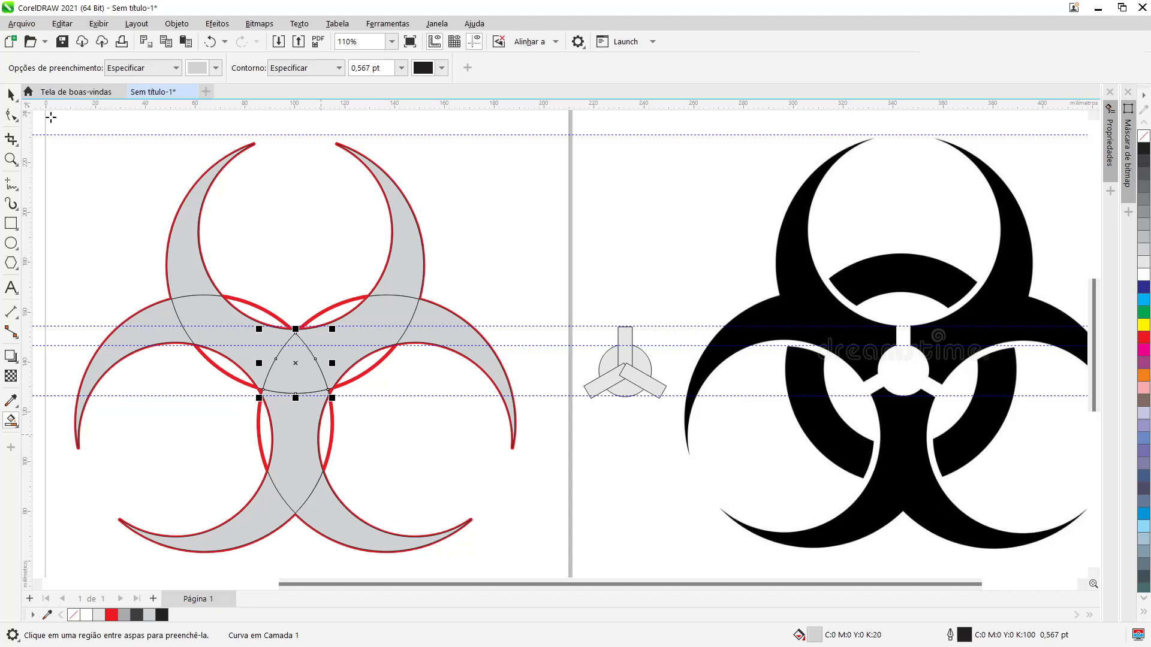
- Delete the three original red-outlined crescents, keeping only the grey Smart Fill shapes
left_click(10, 95)
left_click(528, 243)
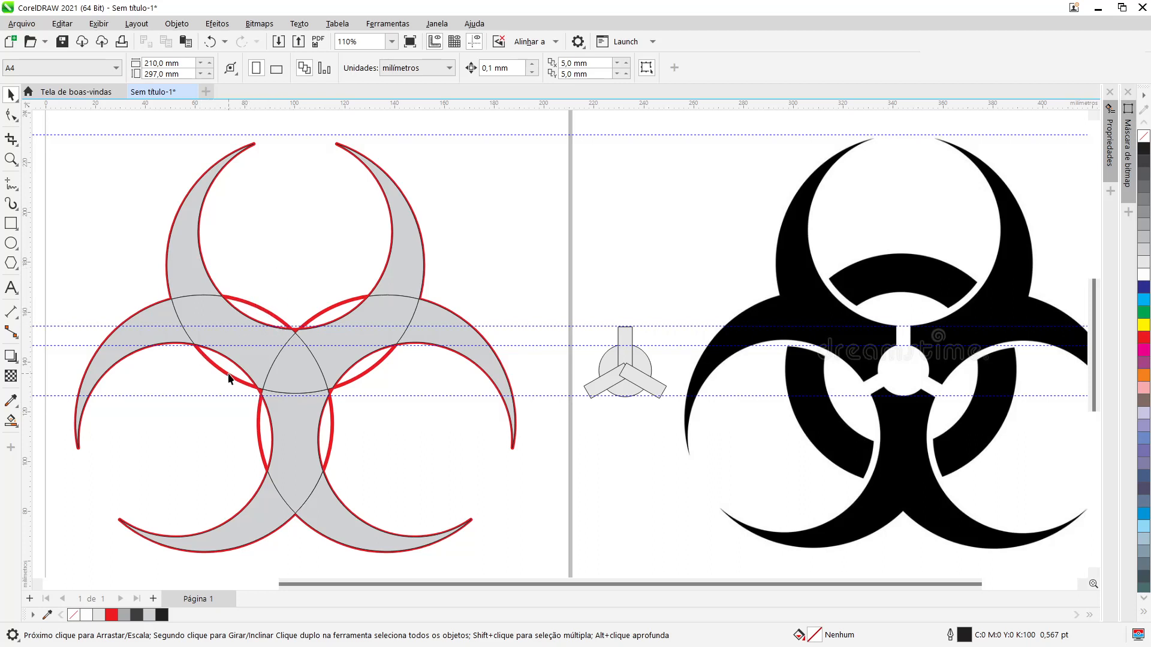
left_click(261, 310)
key("Delete")
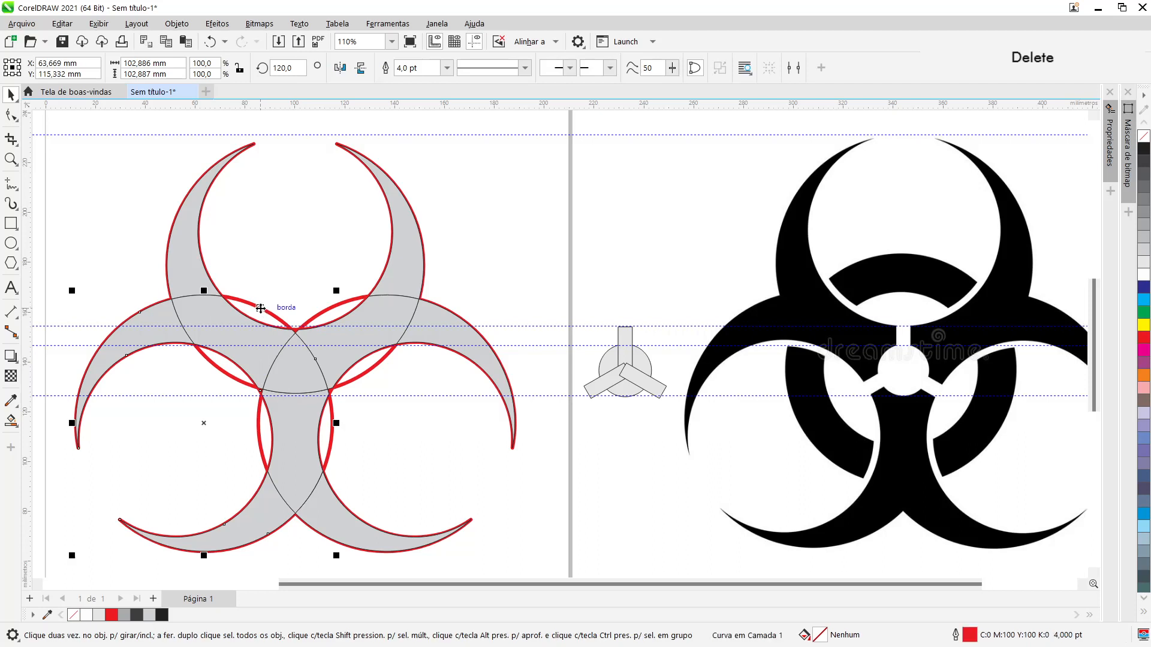
left_click(334, 313)
key("Delete")
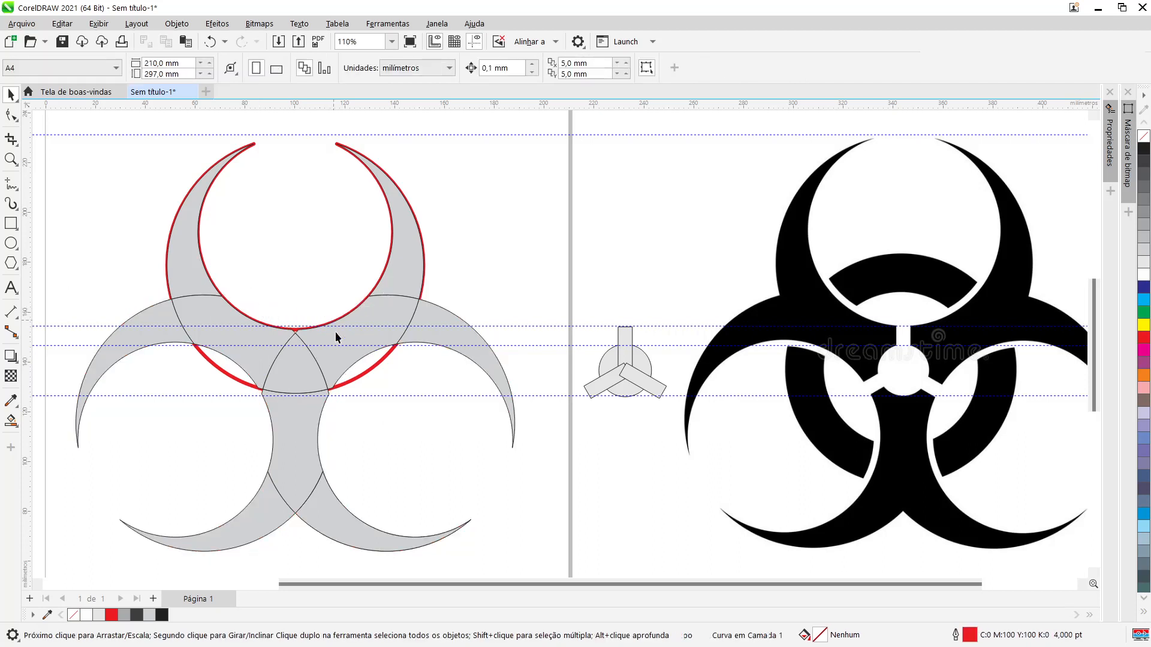
left_click(366, 370)
key("Delete")
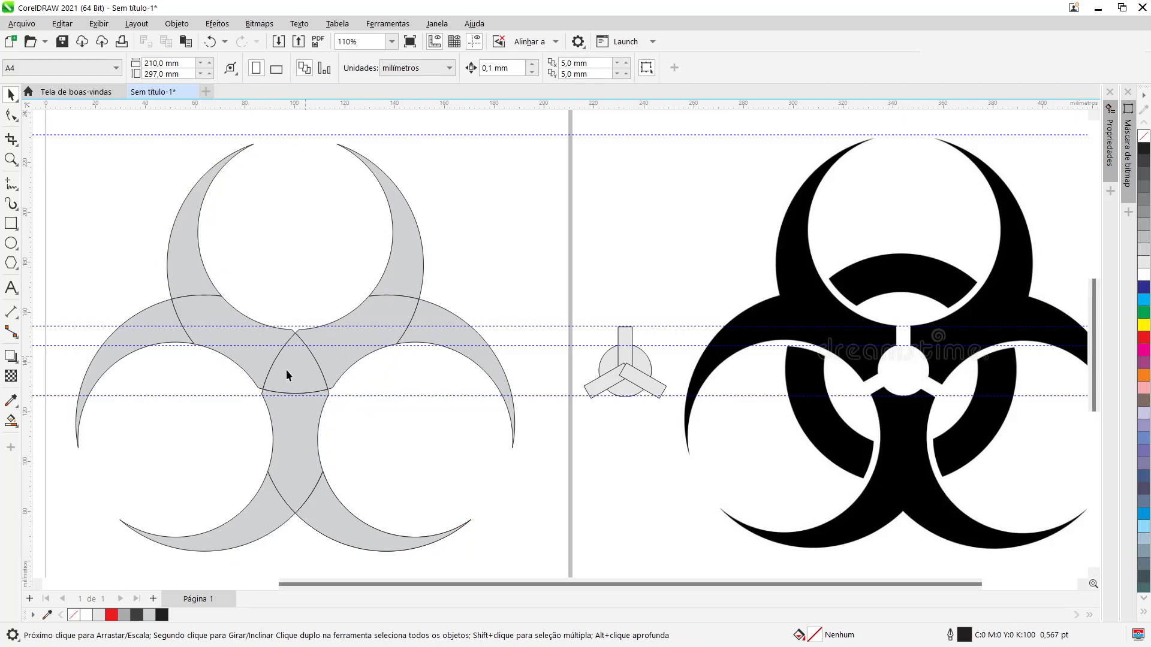
- Fill the spoked hub group beside the page with cyan (C:100 M:0 Y:0 K:0)
scroll(286, 370, "up", 2)
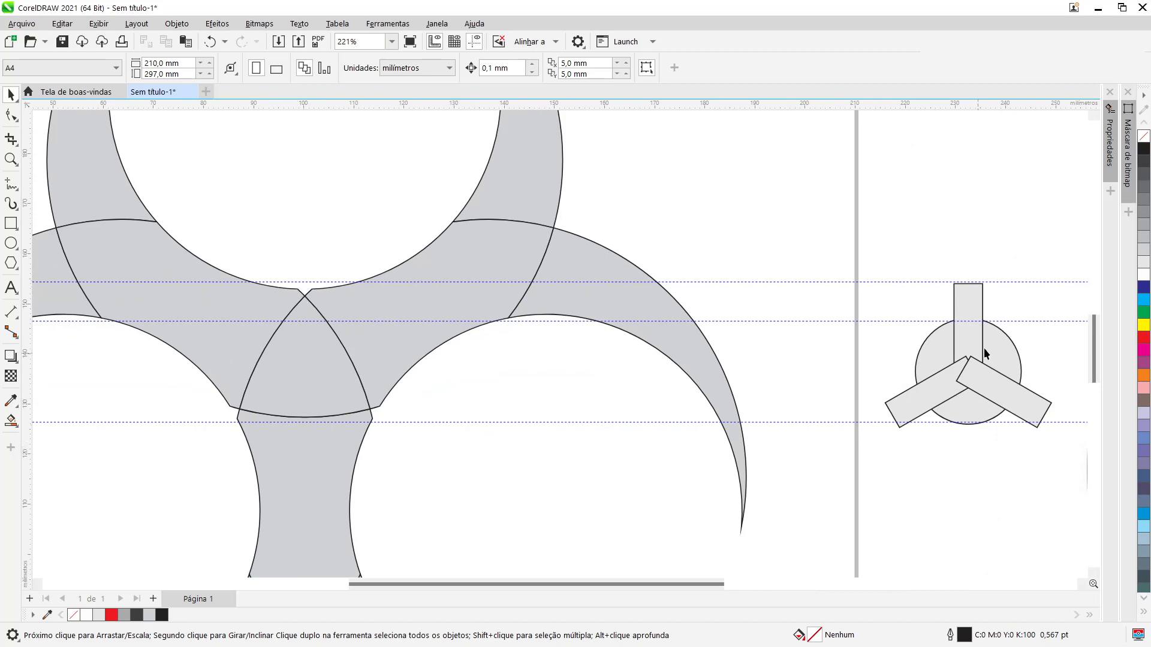
left_click(962, 387)
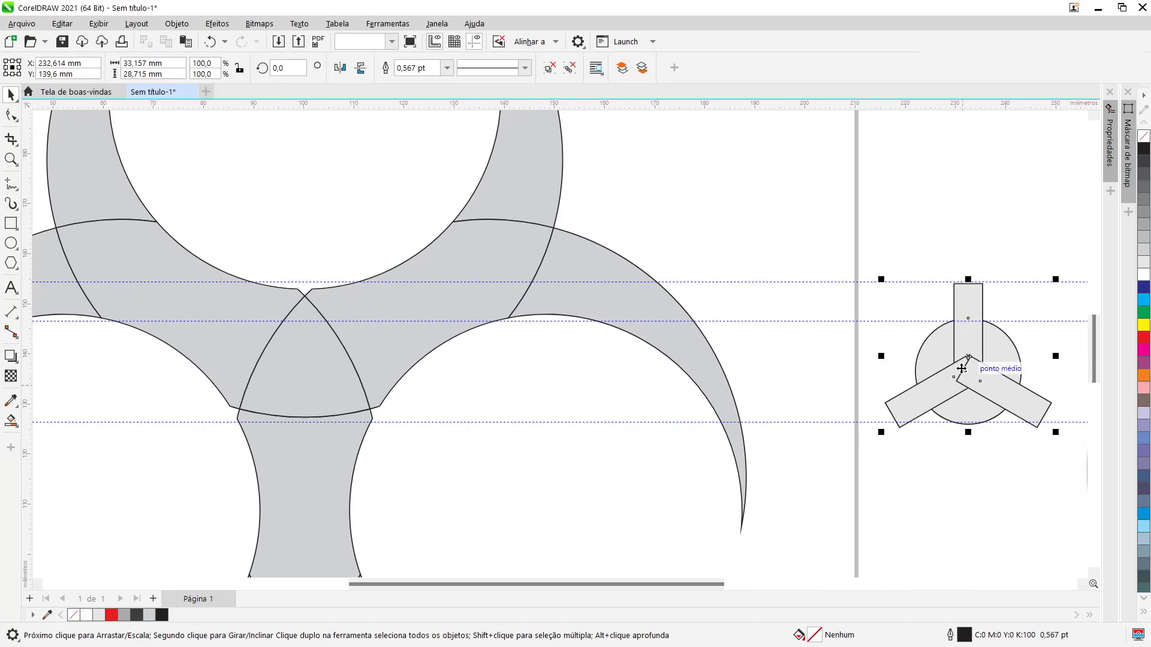
scroll(452, 411, "down", 2)
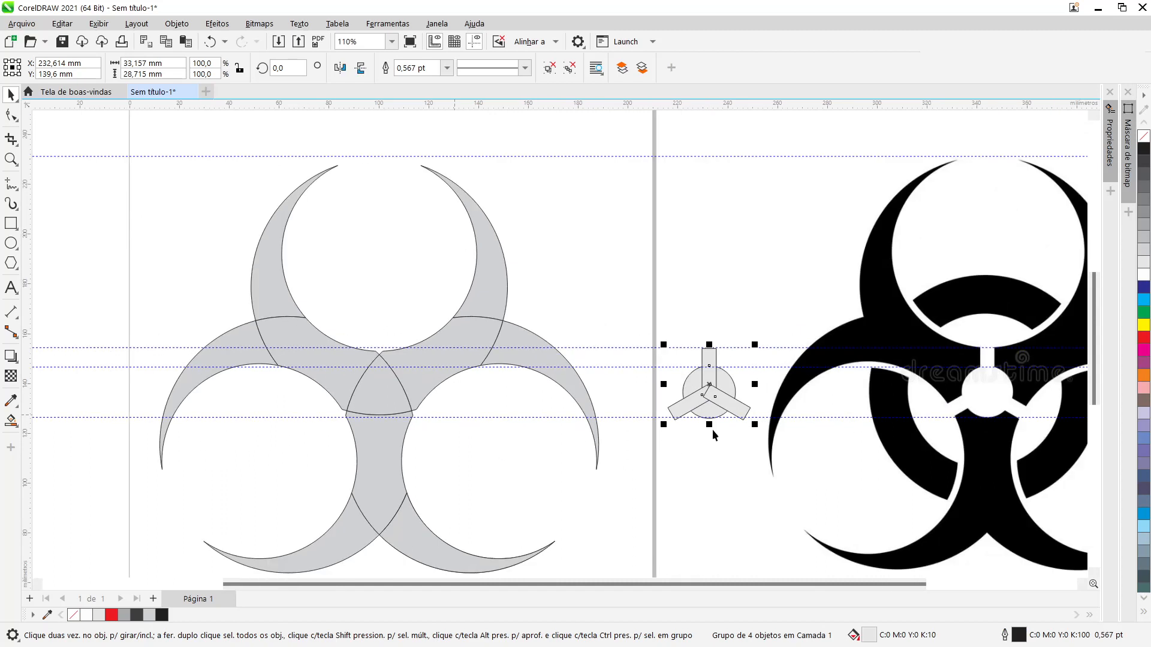
left_click(1143, 301)
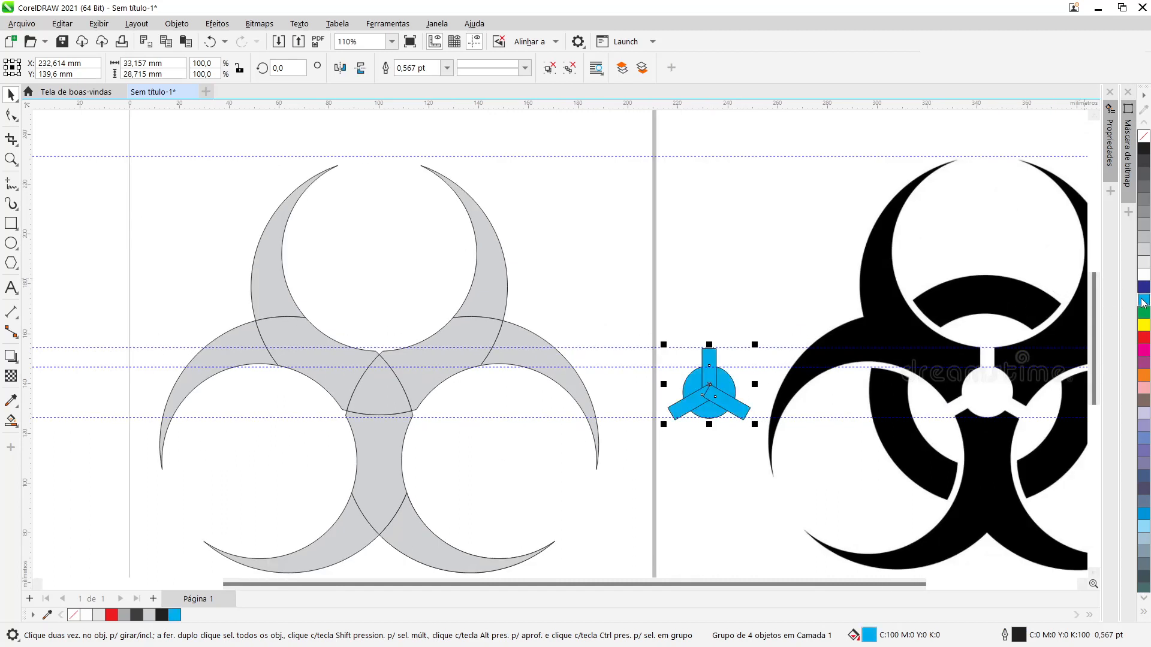
- Try centring the cyan hub group horizontally on the grey body's central triangle and bringing it to the front
left_click(390, 398, "shift")
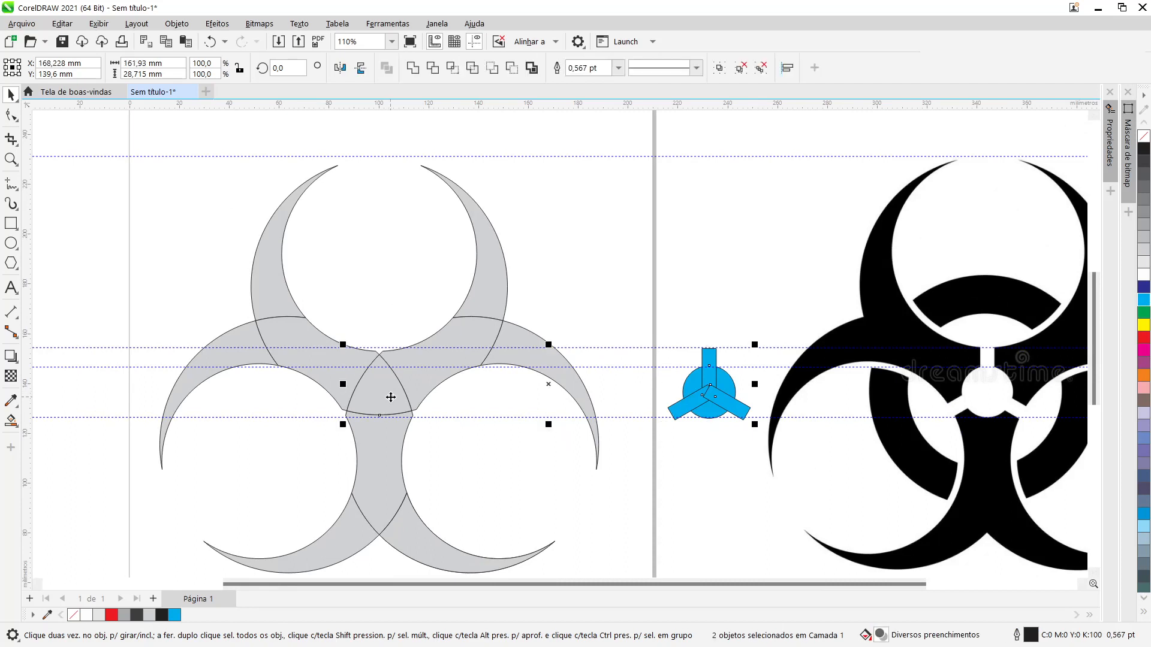
key("c")
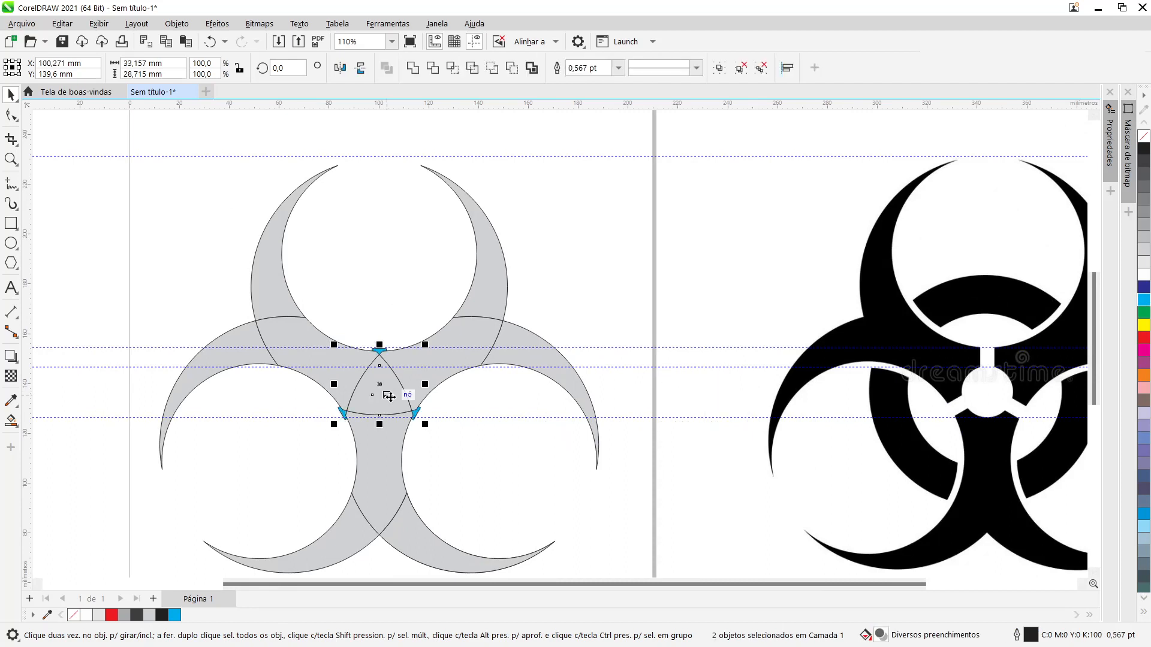
left_click(475, 485)
scroll(359, 382, "up", 4)
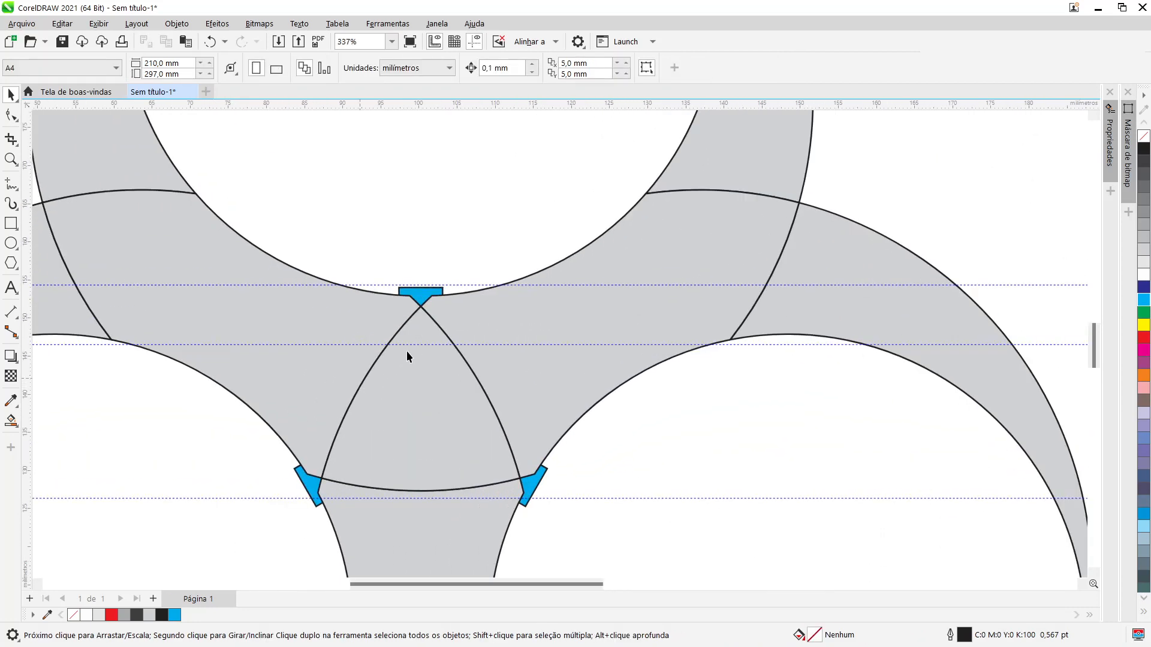
left_click(422, 297)
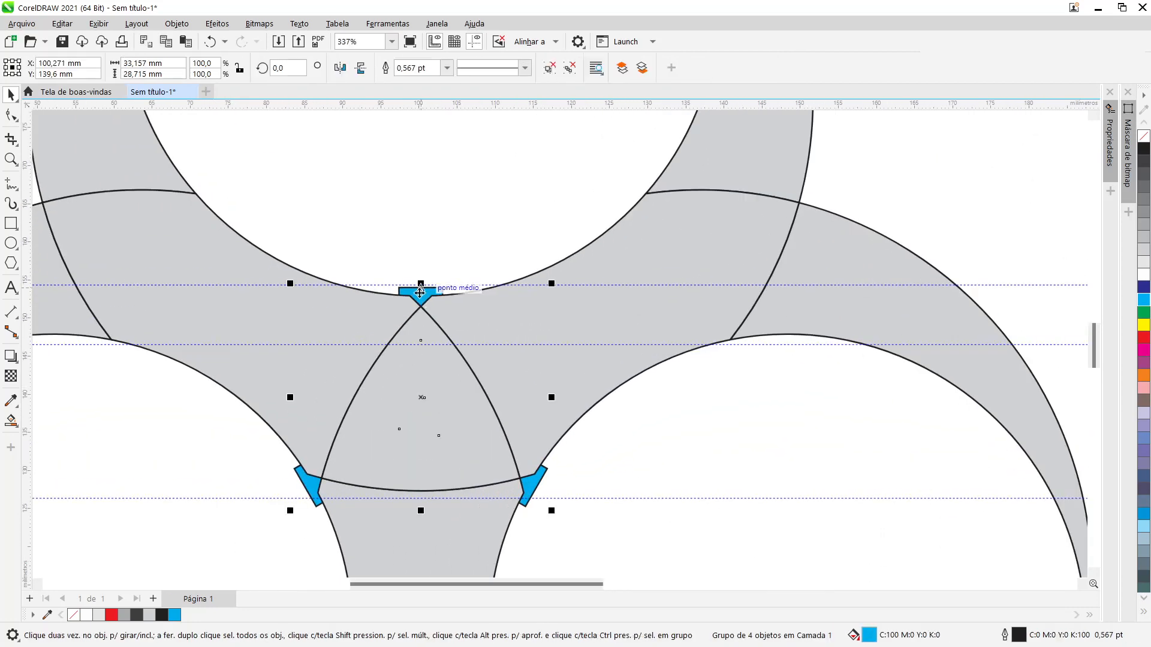
key("shift+Page_Up")
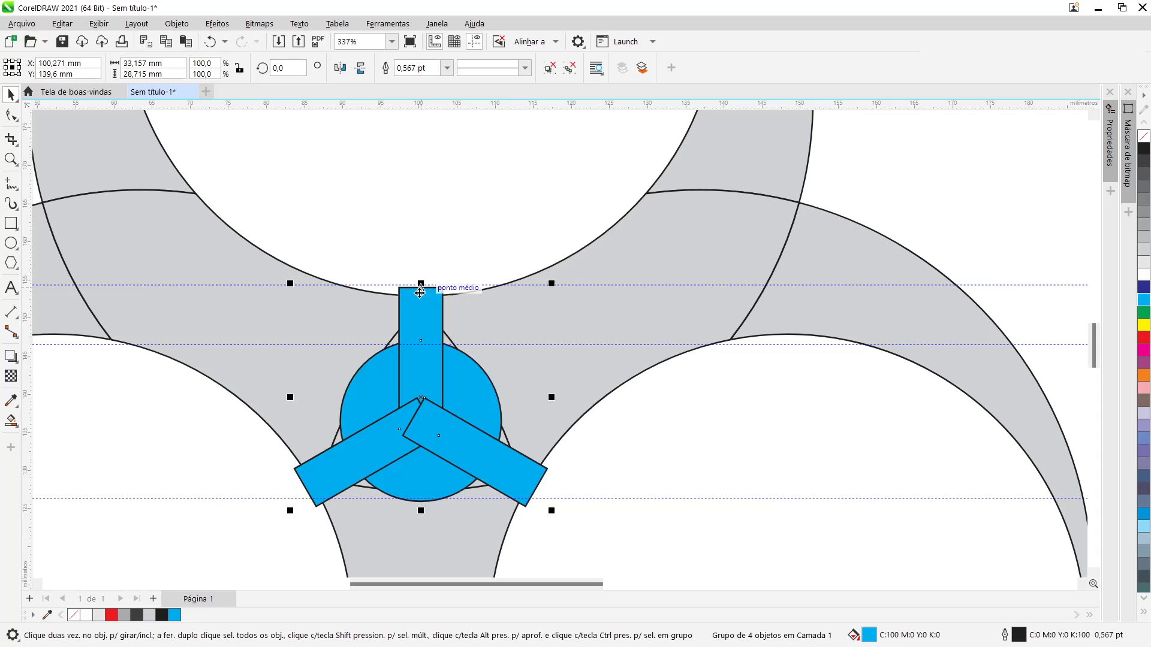
left_click(677, 479)
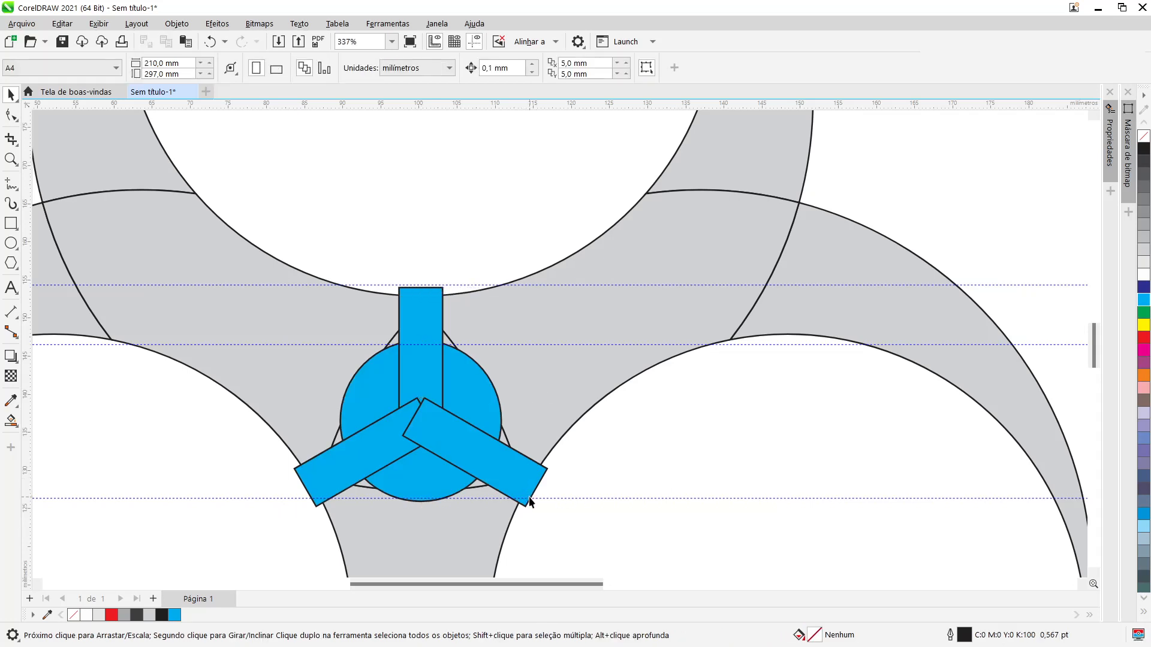
key("F4")
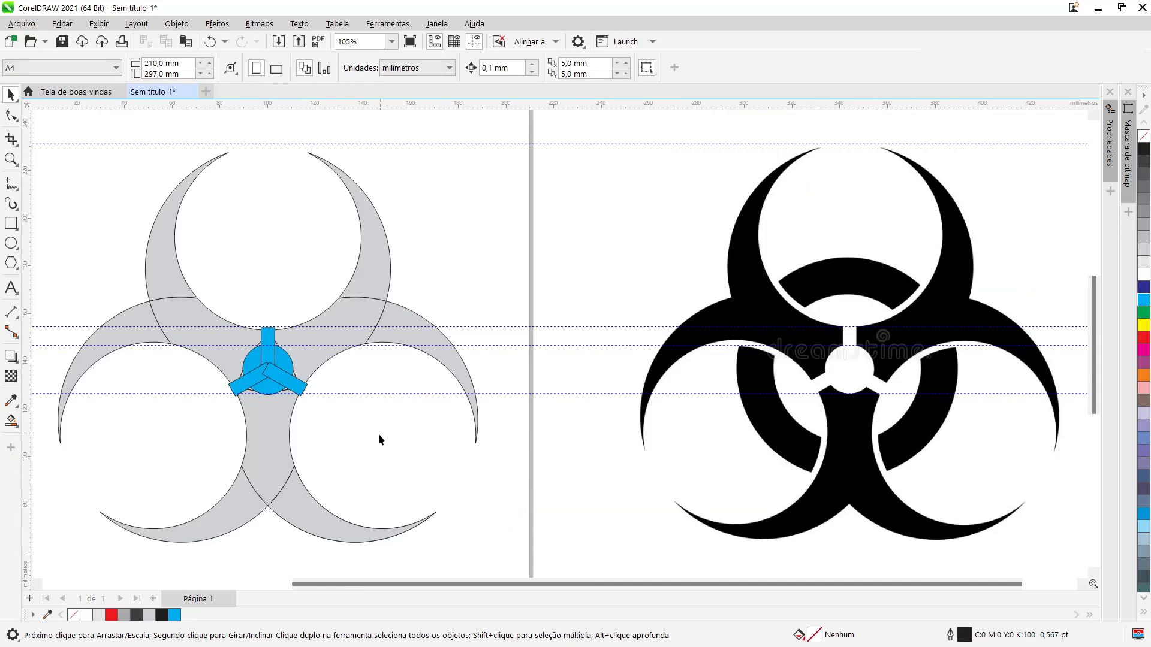
- Undo the hub group's reordering and centring
left_click(210, 42)
left_click(209, 42)
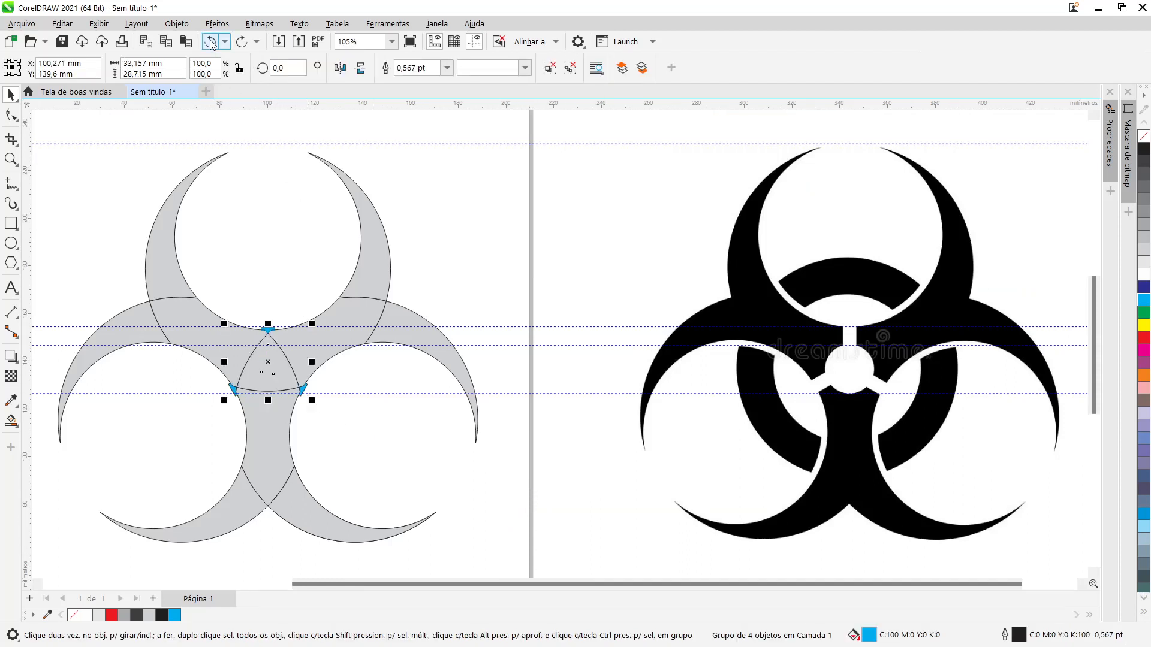
left_click(512, 503)
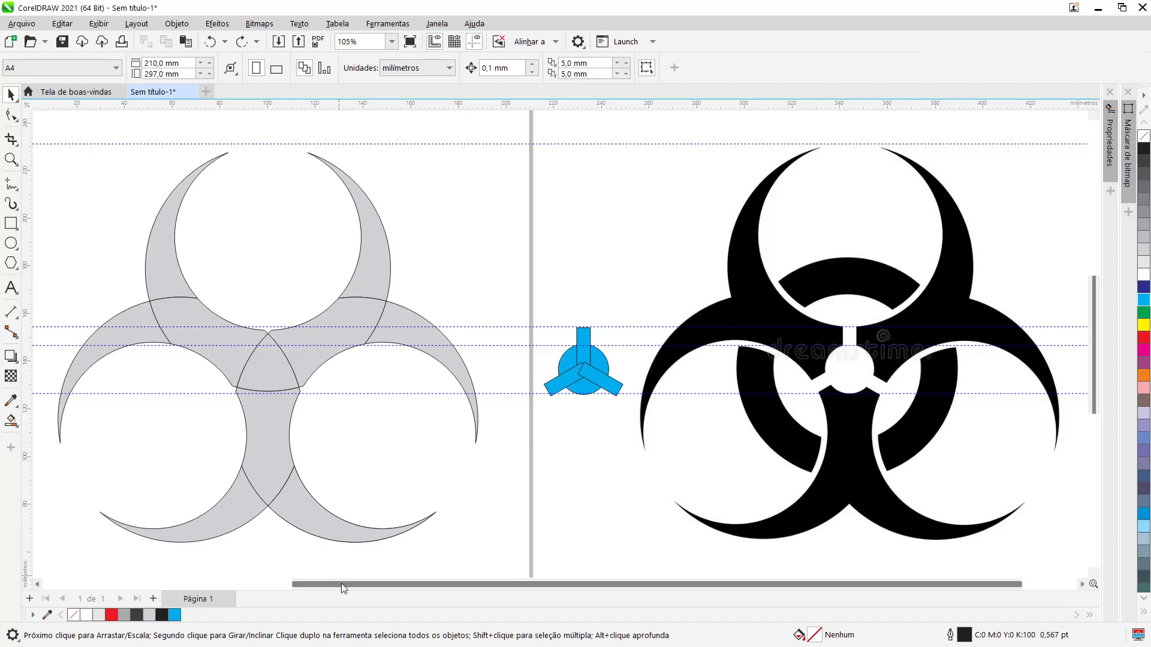
- Try welding all ten grey body shapes into one curve and moving it, undoing both operations
left_click_drag(341, 584, 309, 585)
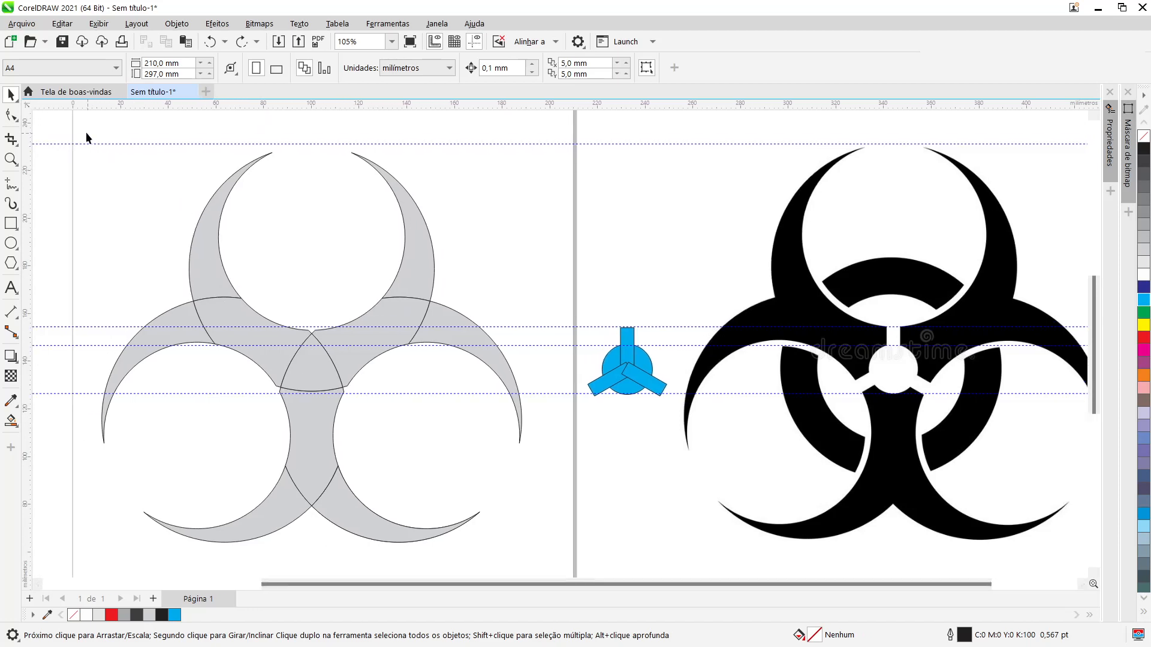
mouse_move(81, 123)
left_mouse_down()
mouse_move(348, 400)
mouse_move(485, 515)
left_mouse_up()
left_click_drag(556, 566, 556, 567)
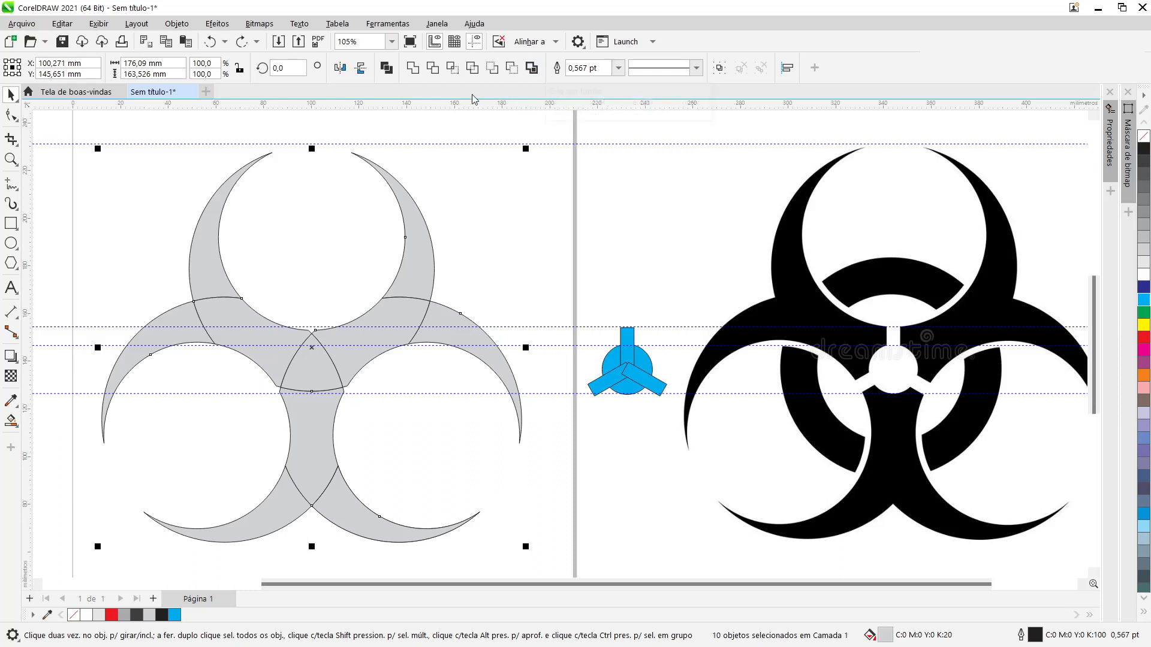
left_click(413, 72)
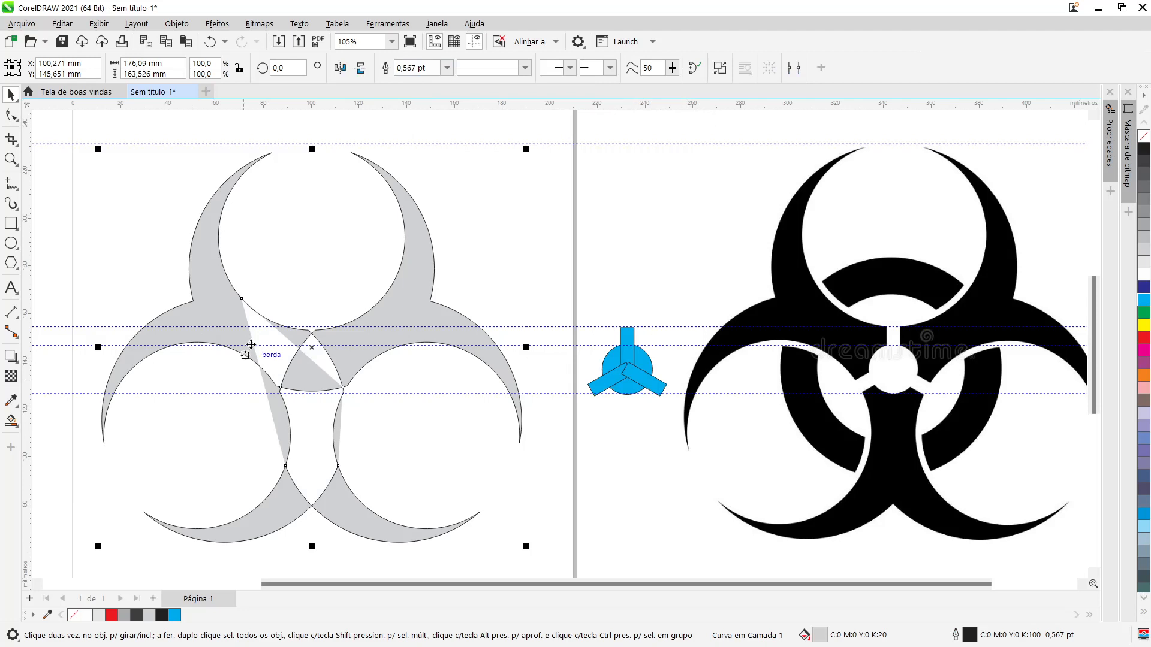
left_click(567, 229)
left_click_drag(391, 321, 530, 288)
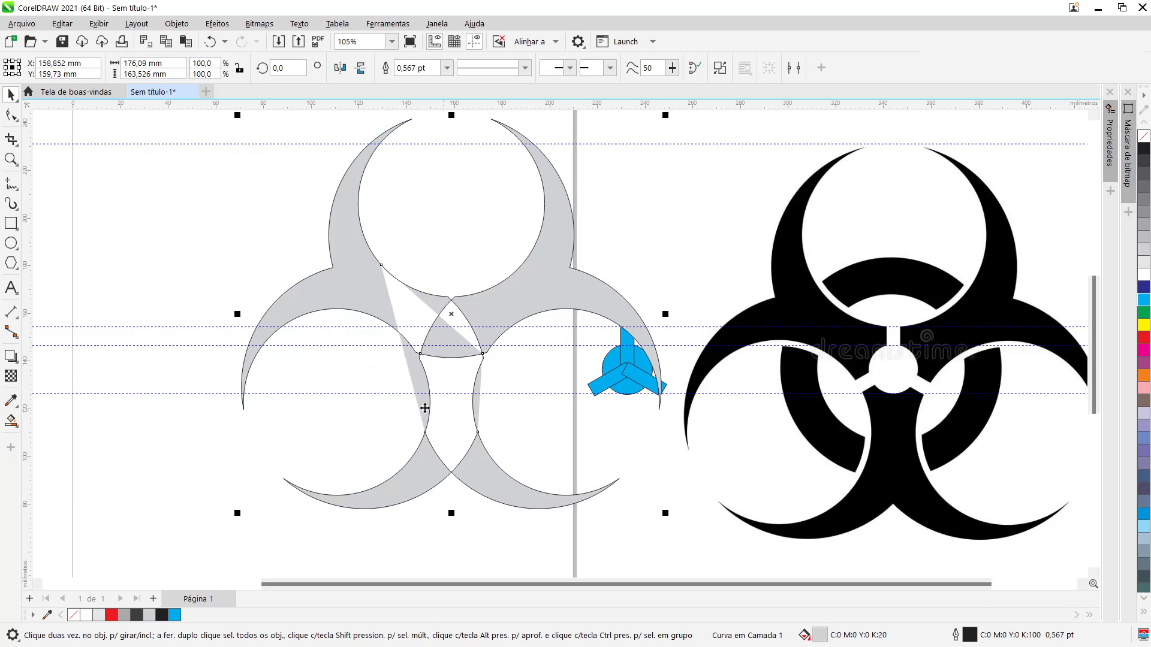
left_click(210, 42)
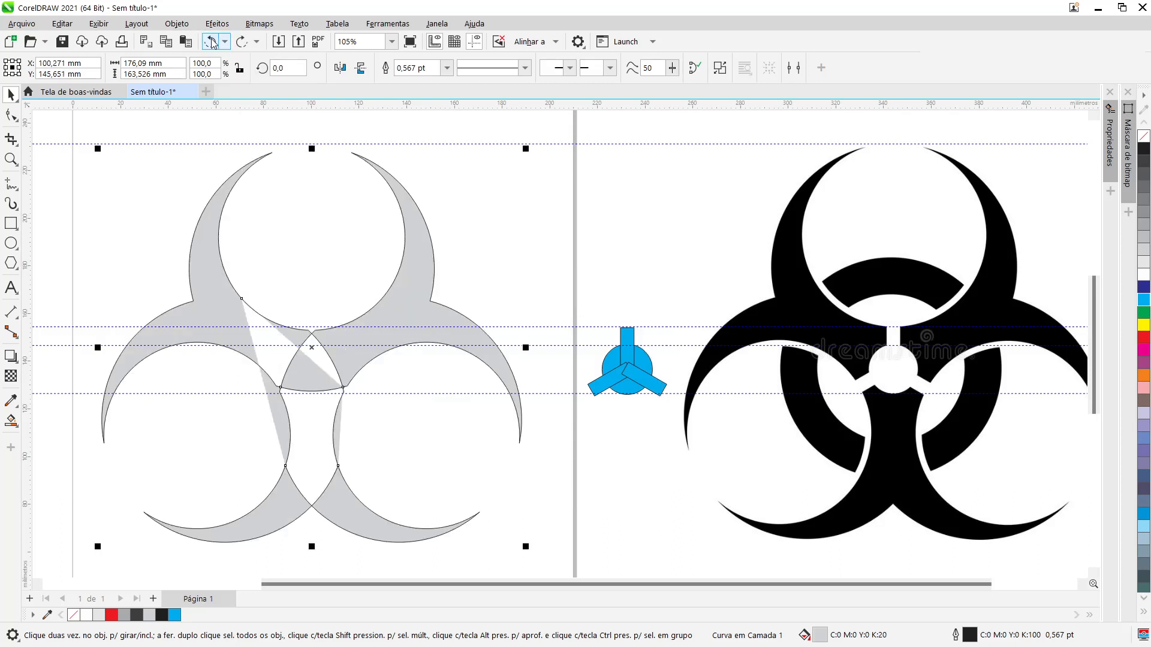
left_click(210, 41)
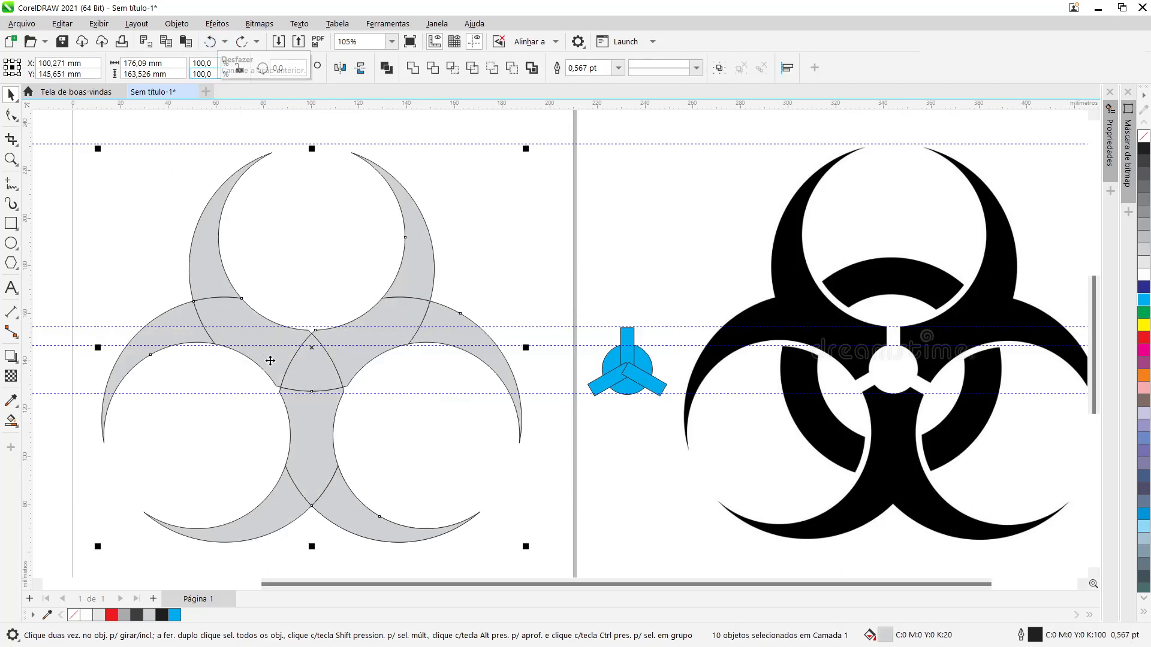
- Create a boundary curve around the selected grey body shapes and fill it with red (C:0 M:100 Y:100 K:0)
left_click(531, 67)
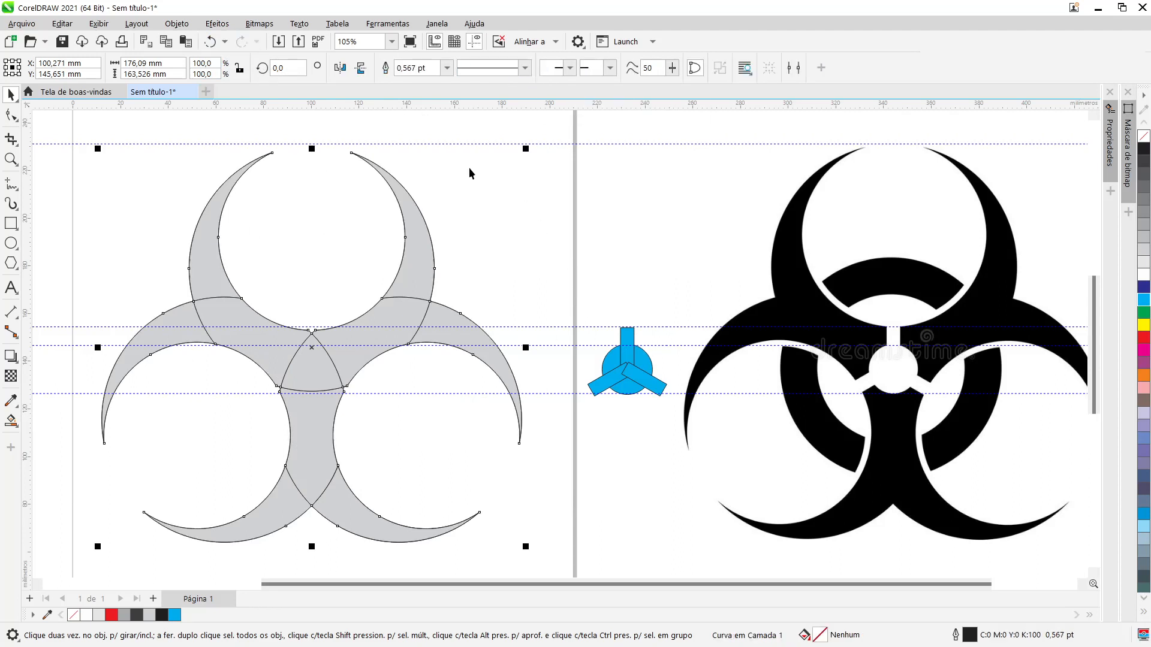
left_click(1144, 340)
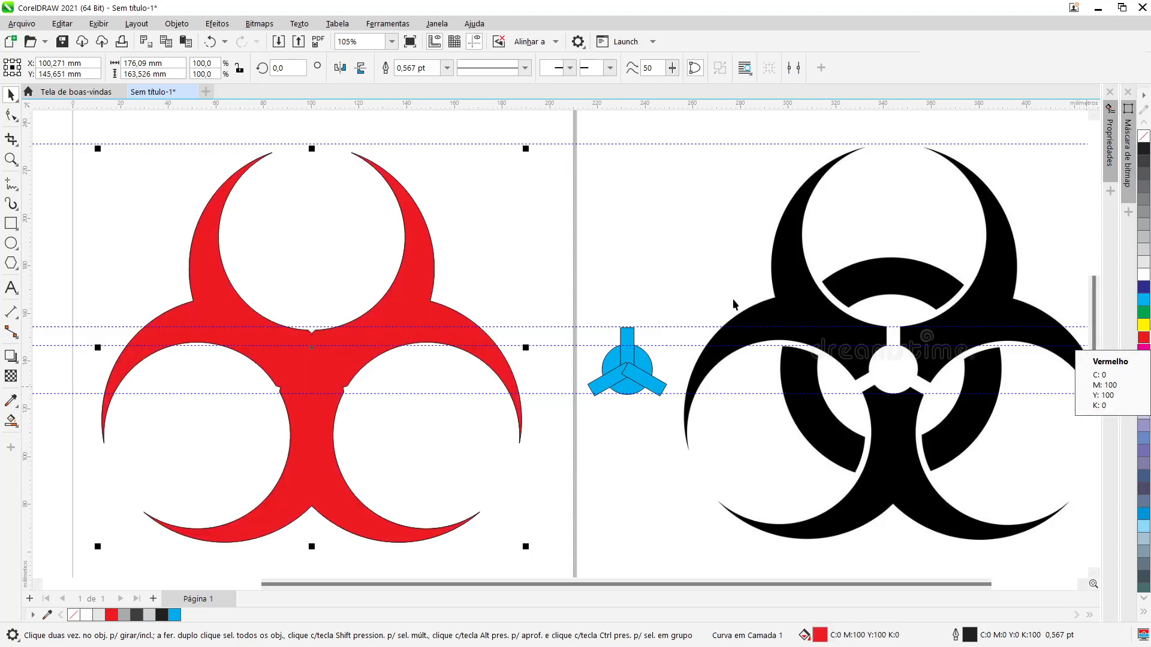
left_click(623, 275)
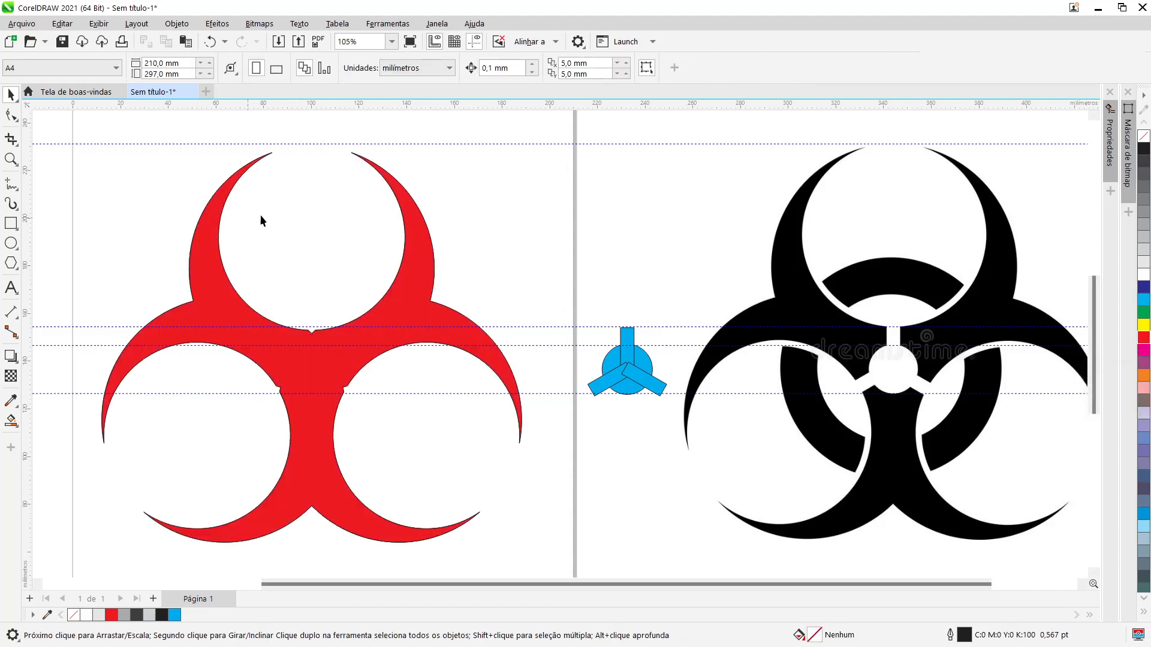
scroll(307, 400, "up", 3)
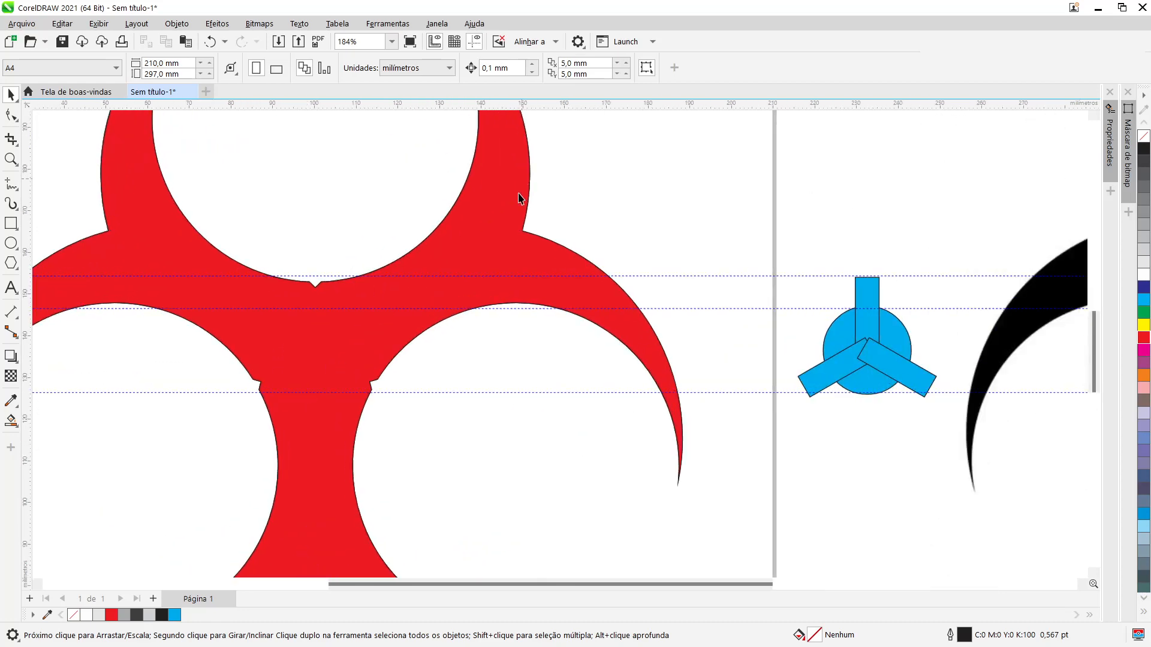
scroll(327, 288, "up", 3)
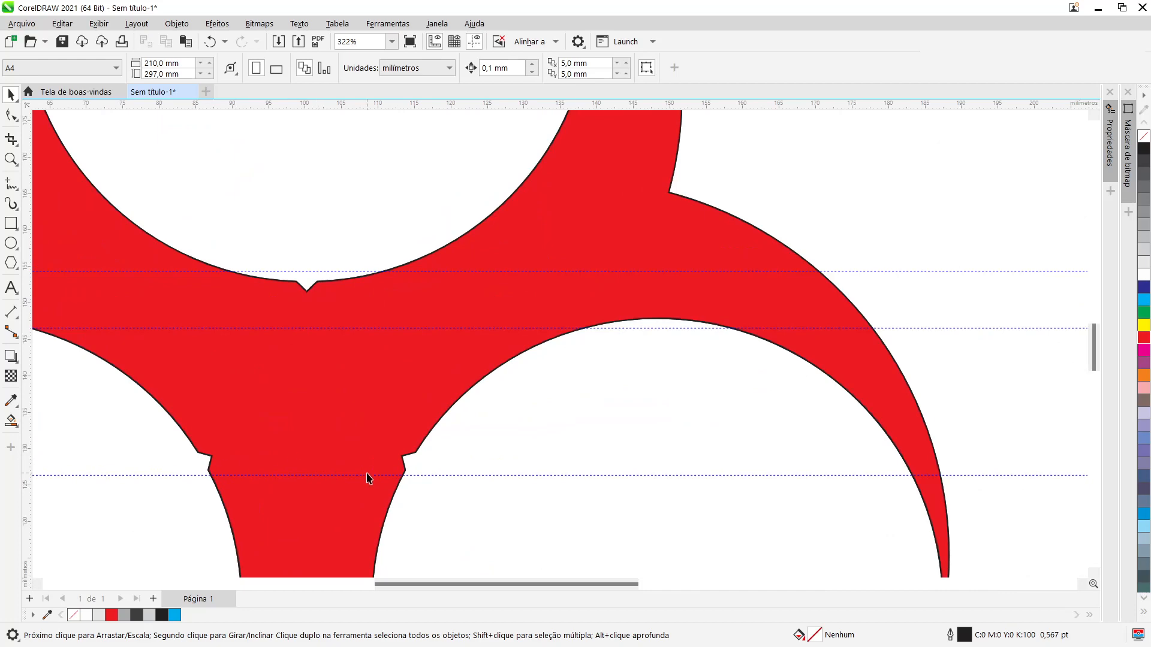
scroll(364, 394, "down", 4)
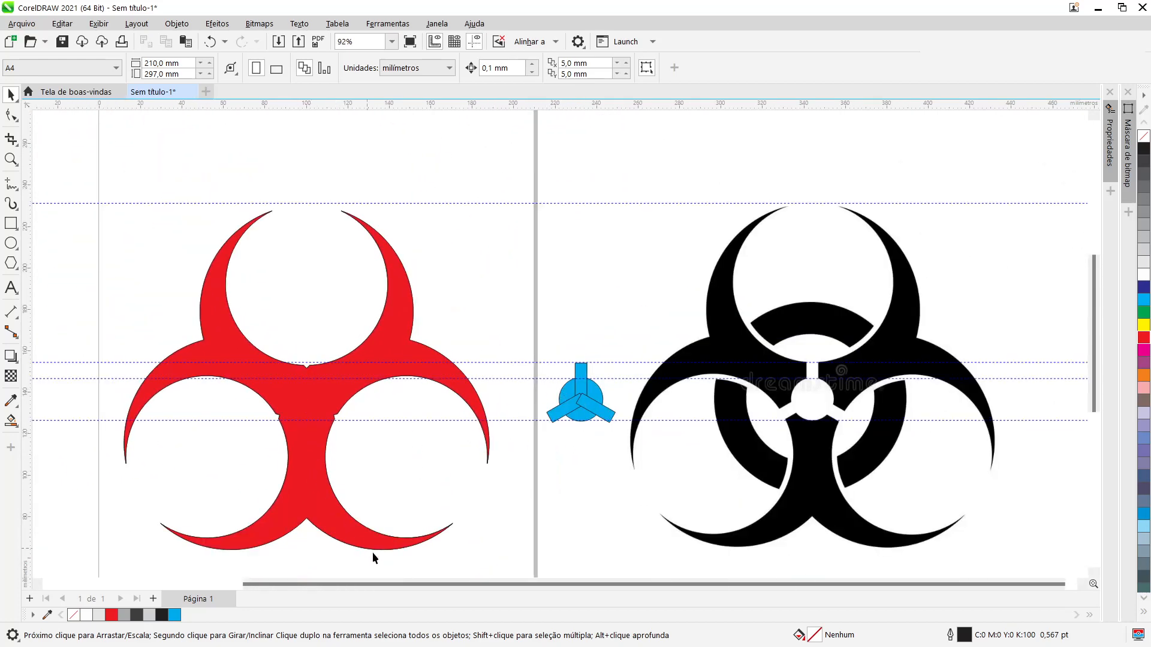
scroll(386, 584, "left", 3)
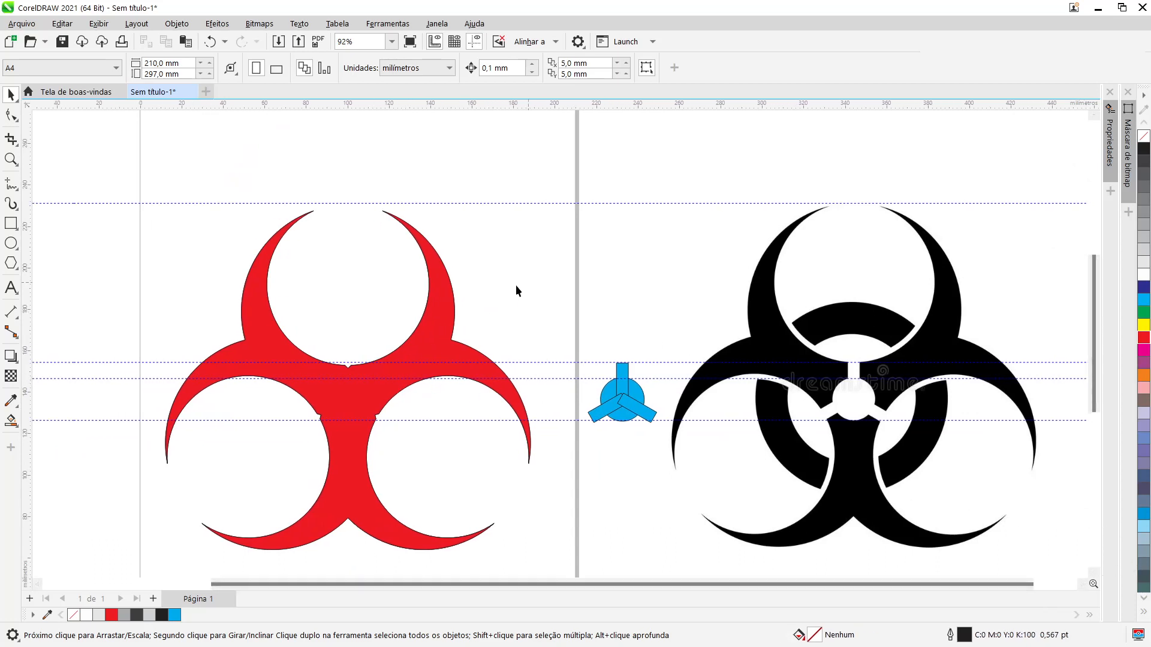
left_click(438, 327)
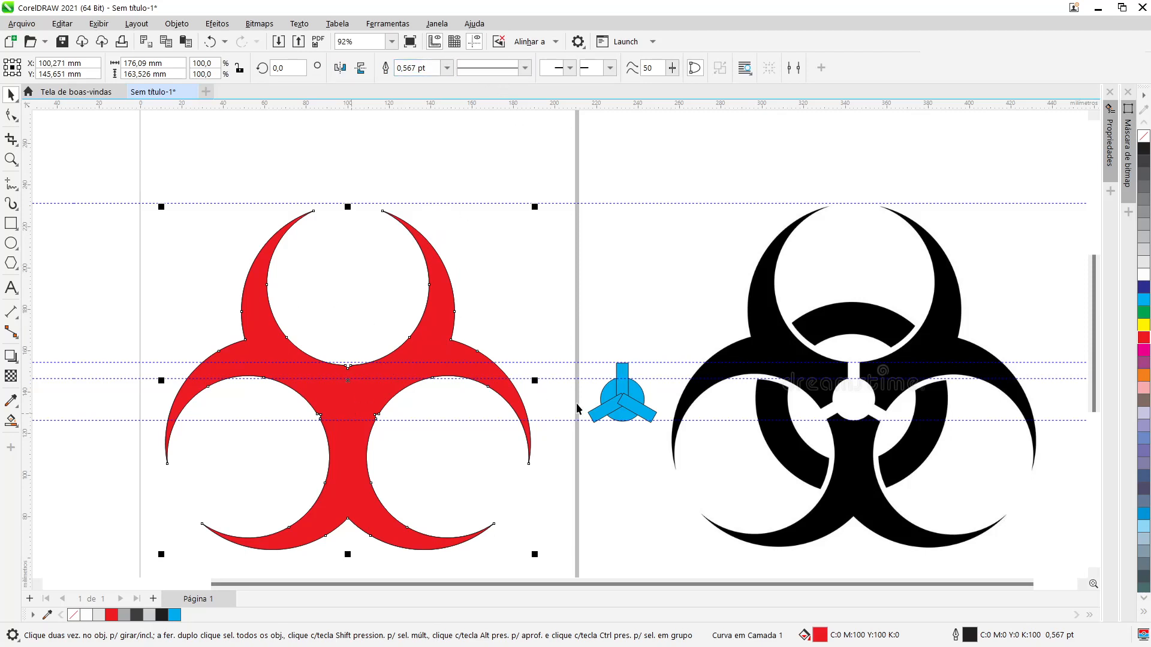
left_click(620, 406, "shift")
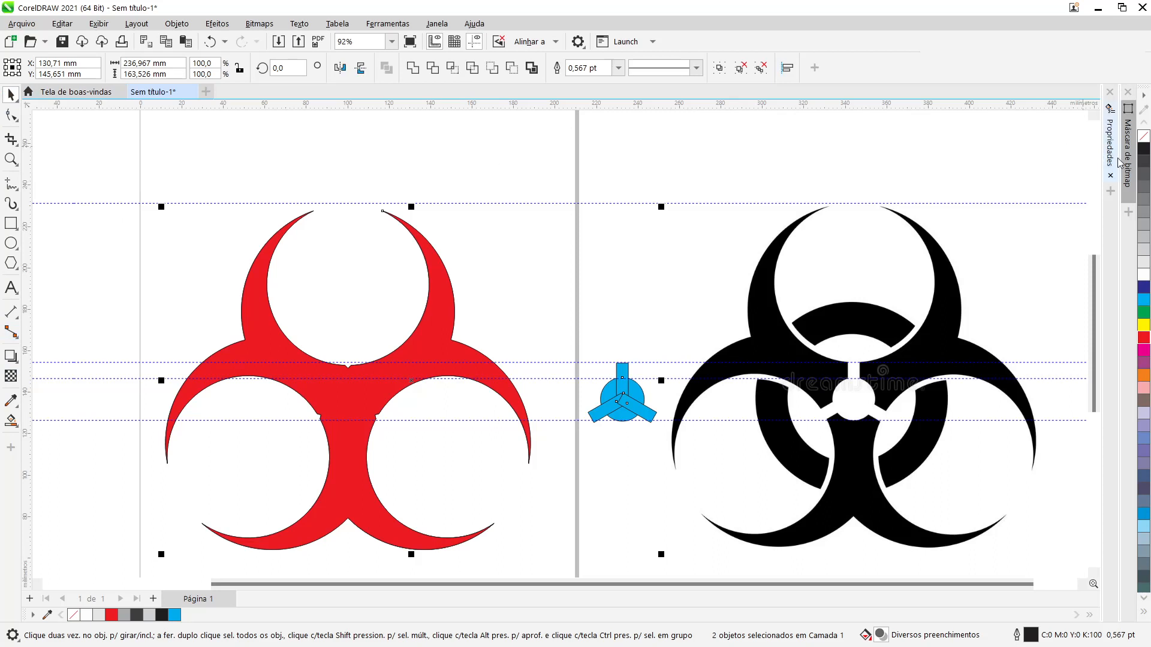
left_click(562, 277)
- Send the red boundary shape to the back, behind the grey Smart Fill pieces
left_click(459, 354)
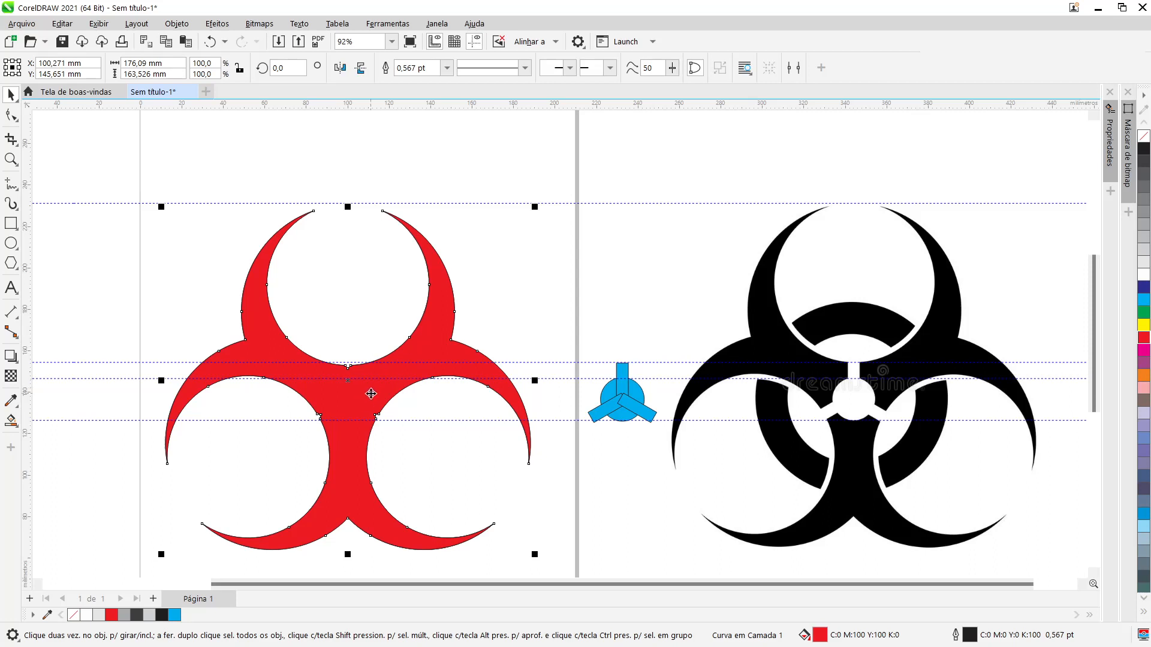
key("shift")
key("shift+Page_Down")
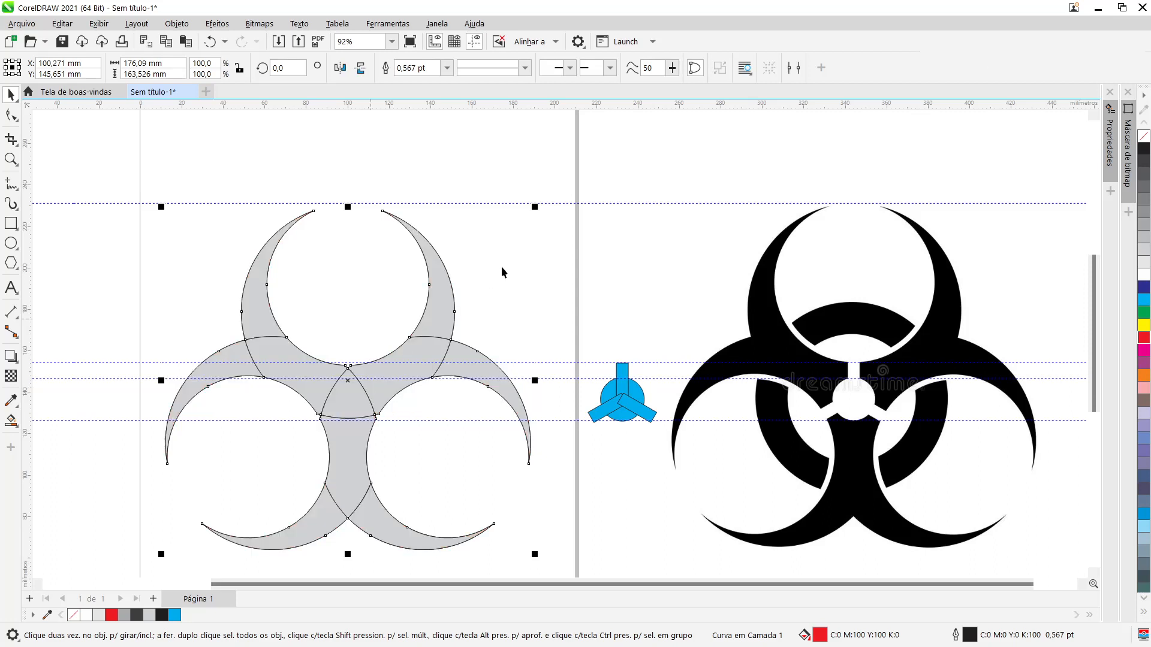
- Delete the grey pieces of both upper horns, the two upper inner arms and the left outer horn
left_click(455, 303)
left_click(444, 314)
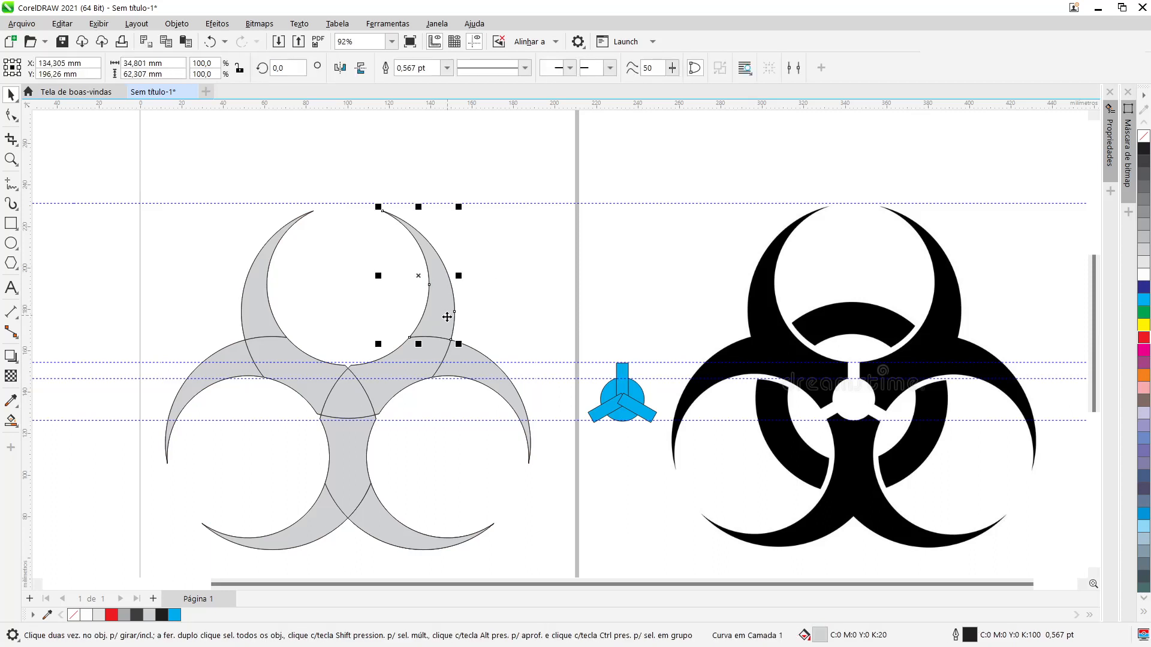
key("Delete")
left_click(442, 354)
key("Delete")
left_click(288, 359)
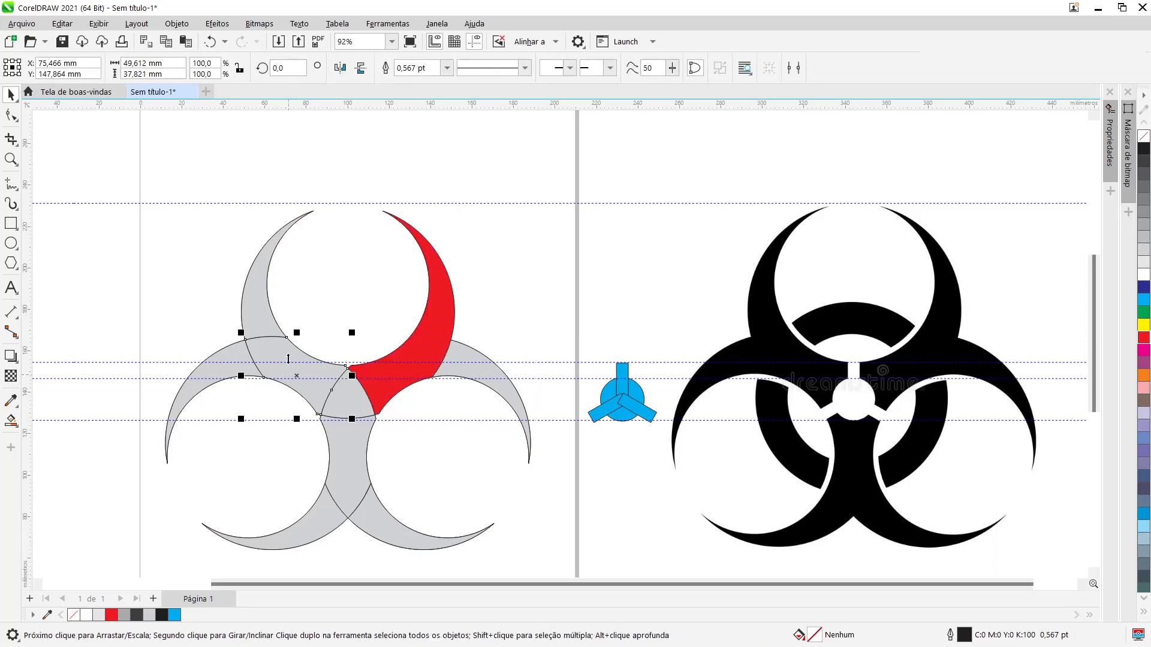
key("Delete")
left_click(267, 318)
key("Delete")
key("Delete")
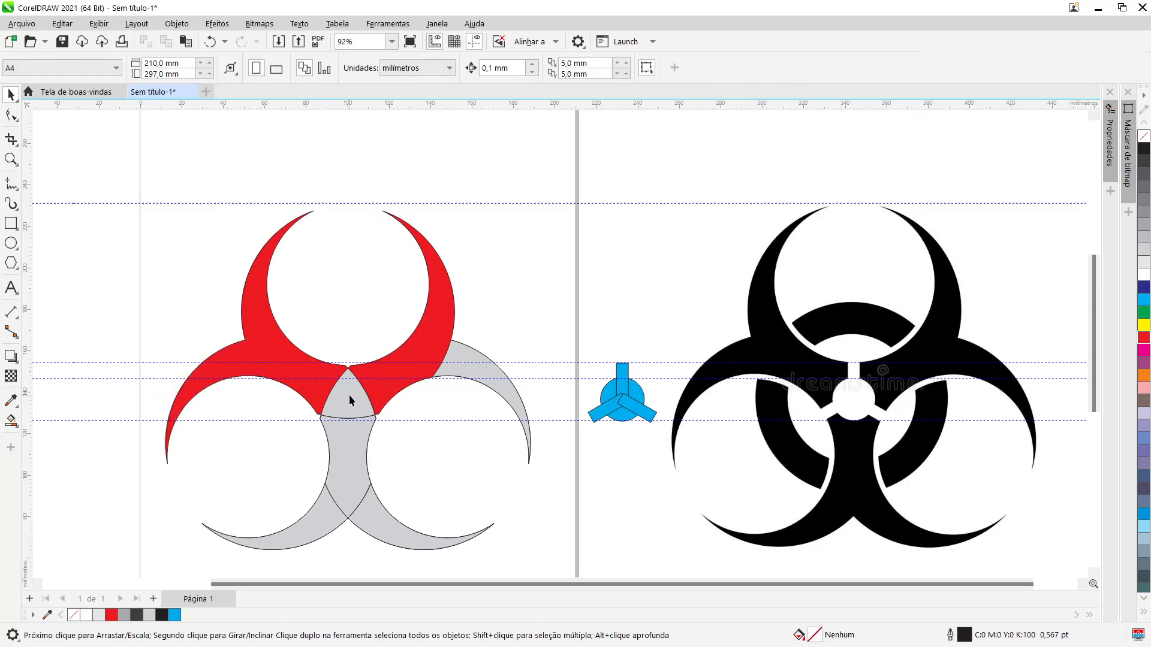
- Delete the remaining grey pieces: the central triangle, right outer horn, lower arm and both lower horns
left_click(349, 394)
key("Delete")
left_click(473, 369)
key("Delete")
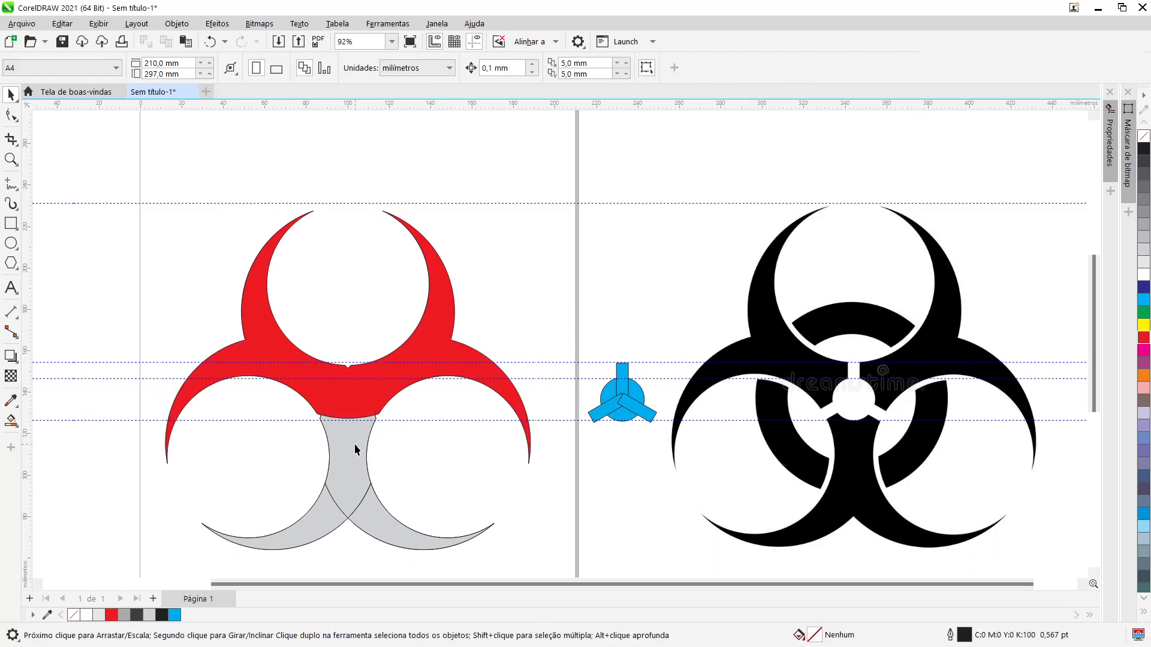
left_click(354, 444)
key("Delete")
left_click(380, 509)
key("Delete")
left_click(324, 523)
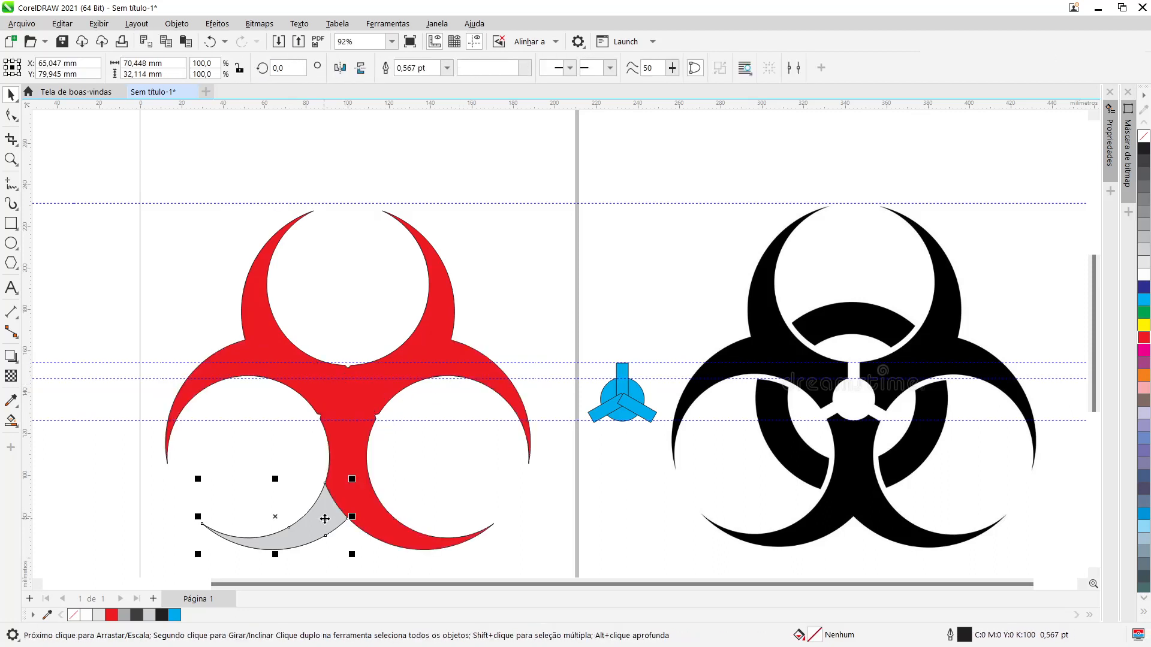
key("Delete")
- Centre the cyan hub group horizontally on the red three-lobed body and deselect both
left_click(622, 413)
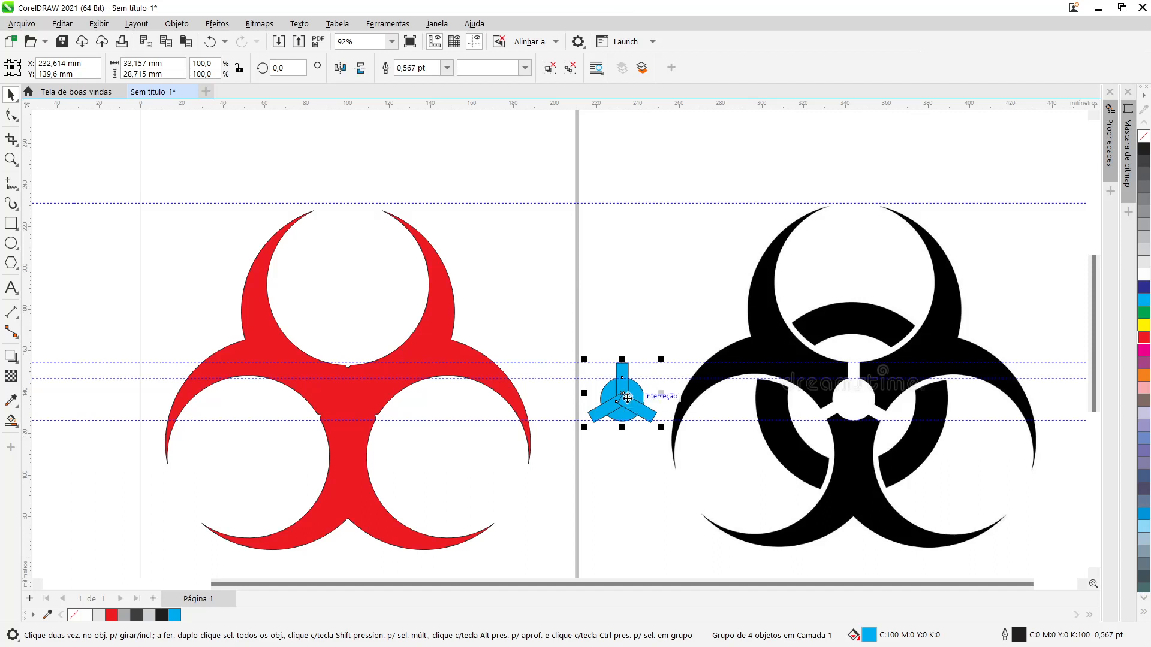
left_click(359, 404, "shift")
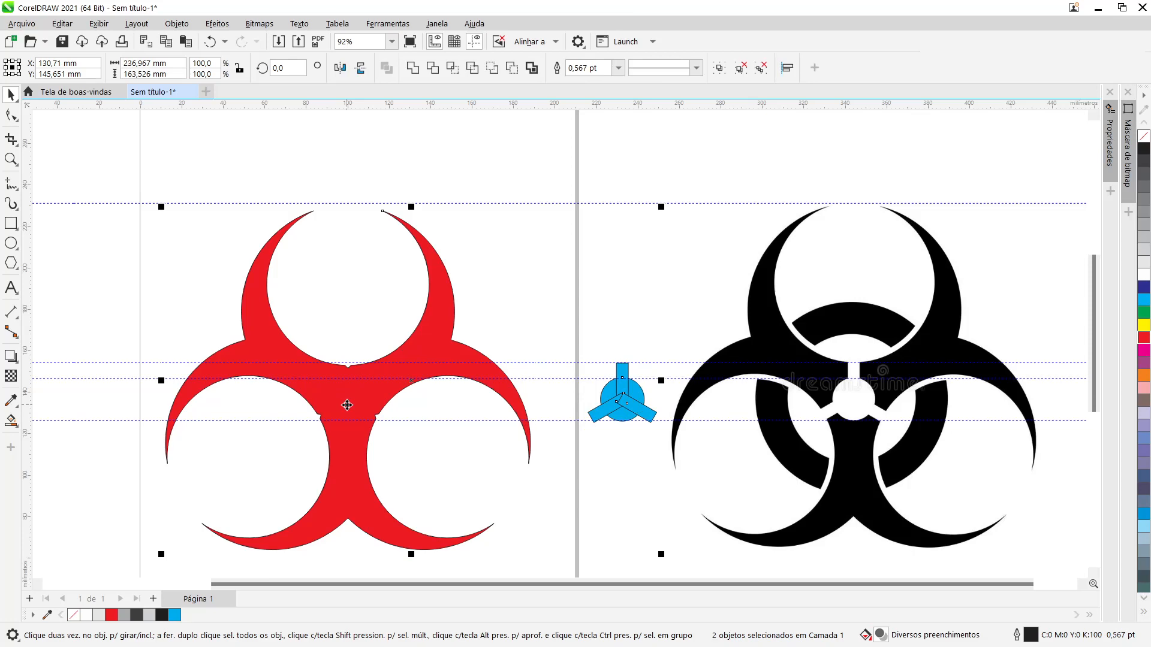
key("e")
key("c")
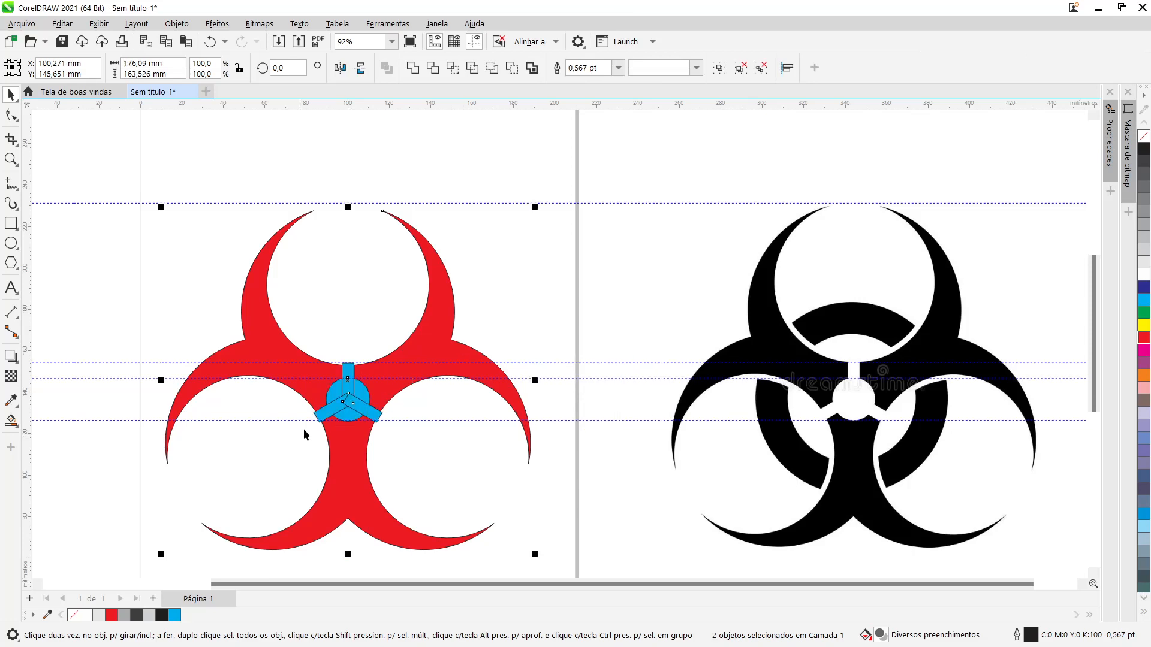
scroll(327, 401, "up", 2)
scroll(327, 401, "up", 2)
key("Escape")
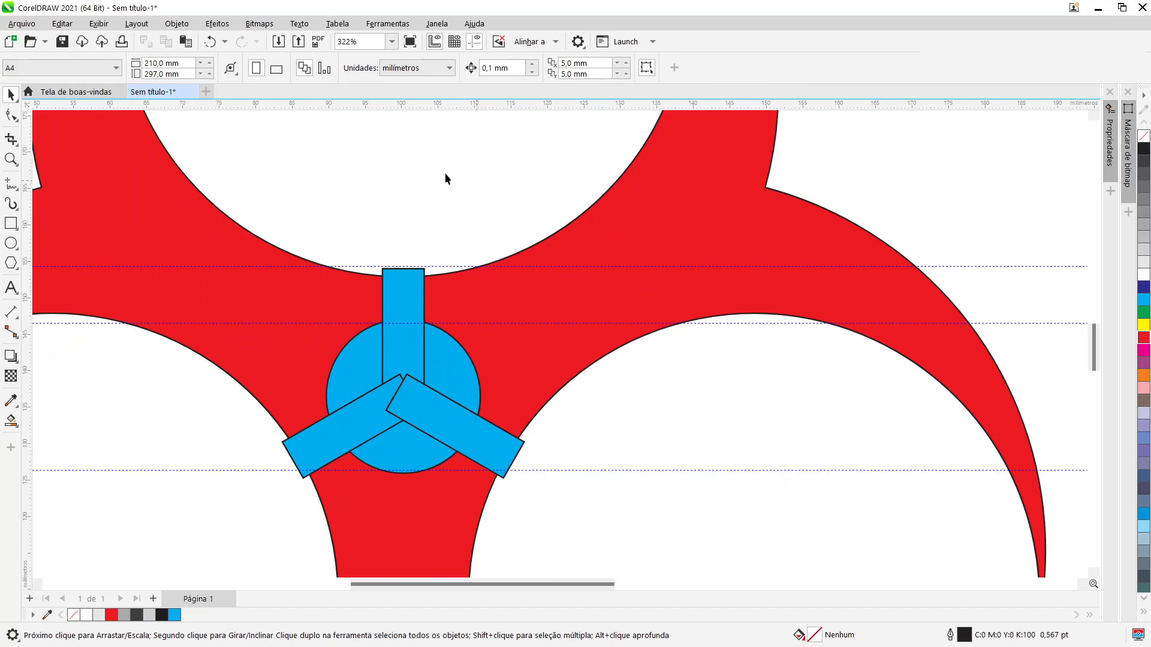
- Try trimming the red three-lobed body with the cyan hub group and moving the hub group off the symbol
left_click(395, 403)
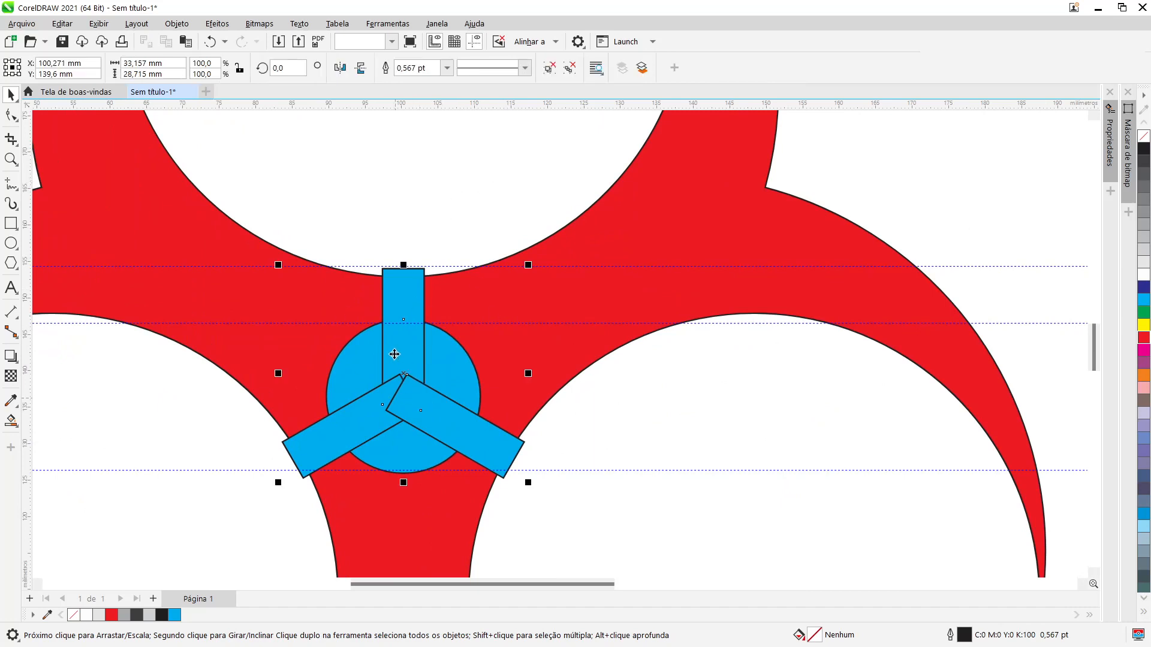
left_click(666, 218, "shift")
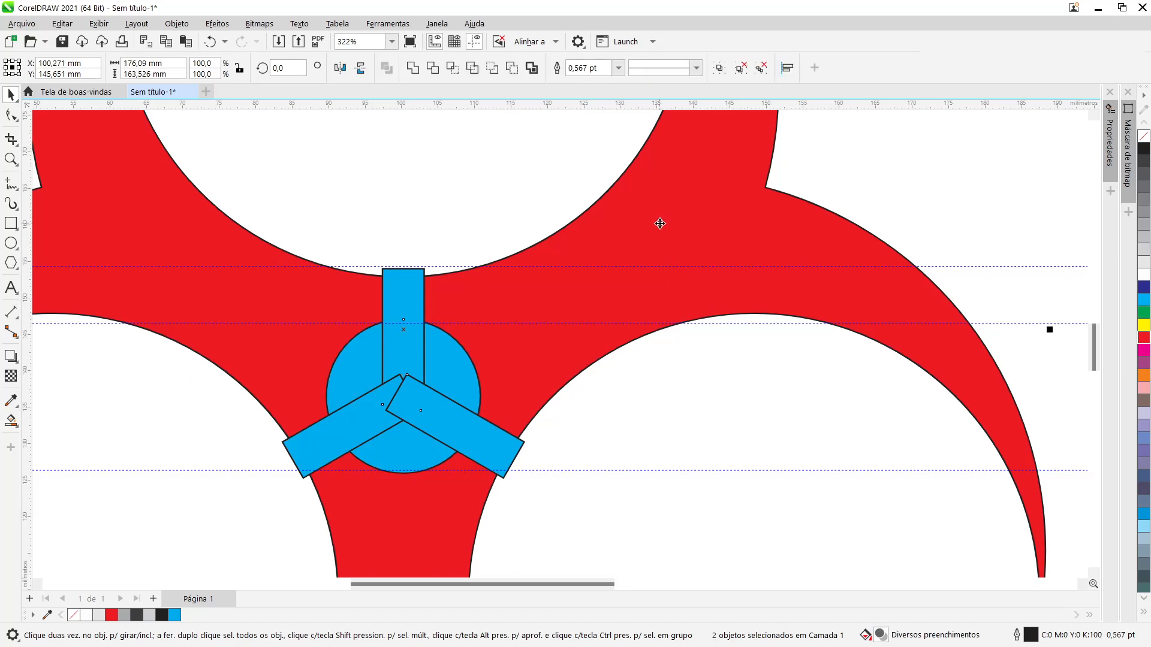
left_click(439, 72)
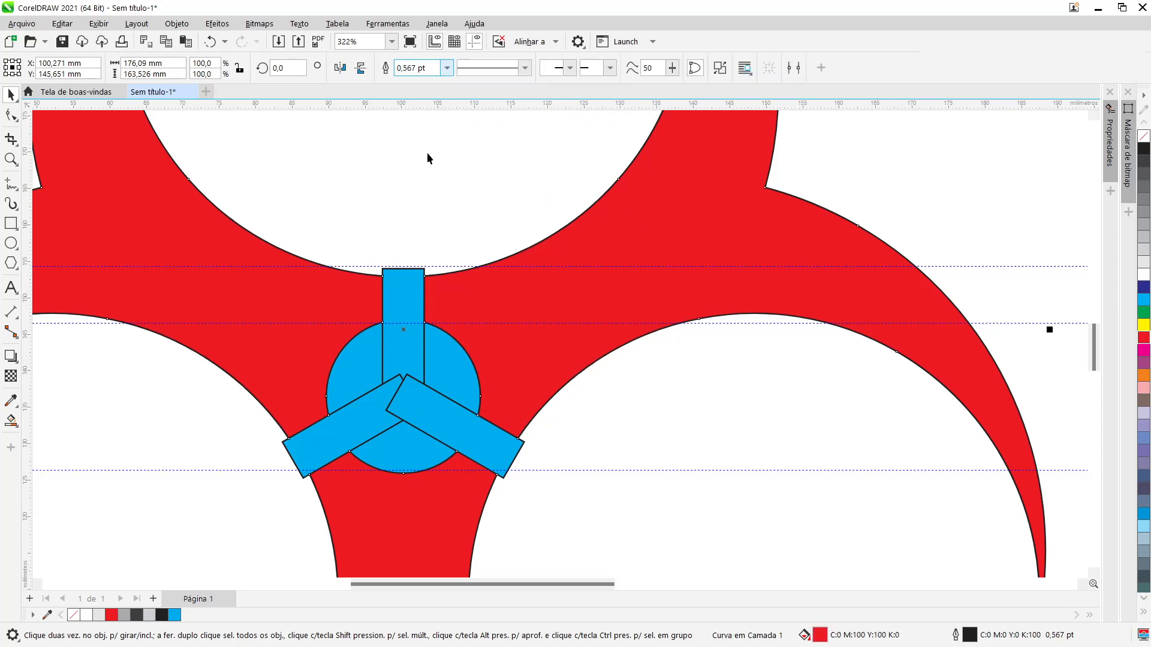
left_click(427, 153)
left_click_drag(402, 275, 543, 165)
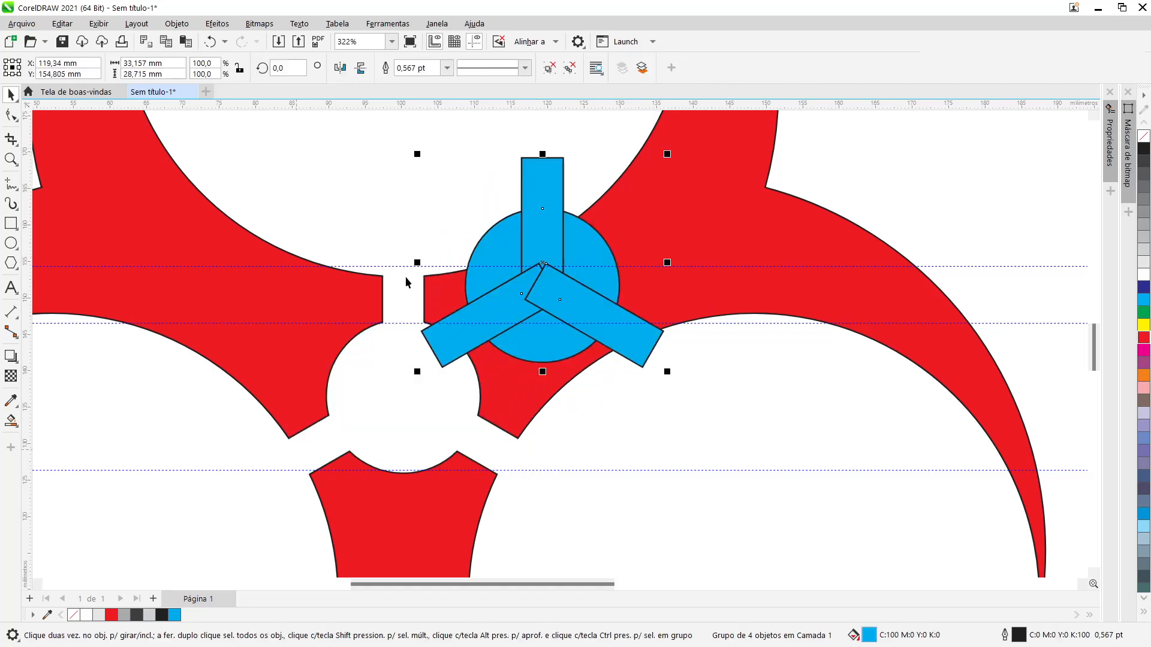
scroll(449, 413, "down", 5)
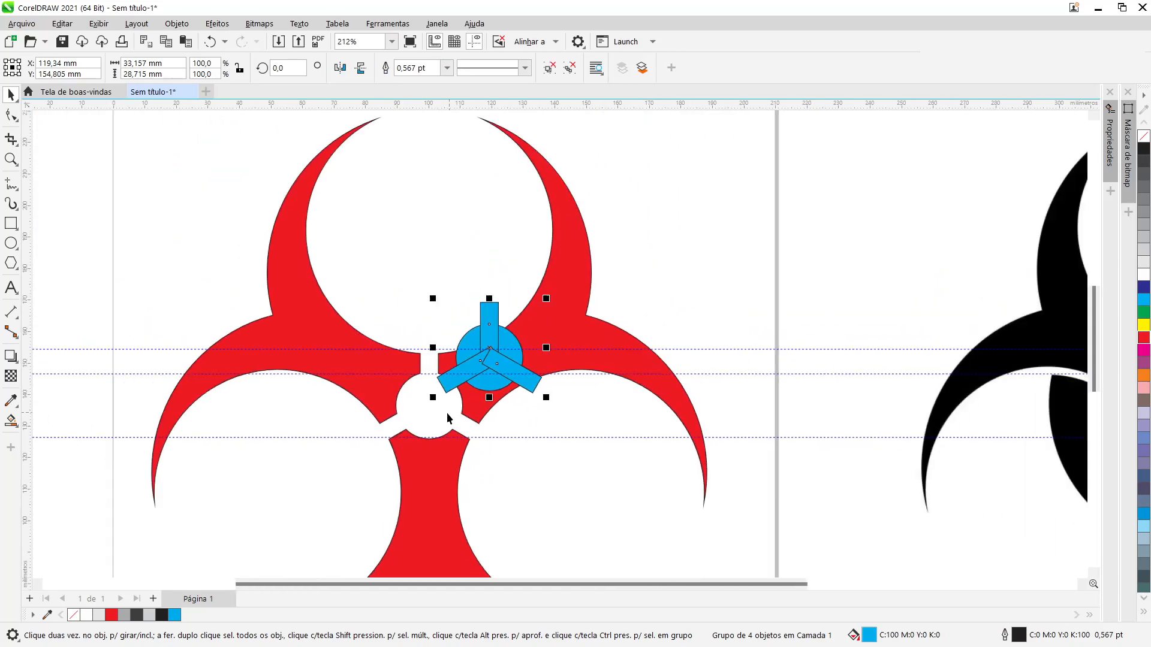
left_click_drag(490, 376, 685, 247)
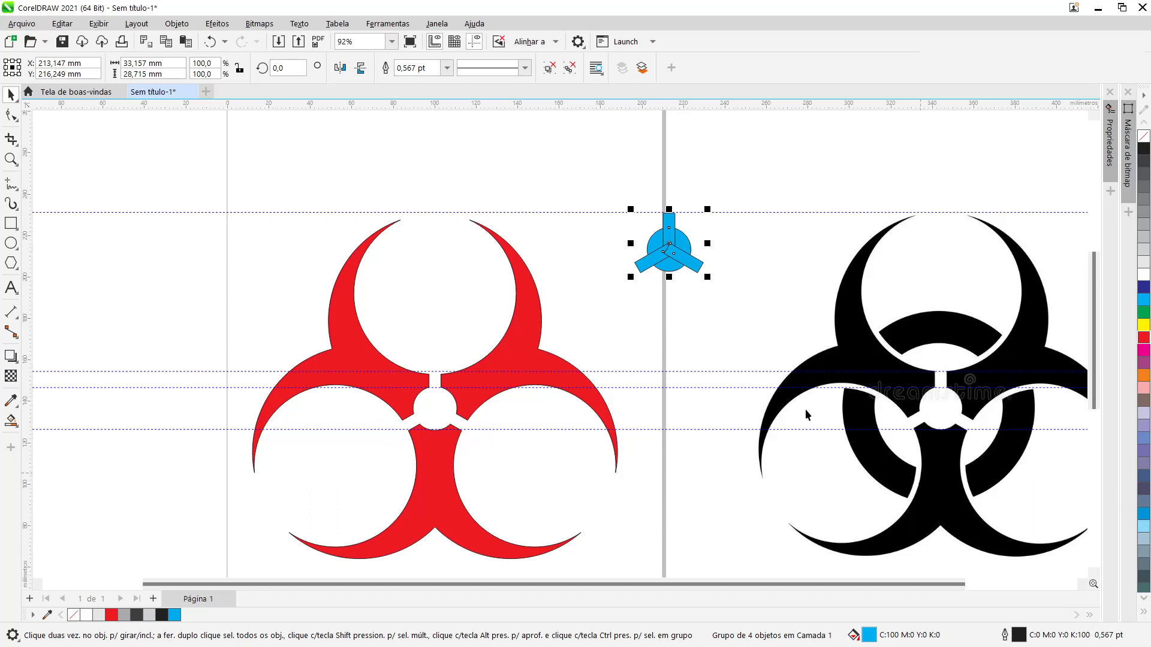
- Undo the hub moves and the trim of the red body, and deselect the hub group
left_click(210, 42)
left_click(210, 42)
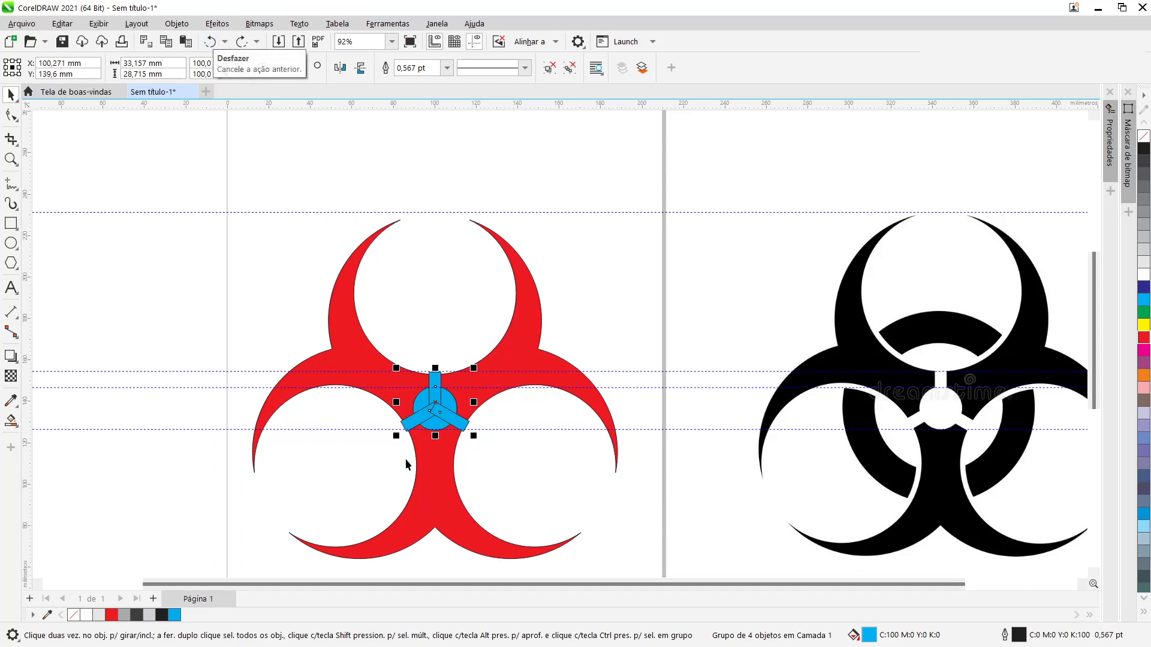
left_click(657, 292)
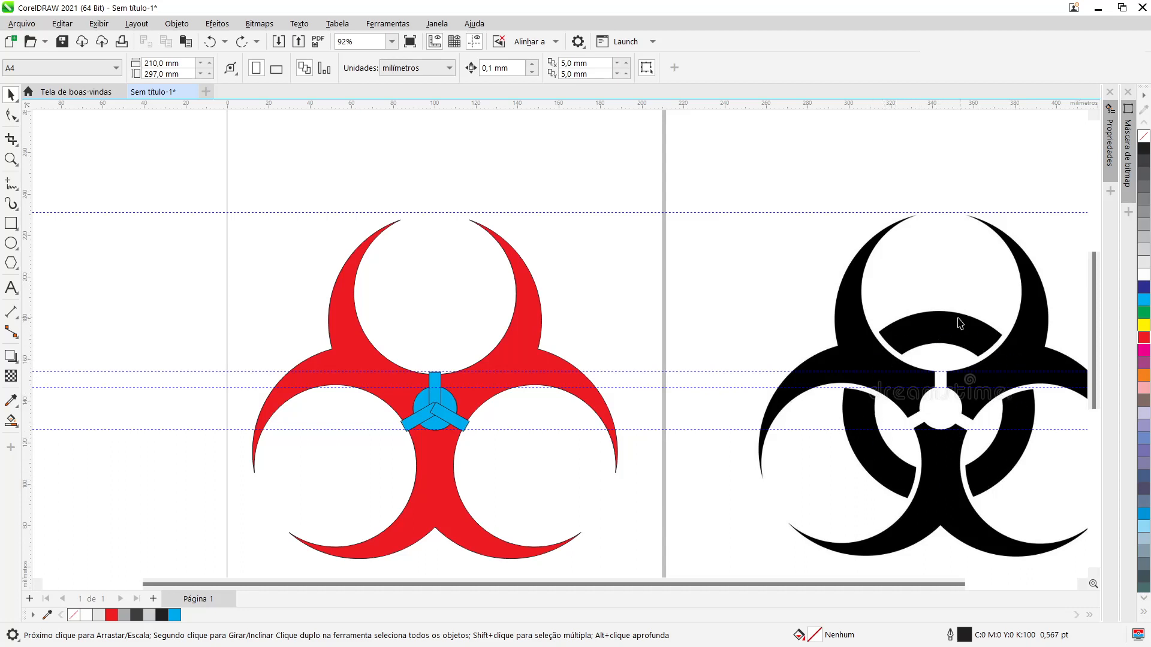
- Draw a circle about 91 mm in diameter outward from the centre of the cyan hub and deselect it
left_click(11, 243)
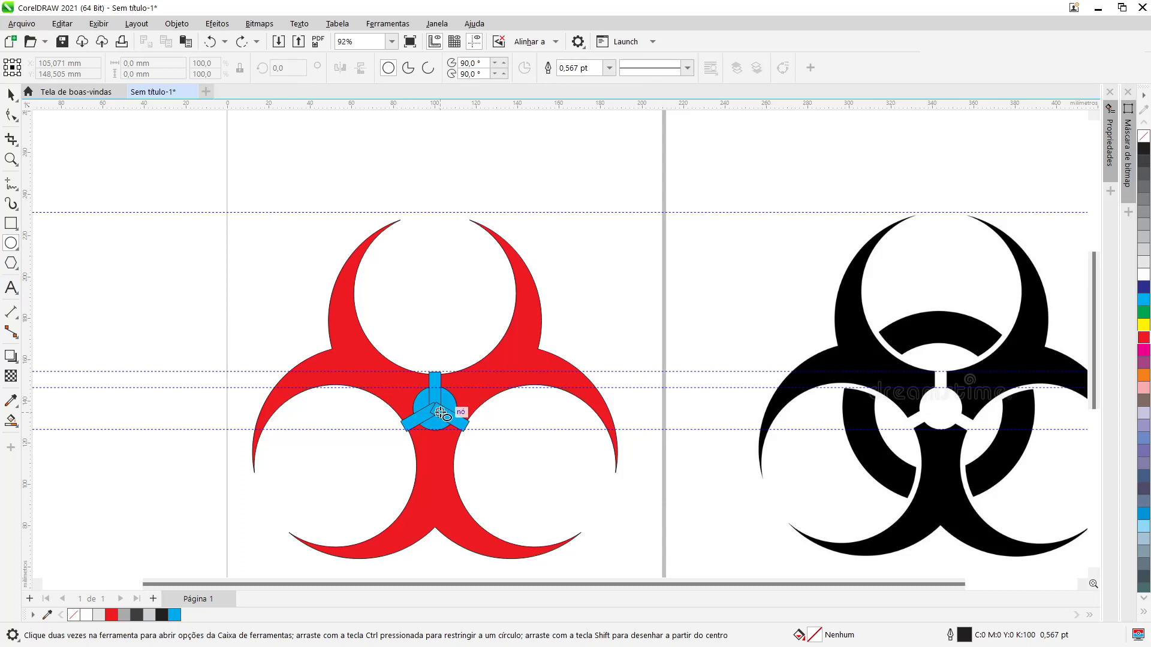
scroll(436, 409, "up", 2)
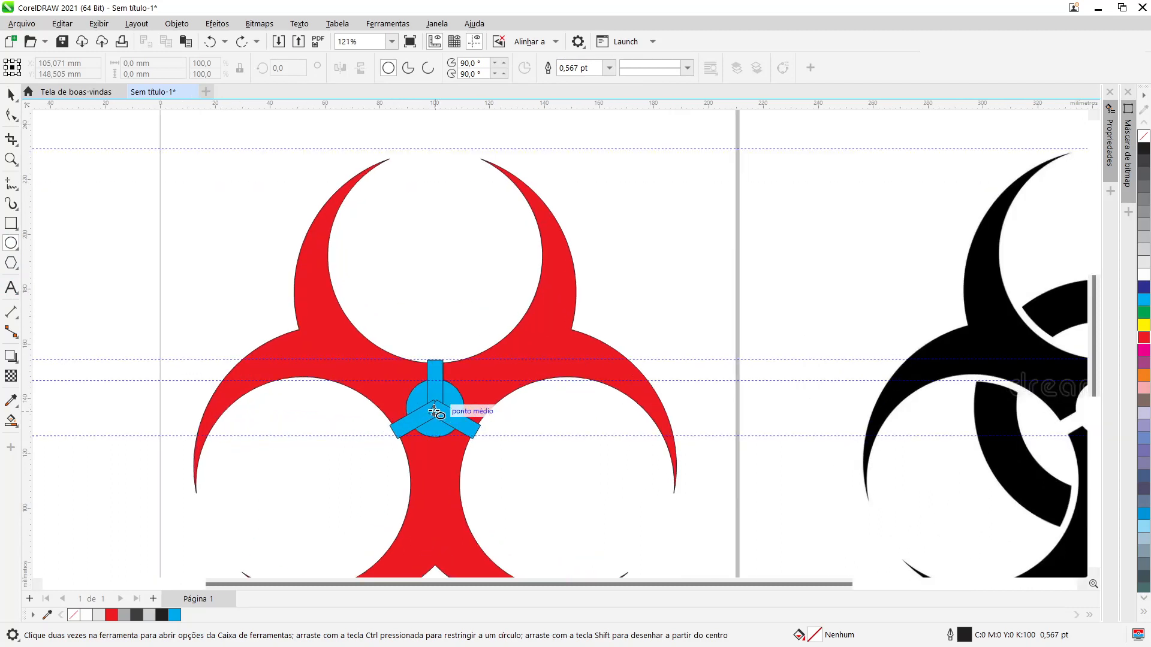
left_click_drag(435, 410, 553, 516)
key("shift")
key("ctrl")
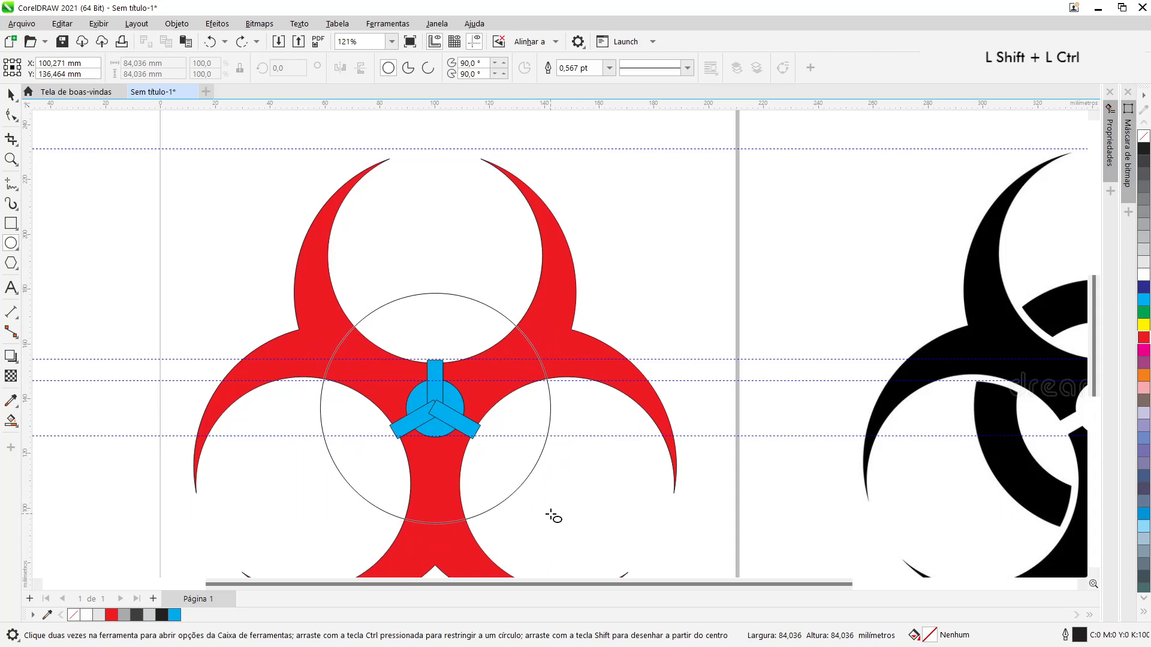
left_click_drag(553, 517, 559, 521)
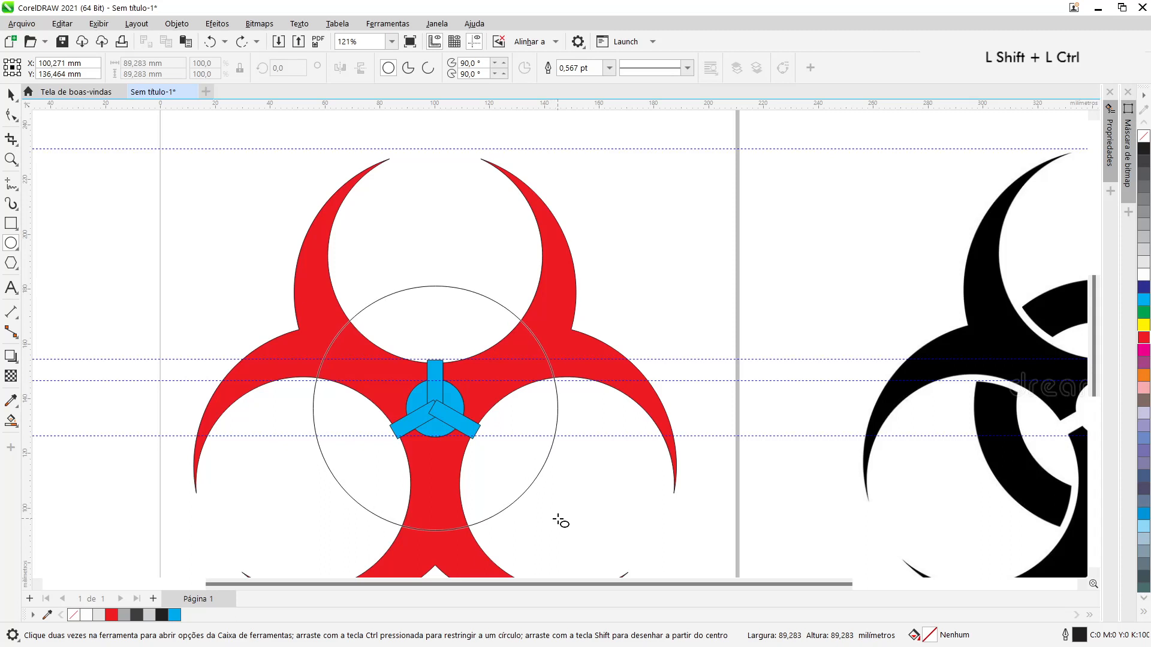
left_click_drag(561, 521, 563, 524)
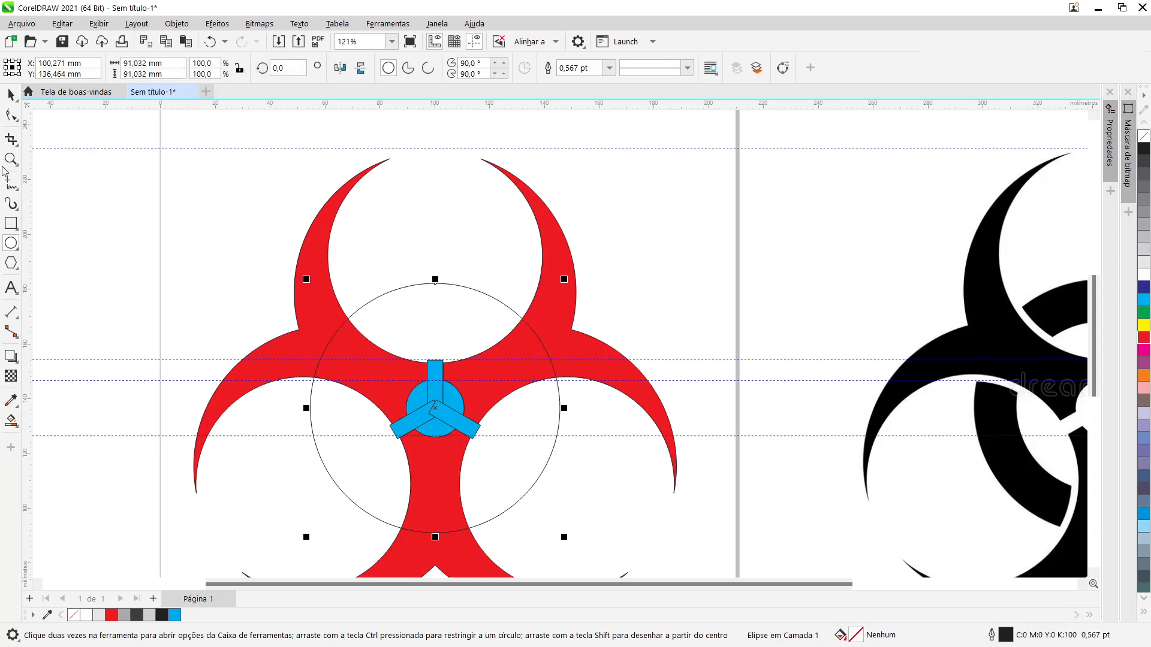
left_click(12, 96)
left_click(692, 278)
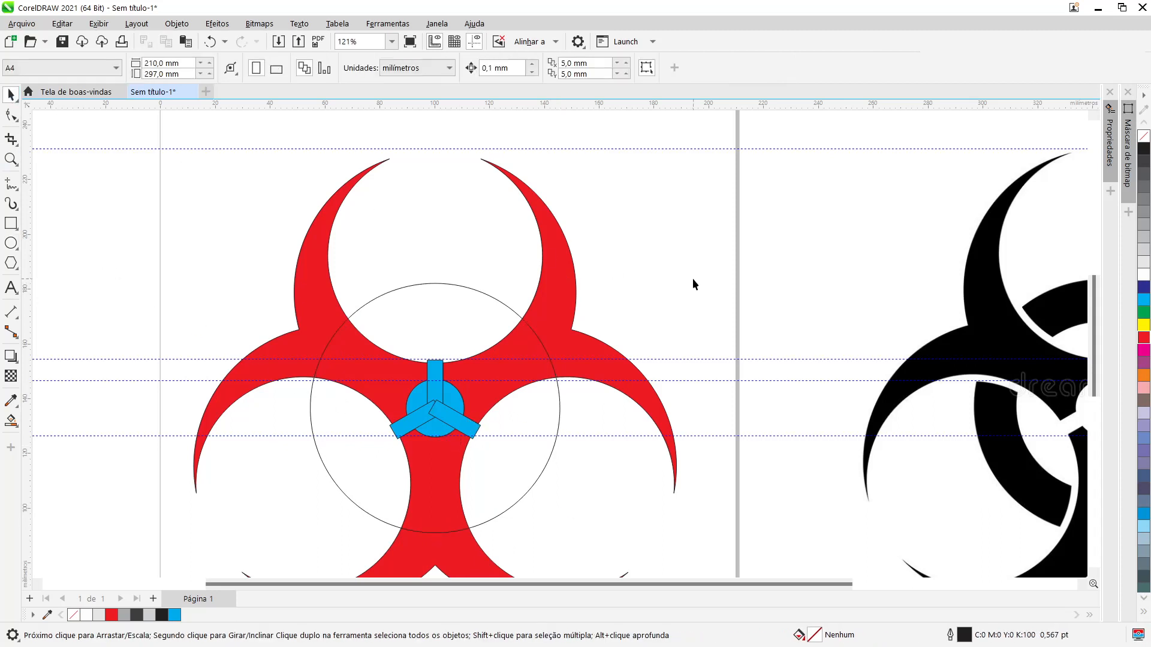
- Move the circle over the reference symbol's ring to compare its outer size, and undo the move
key("F4")
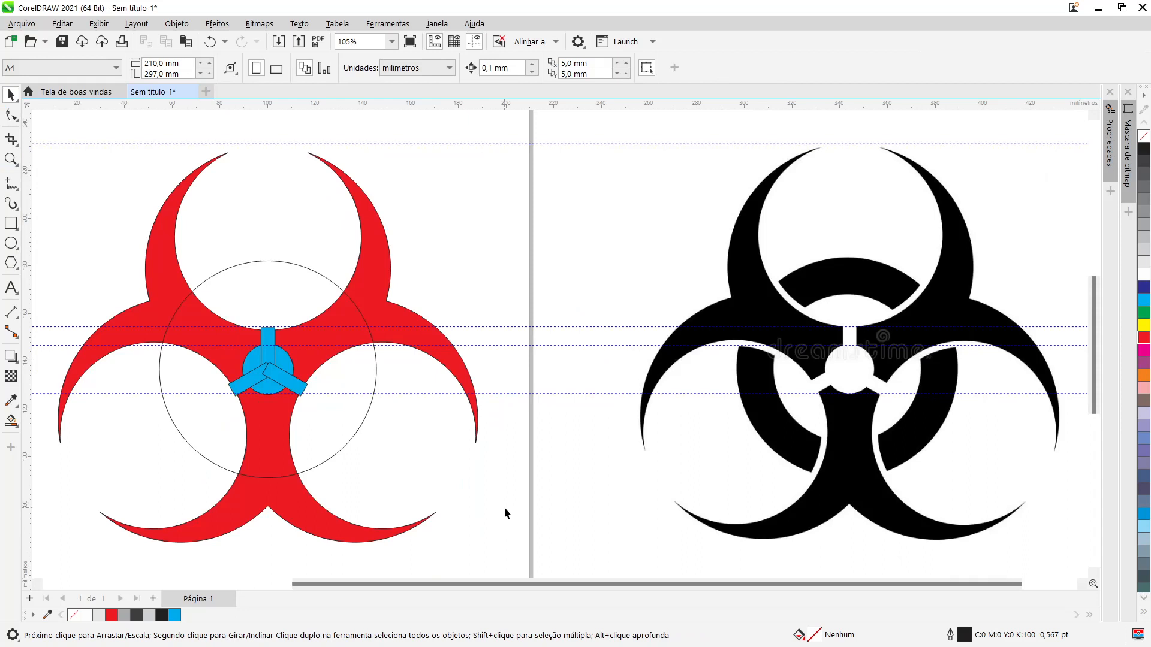
left_click(350, 436)
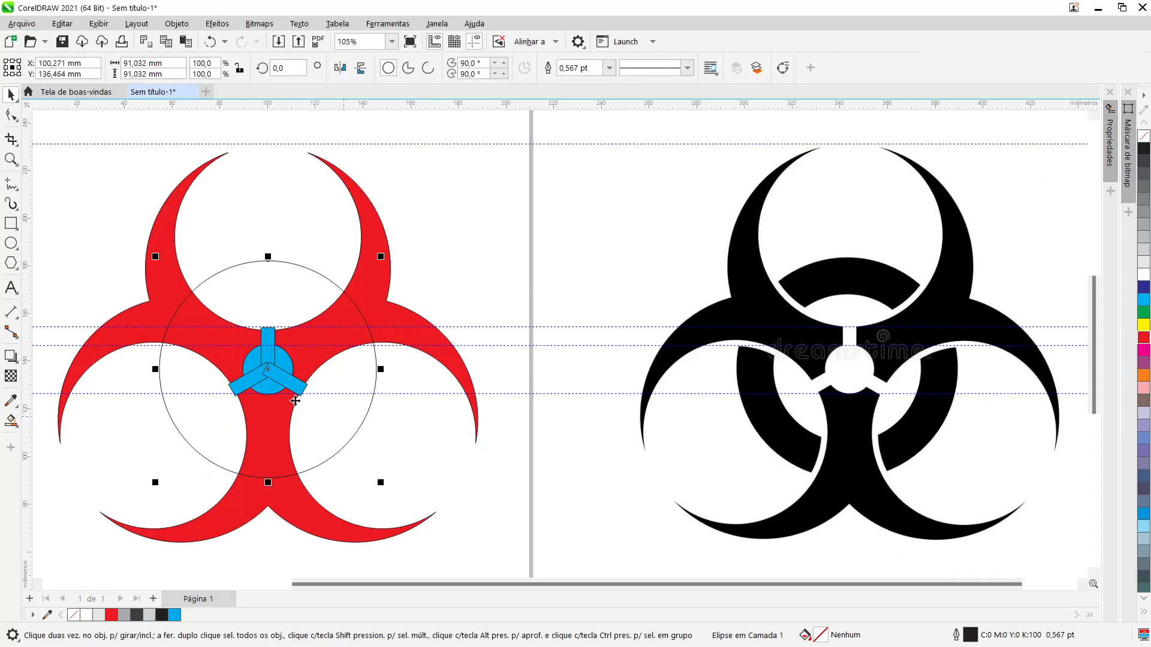
left_click_drag(268, 368, 849, 373)
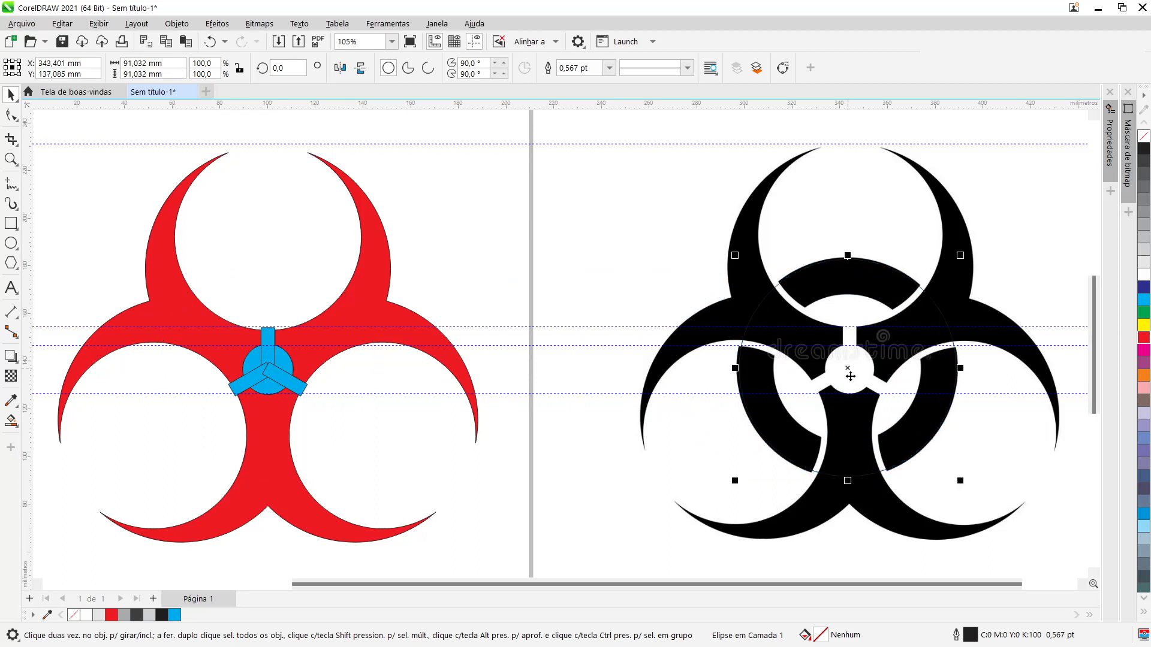
left_click(210, 42)
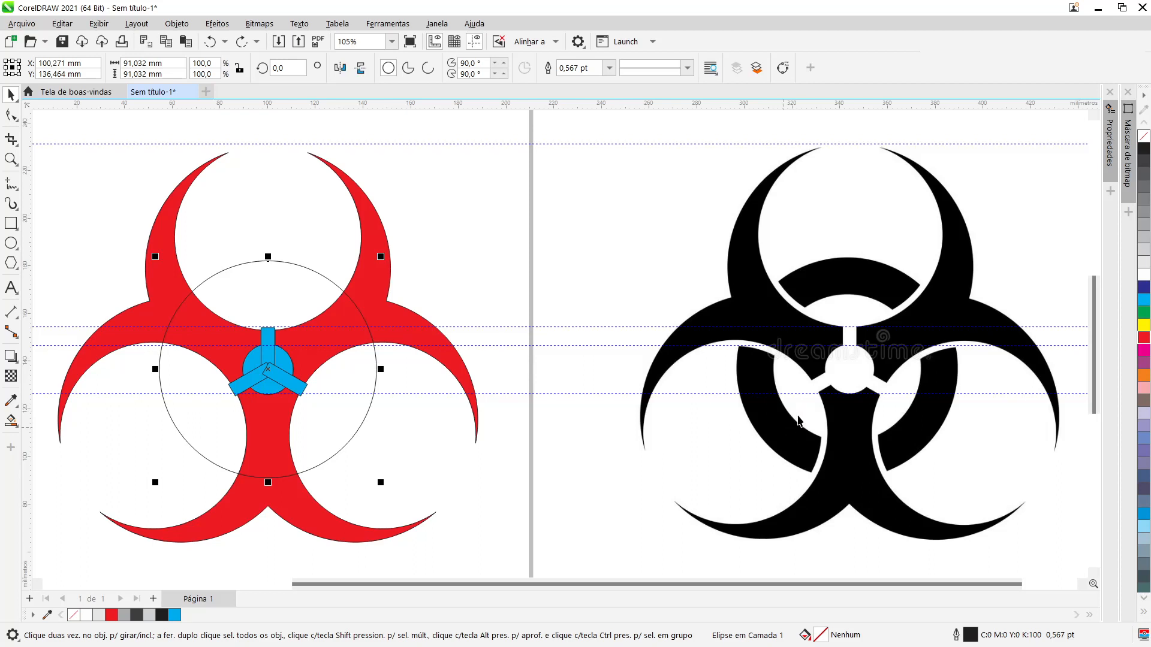
- Create a smaller concentric copy of the circle, about 59 mm in diameter, keeping the original
left_click_drag(382, 483, 343, 457)
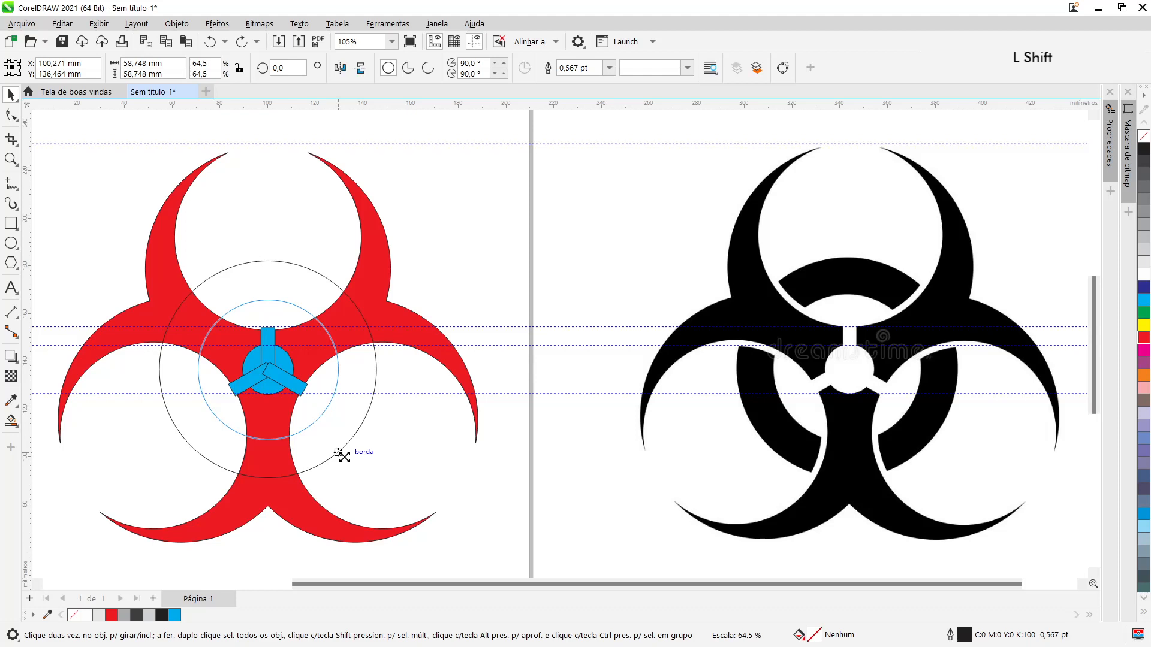
left_click_drag(342, 456, 346, 459)
left_click_drag(346, 459, 346, 459)
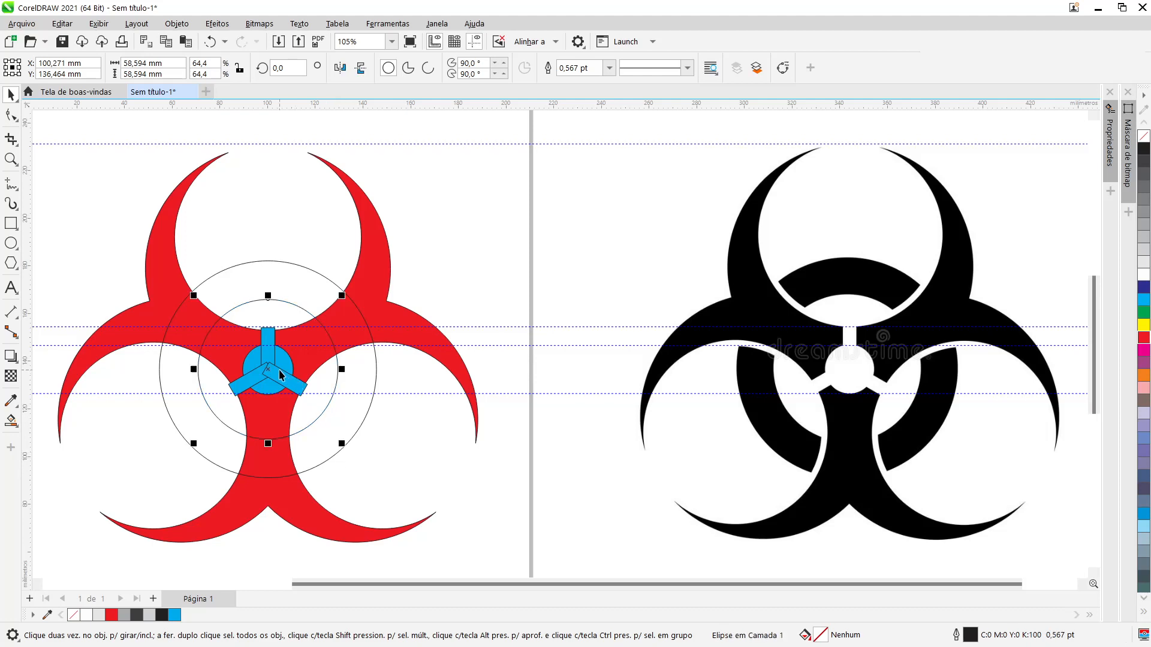
- Move the smaller circle over the reference ring's inner edge to compare its size, and undo the move
left_click_drag(280, 376, 850, 374)
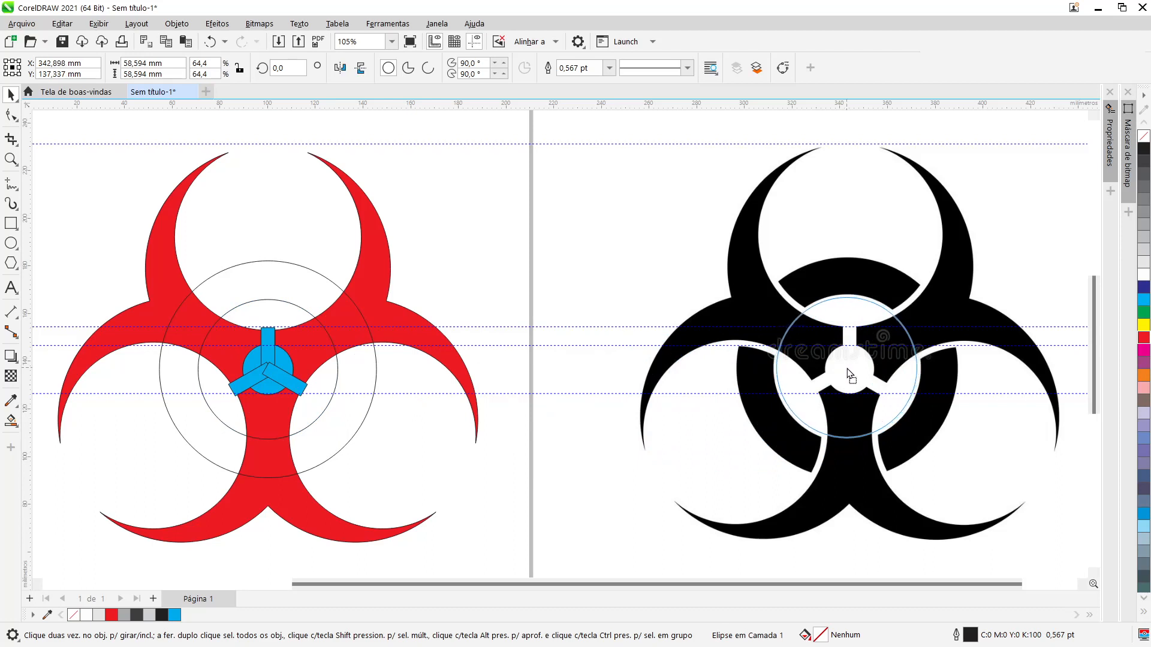
left_click_drag(847, 369, 847, 369)
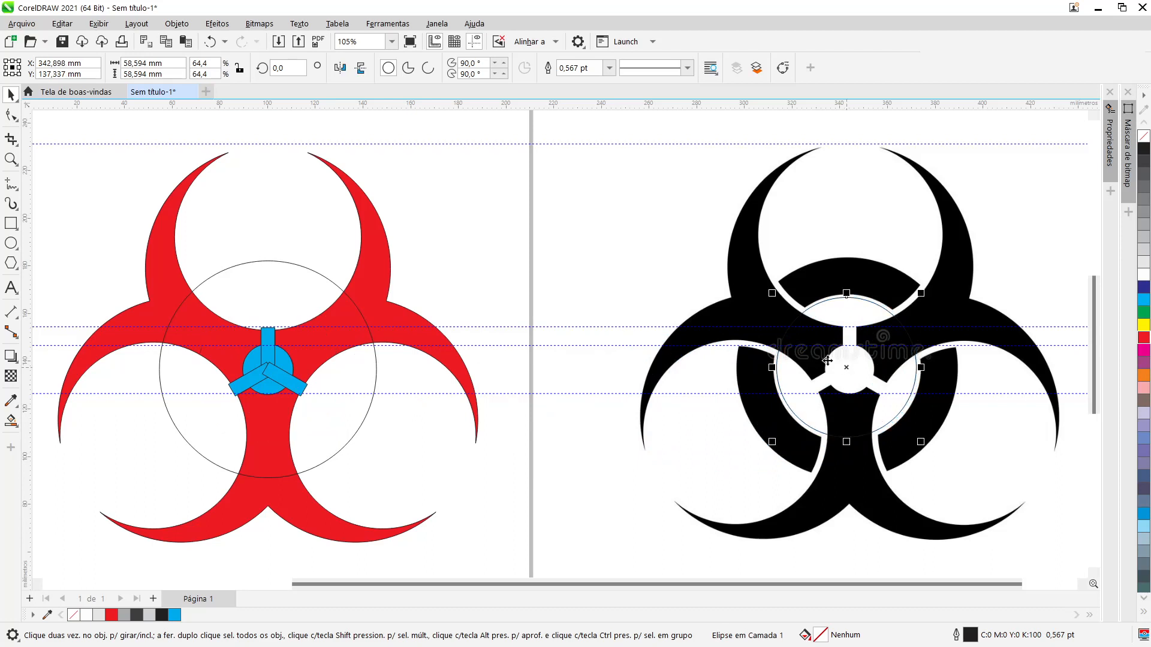
left_click(210, 42)
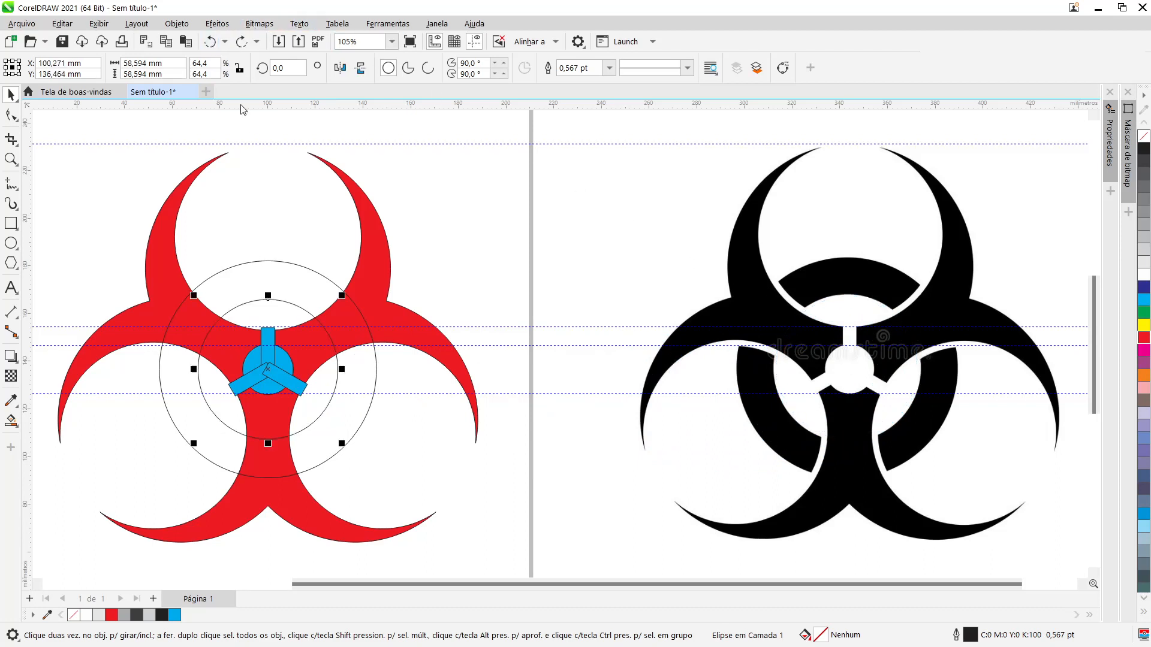
- Enlarge the inner circle from its centre to about 60 mm in diameter and deselect it
scroll(306, 479, "up", 5)
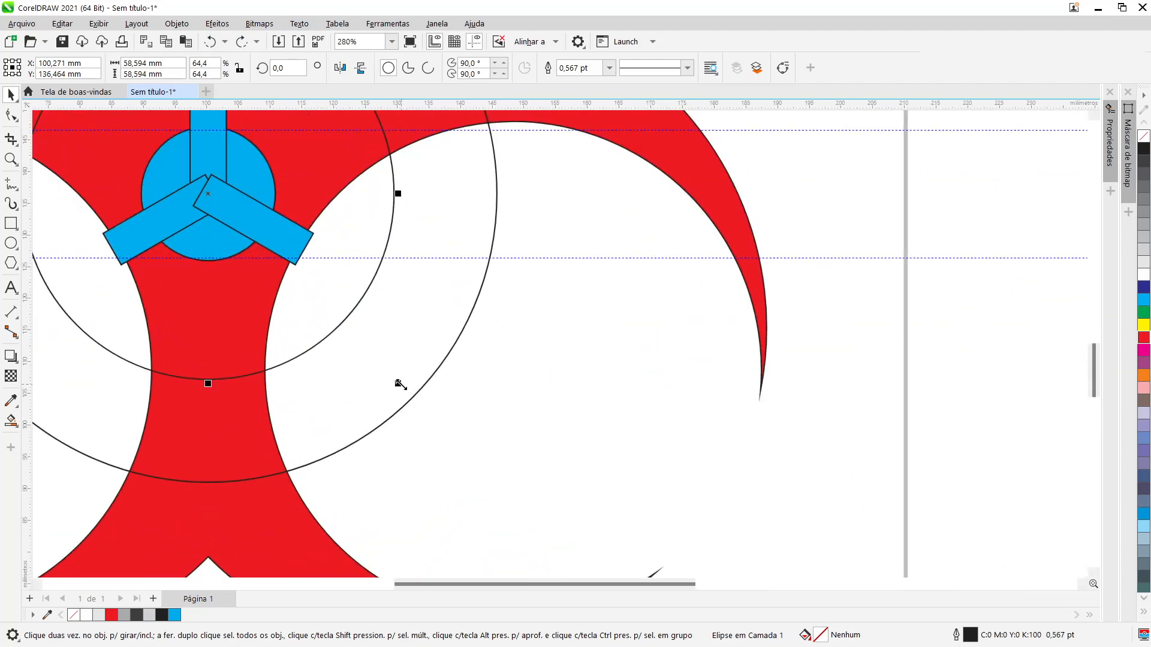
left_click_drag(398, 383, 405, 391)
key("shift")
key("F4")
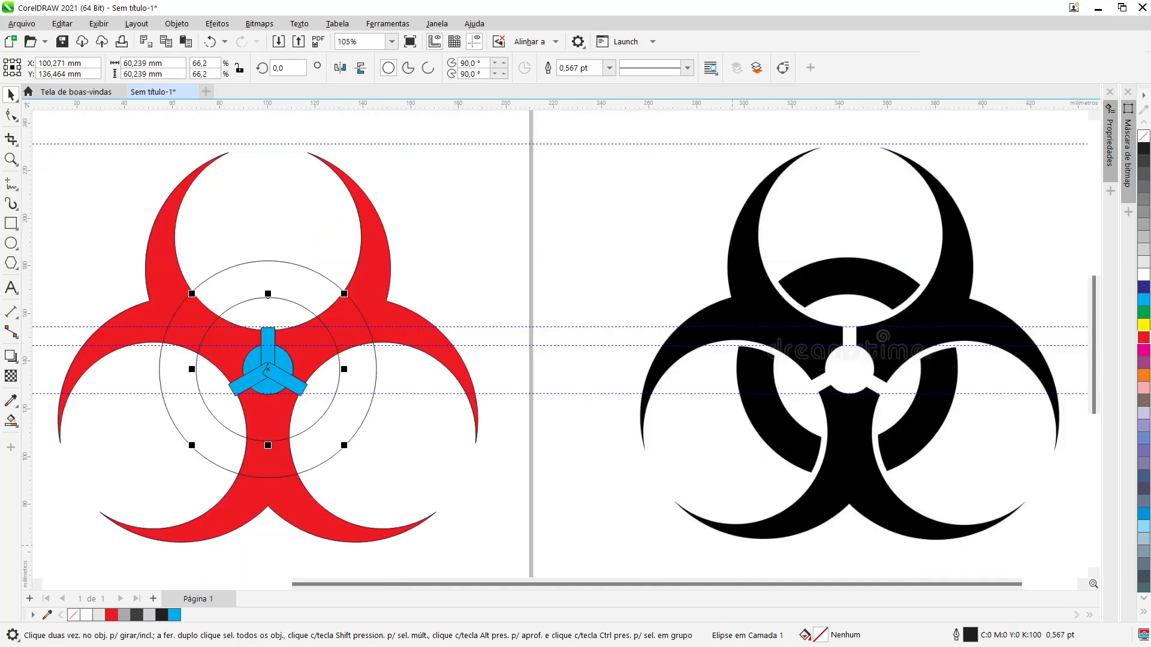
left_click(470, 309)
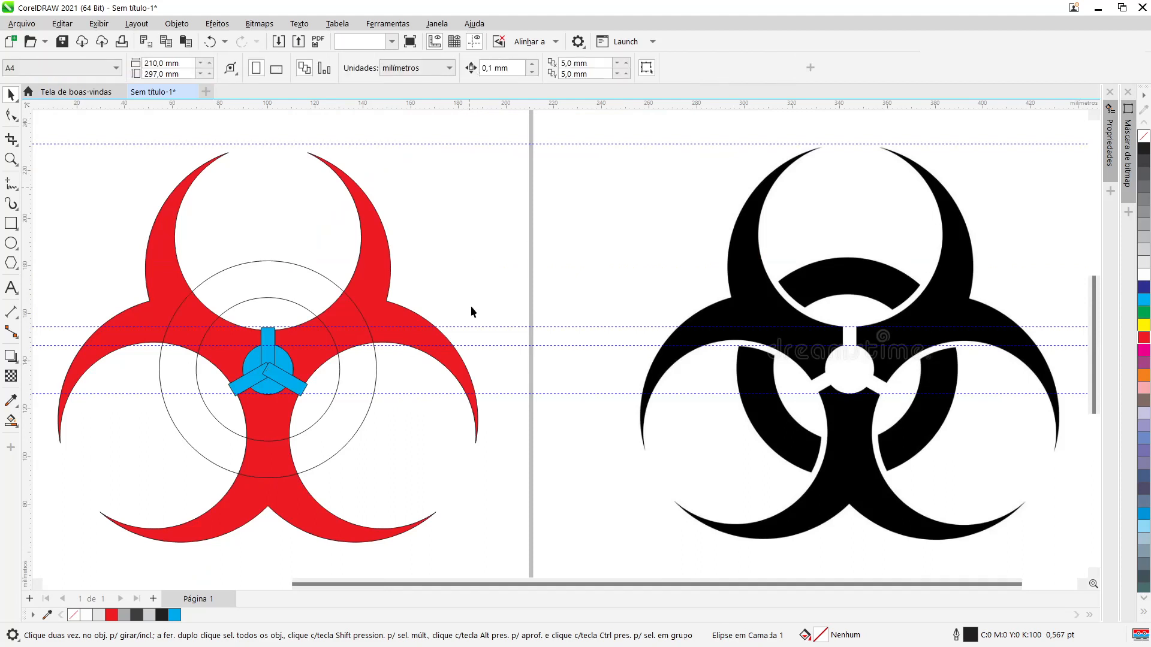
- Fill the inner circle with cyan and the outer circle with 90% black
left_click(263, 305)
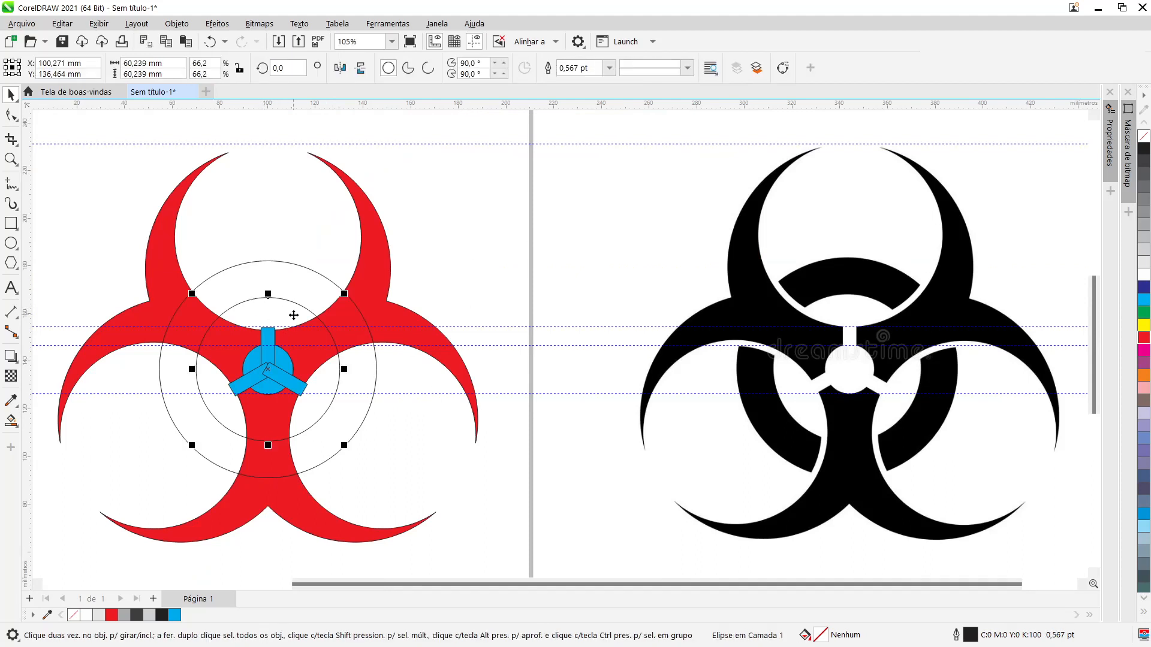
left_click(1143, 302)
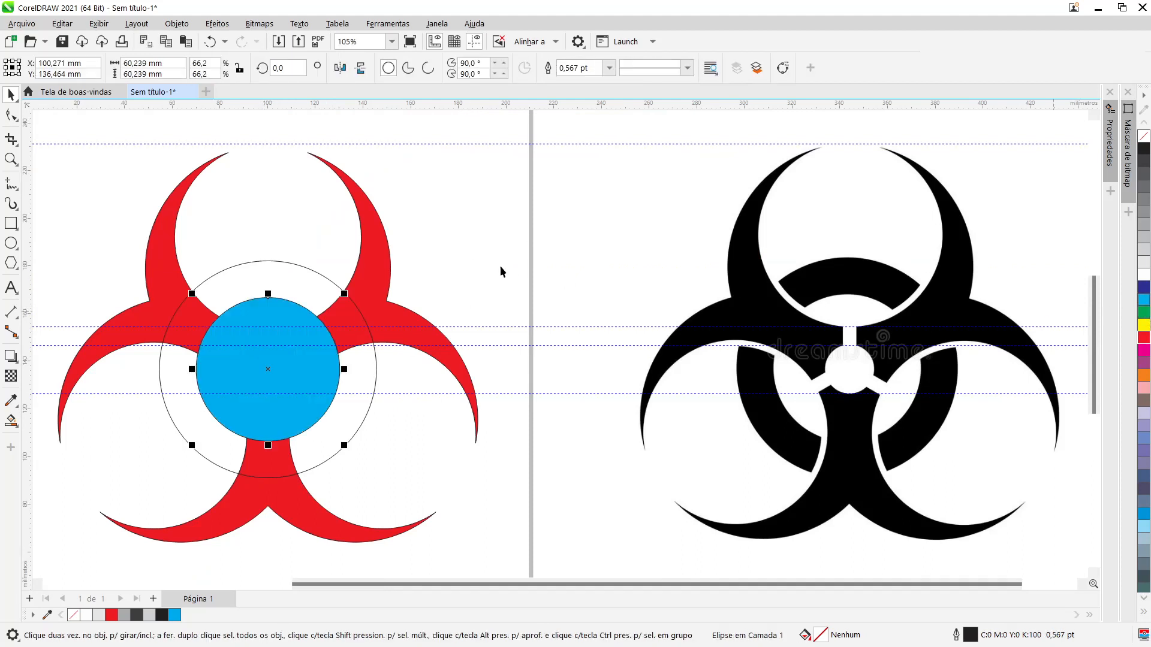
left_click(299, 278)
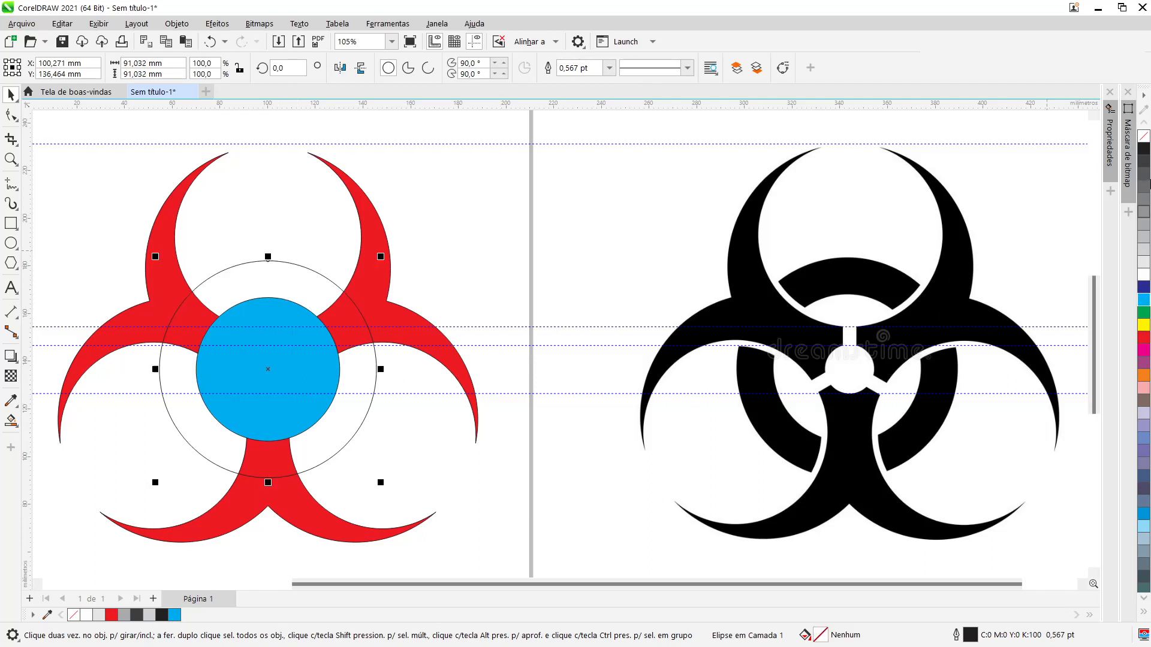
left_click(1142, 170)
left_click(610, 293)
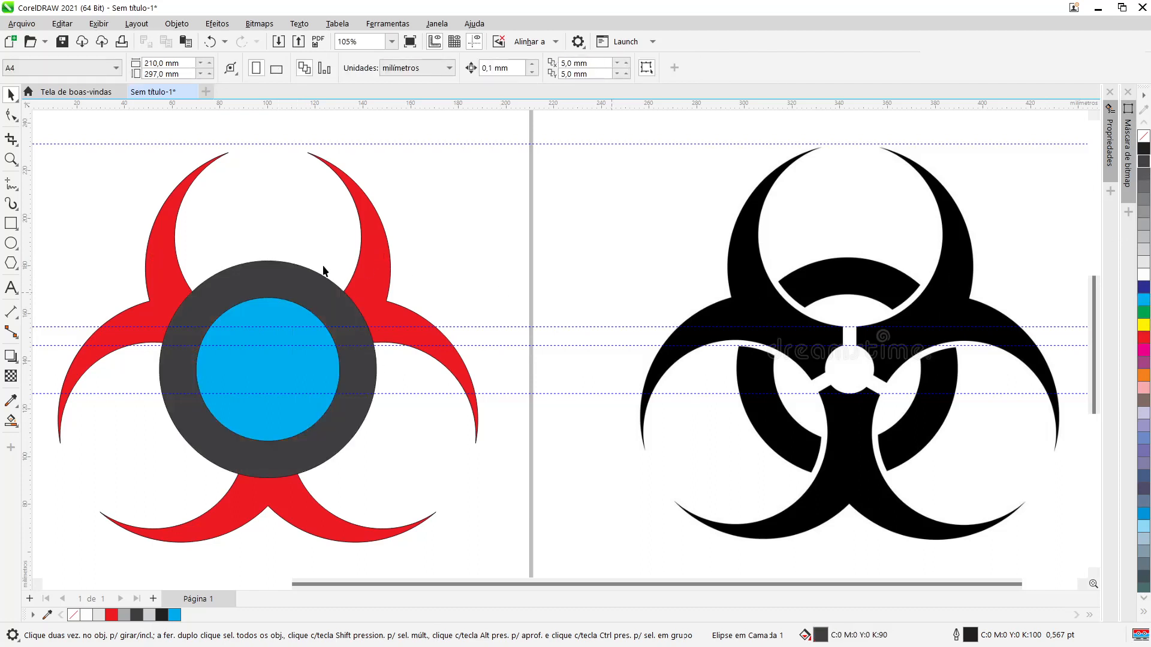
- Combine the inner and outer circles into a dark grey ring and send it to the back, behind the red body
left_click(254, 316)
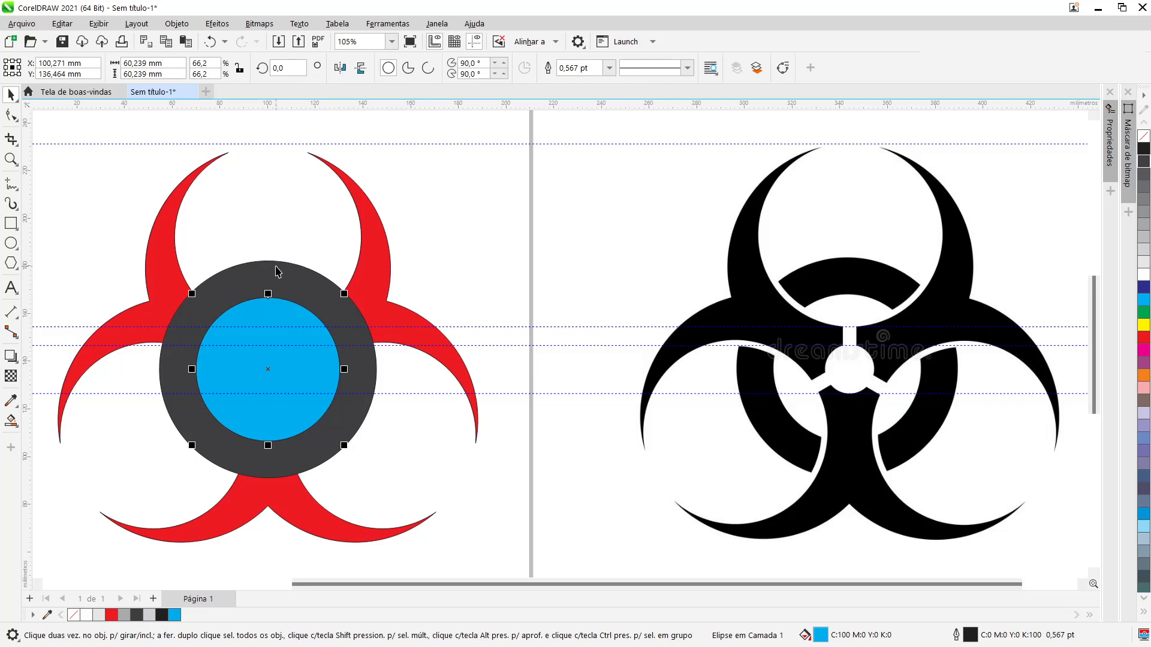
left_click(277, 277, "shift")
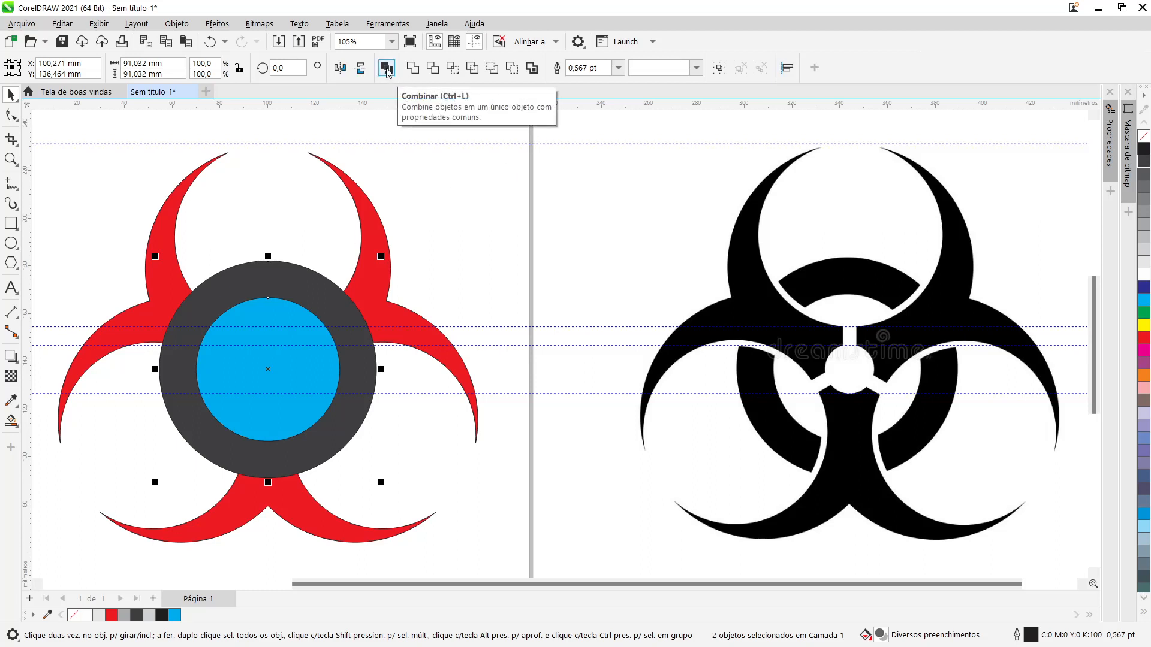
key("ctrl+l")
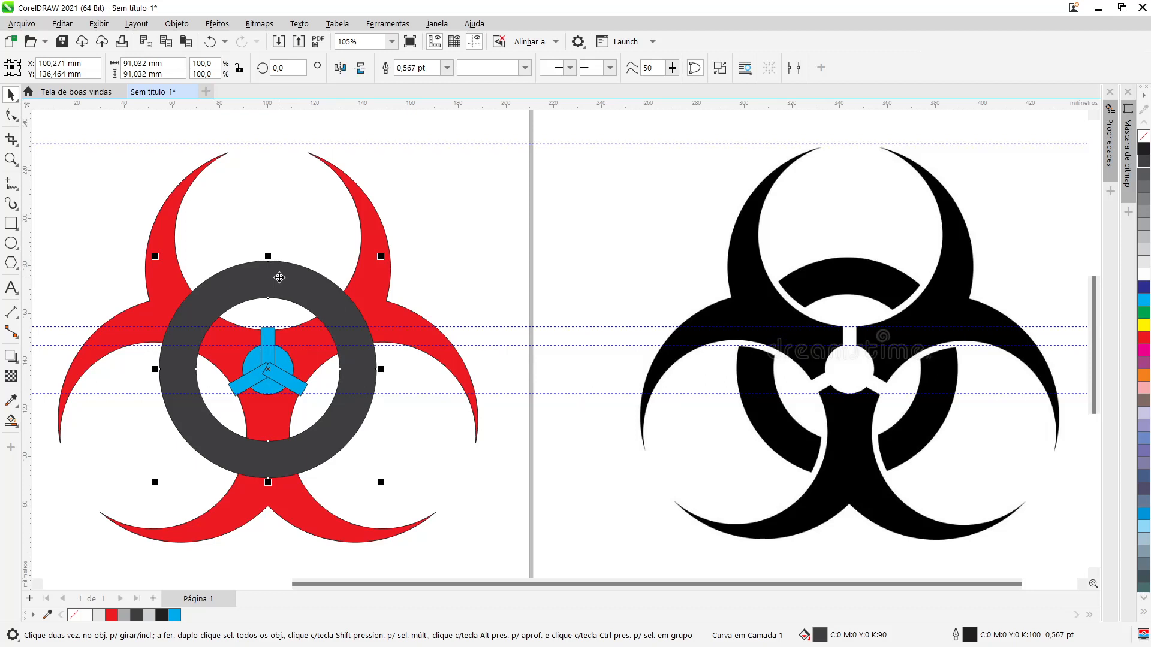
key("shift+Page_Down")
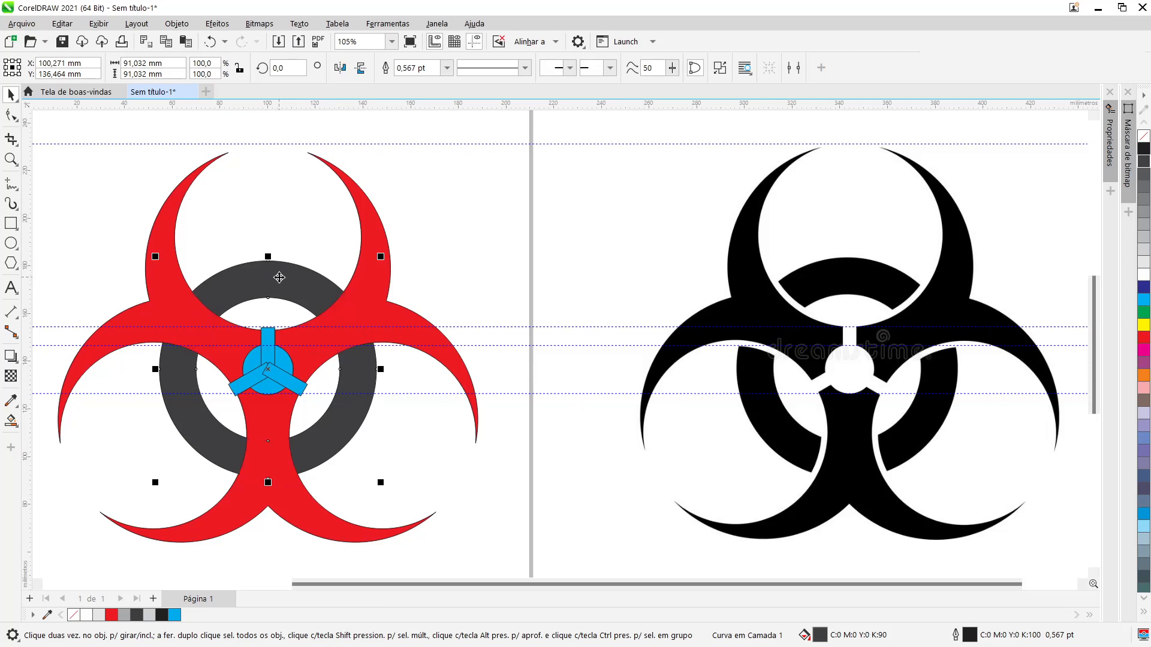
left_click(456, 279)
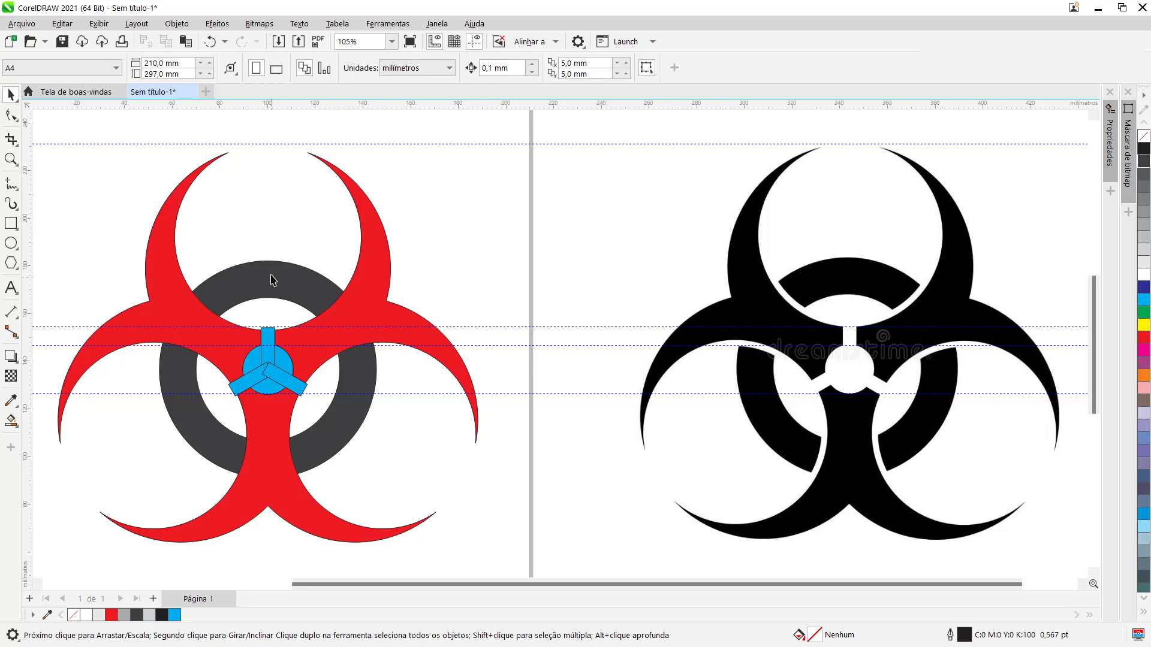
- Apply a one-step outside contour with a 2.54 mm offset to the red three-lobed body
left_click(368, 262)
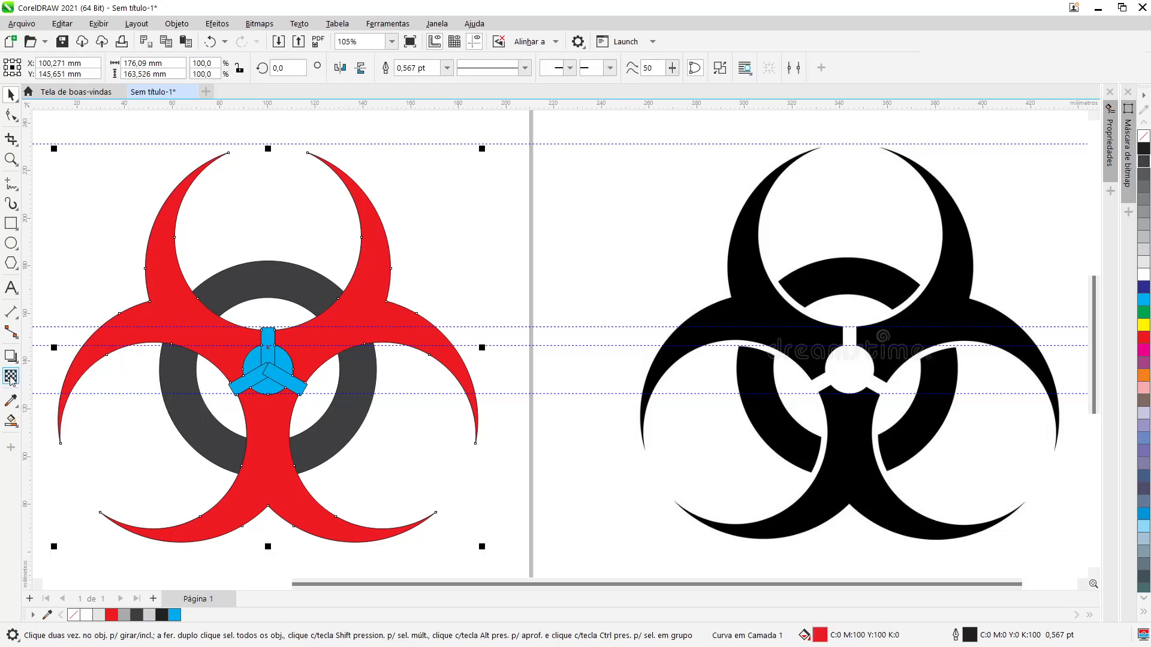
left_click(11, 359)
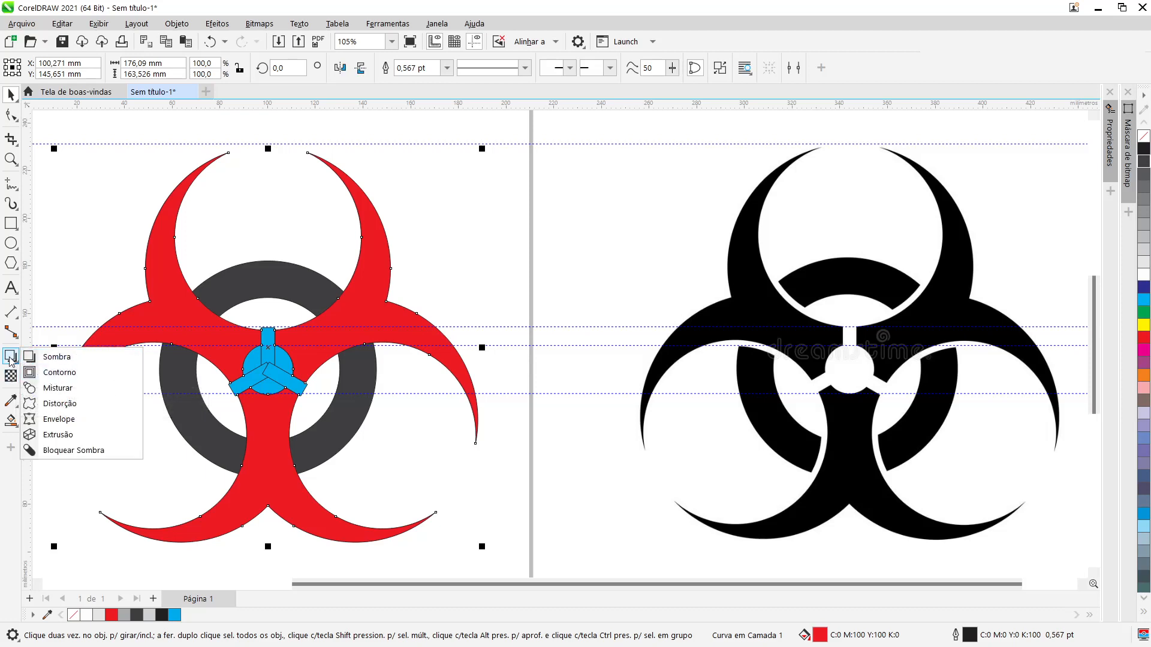
left_click(46, 375)
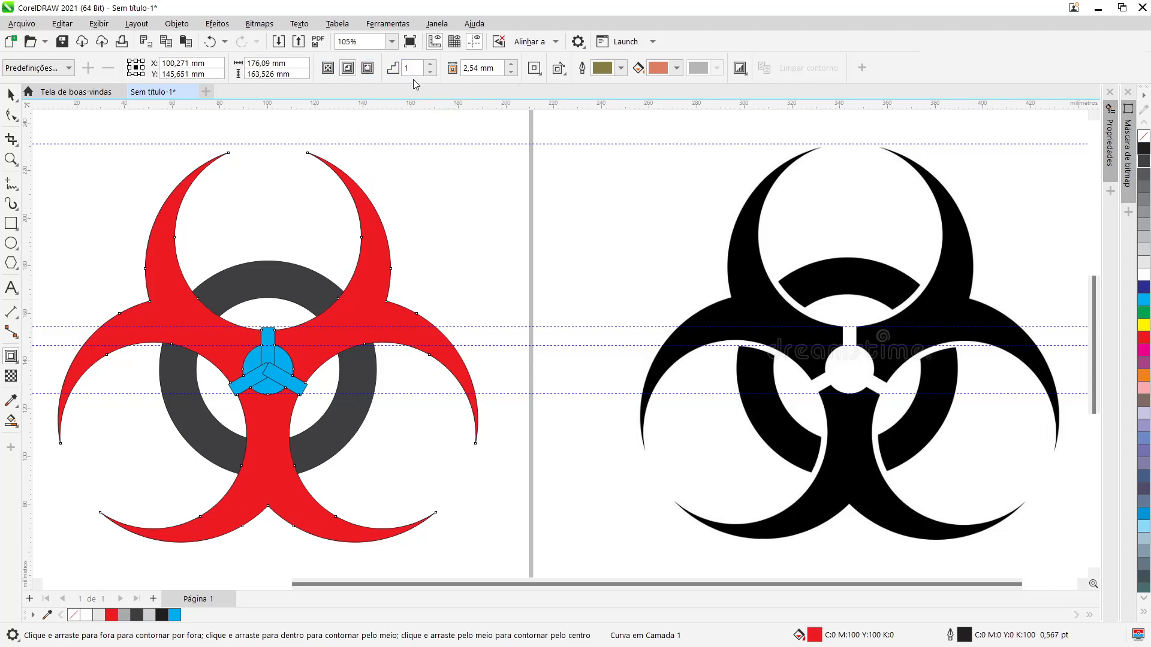
left_click(369, 69)
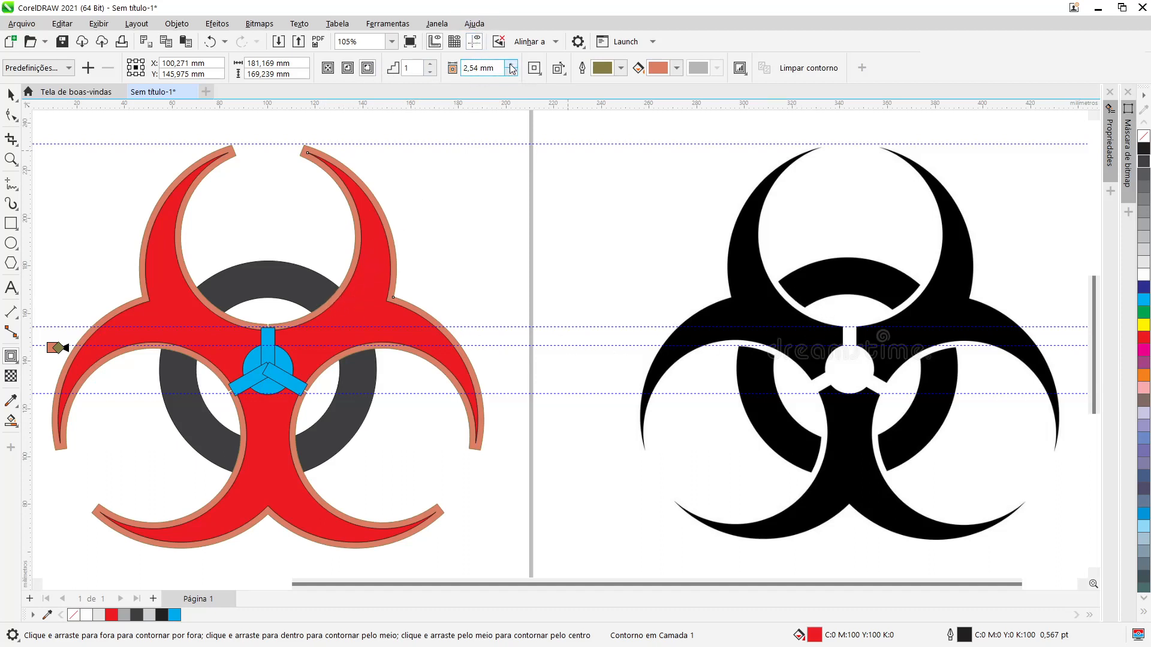
- Try a contour offset of up to 5.04 mm around the red body, return it to 2.54 mm and deselect
left_click_drag(512, 66, 511, 78)
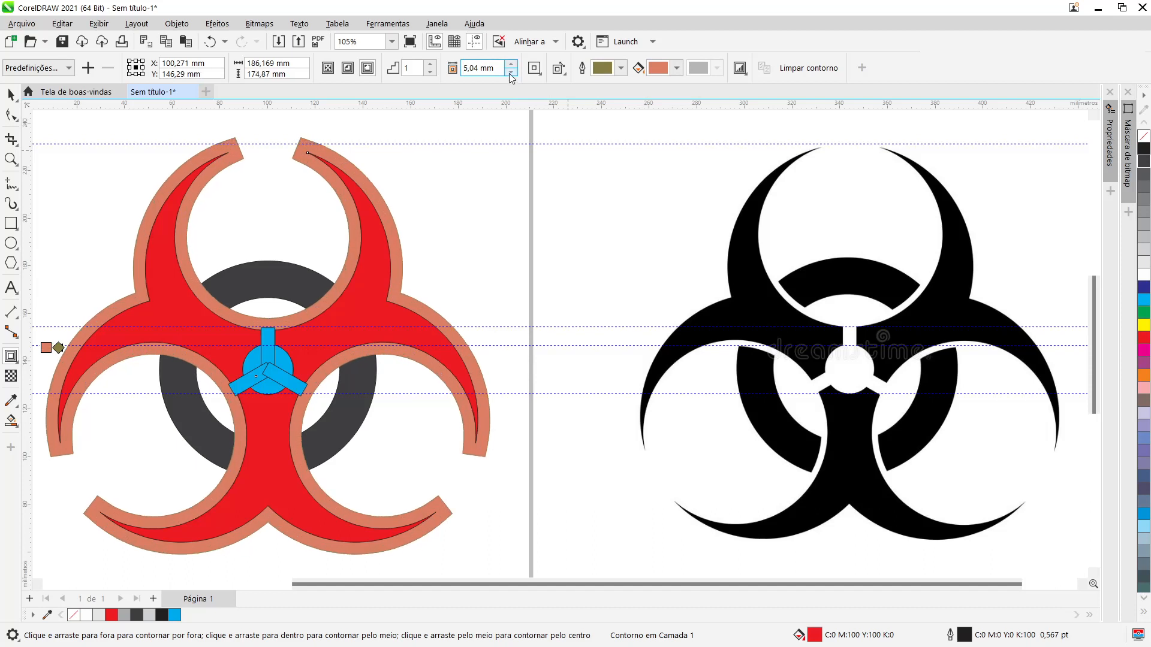
left_click(510, 74)
left_click(510, 73)
left_click(510, 73)
left_click(510, 73)
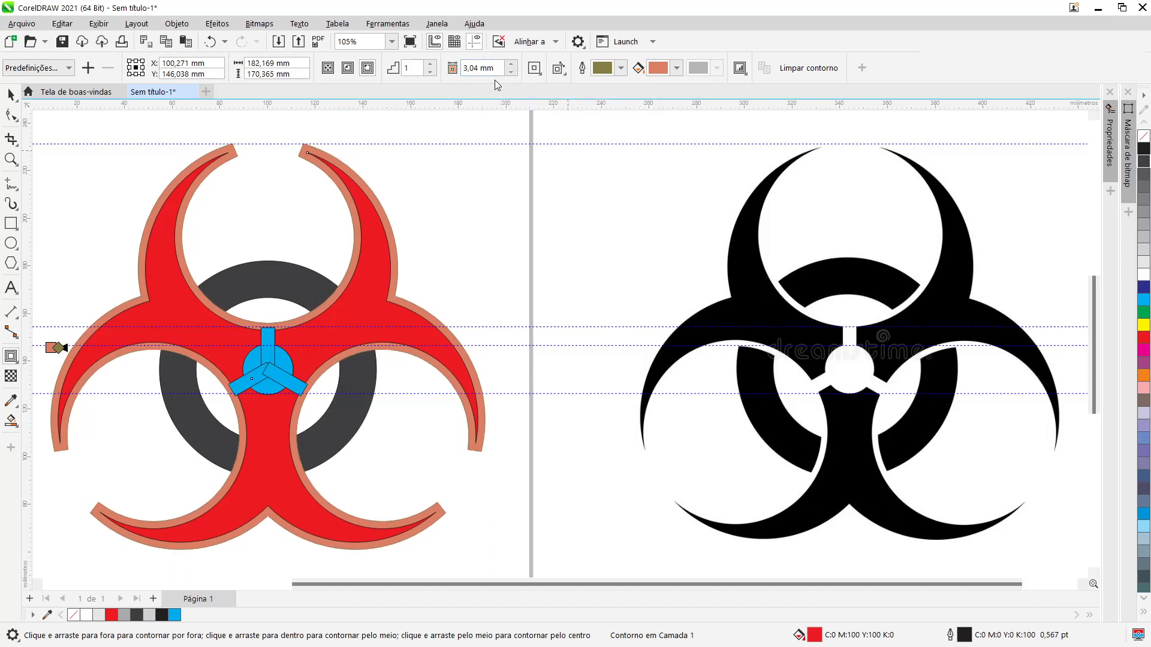
left_click(510, 73)
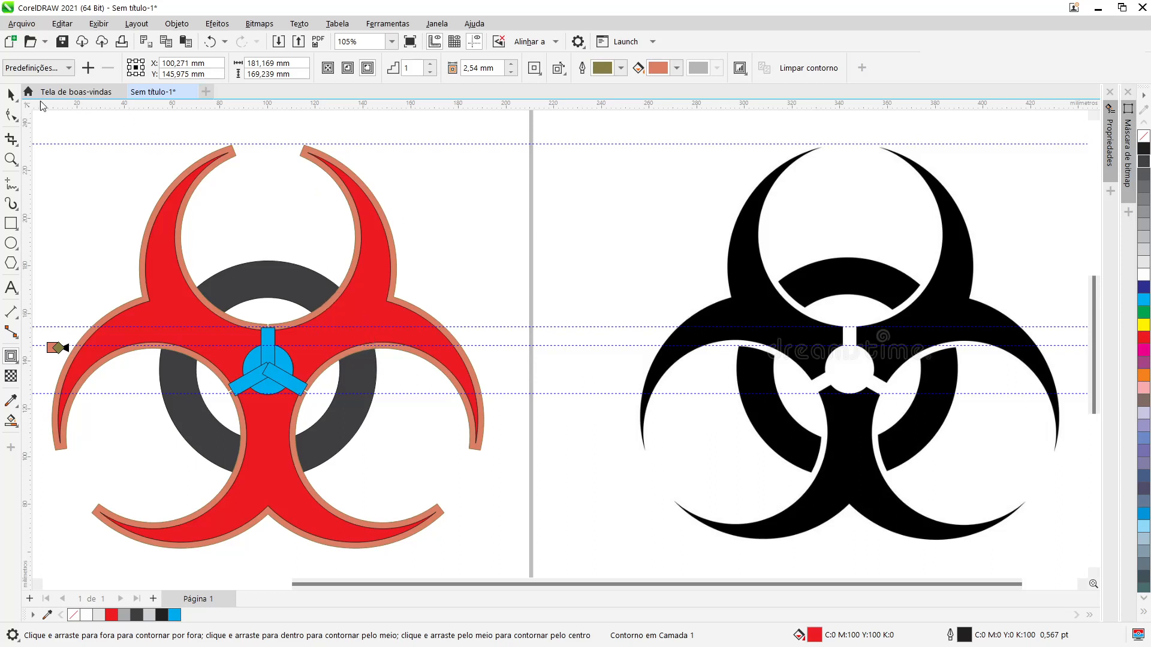
left_click(11, 94)
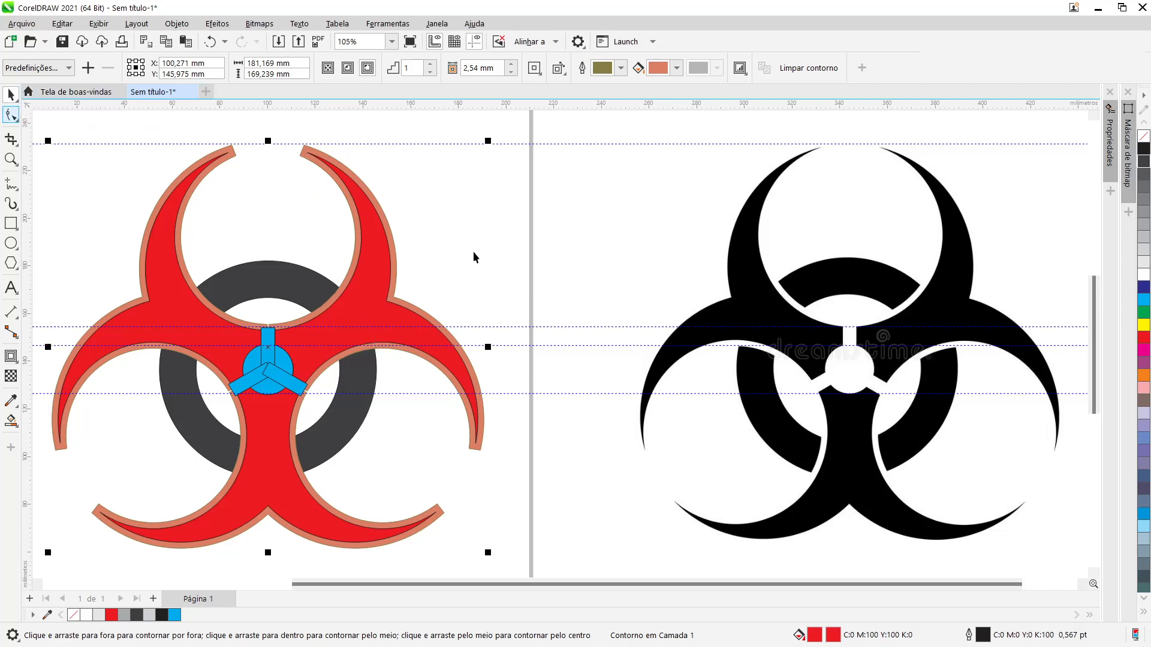
left_click(483, 250)
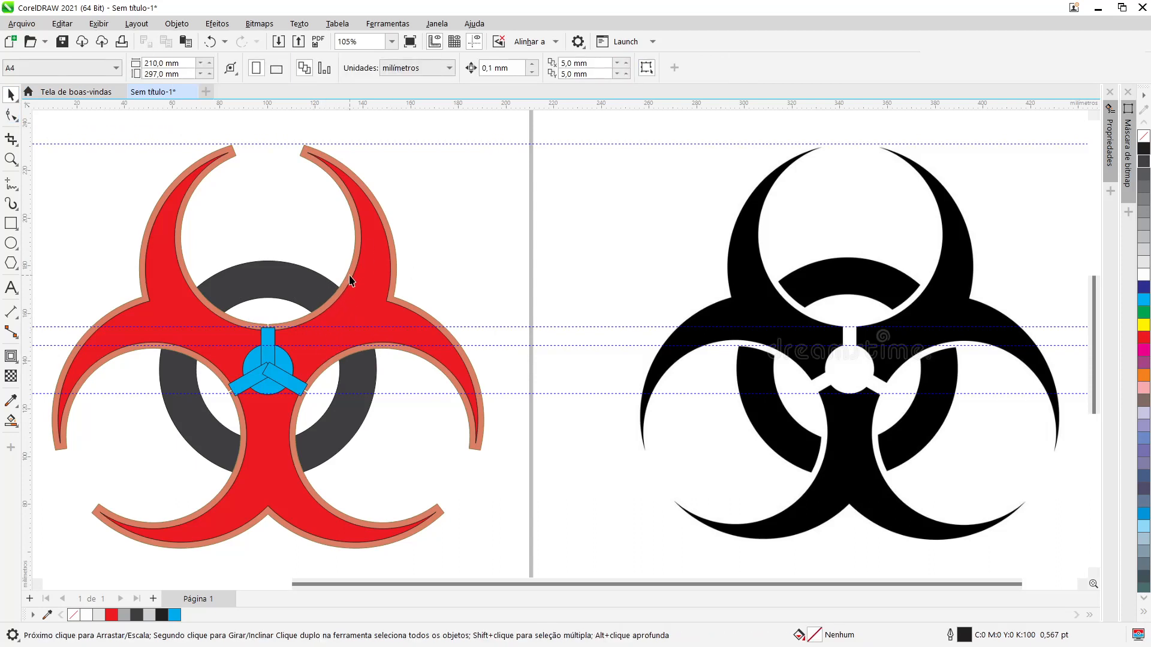
- Separate the contour from the red body into an independent object and deselect both
left_click(387, 276)
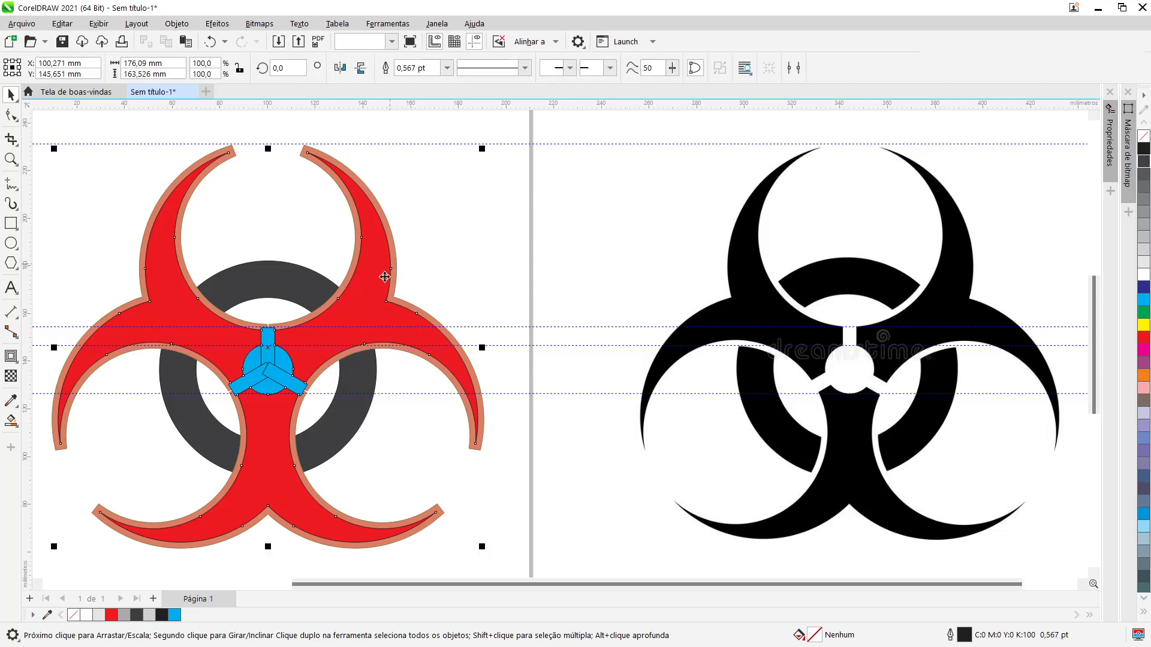
right_click(382, 260)
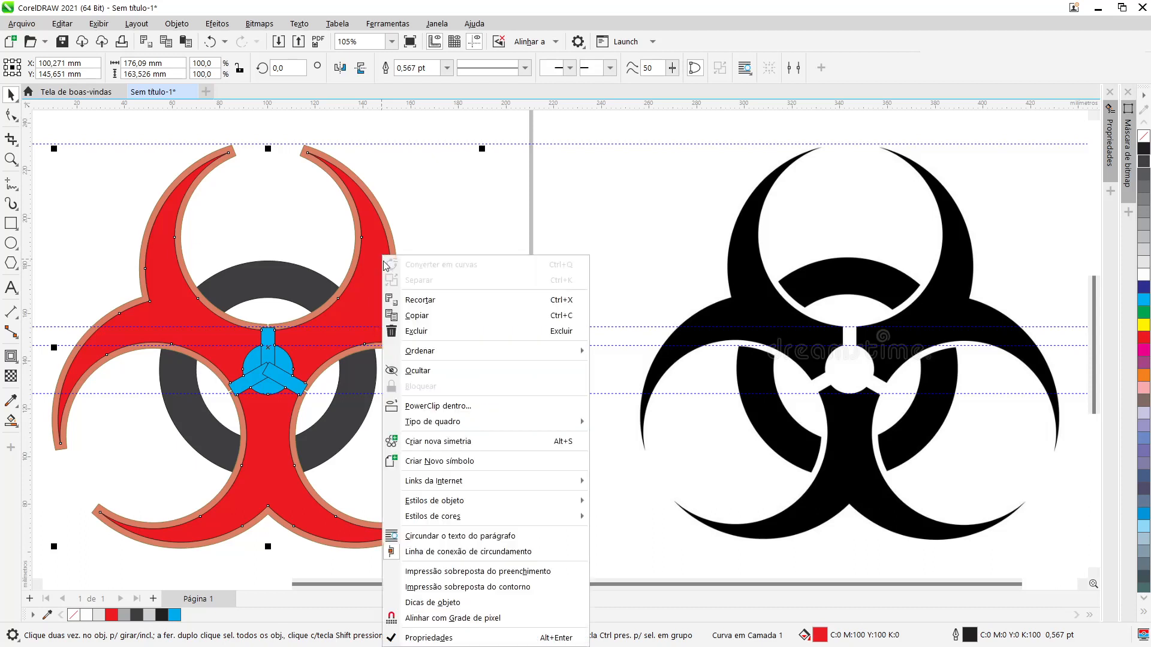
left_click(410, 217)
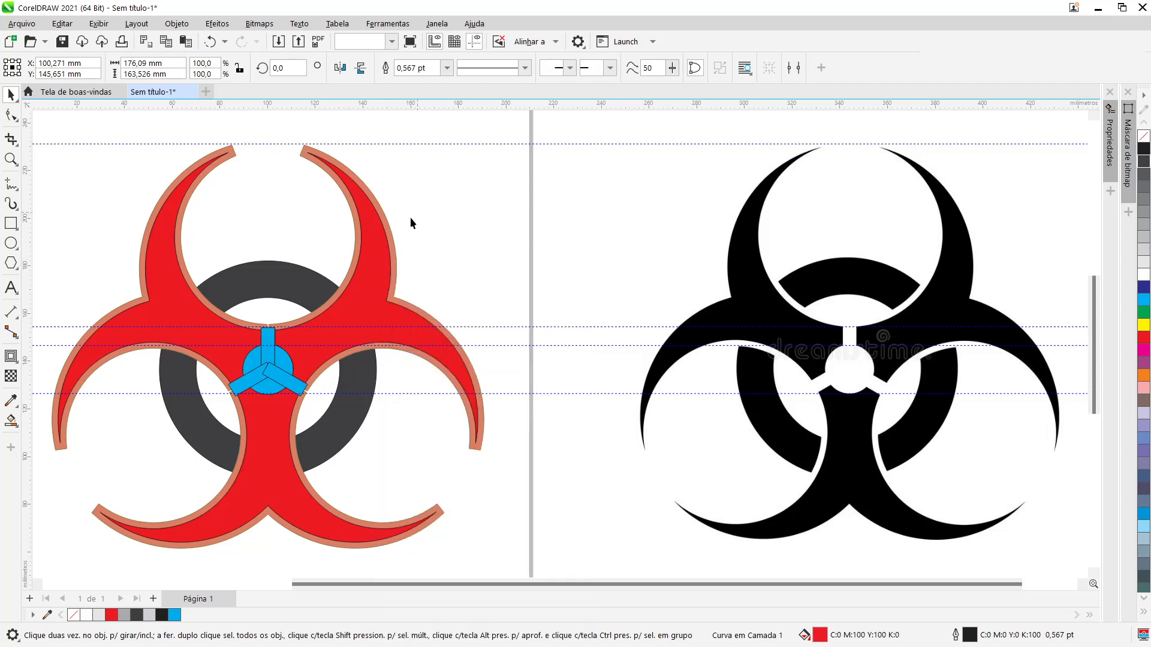
left_click(393, 243)
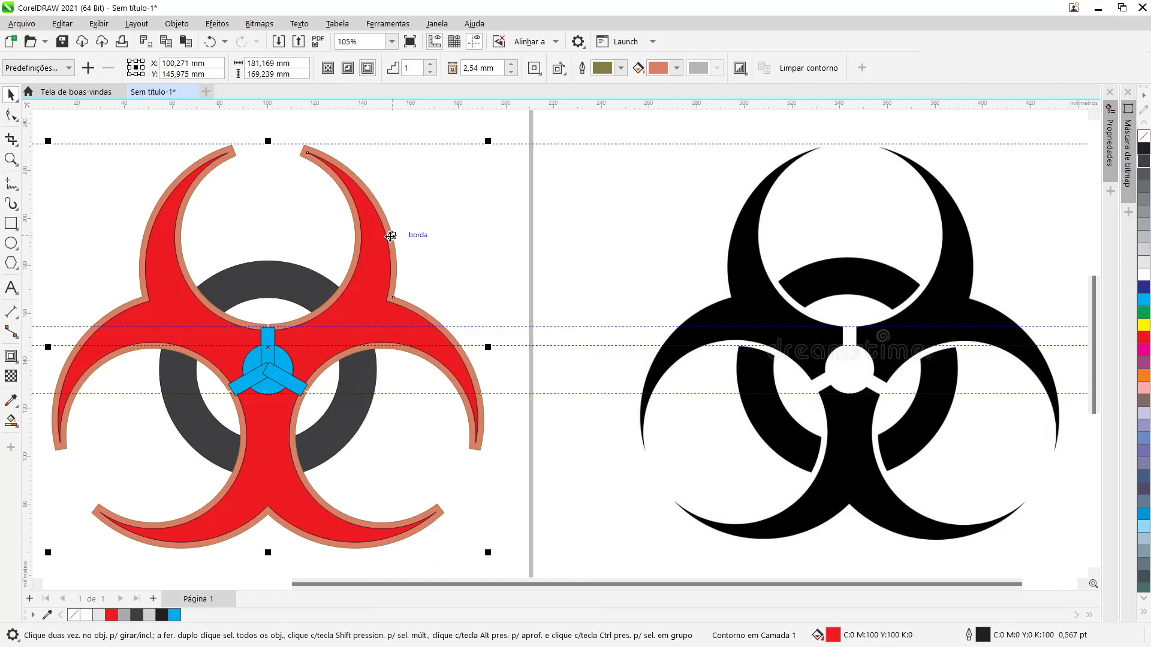
right_click(391, 237)
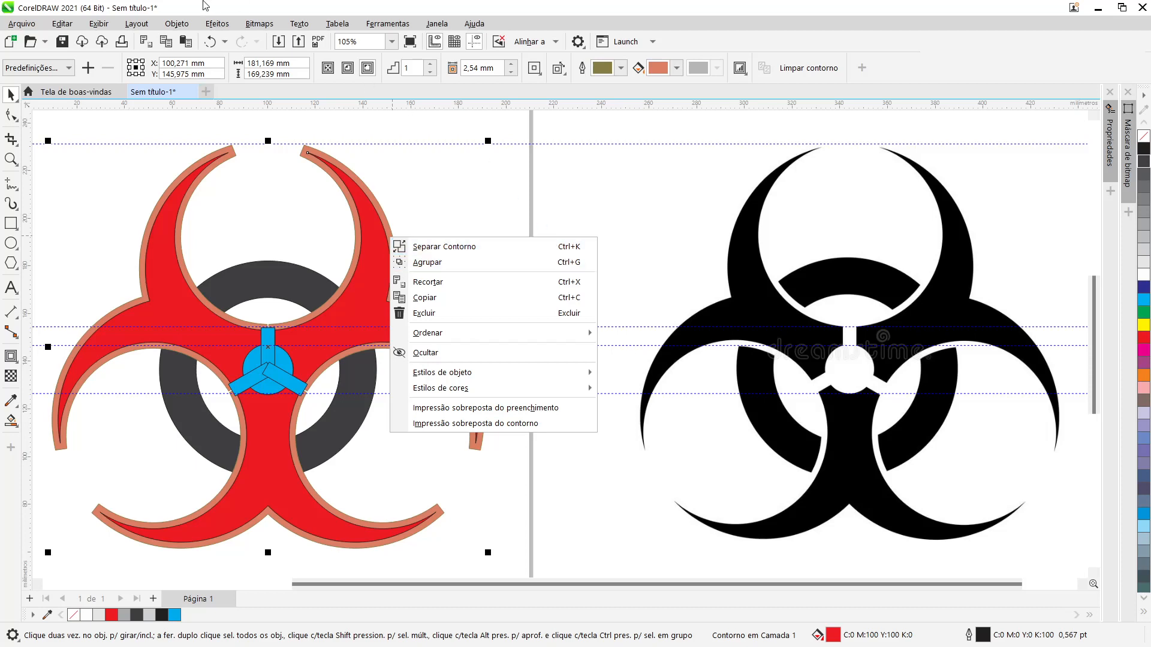
left_click(176, 24)
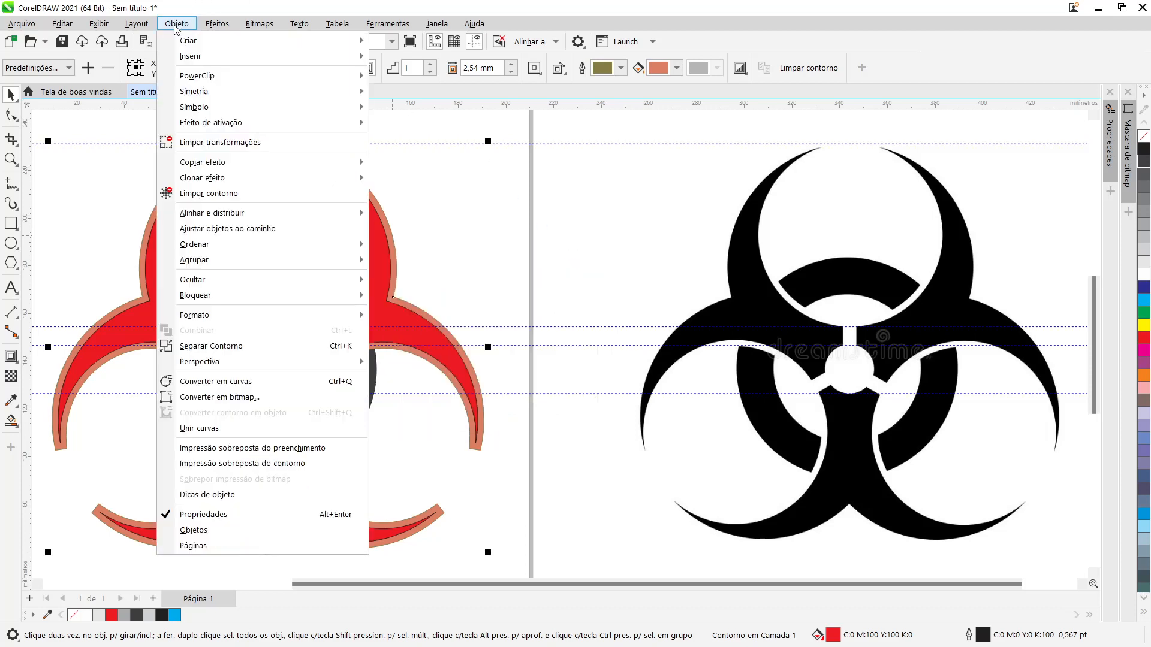
left_click(347, 347)
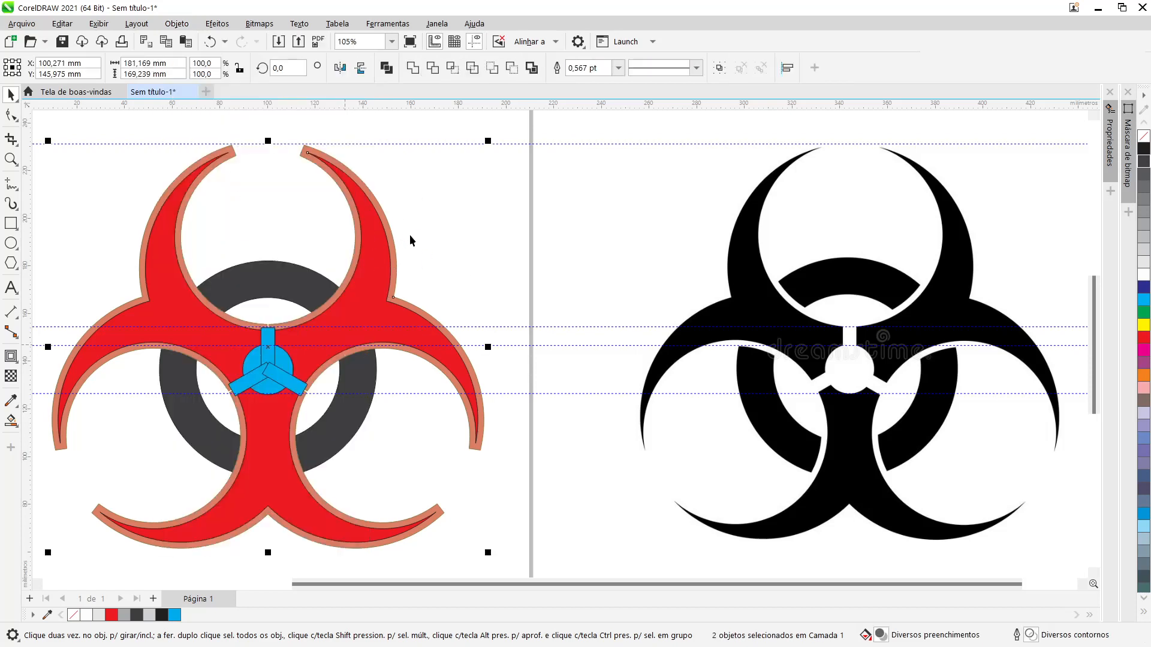
left_click(430, 235)
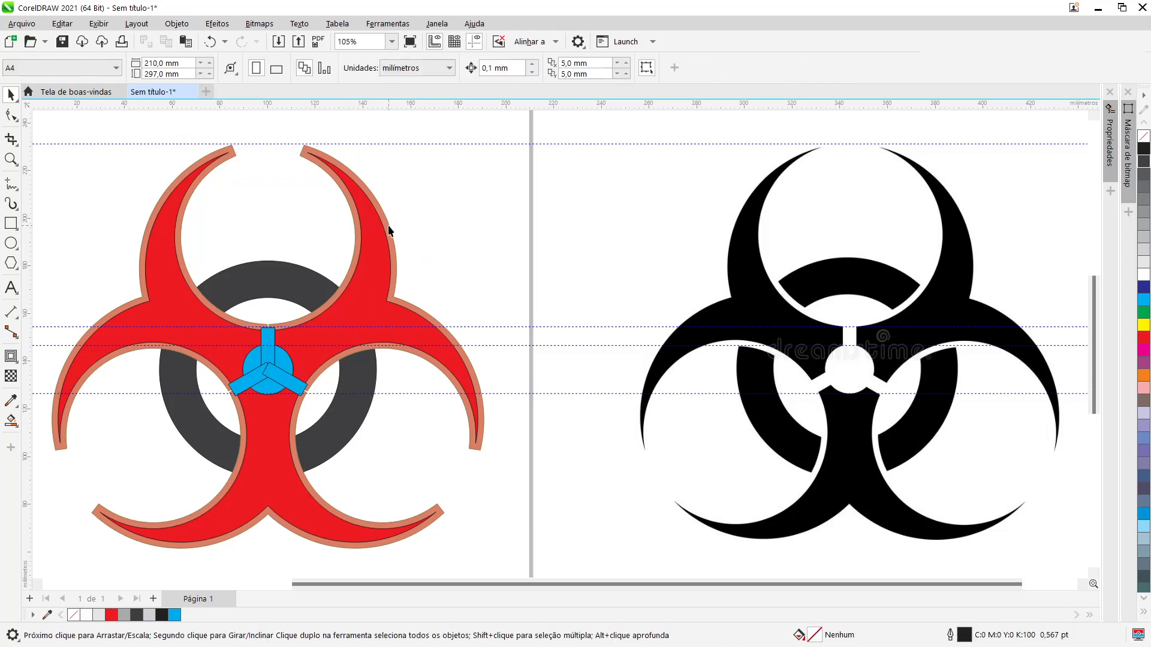
- Move the separated contour shape aside to check that it is independent, and undo the move
left_click(389, 231)
left_click_drag(387, 228, 566, 222)
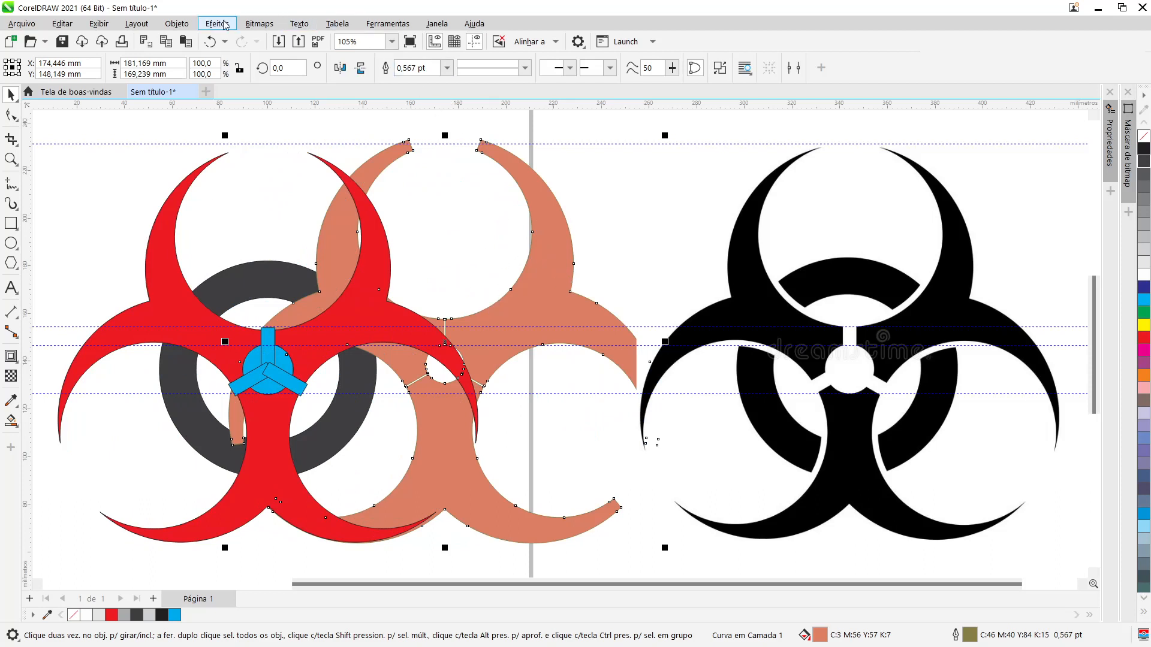
left_click(209, 42)
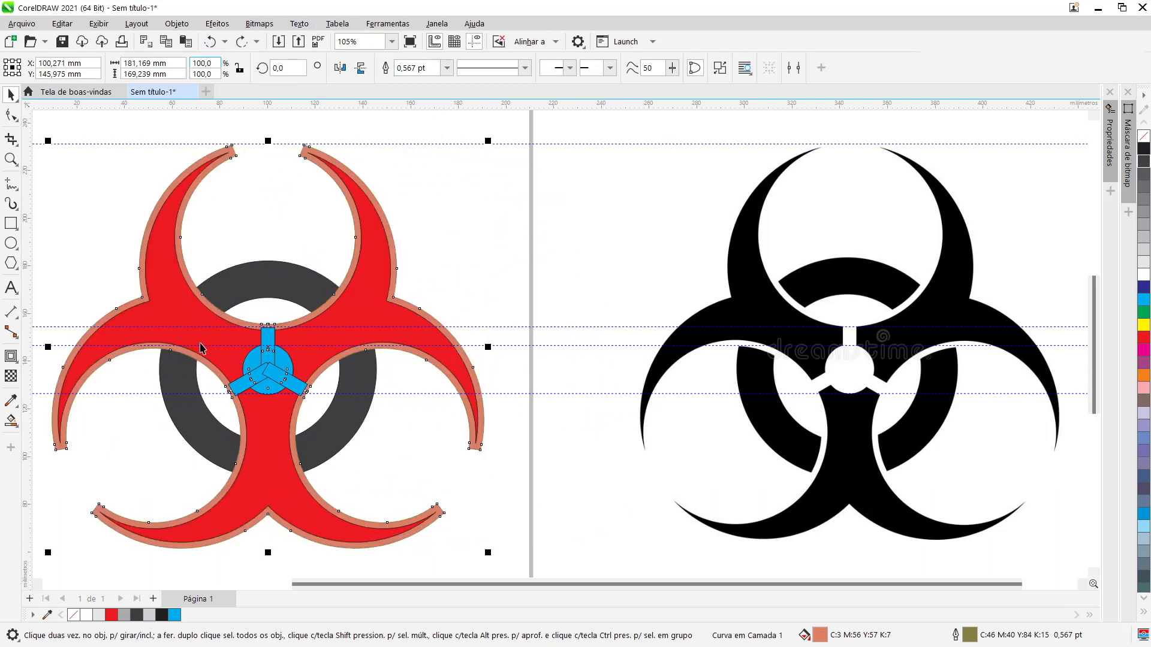
- Trim the dark grey ring with the separated contour shape, and delete the contour shape
left_click(270, 290, "shift")
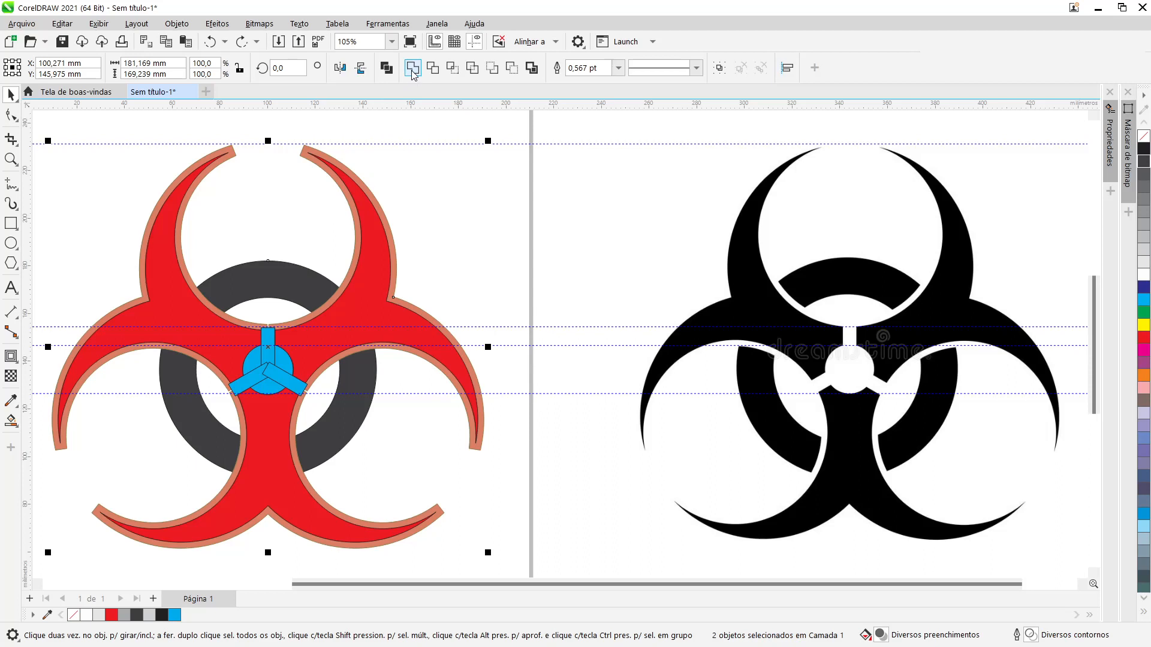
left_click(432, 68)
left_click(478, 247)
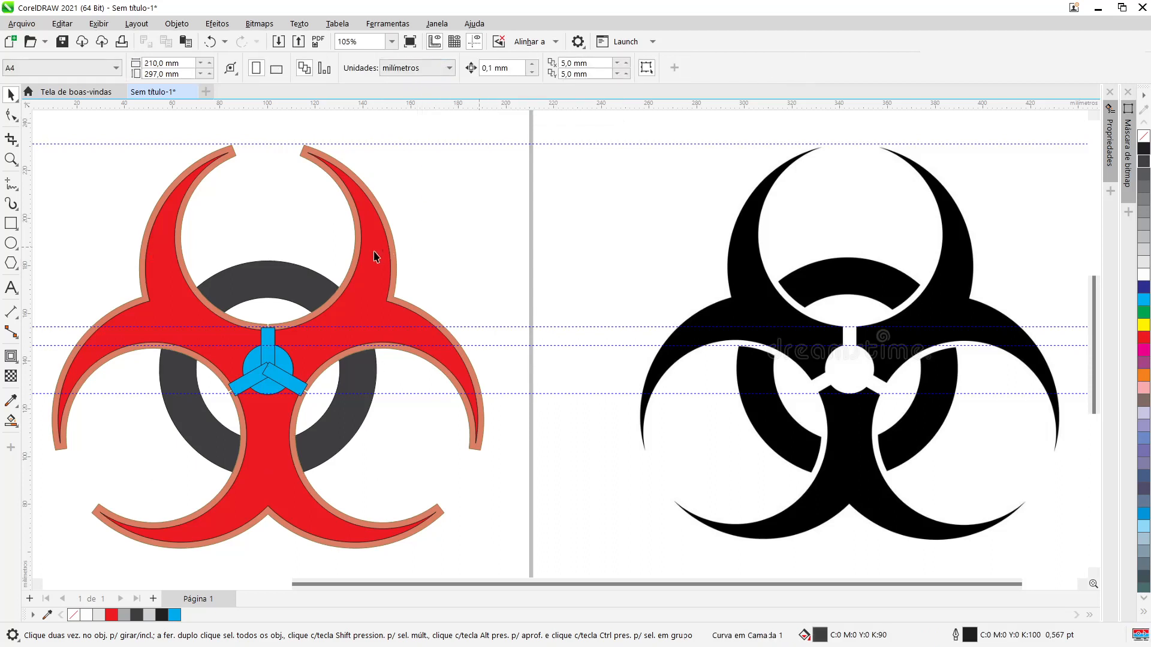
left_click_drag(355, 266, 604, 216)
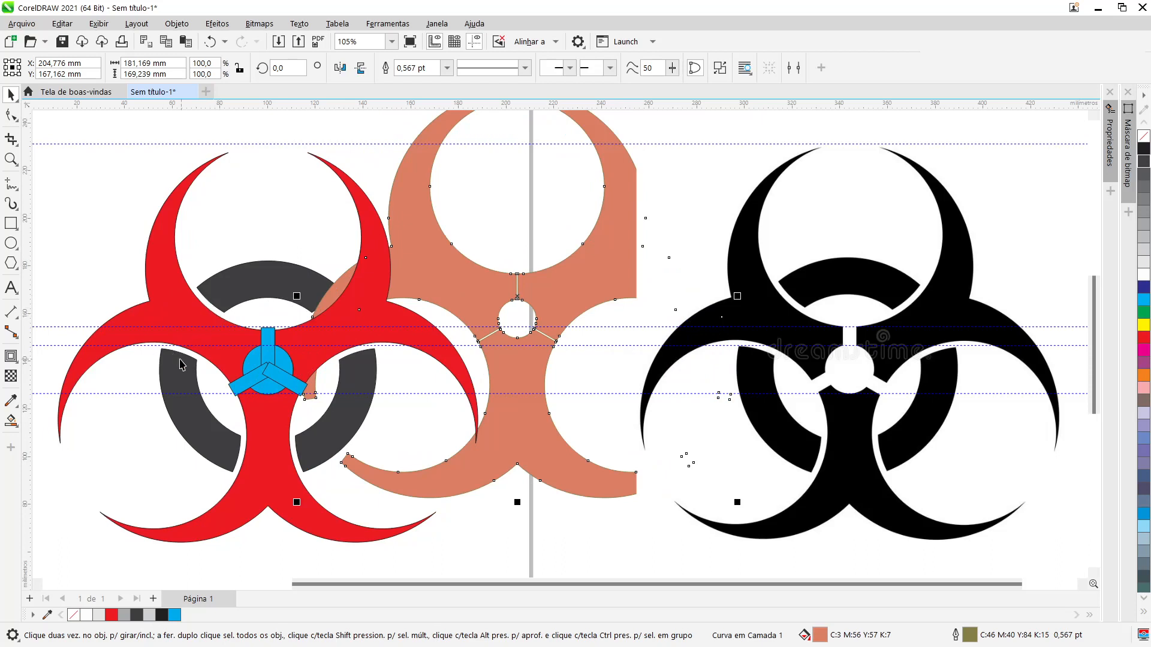
left_click(447, 274)
key("Delete")
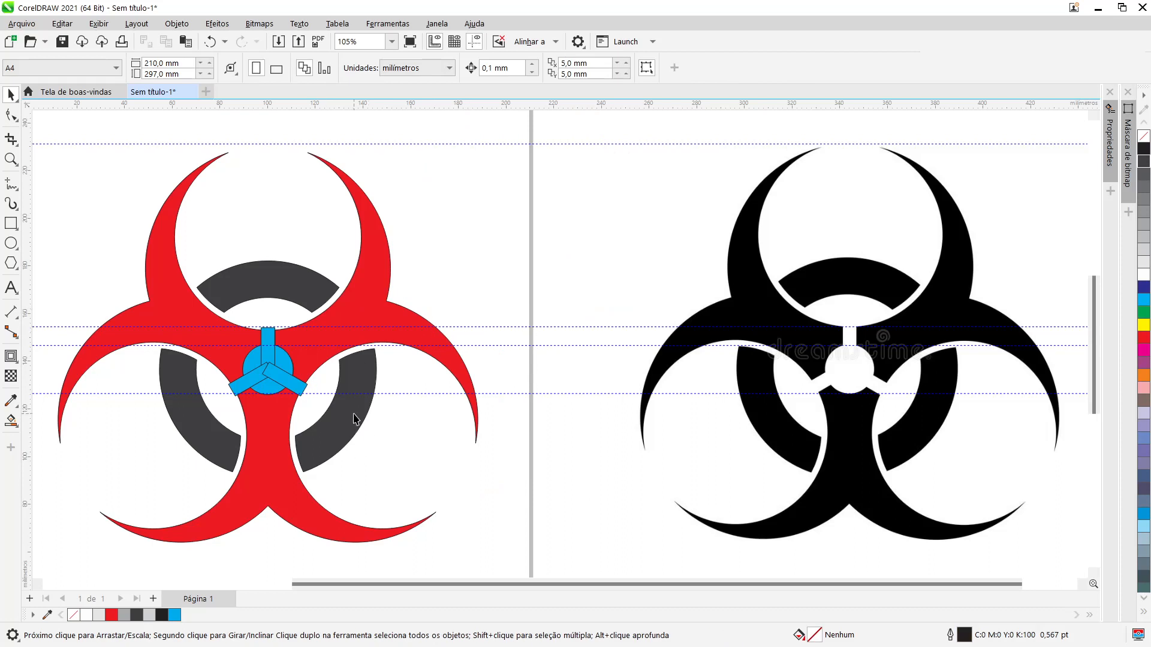
- Trim the red body with the cyan spoked hub group, and delete the hub group
left_click(269, 378)
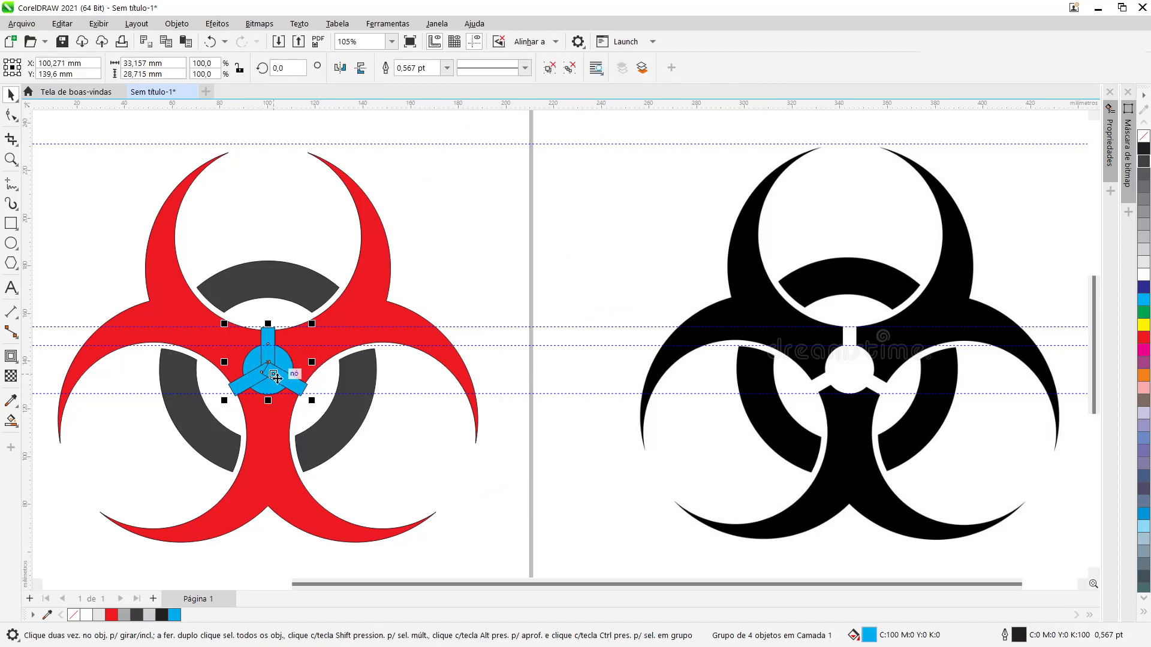
left_click(376, 322, "shift")
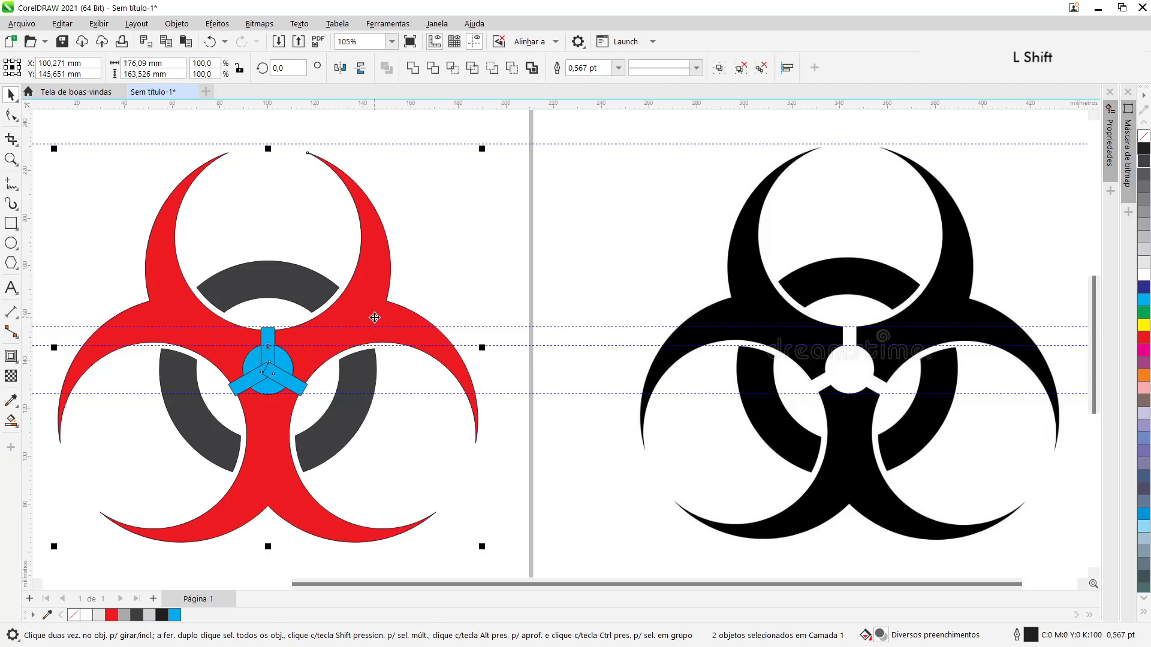
left_click(432, 68)
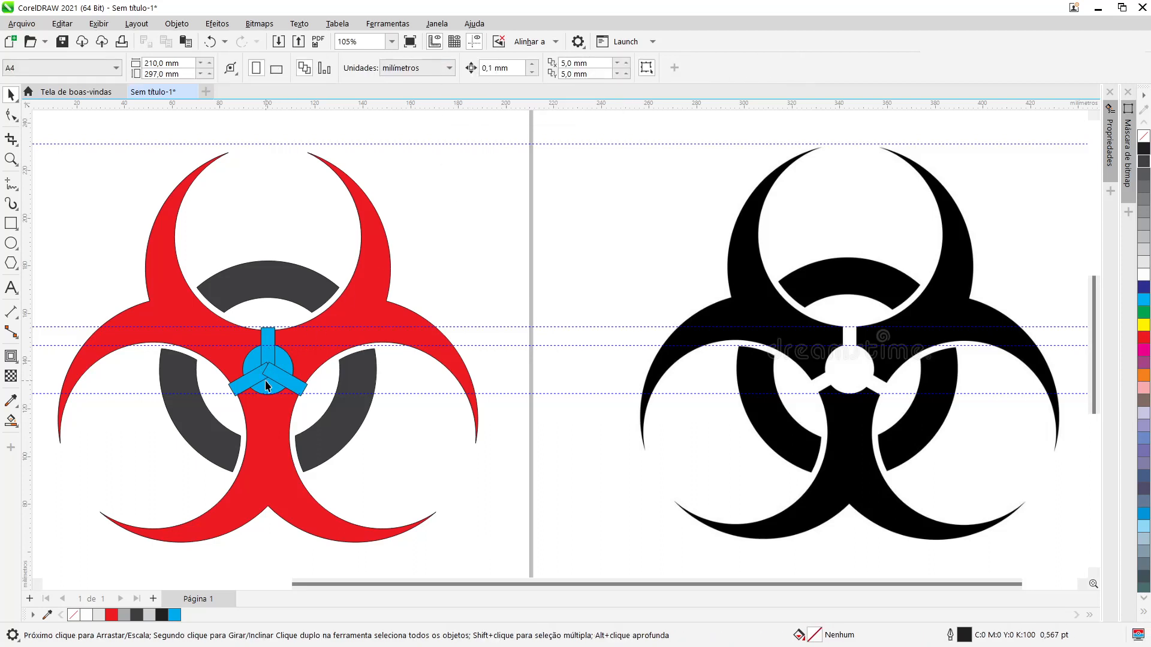
left_click_drag(521, 251, 553, 247)
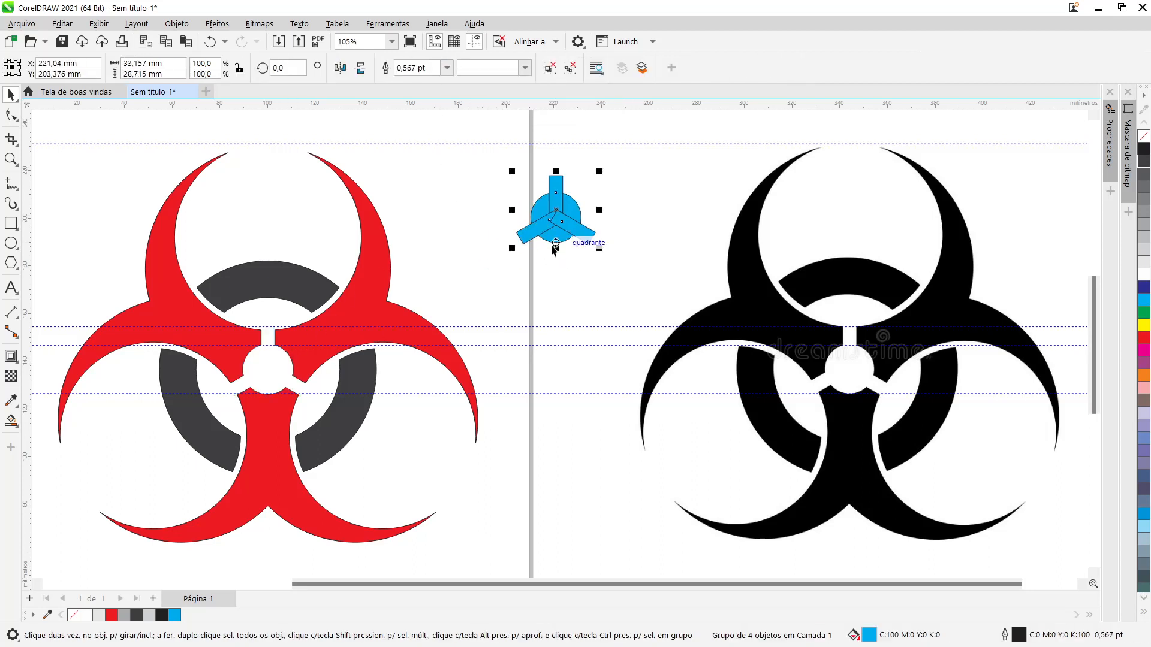
key("Delete")
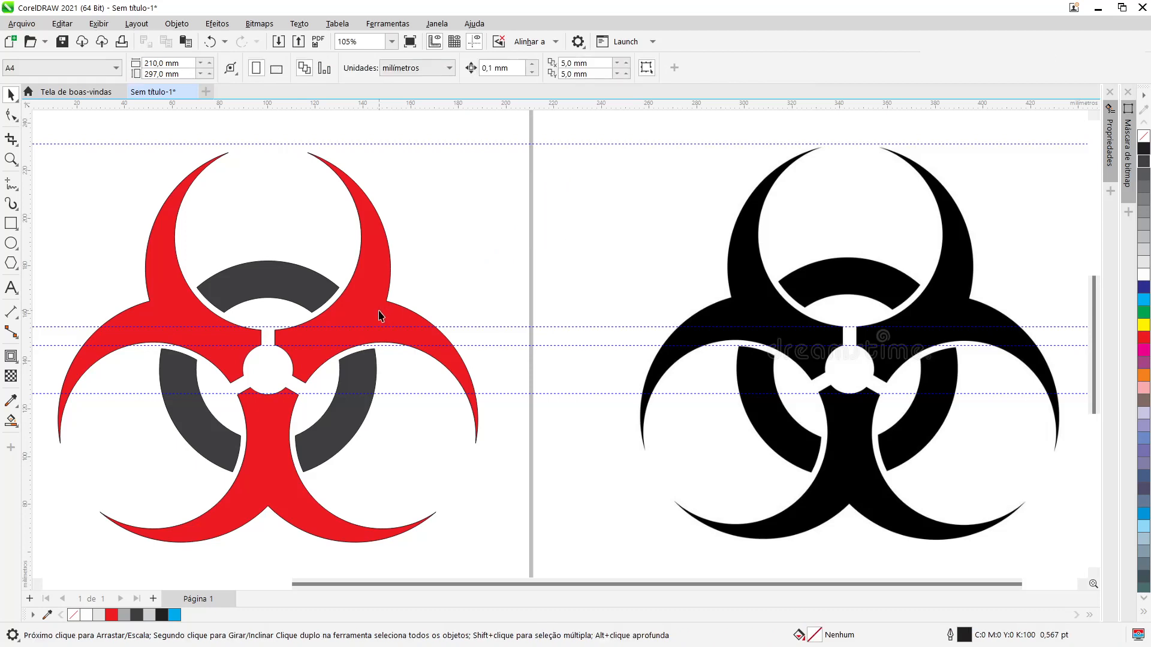
- Fill the three-lobed body and the ring segments with black and deselect them
left_click(378, 316)
left_click(1145, 150)
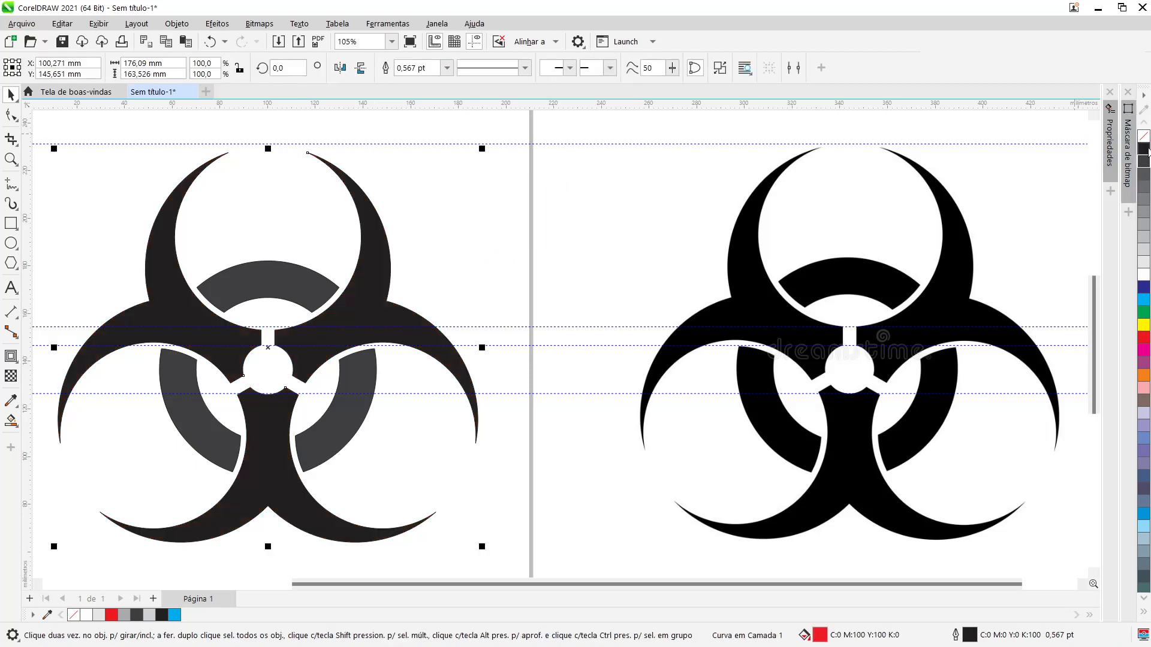
left_click(283, 298)
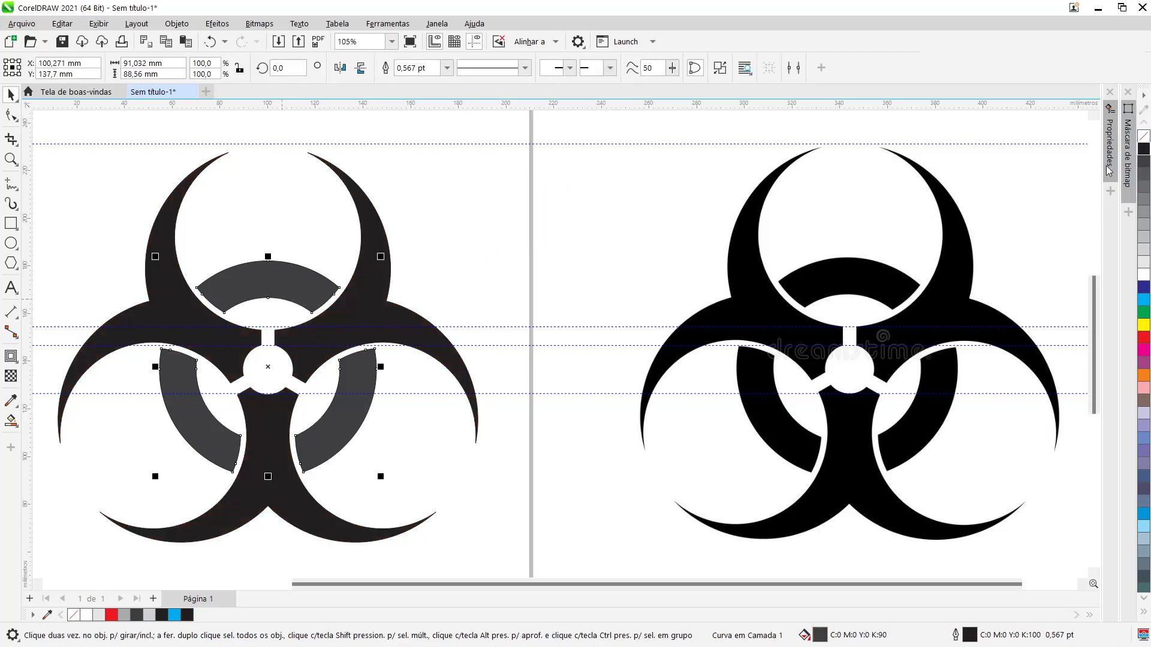
left_click(1144, 149)
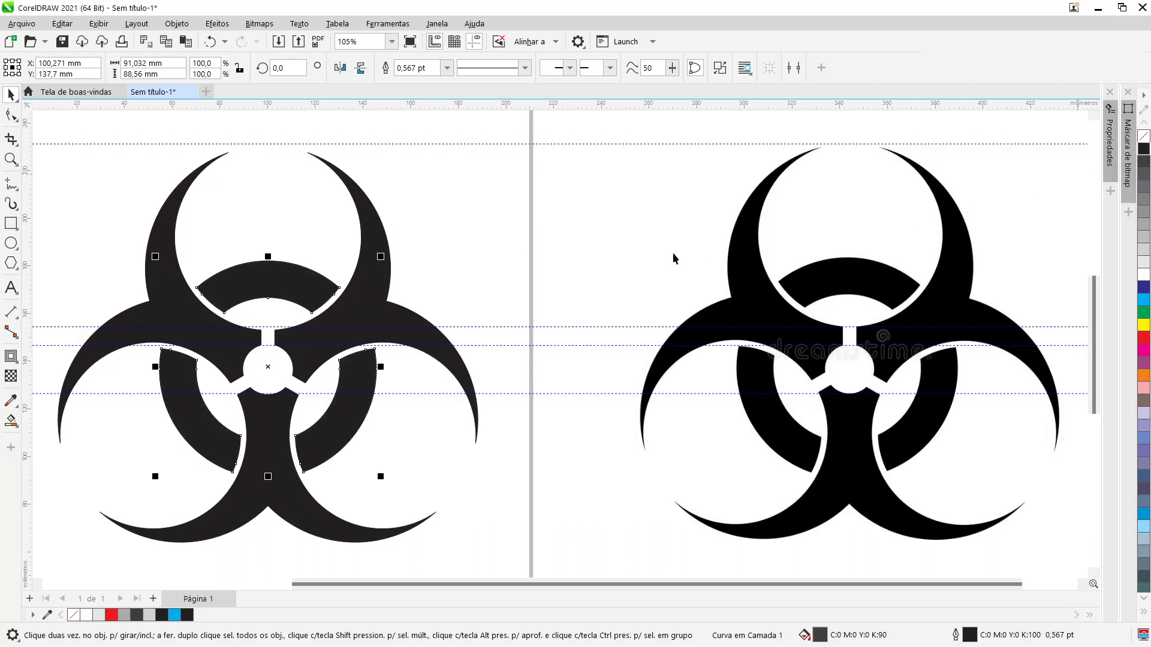
left_click(581, 280)
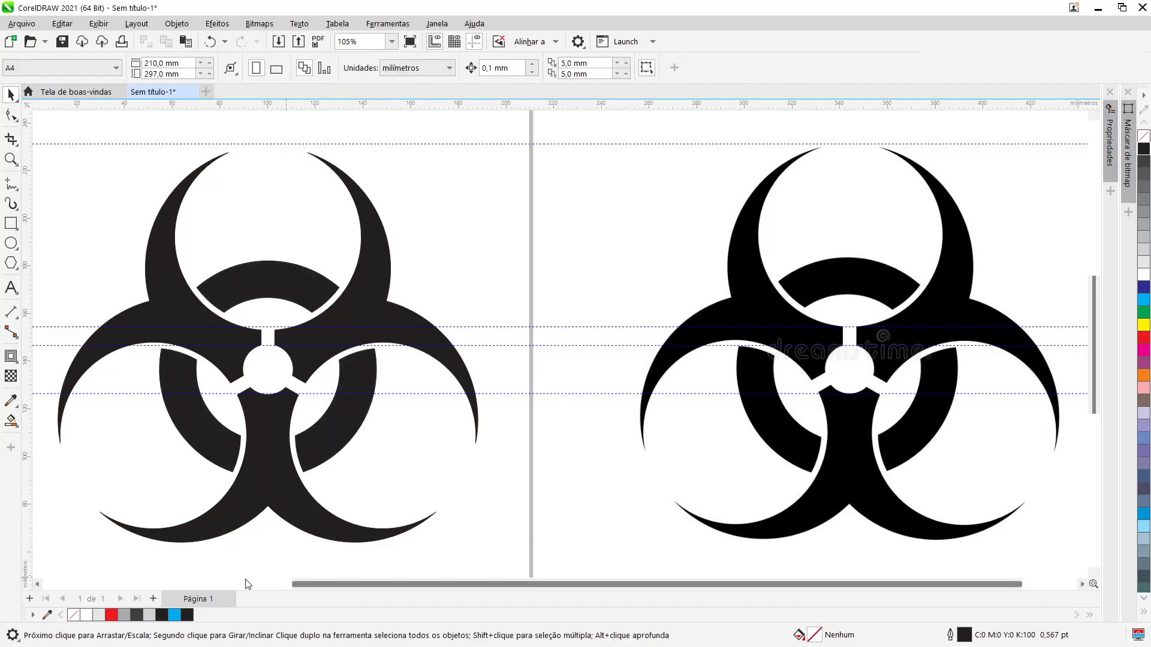
- Select the redrawn body and ring segments together and group them into one symbol
left_click(38, 584)
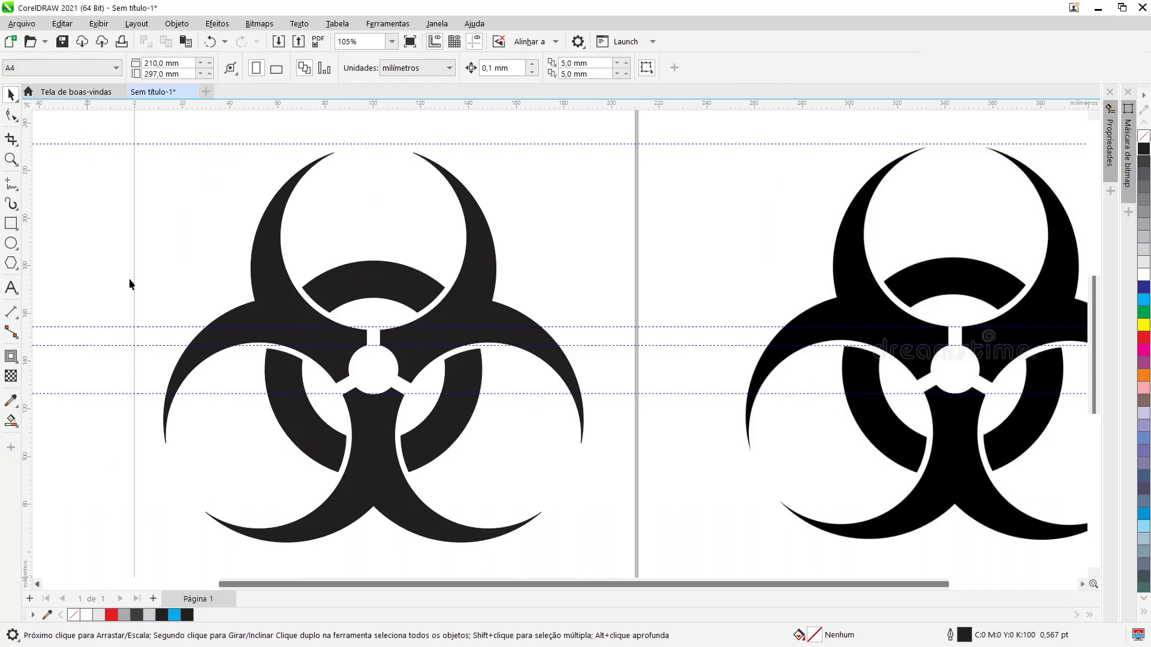
left_click_drag(106, 126, 653, 556)
key("ctrl")
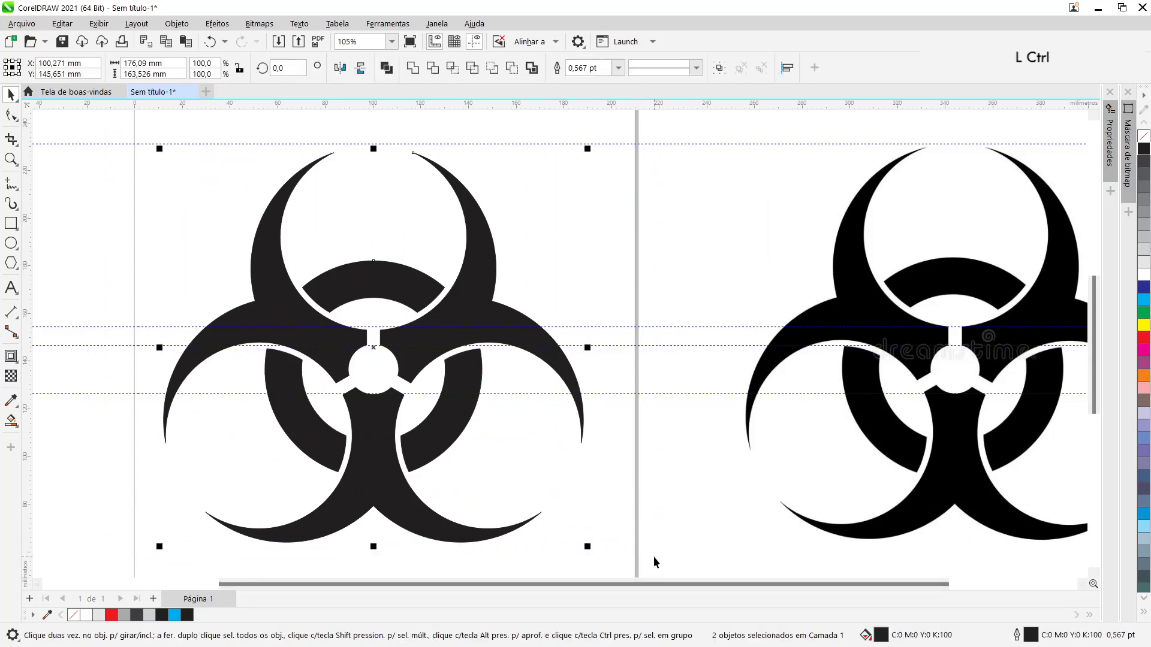
key("ctrl+g")
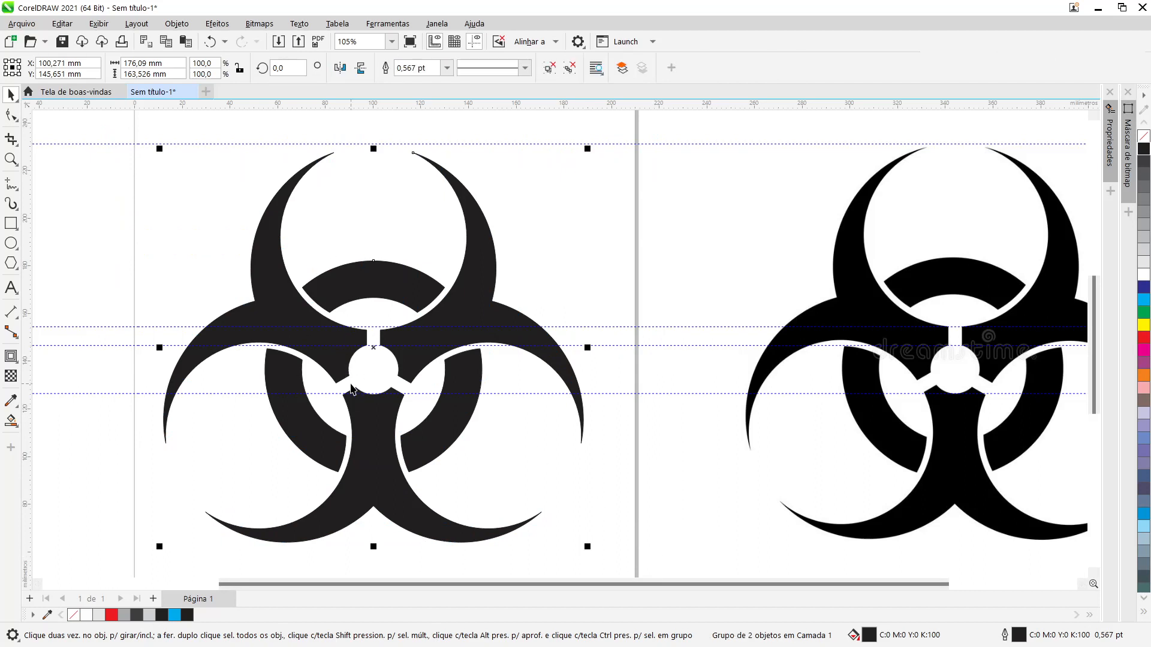
- Draw a rectangle about 225 mm wide and 184 mm high around the redrawn symbol
left_click(72, 258)
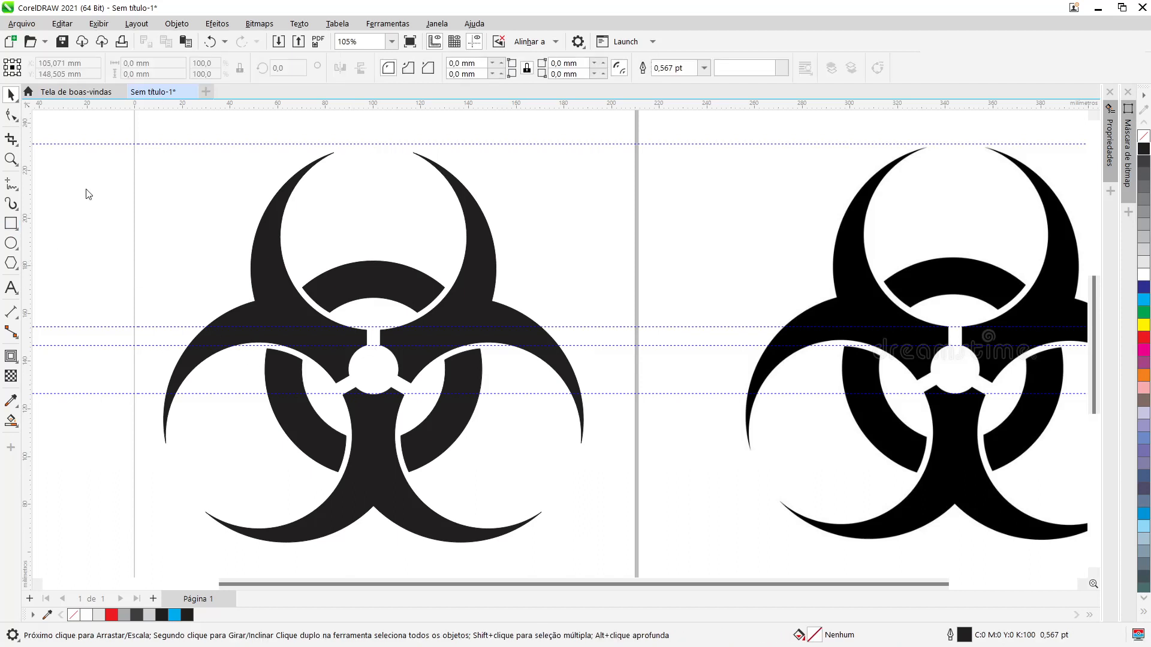
key("F6")
left_click_drag(102, 128, 639, 566)
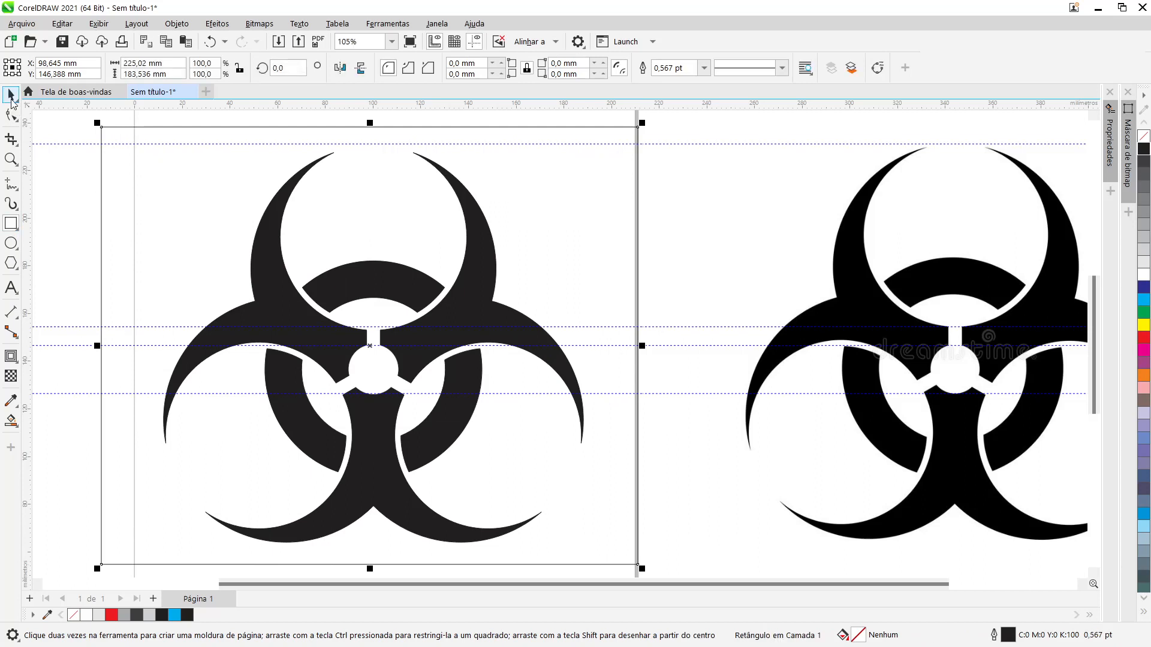
left_click(11, 97)
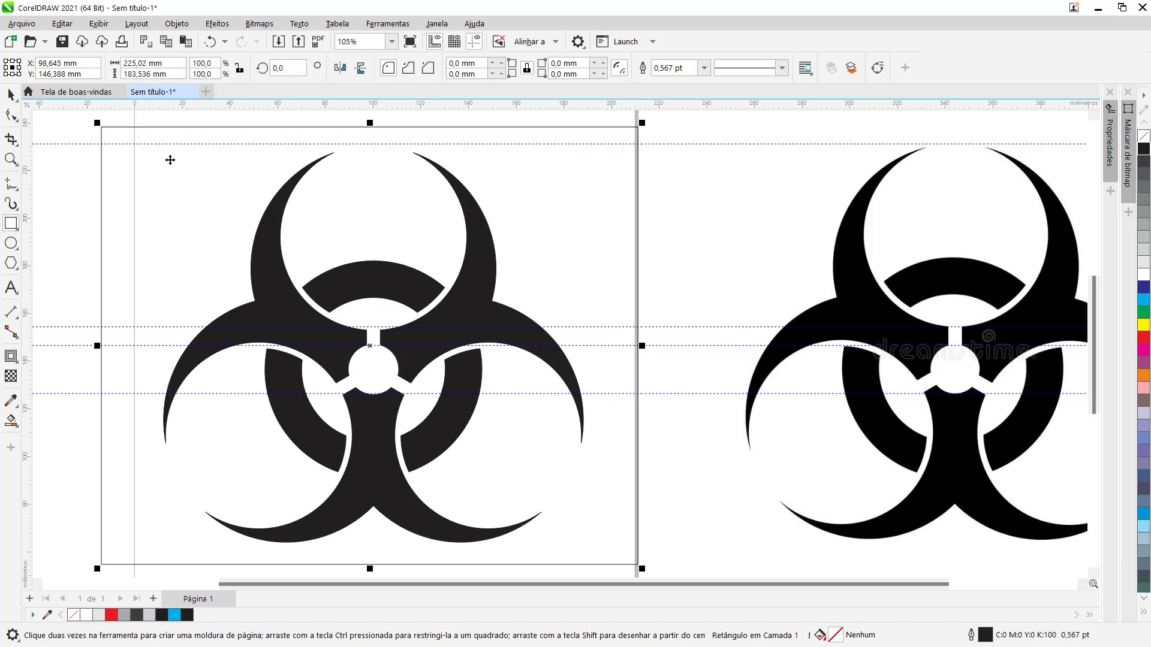
- Fill the rectangle with red, send it behind the symbol, and deselect it
left_click(1145, 339)
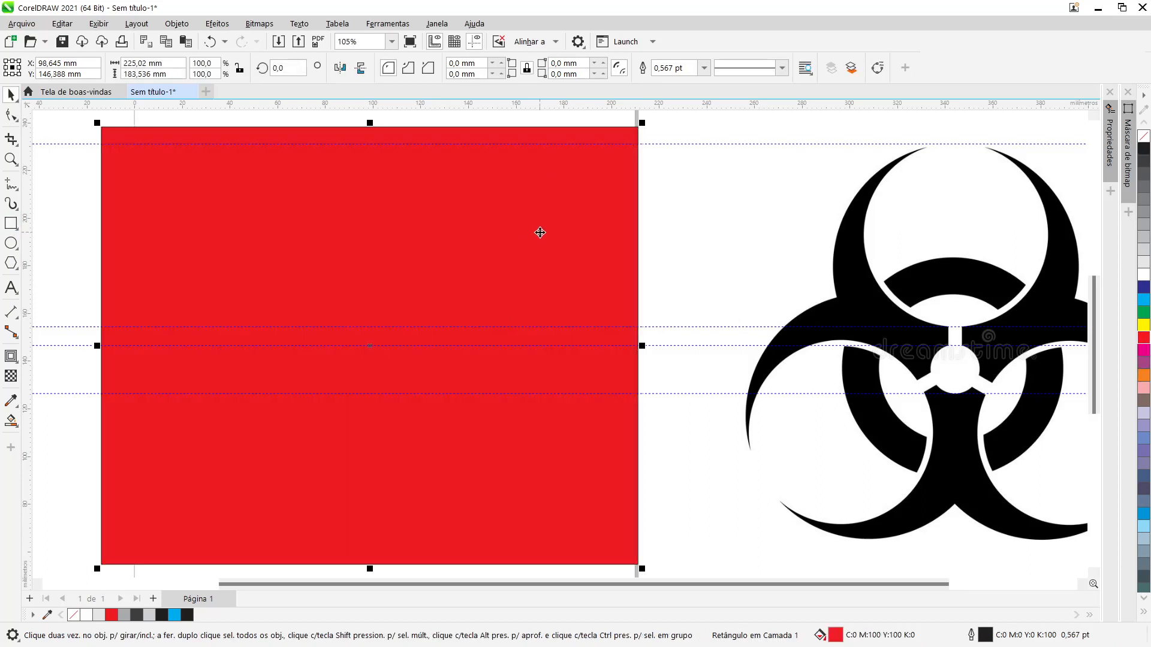
key("shift+Page_Down")
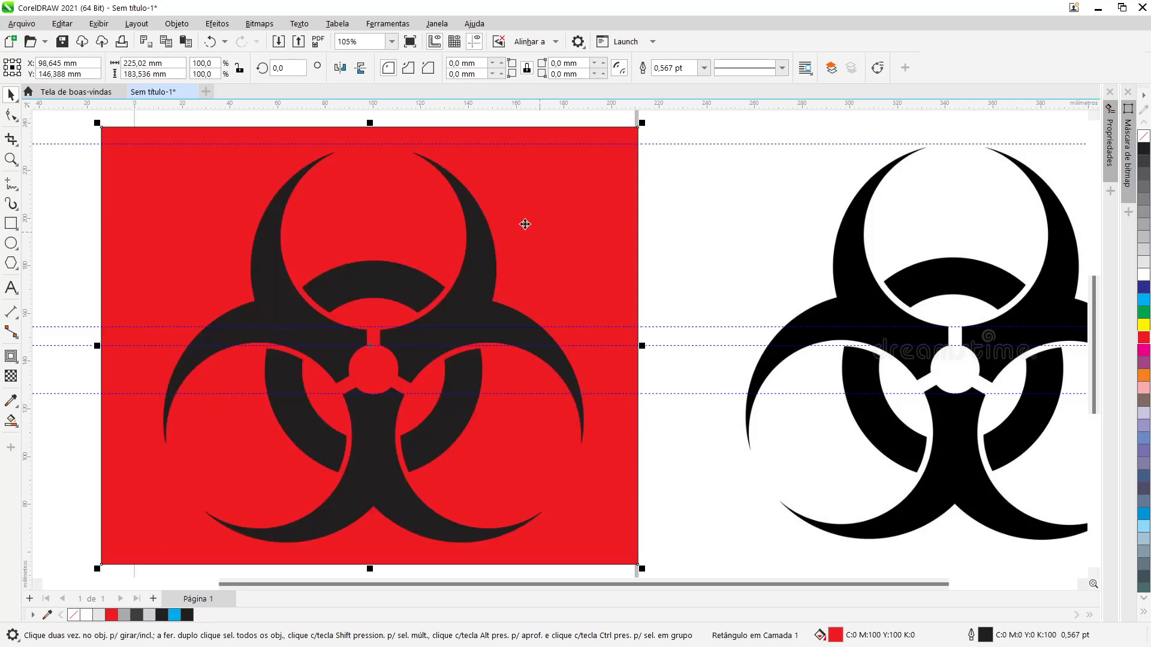
left_click(90, 259)
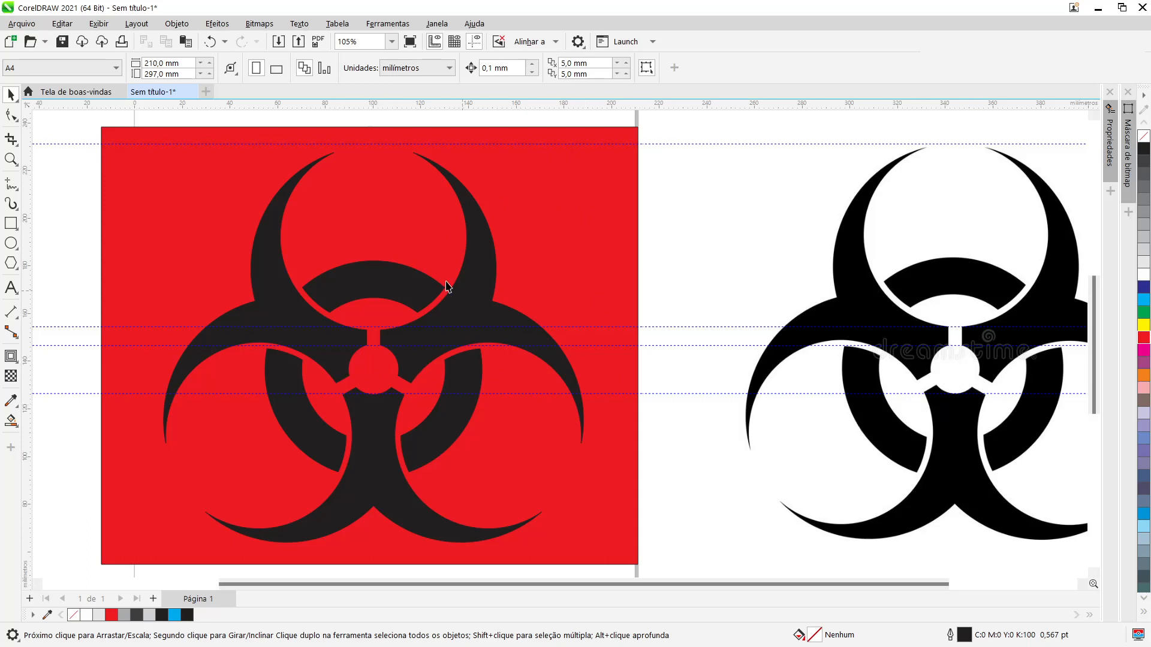
- Fill the background rectangle with yellow
left_click(486, 310)
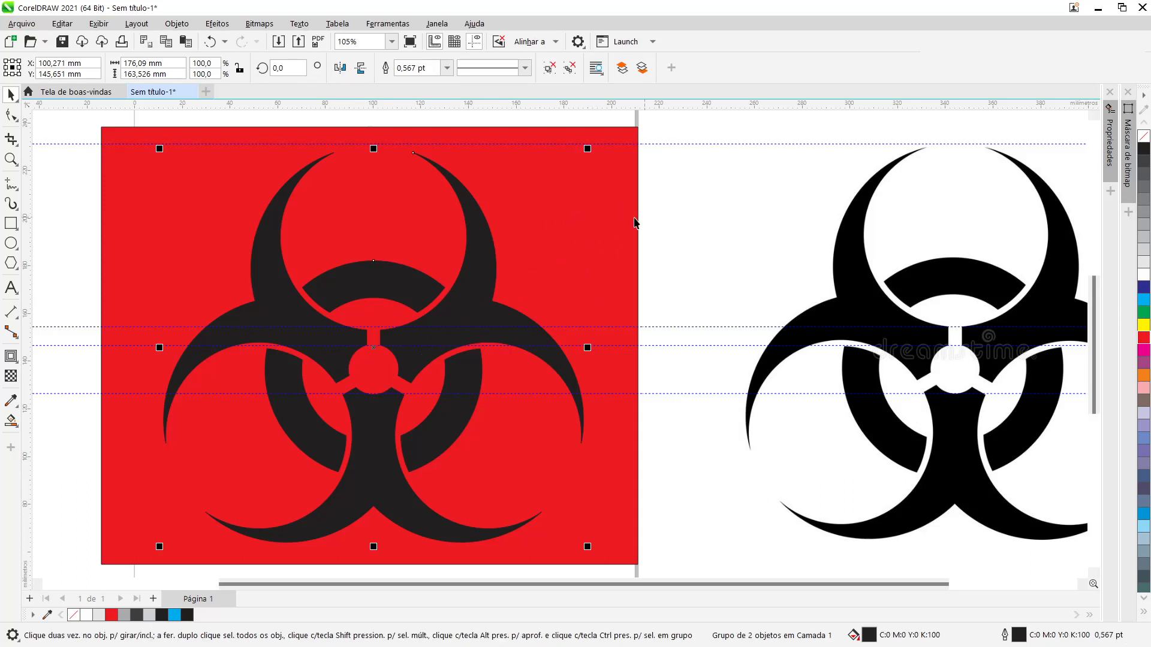
left_click(610, 229)
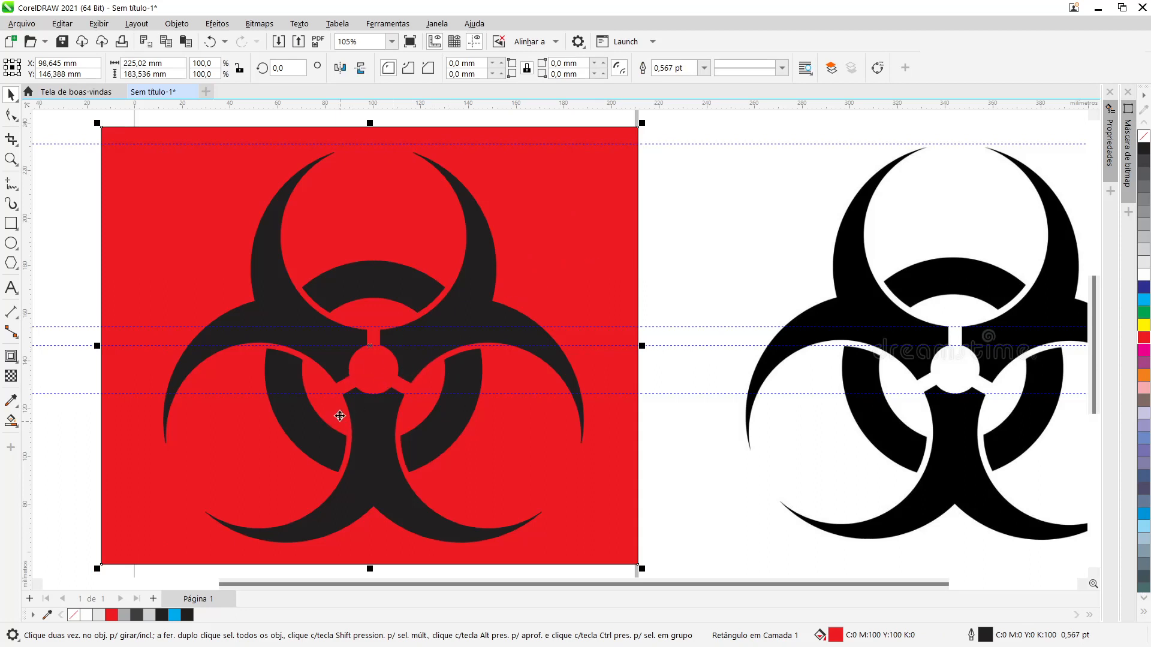
left_click(719, 236)
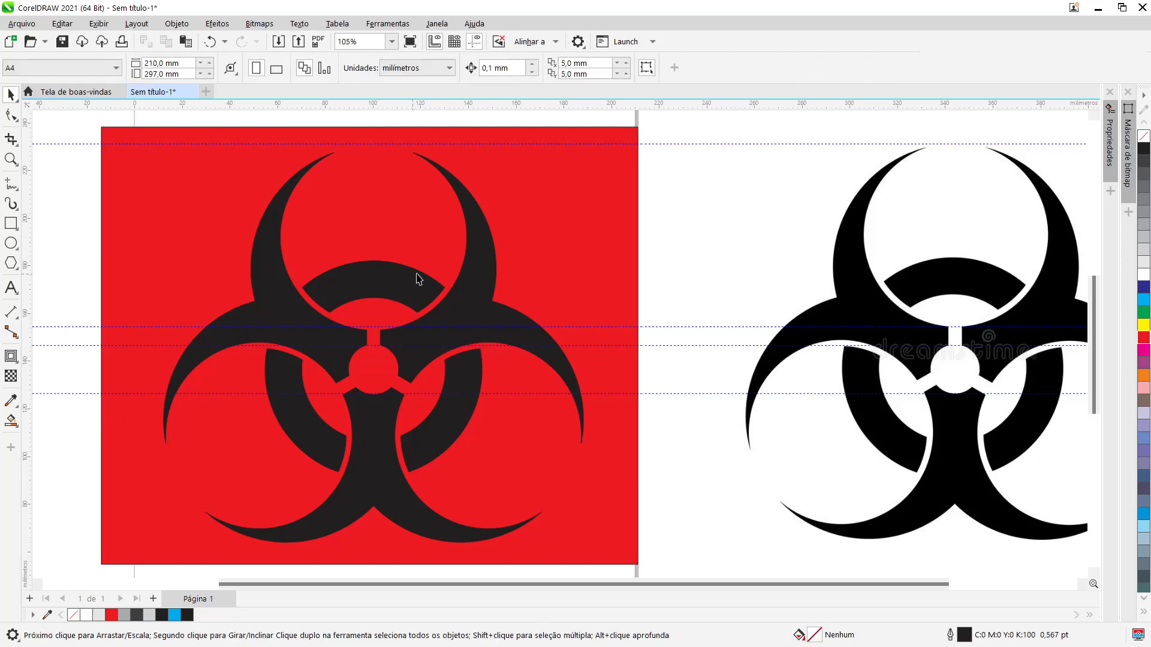
left_click(547, 264)
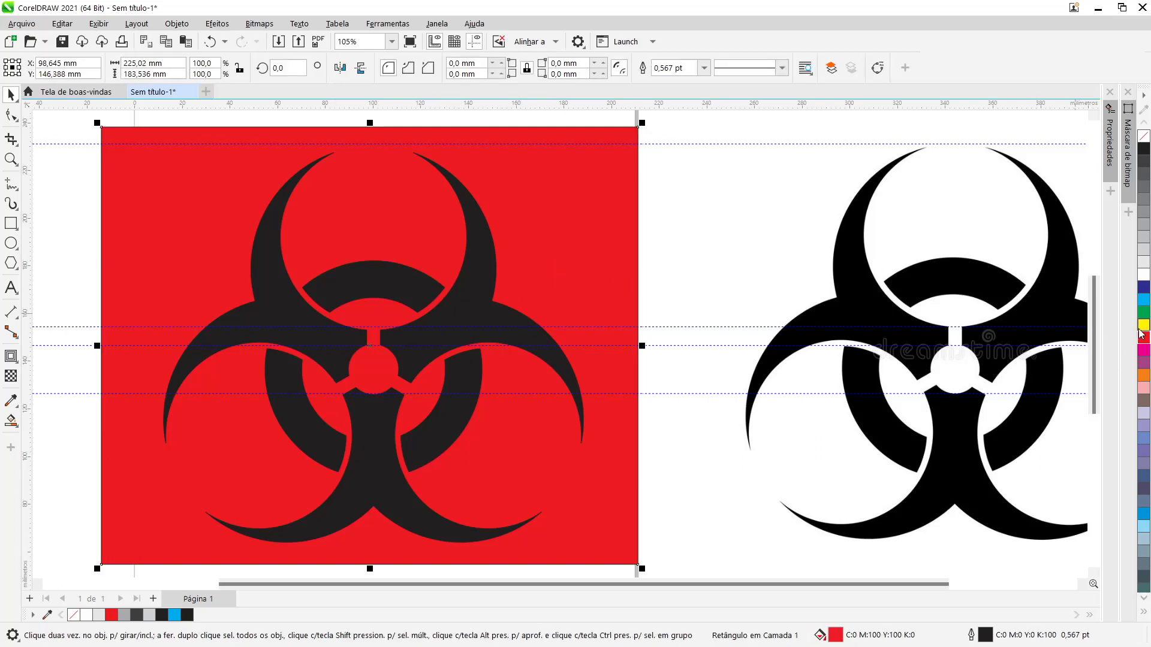
left_click(1144, 325)
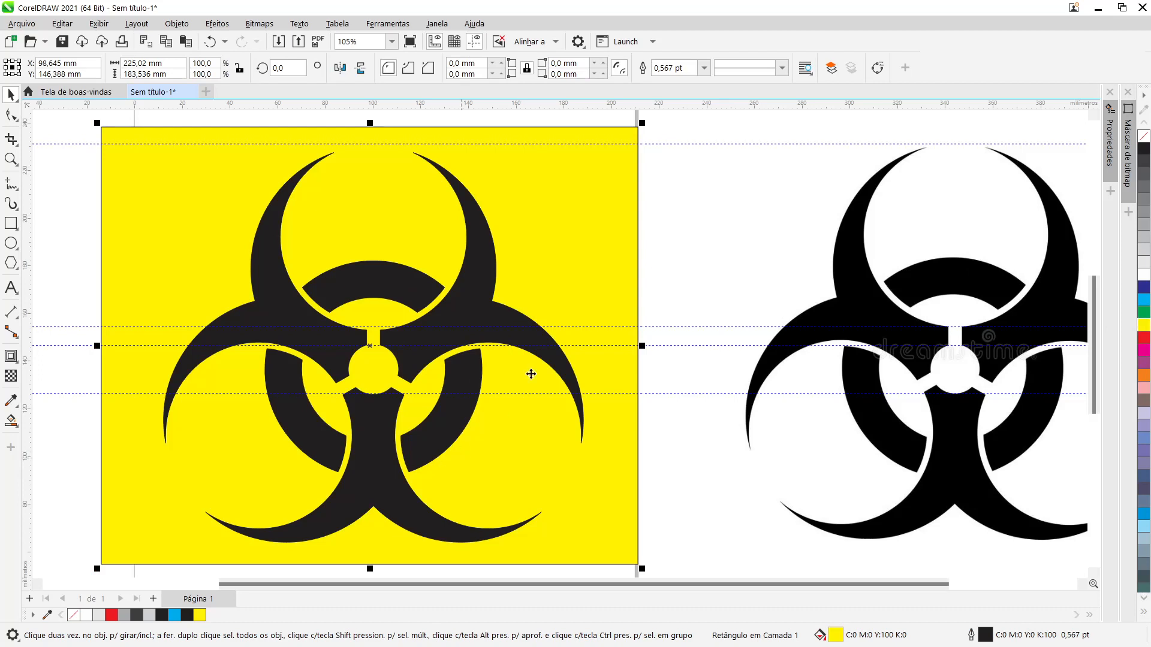
- Fill the grouped symbol with red and the background rectangle with black, and clear the selection
left_click(463, 336)
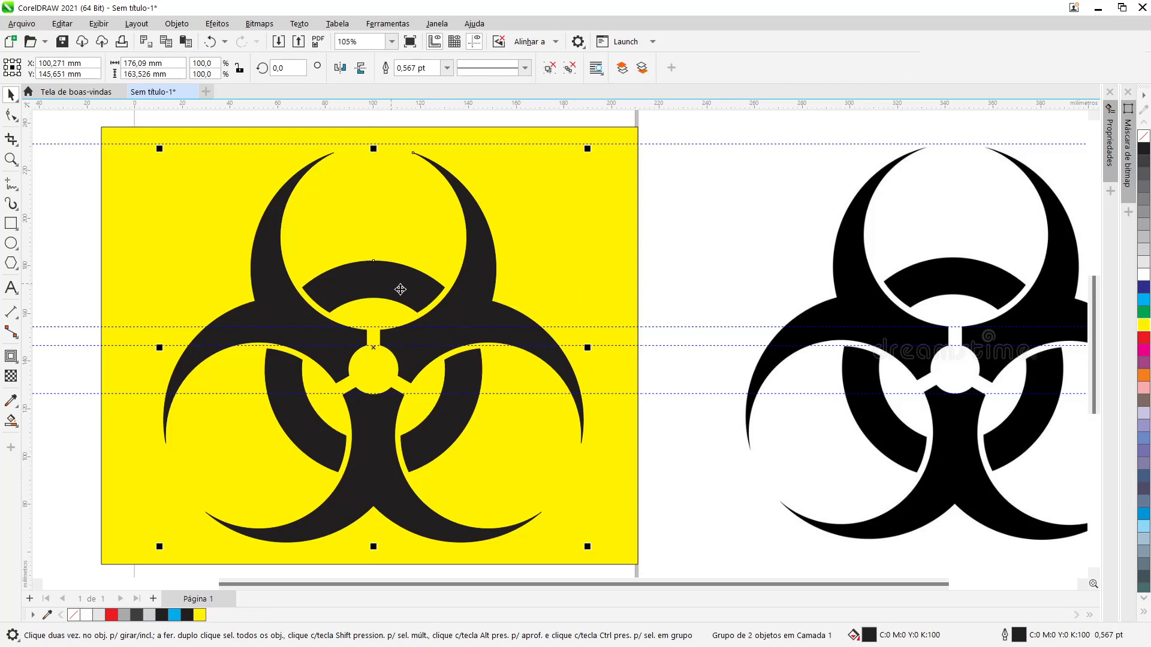
left_click(1144, 339)
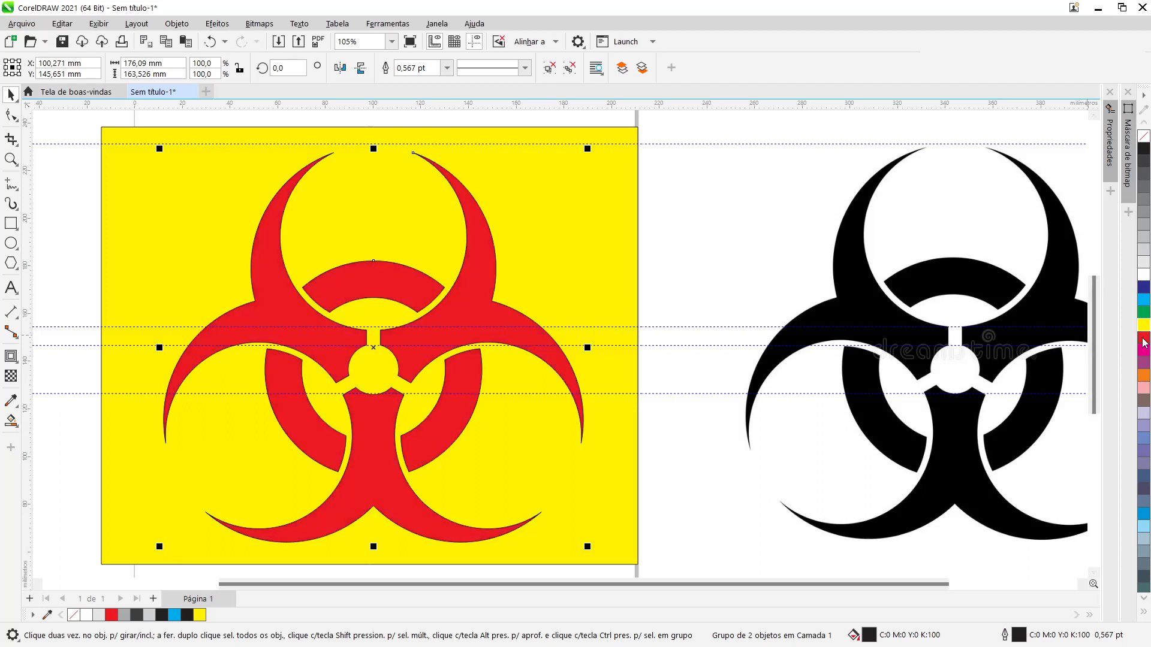
left_click(586, 225)
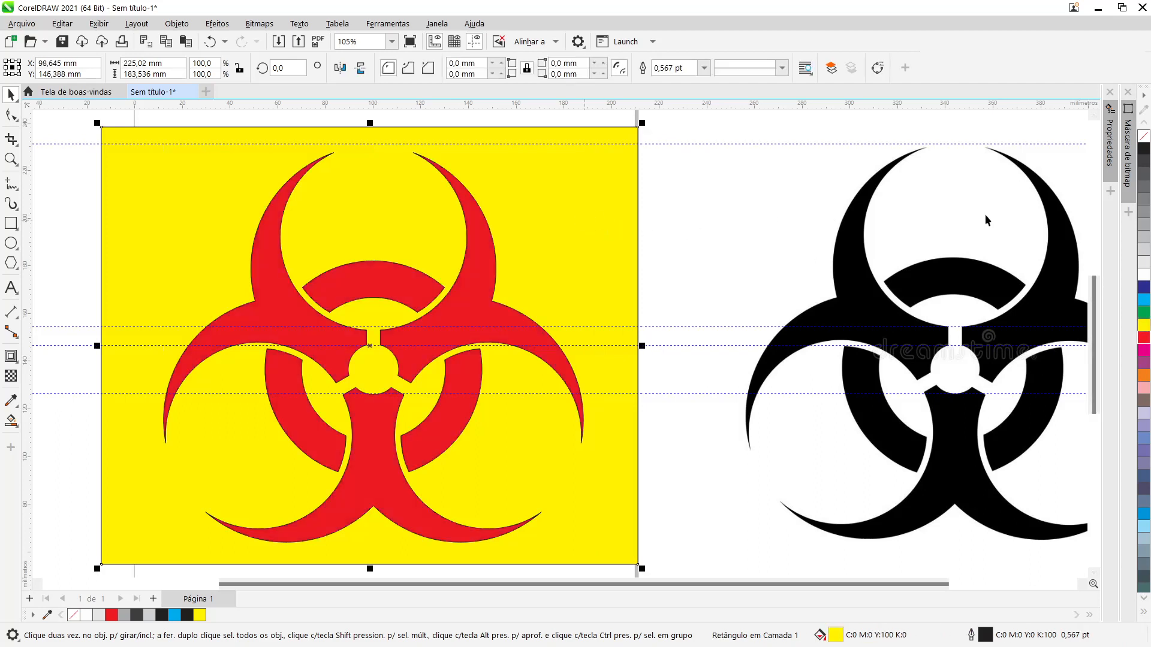
left_click(1144, 153)
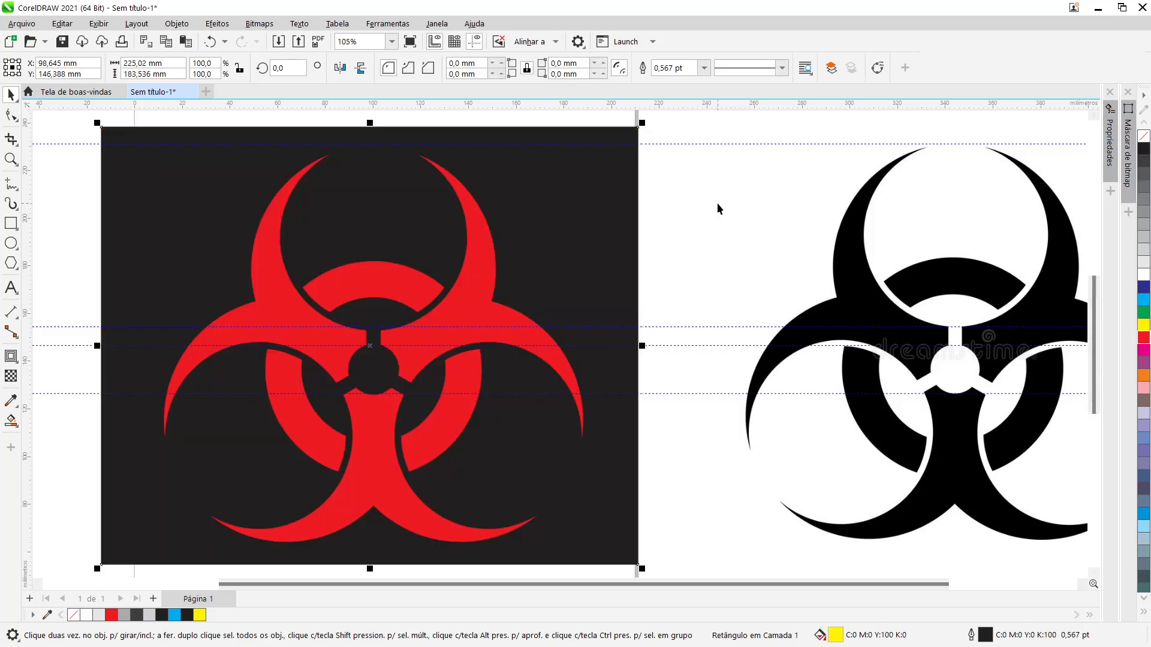
key("Escape")
- Remove the outline from the grouped symbol
left_click(486, 308)
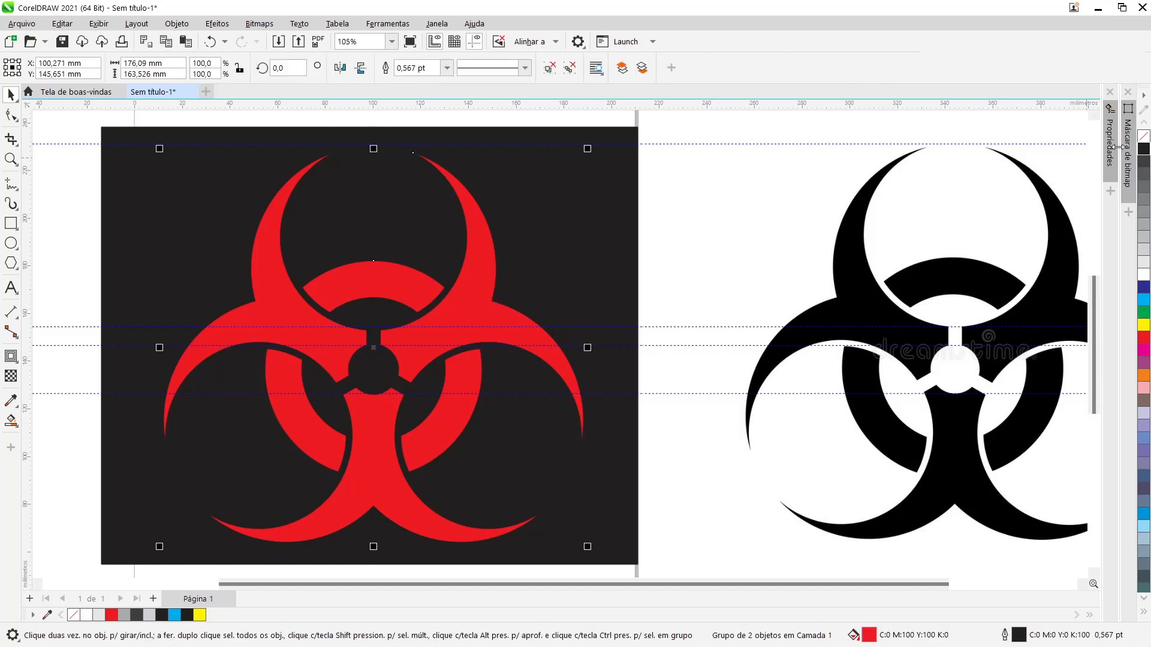
right_click(1144, 140)
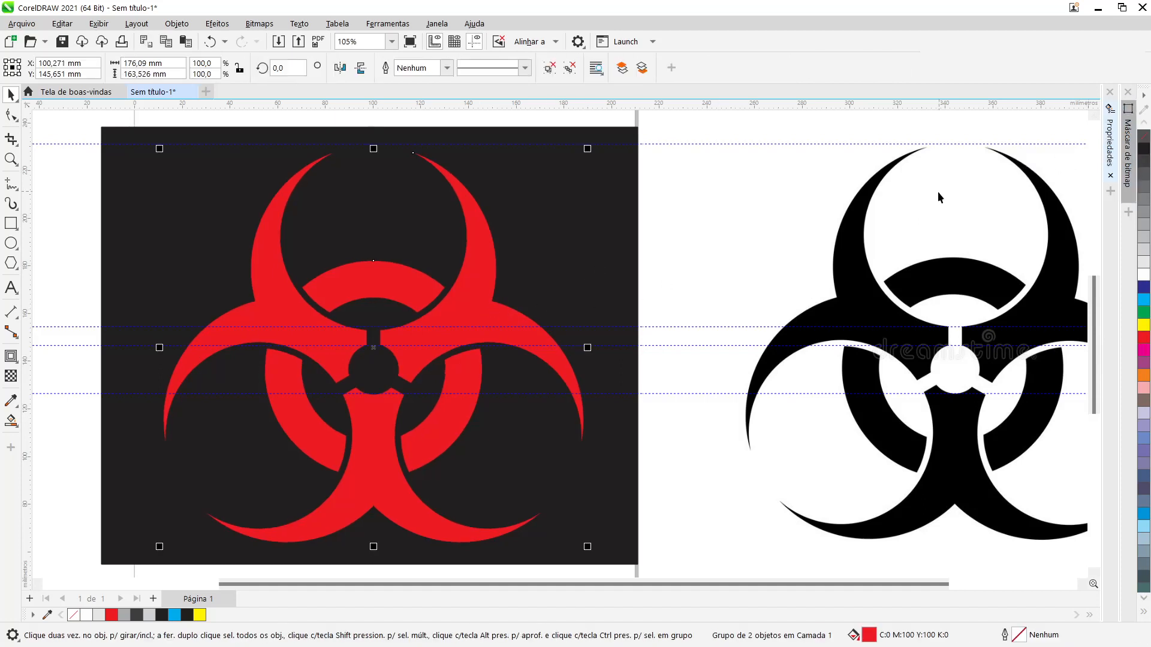
left_click(797, 198)
- Fill the grouped symbol with yellow and the background rectangle with magenta, and clear the selection
left_click(467, 315)
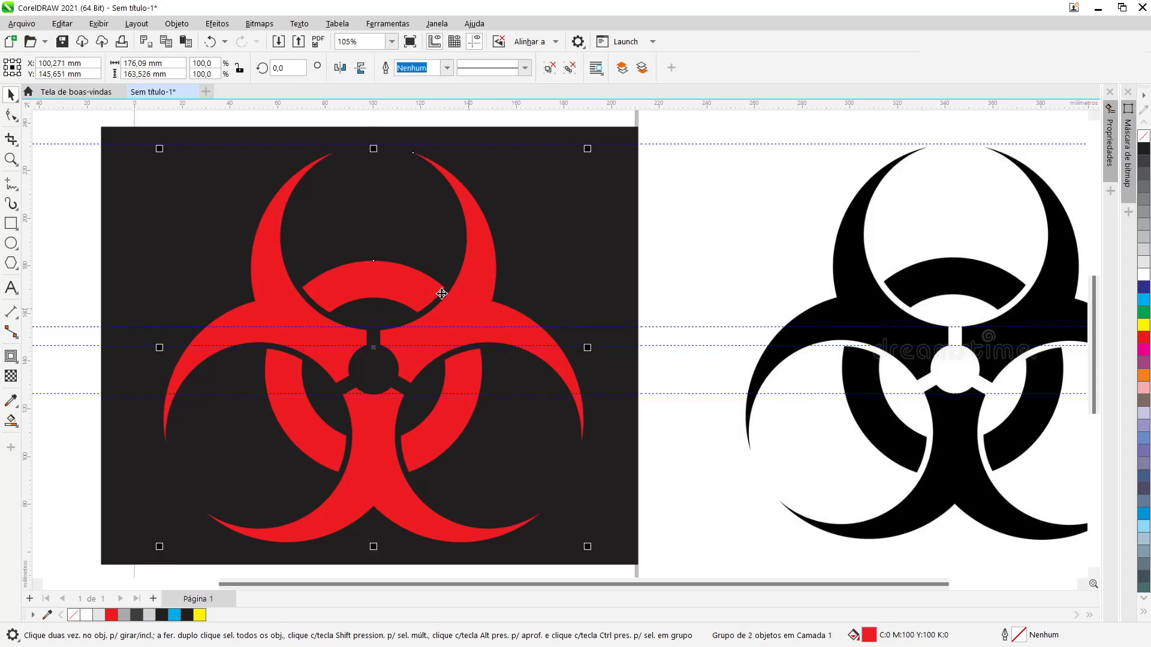
left_click(1144, 324)
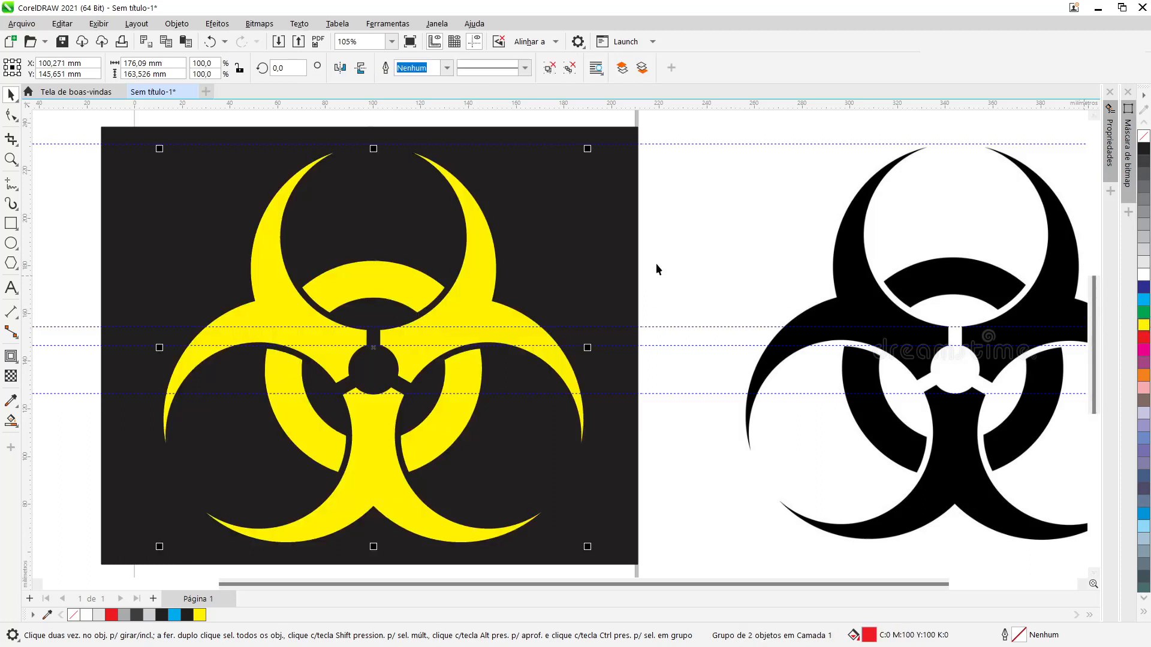
left_click(590, 258)
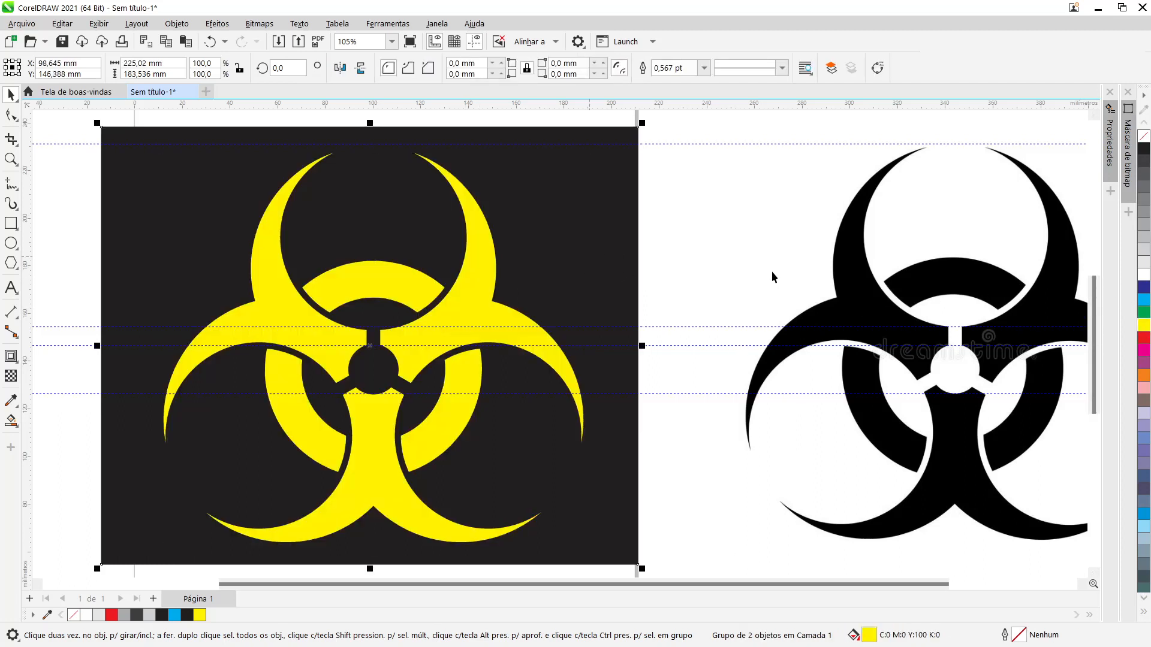
left_click(1144, 350)
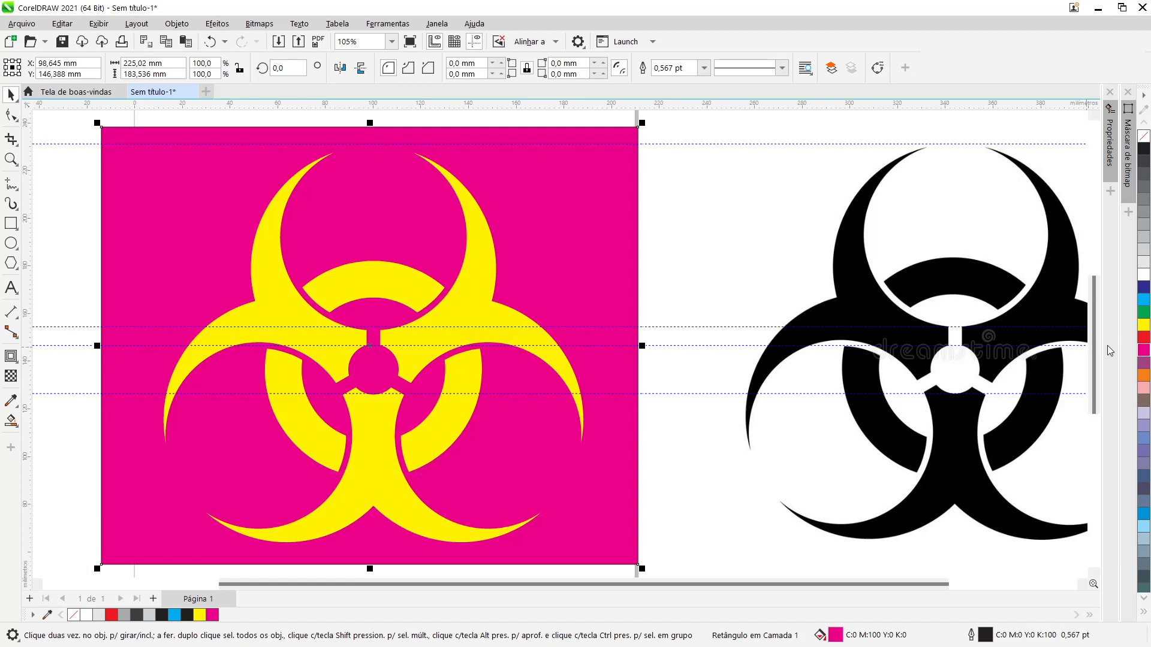
left_click(718, 245)
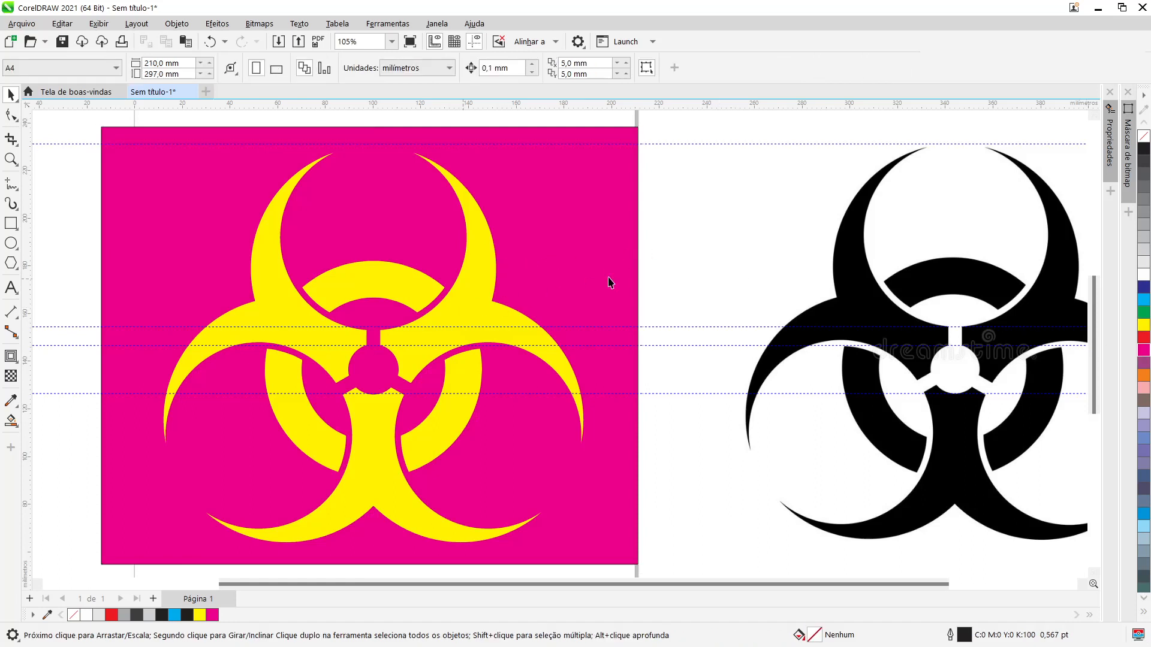
- Delete the four horizontal guidelines crossing the redrawn symbol and the reference bitmap
scroll(710, 256, "down", 1)
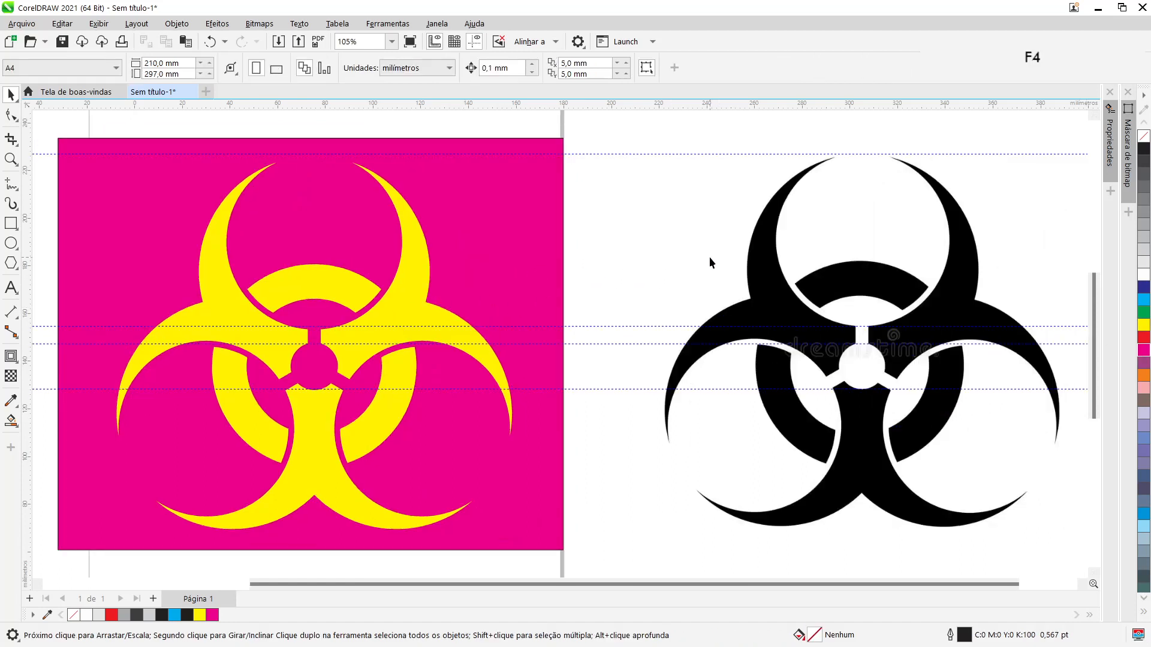
left_click(609, 343)
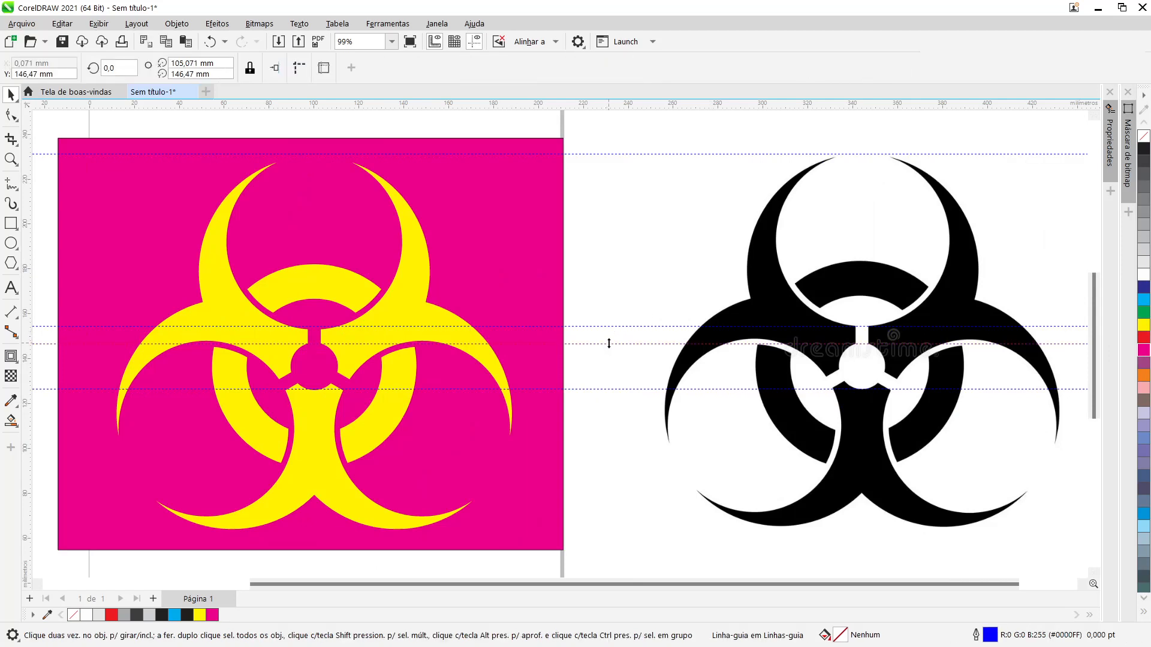
key("Delete")
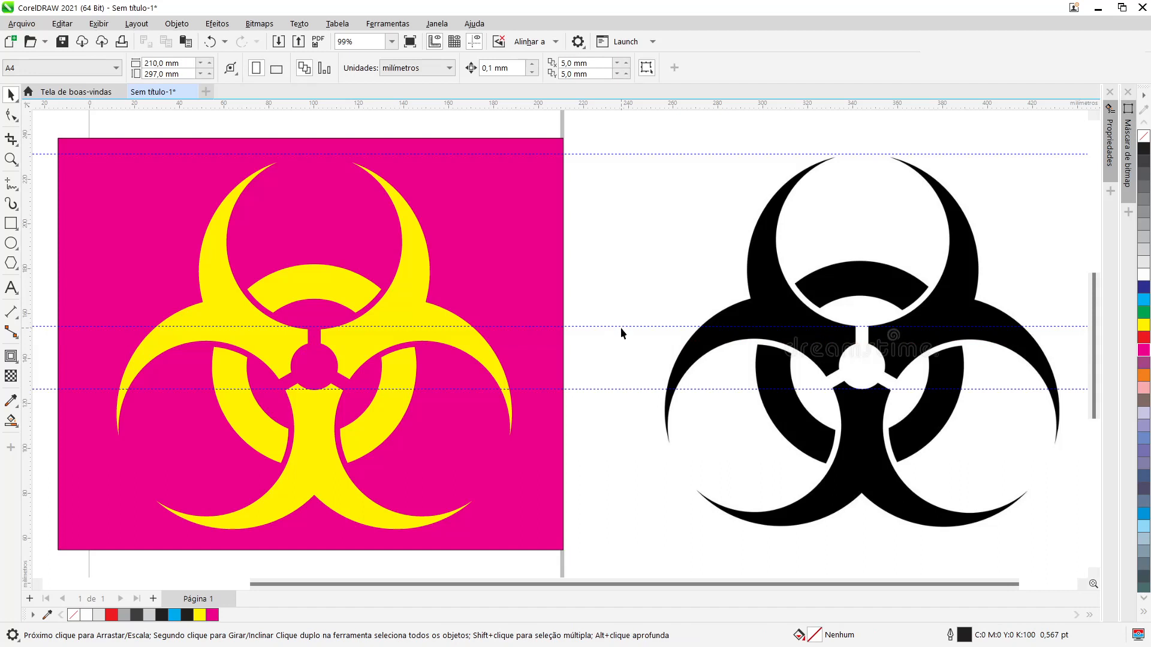
left_click(621, 327)
key("Delete")
left_click(674, 154)
key("Delete")
left_click(618, 389)
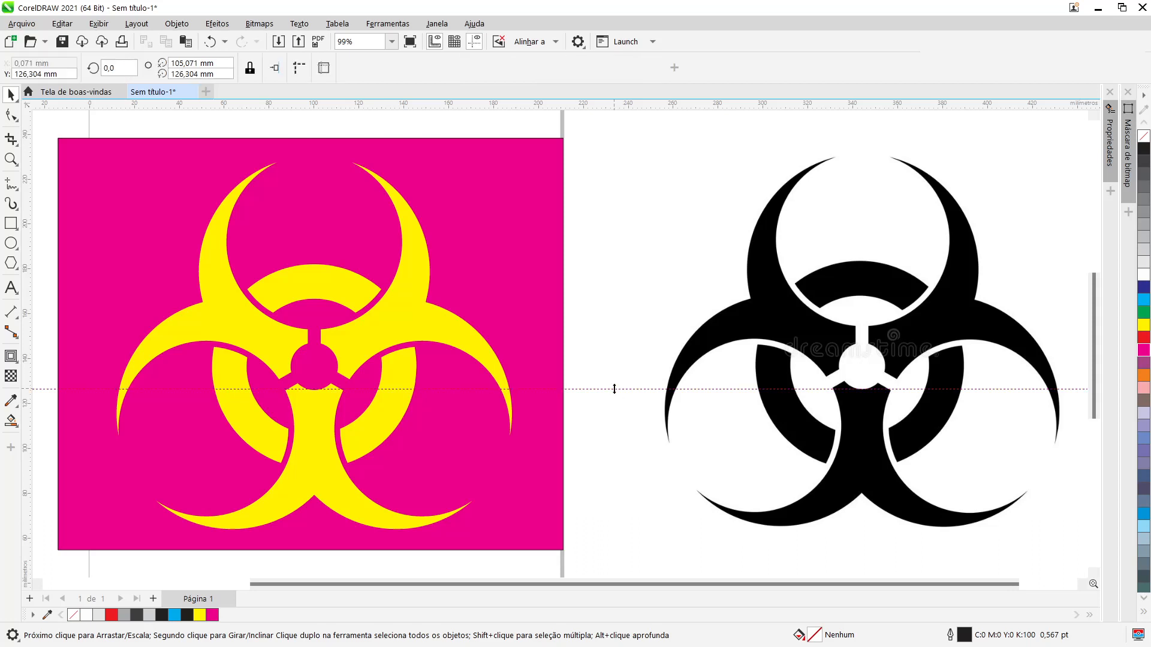
key("Delete")
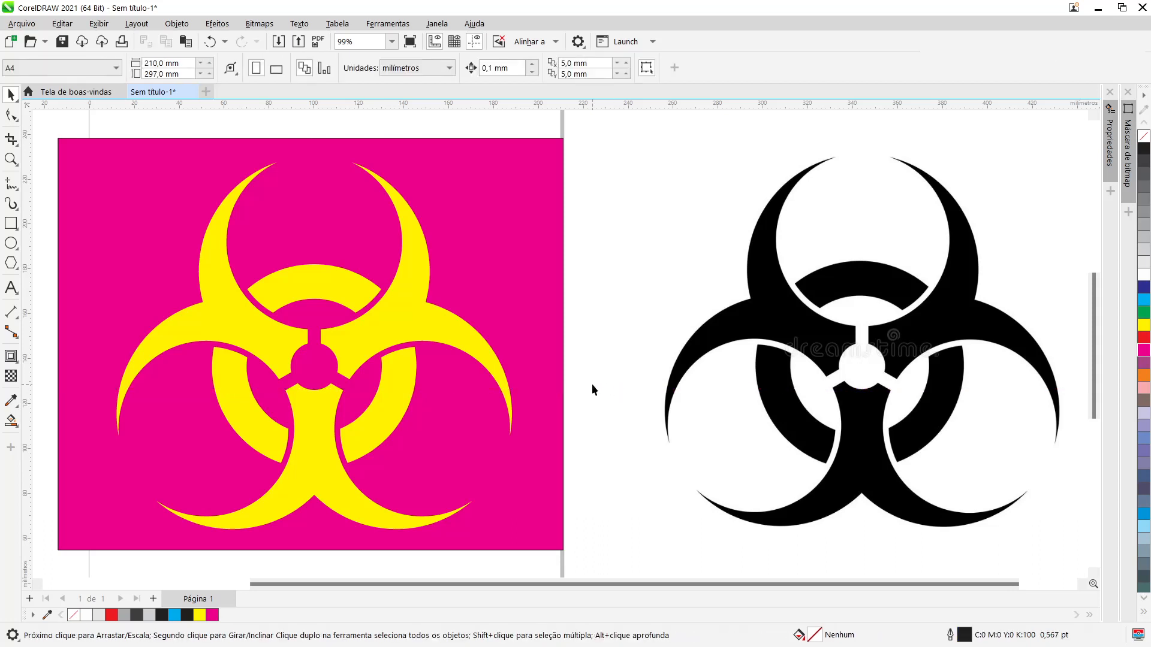